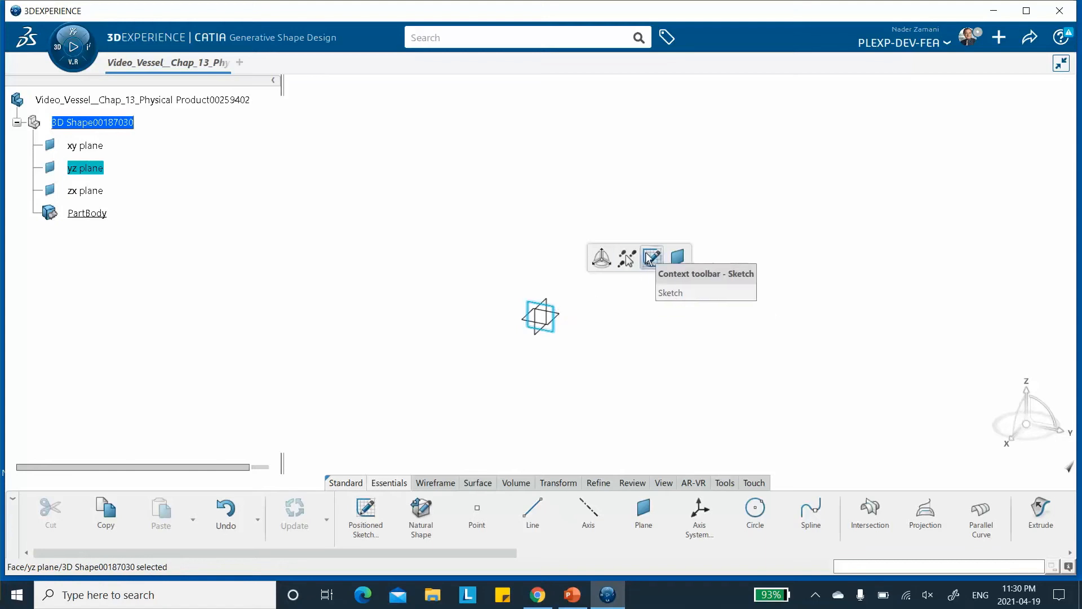
Start a sketch on the yz plane and draw a circle centred on the origin with a radius of about 49 mm.
{"action": "left_click", "coordinate": [649, 258]}
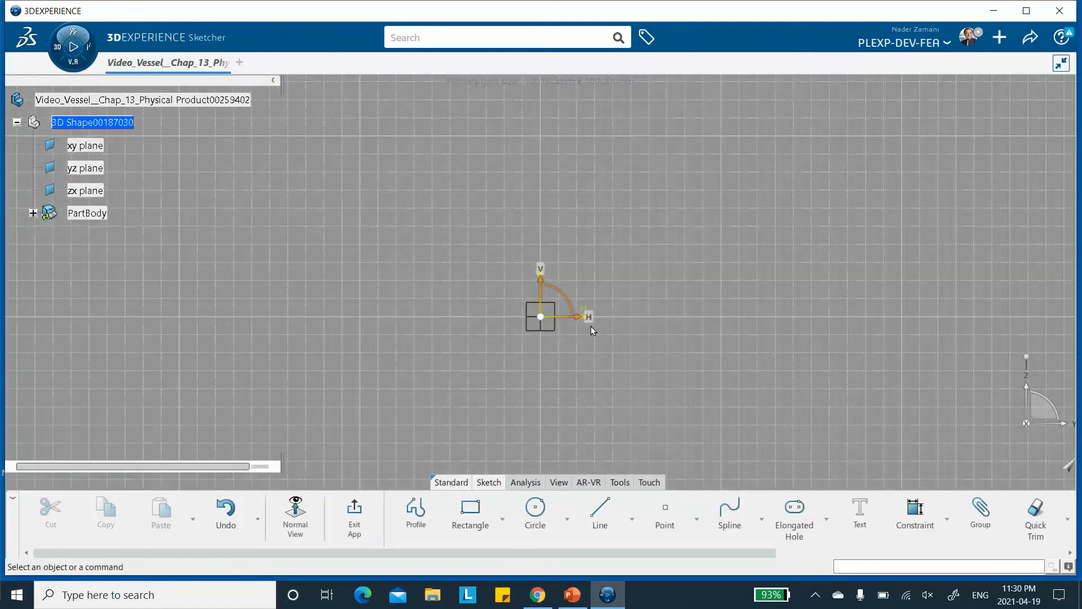
{"action": "left_click", "coordinate": [533, 512]}
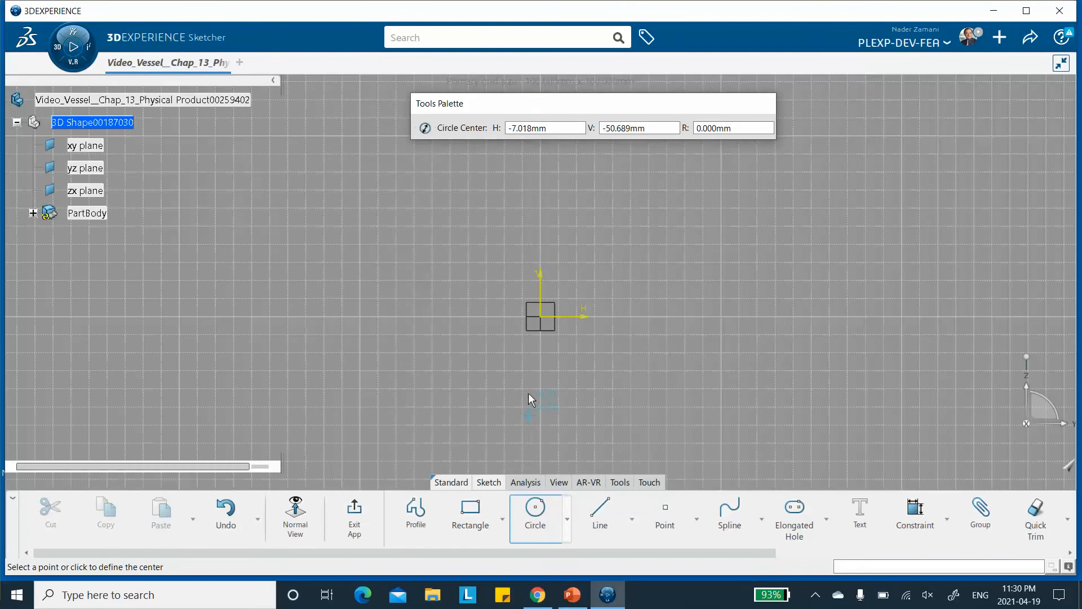
{"action": "left_click", "coordinate": [541, 317]}
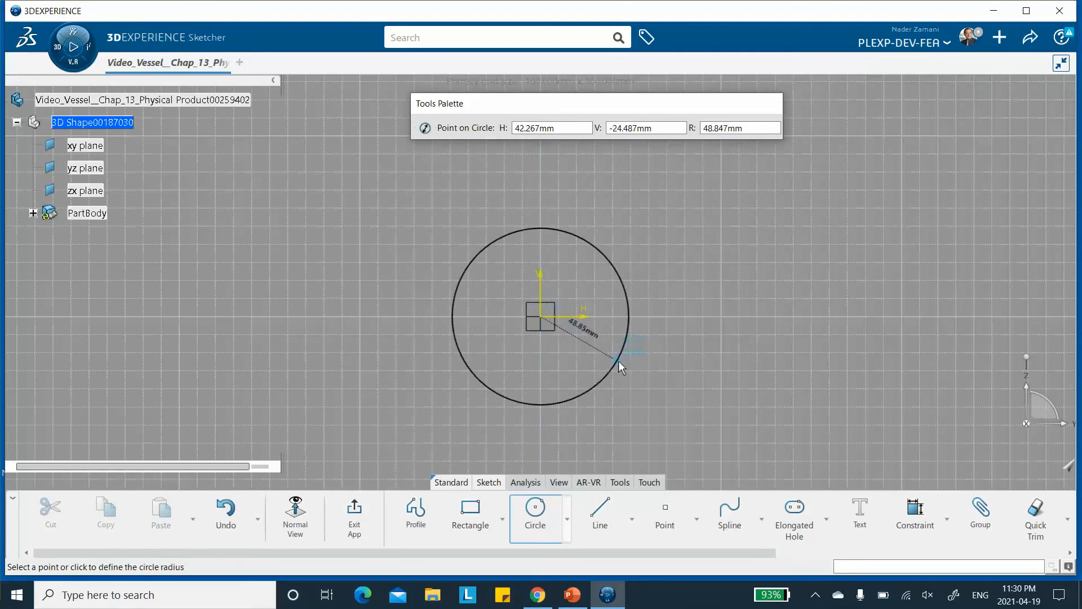
{"action": "left_click", "coordinate": [624, 363]}
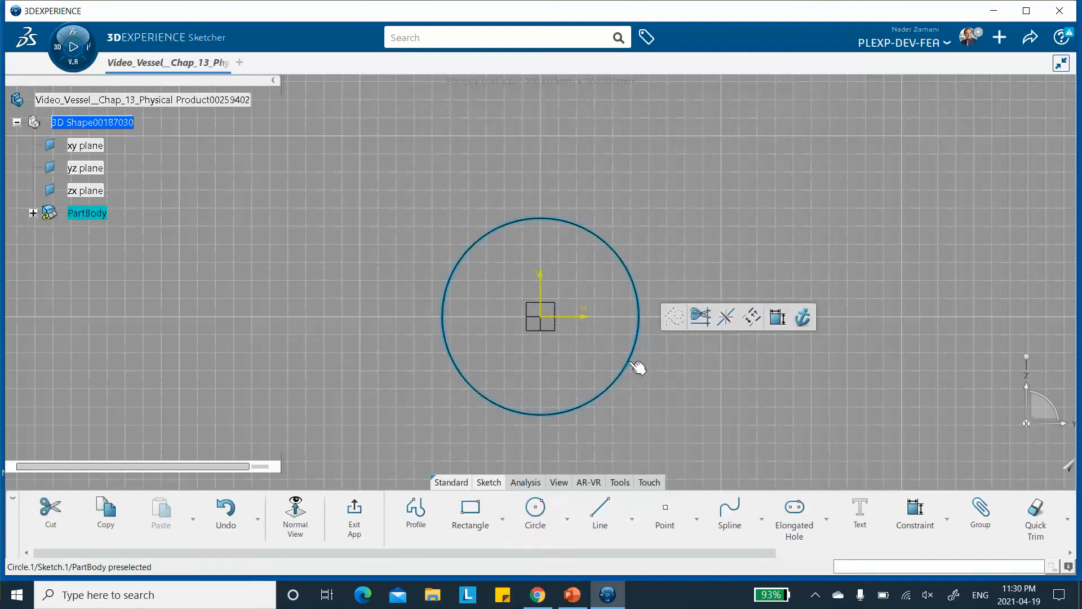
Dimension the circle's diameter to 300 mm and exit the sketch.
{"action": "left_click", "coordinate": [778, 316]}
{"action": "left_click", "coordinate": [733, 213]}
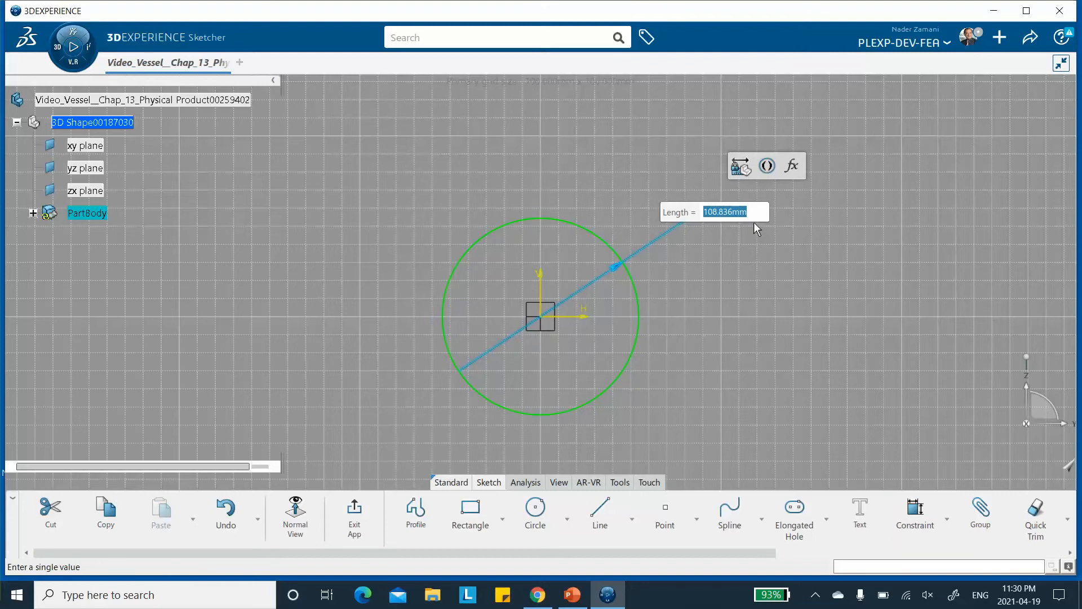
{"action": "type", "text": "500"}
{"action": "key", "text": "Return"}
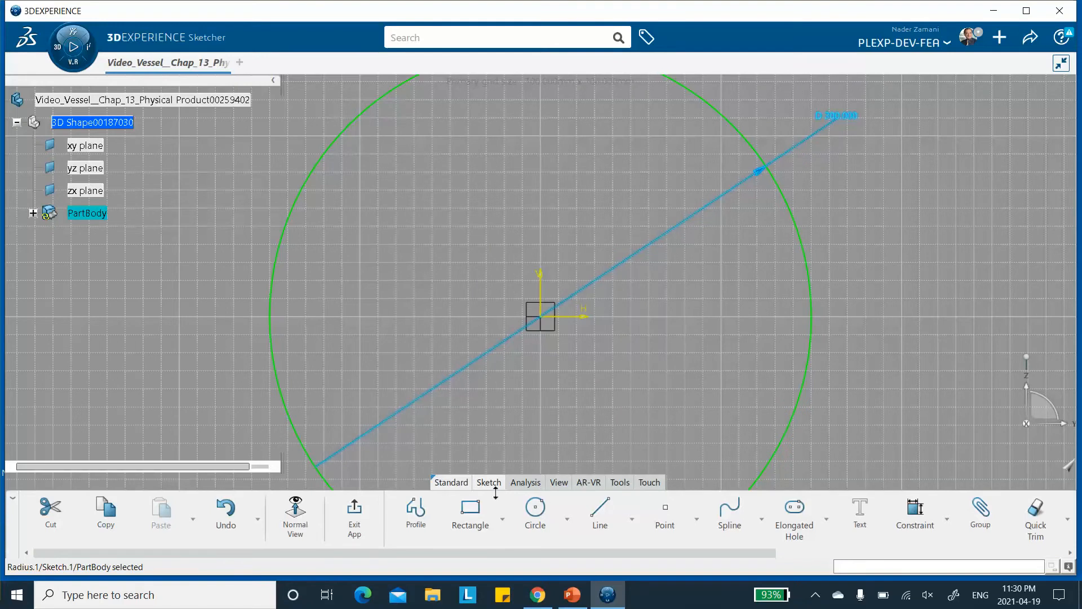
{"action": "left_click", "coordinate": [353, 511]}
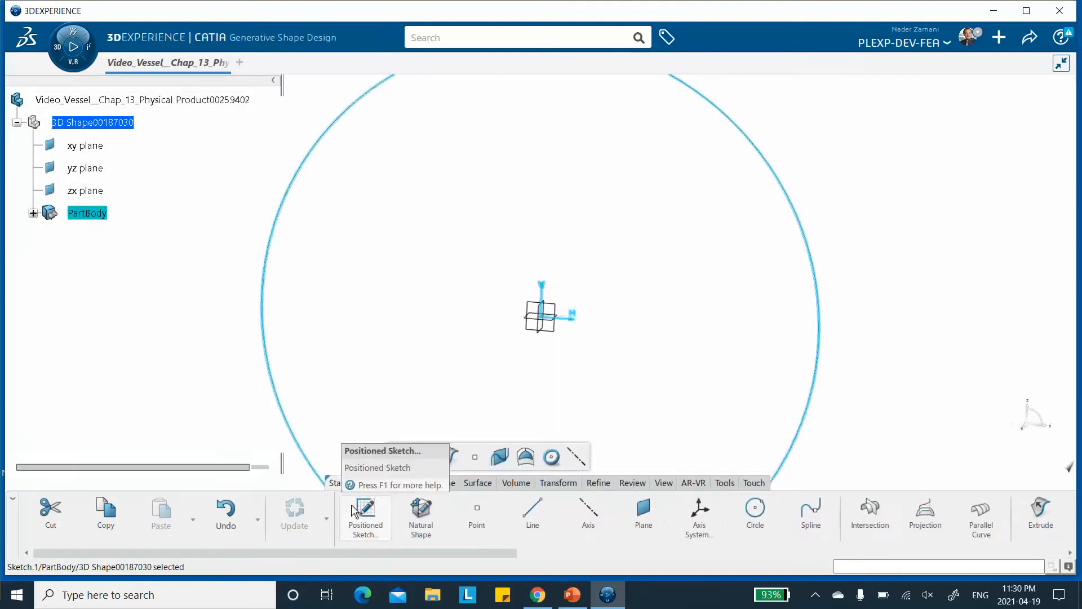
{"action": "middle_click_drag", "start_coordinate": [549, 249], "coordinate": [530, 403]}
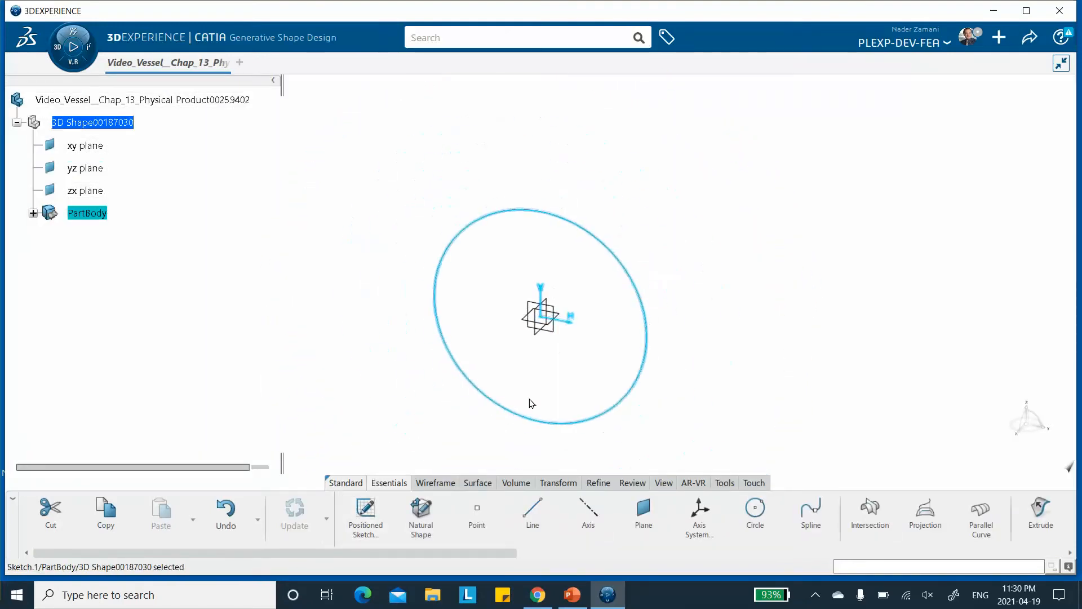
{"action": "left_click", "coordinate": [478, 483]}
{"action": "left_click", "coordinate": [605, 522]}
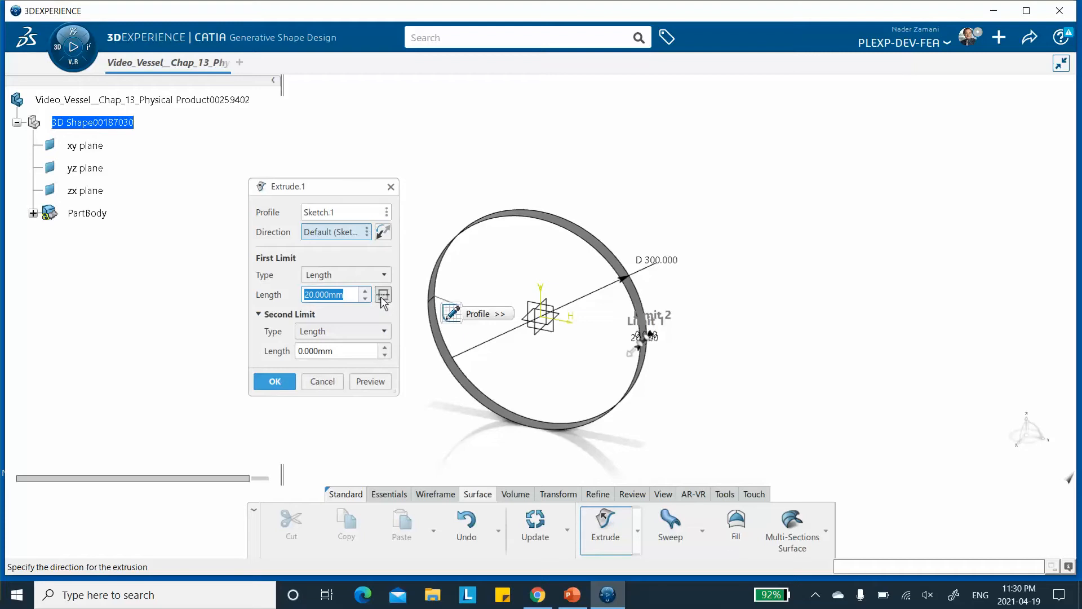
{"action": "left_click", "coordinate": [383, 295]}
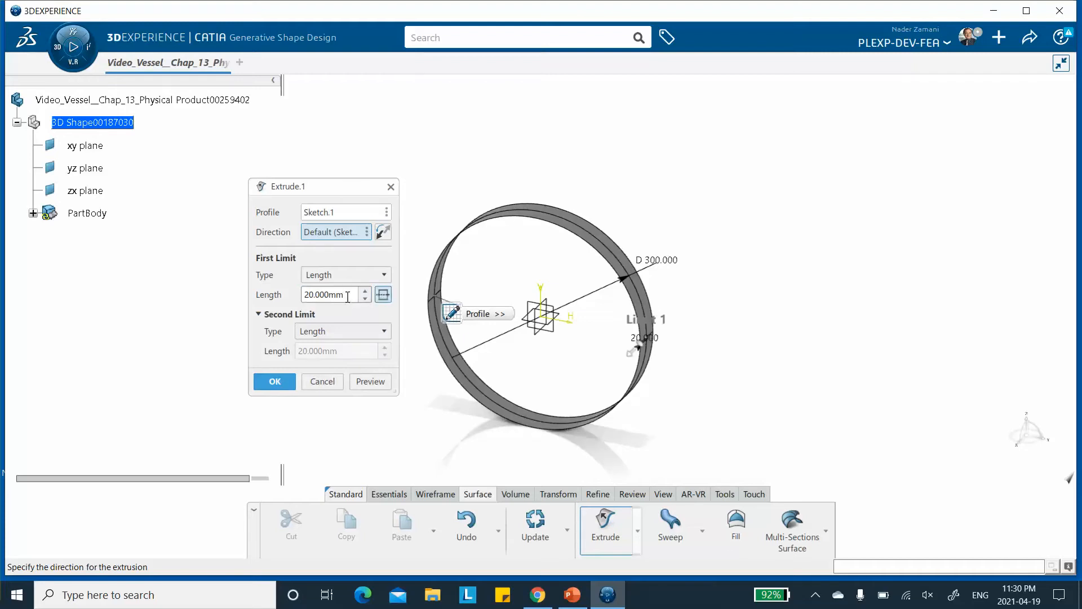
{"action": "left_click_drag", "start_coordinate": [345, 297], "coordinate": [243, 286]}
{"action": "type", "text": "5"}
{"action": "left_click", "coordinate": [357, 381]}
{"action": "left_click", "coordinate": [333, 383]}
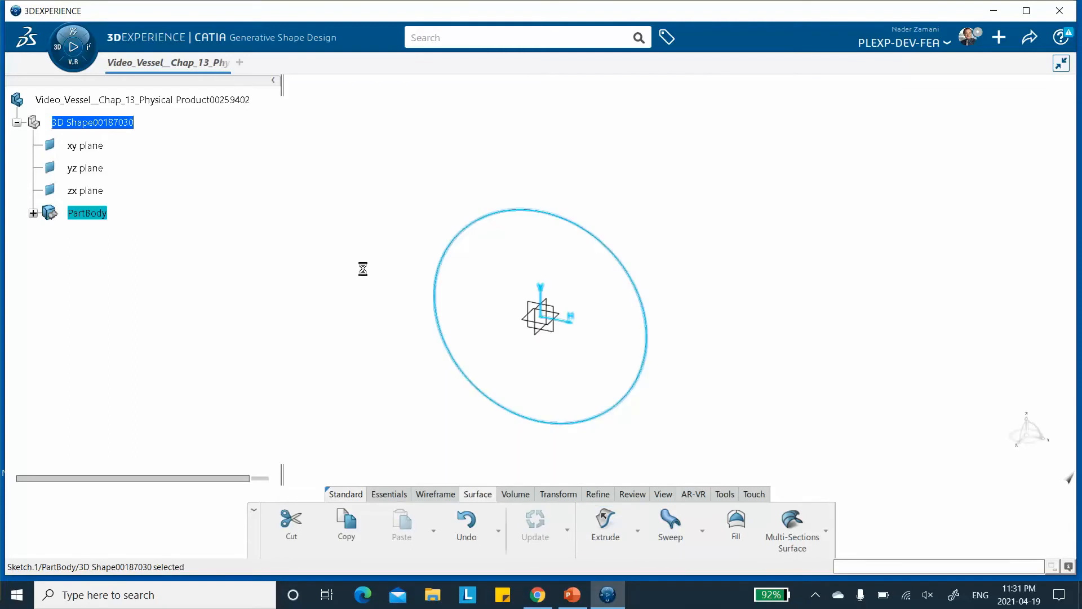
Extrude the circle sketch as a surface with a mirrored extent of 500 mm.
{"action": "left_click", "coordinate": [33, 213]}
{"action": "left_click", "coordinate": [600, 527]}
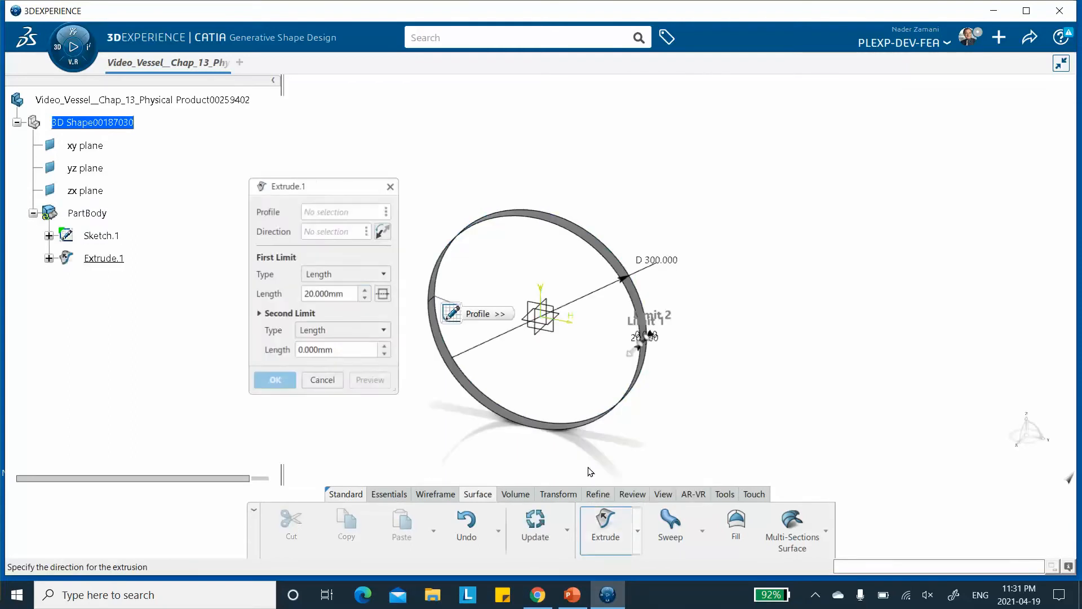
{"action": "left_click", "coordinate": [383, 293]}
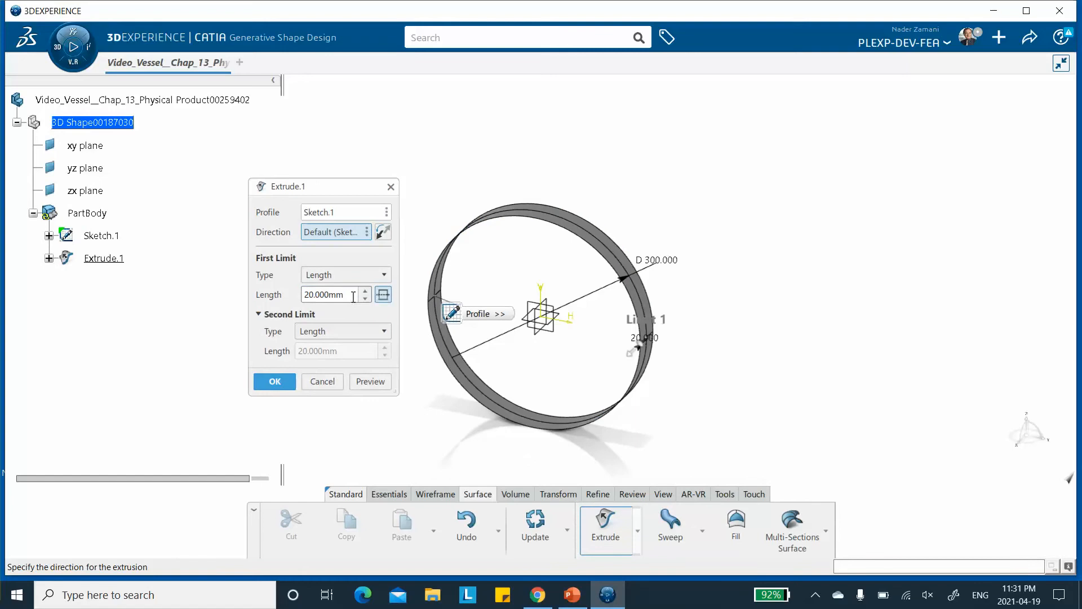
{"action": "left_click_drag", "start_coordinate": [352, 295], "coordinate": [257, 297]}
{"action": "type", "text": "500"}
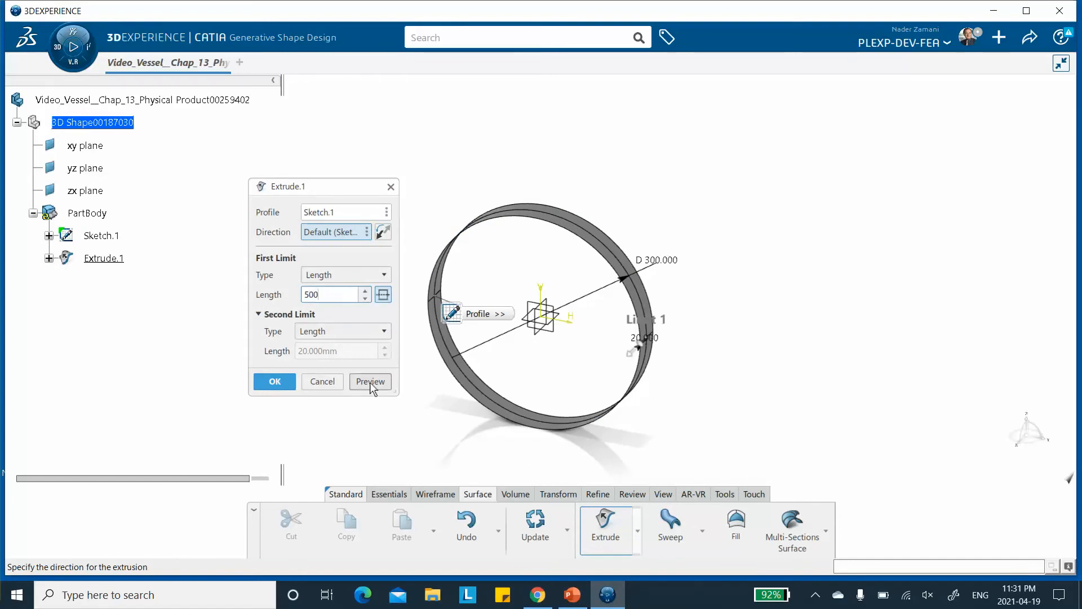
{"action": "left_click", "coordinate": [369, 383]}
{"action": "left_click", "coordinate": [274, 381]}
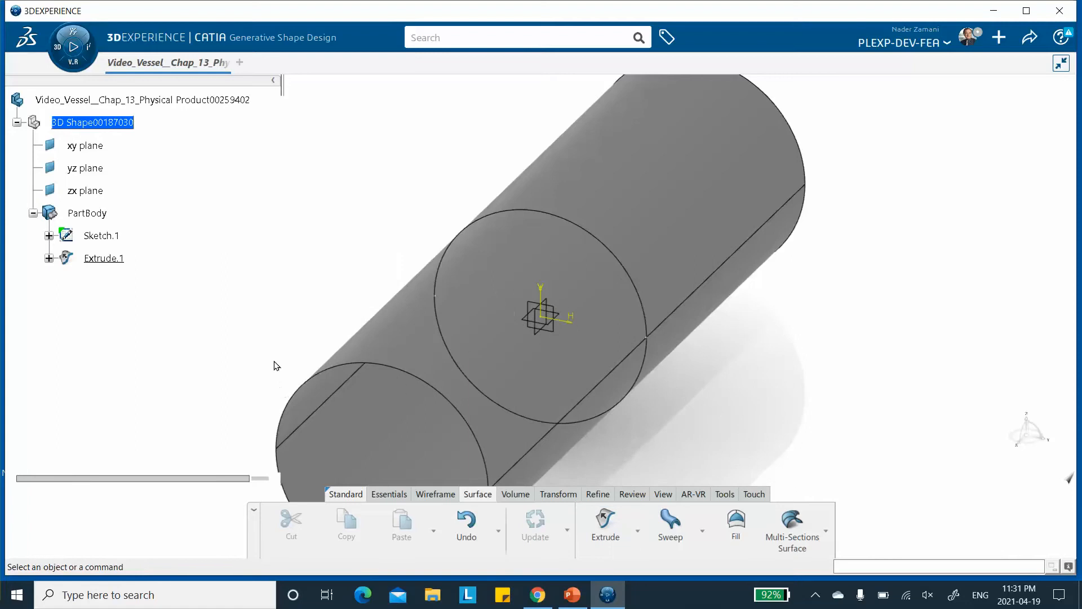
Set the extruded surface's fill colour to yellow in its graphic properties.
{"action": "mouse_move", "coordinate": [361, 306]}
{"action": "middle_mouse_down"}
{"action": "mouse_move", "coordinate": [367, 333]}
{"action": "mouse_move", "coordinate": [445, 266]}
{"action": "mouse_move", "coordinate": [460, 227]}
{"action": "mouse_move", "coordinate": [379, 304]}
{"action": "middle_mouse_up"}
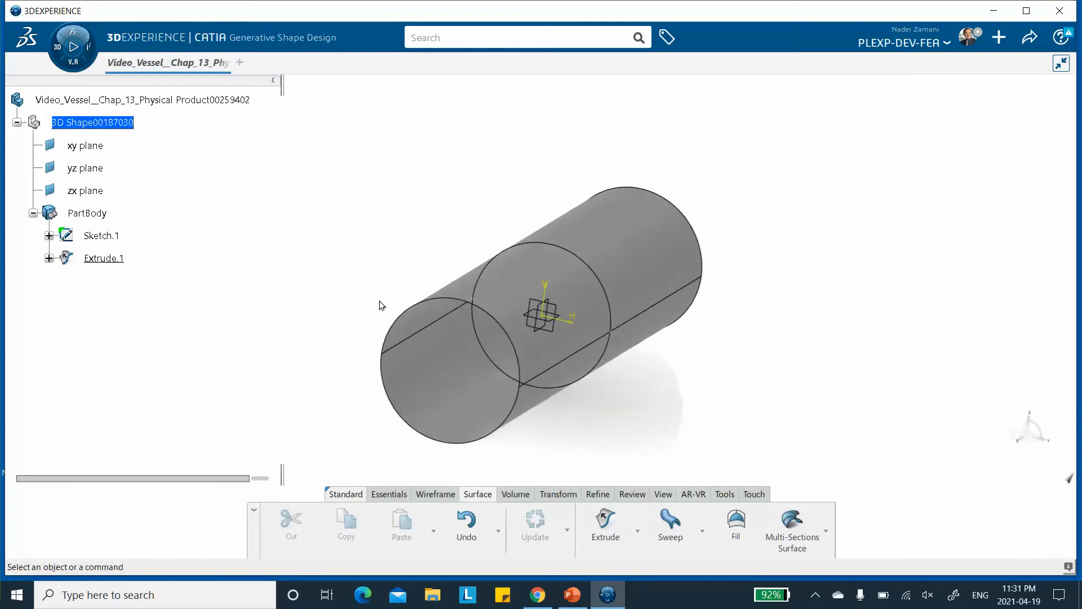
{"action": "right_click", "coordinate": [112, 262]}
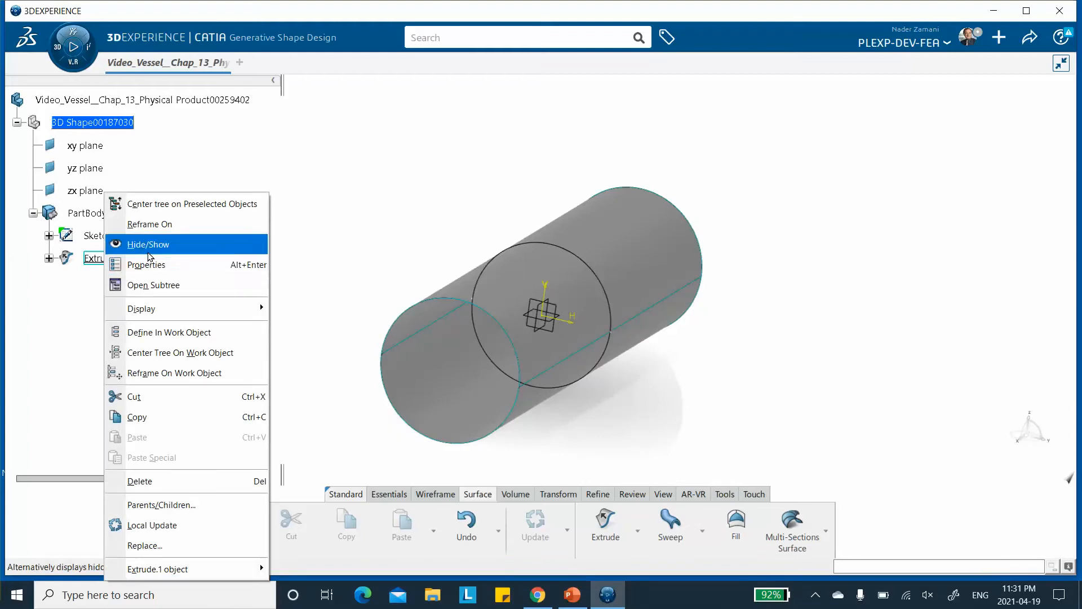
{"action": "left_click", "coordinate": [151, 272]}
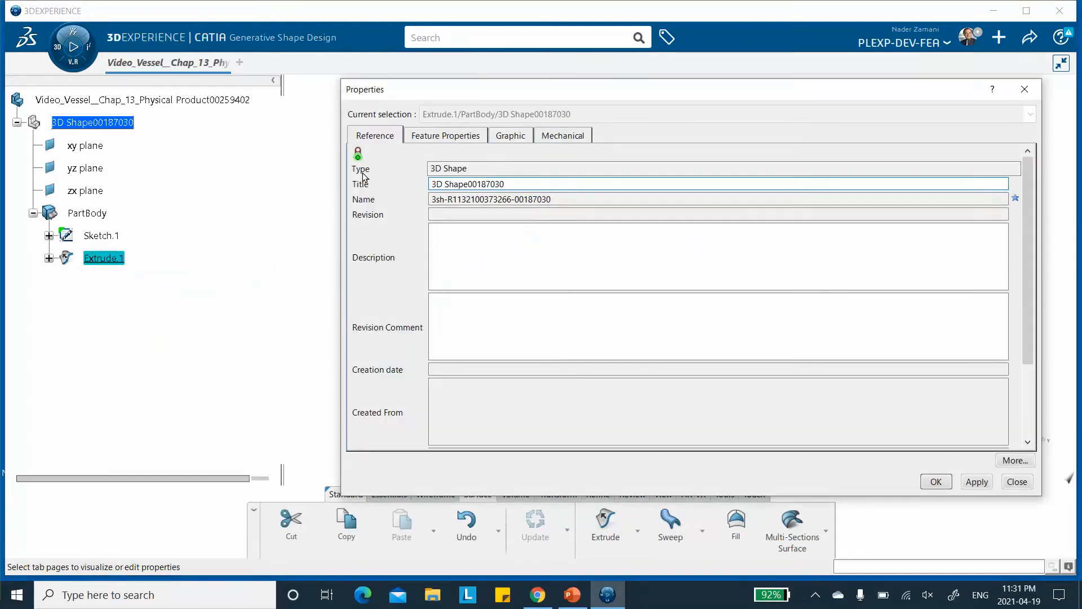
{"action": "left_click", "coordinate": [506, 137]}
{"action": "left_click", "coordinate": [441, 187]}
{"action": "left_click", "coordinate": [399, 234]}
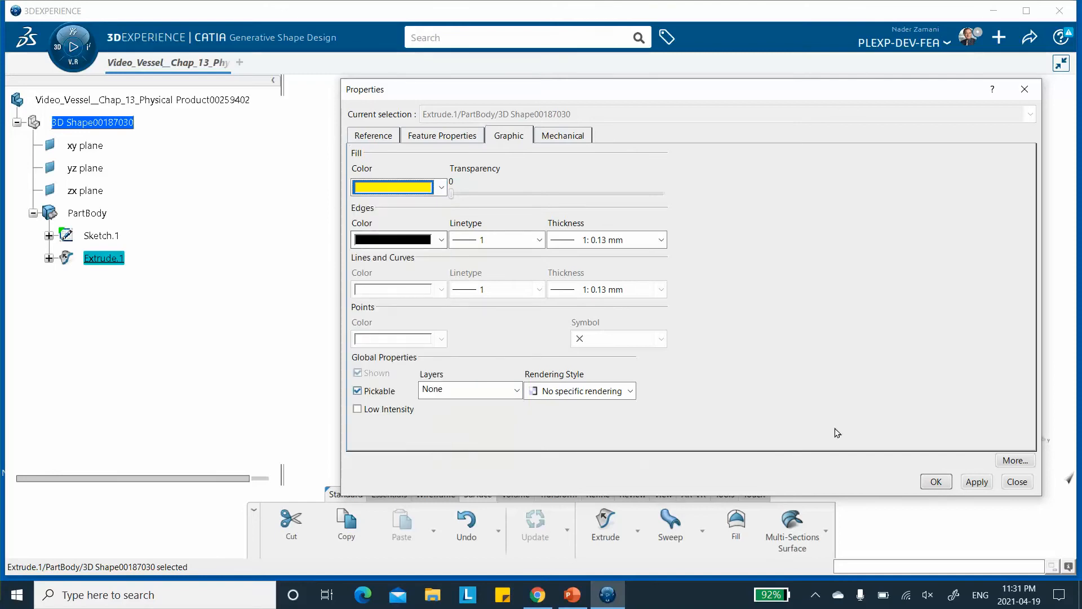
{"action": "left_click", "coordinate": [935, 482]}
{"action": "left_click", "coordinate": [350, 309]}
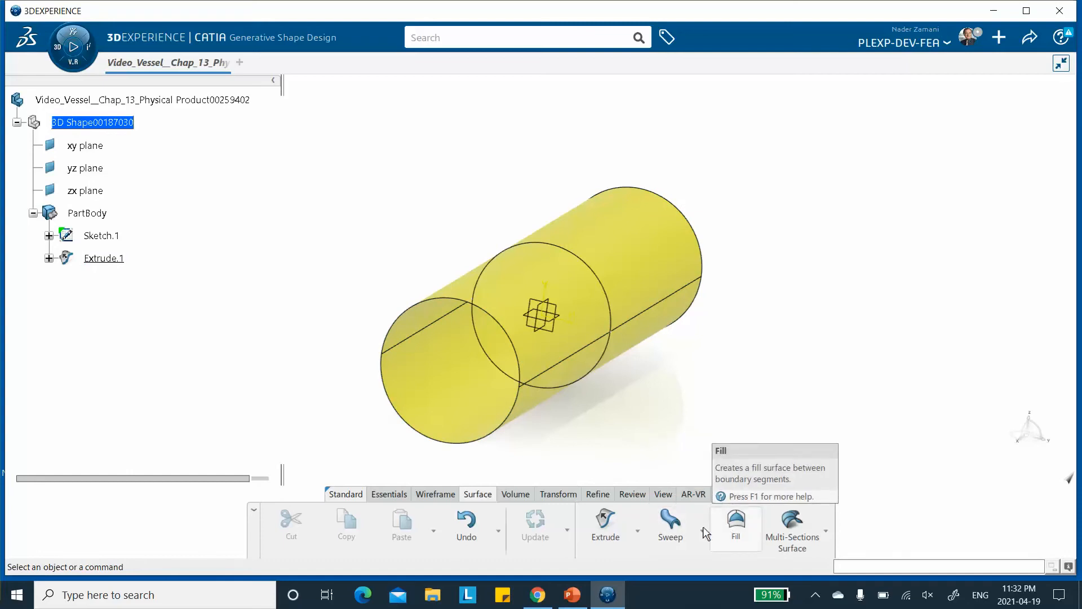
Create a Boundary of the extruded surface, keeping all the sub-elements.
{"action": "left_click", "coordinate": [550, 494]}
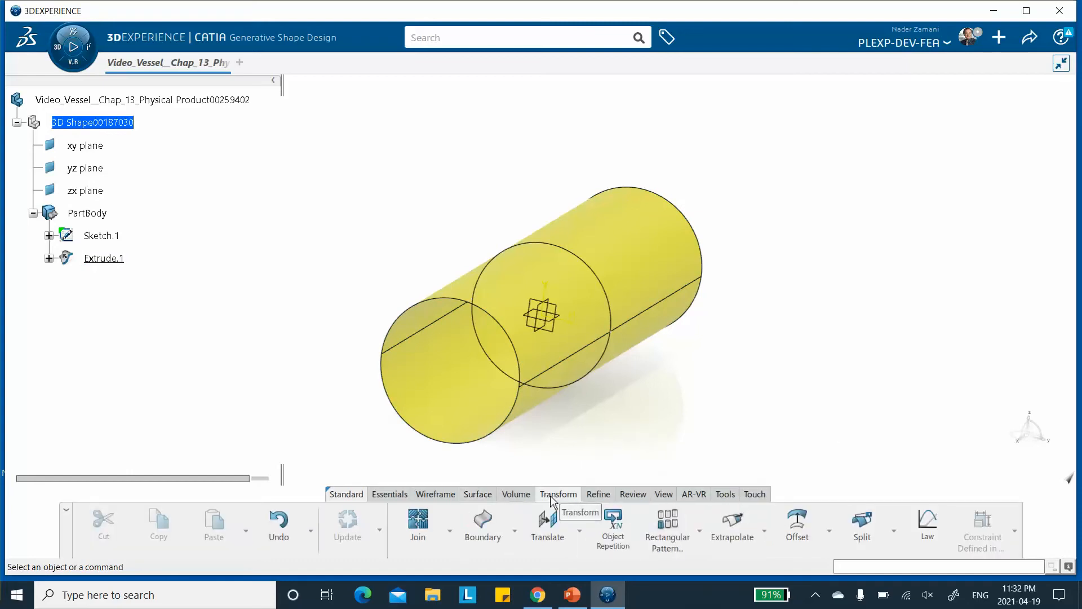
{"action": "left_click", "coordinate": [488, 535]}
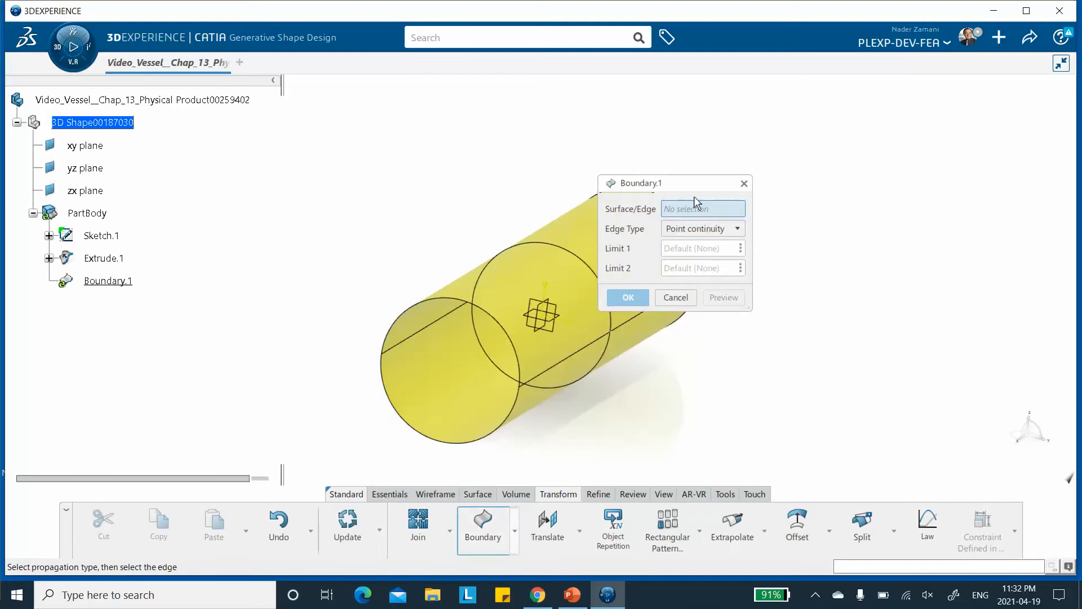
{"action": "left_click_drag", "start_coordinate": [688, 186], "coordinate": [398, 130]}
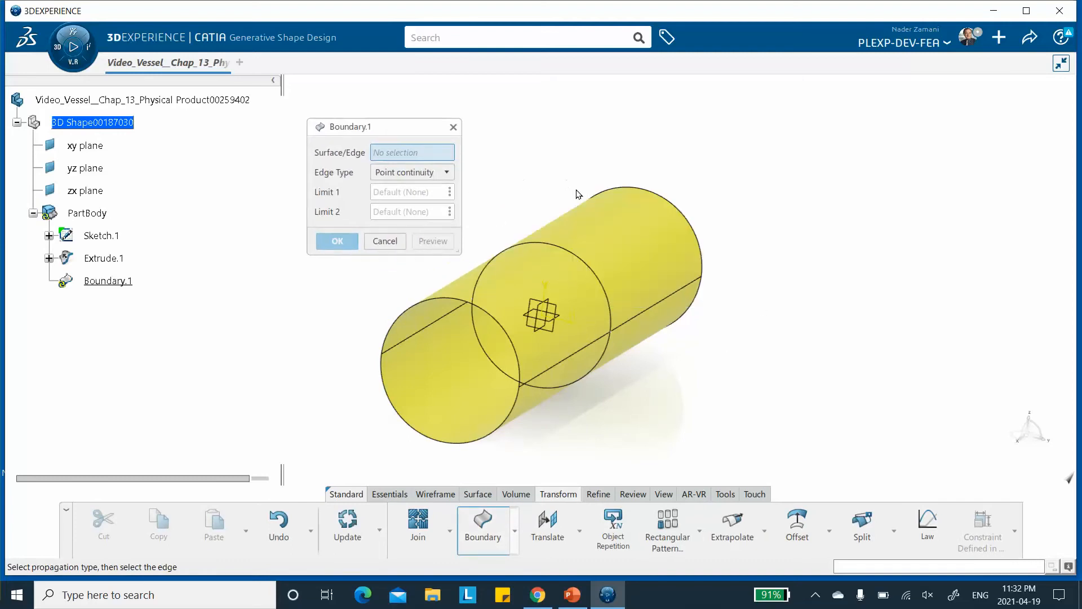
{"action": "left_click", "coordinate": [602, 233]}
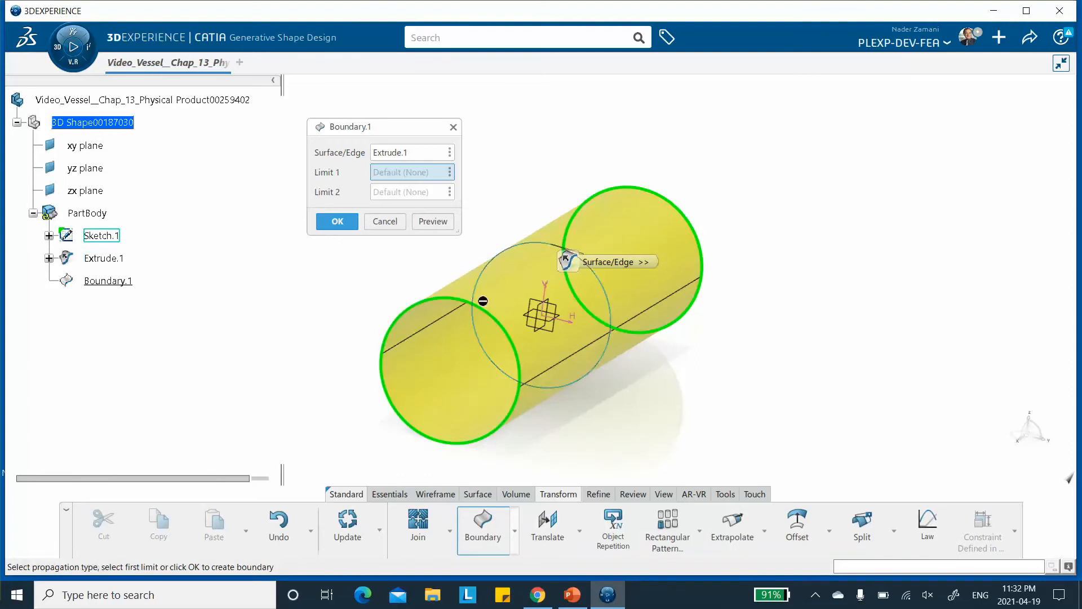
{"action": "left_click", "coordinate": [338, 222]}
{"action": "left_click_drag", "start_coordinate": [719, 169], "coordinate": [801, 150]}
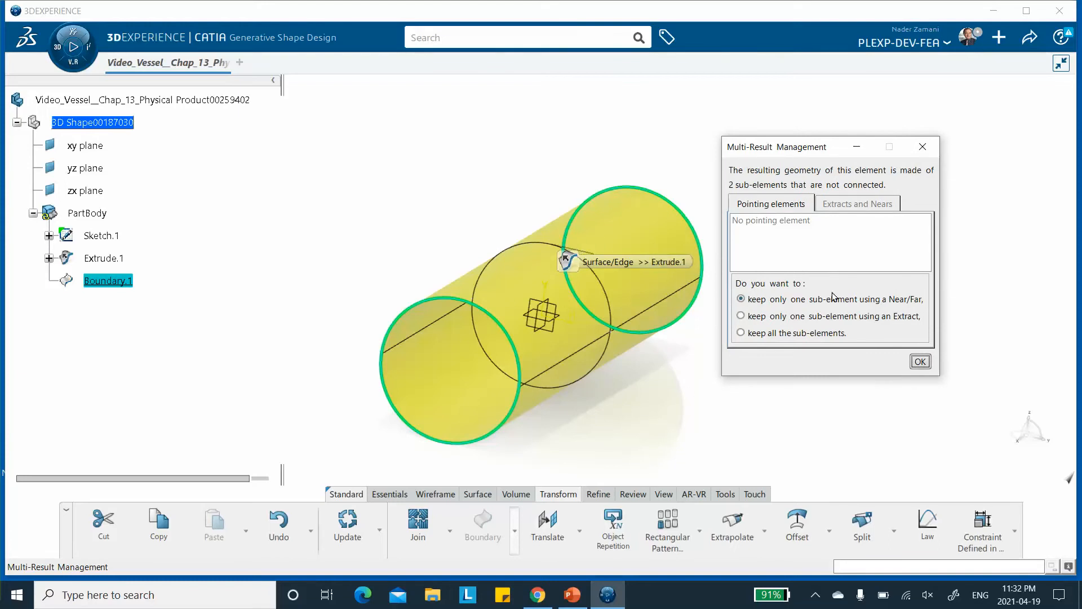
{"action": "left_click", "coordinate": [740, 333]}
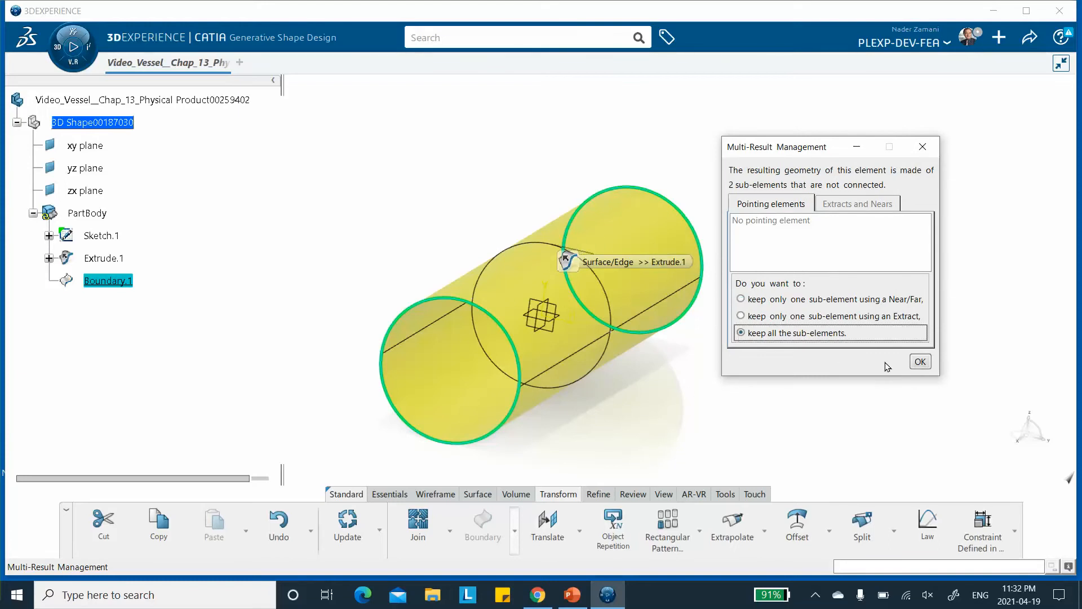
{"action": "left_click", "coordinate": [919, 362]}
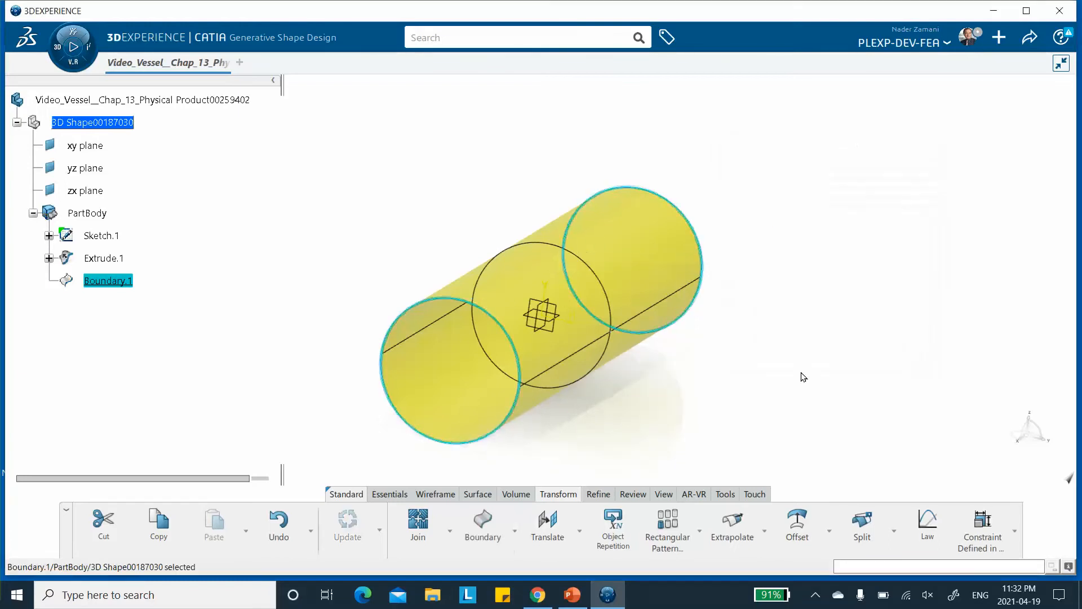
Rename the boundary feature to Curved_Surface_Boundary_Two_Ends.
{"action": "right_click", "coordinate": [126, 282]}
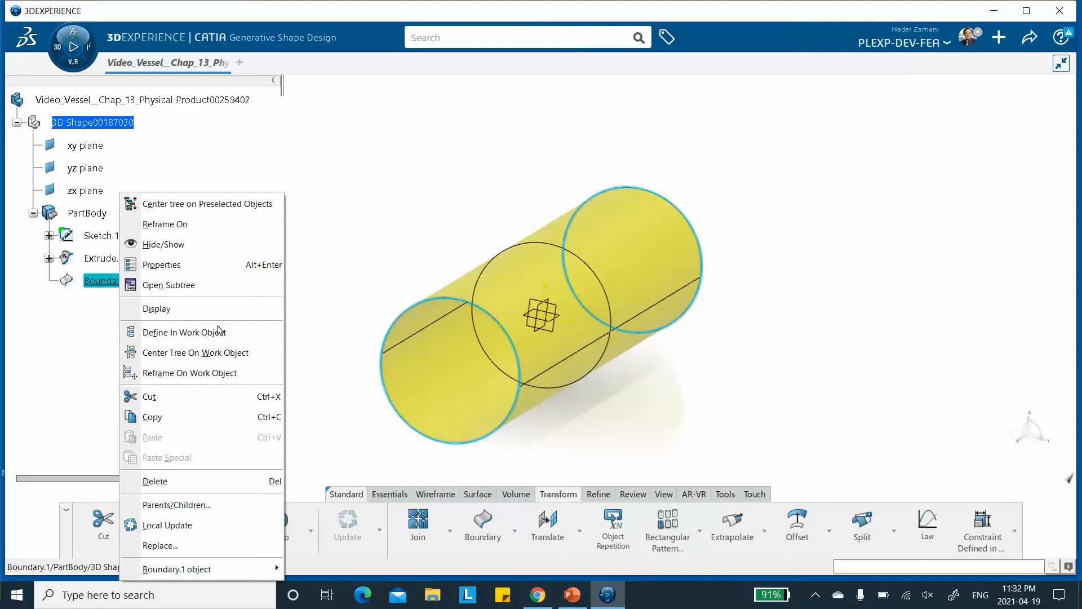
{"action": "left_click", "coordinate": [186, 265]}
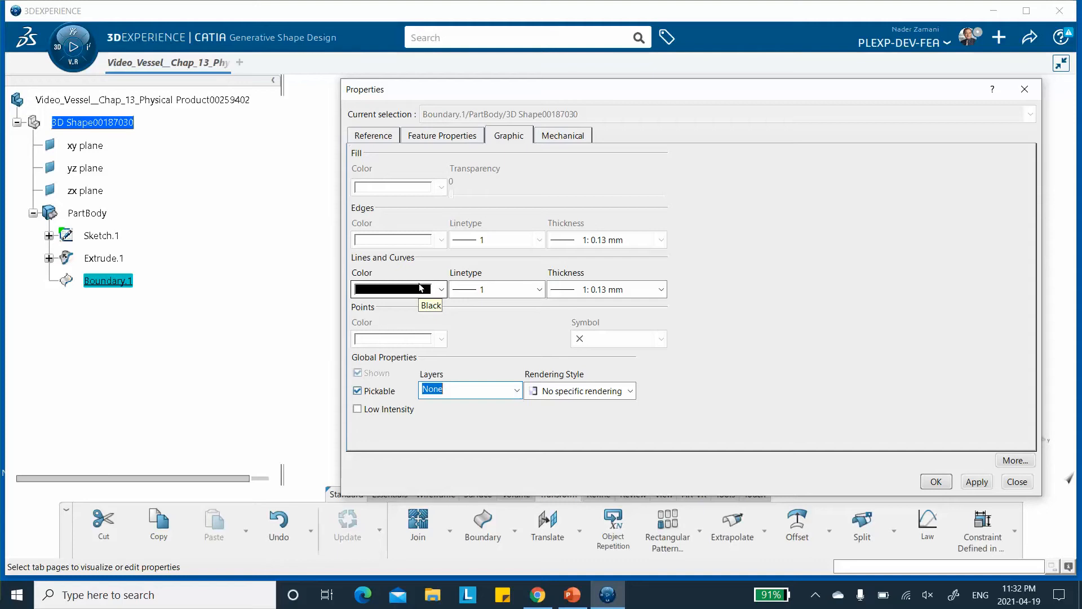
{"action": "left_click", "coordinate": [438, 137]}
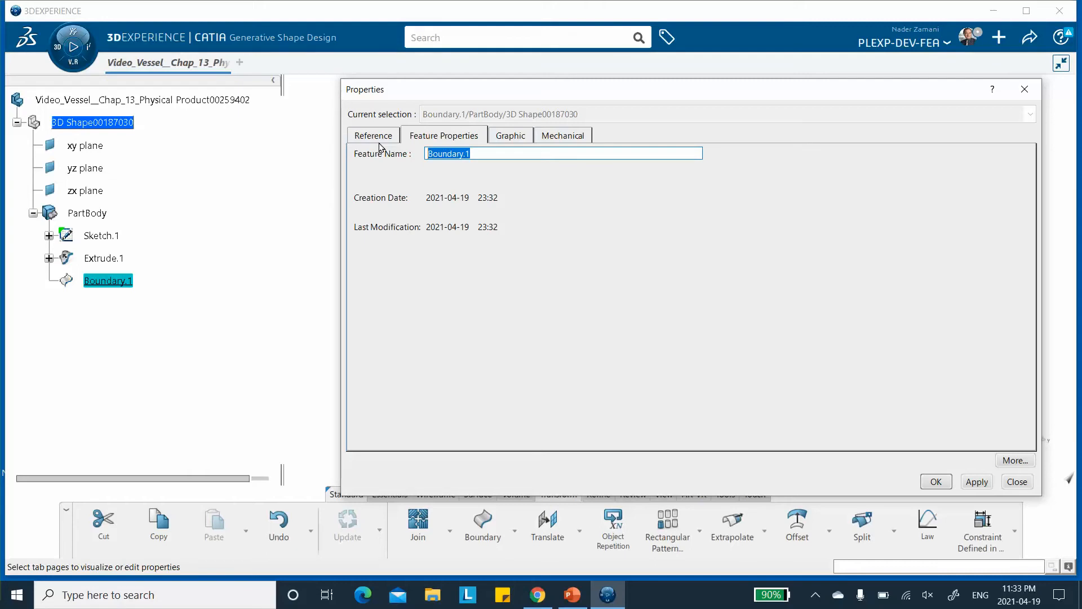
{"action": "type", "text": "Curved_Surface_Boun"}
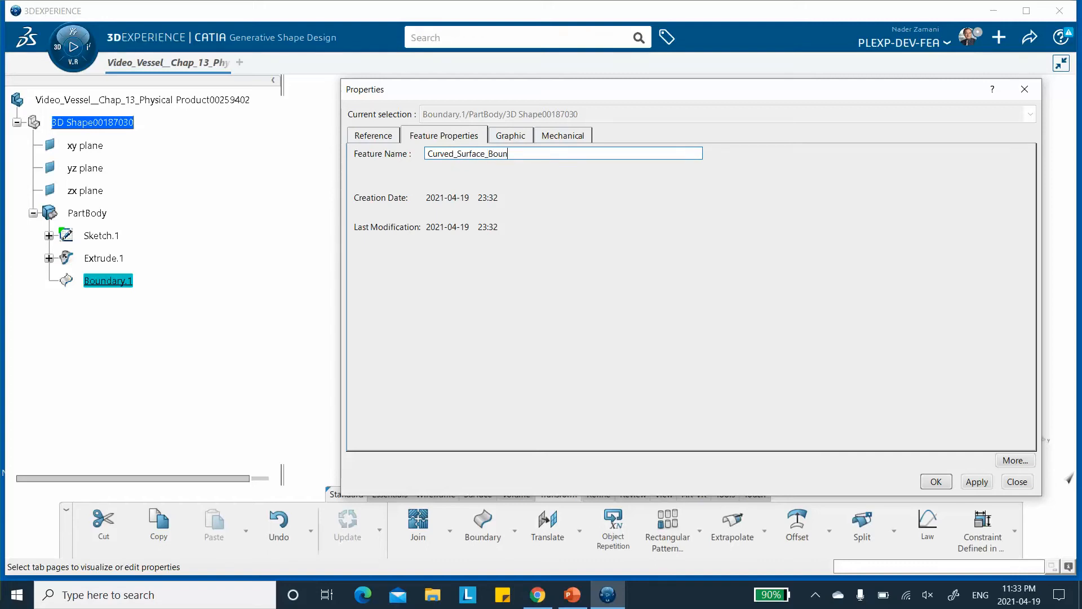
{"action": "type", "text": "dary_T"}
{"action": "type", "text": "ds"}
{"action": "left_click", "coordinate": [976, 481]}
{"action": "left_click", "coordinate": [936, 481]}
{"action": "left_click", "coordinate": [285, 369]}
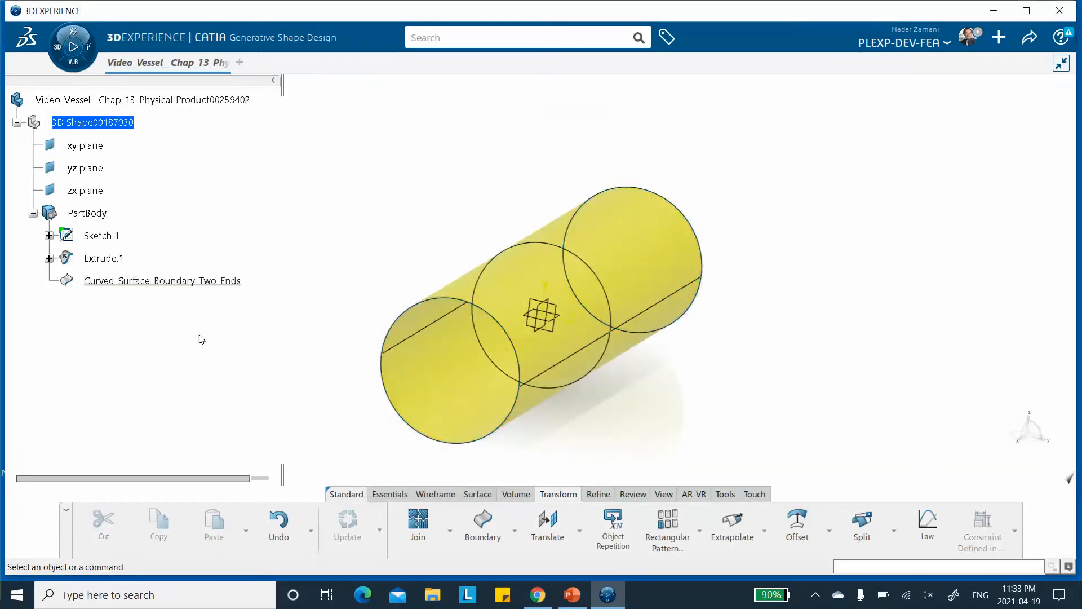
Rename the extruded surface feature to Curved_Surface.
{"action": "right_click", "coordinate": [109, 261]}
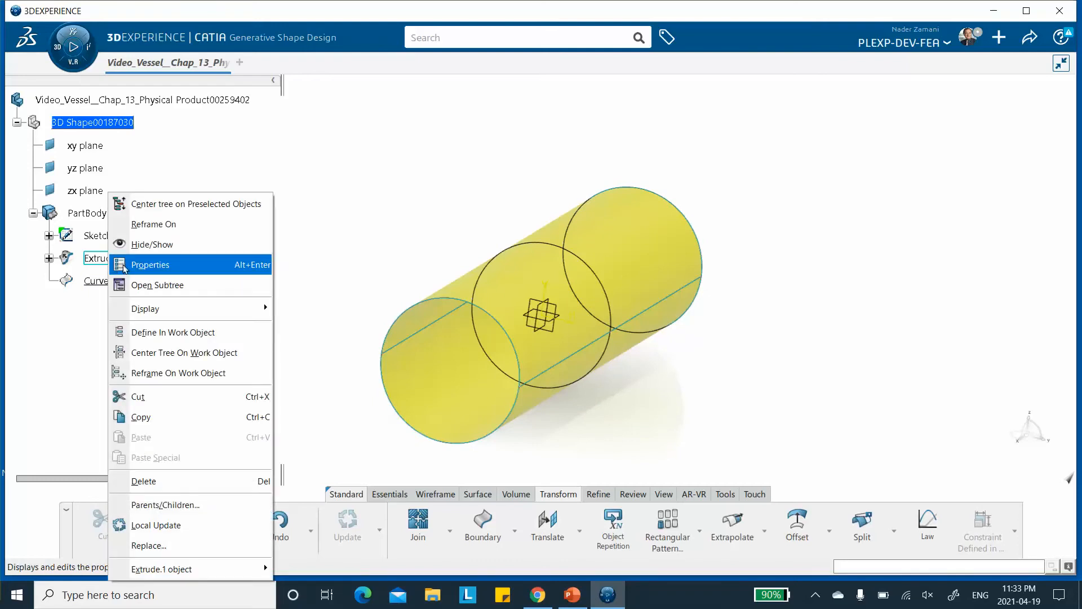
{"action": "left_click", "coordinate": [150, 264]}
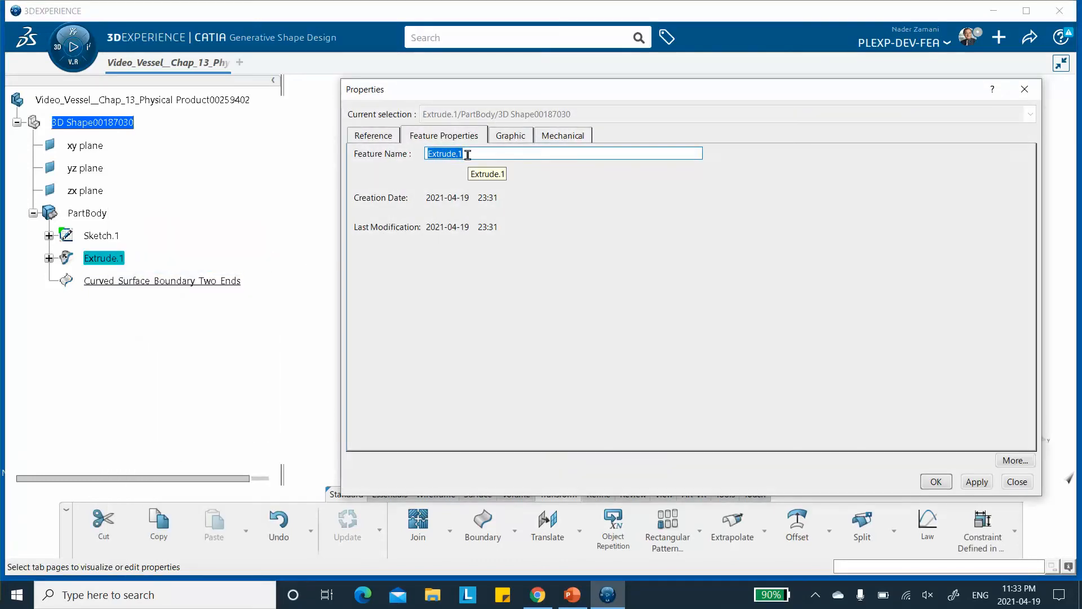
{"action": "type", "text": "Curved_Surface"}
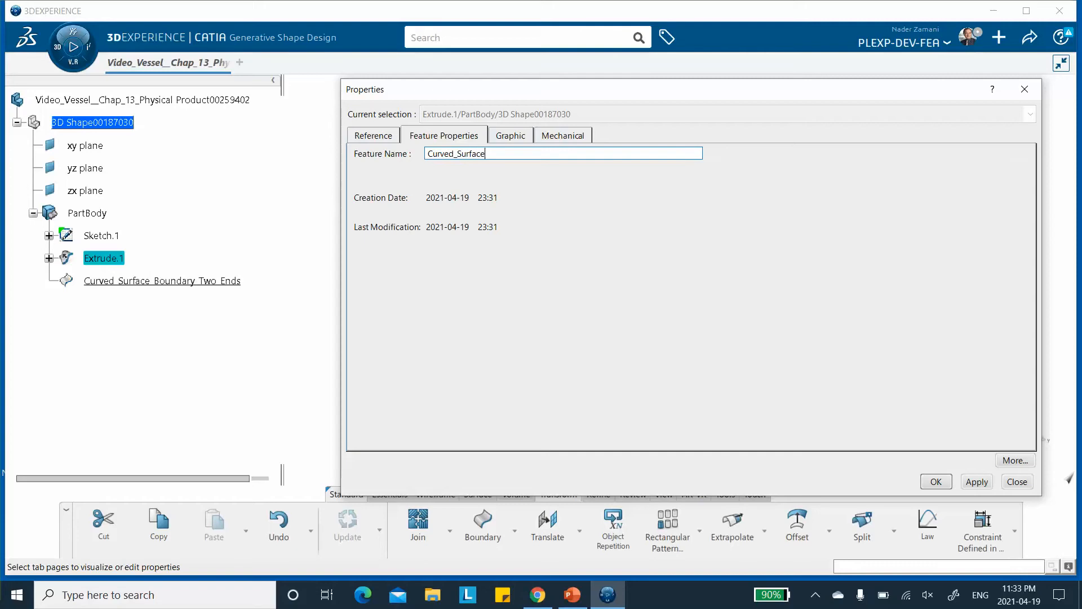
{"action": "left_click", "coordinate": [977, 481]}
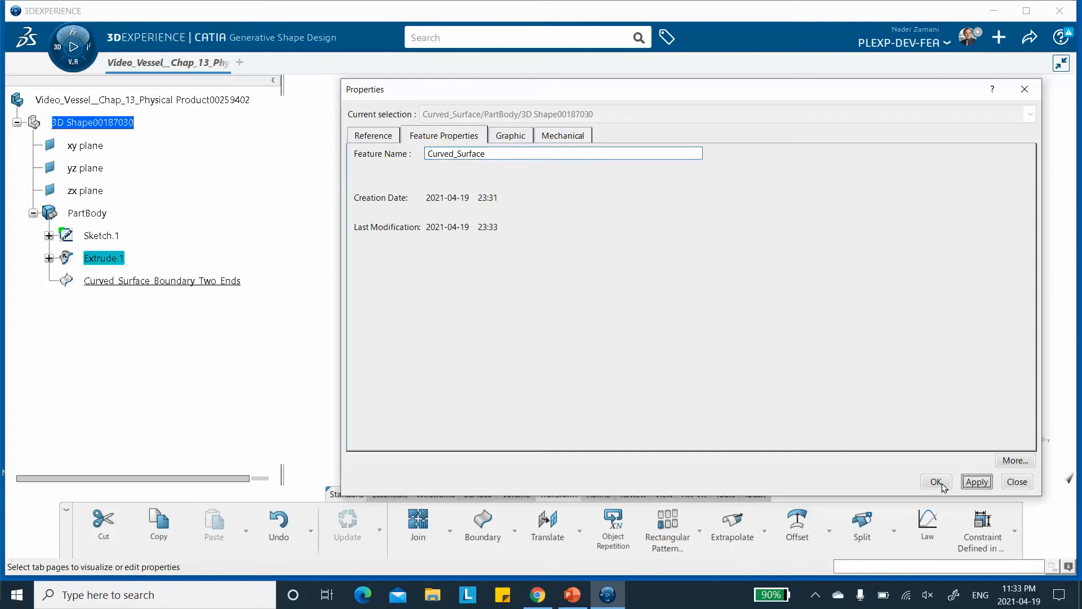
{"action": "key", "text": "Return"}
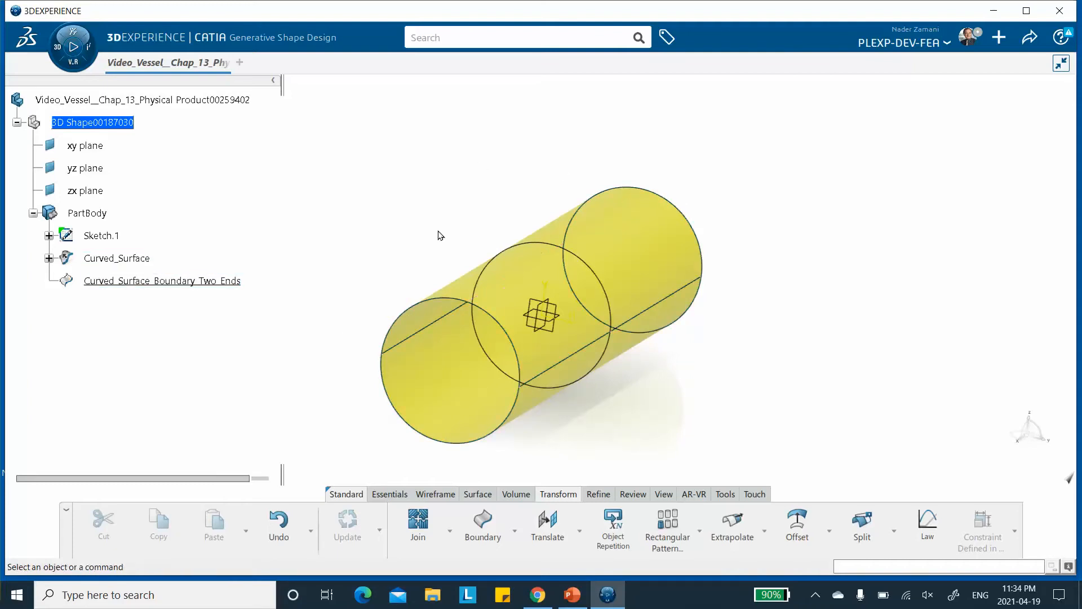
{"action": "left_click", "coordinate": [474, 535]}
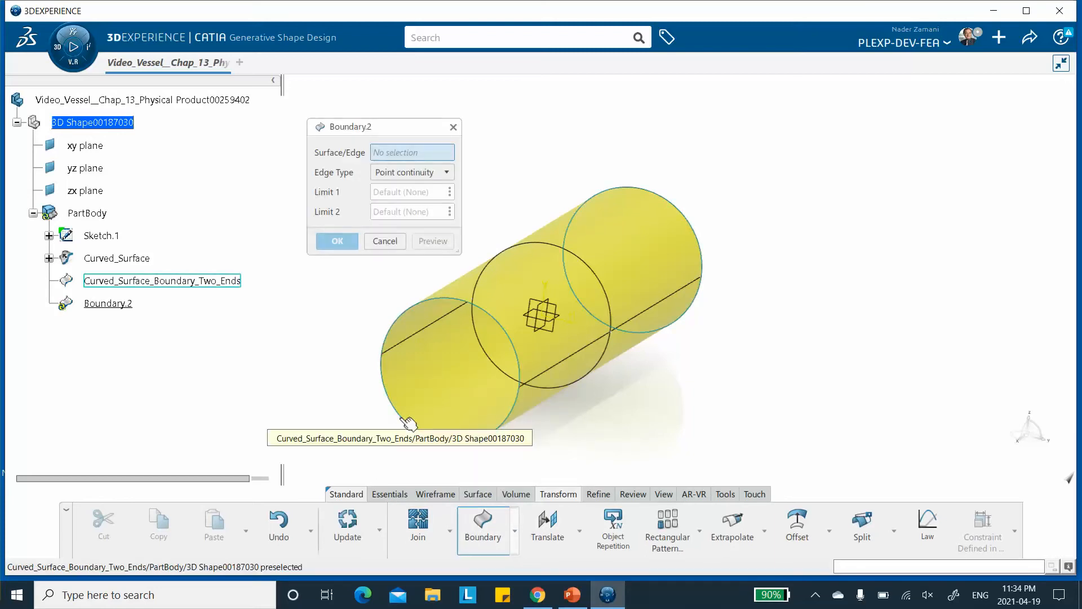
{"action": "left_click", "coordinate": [385, 242]}
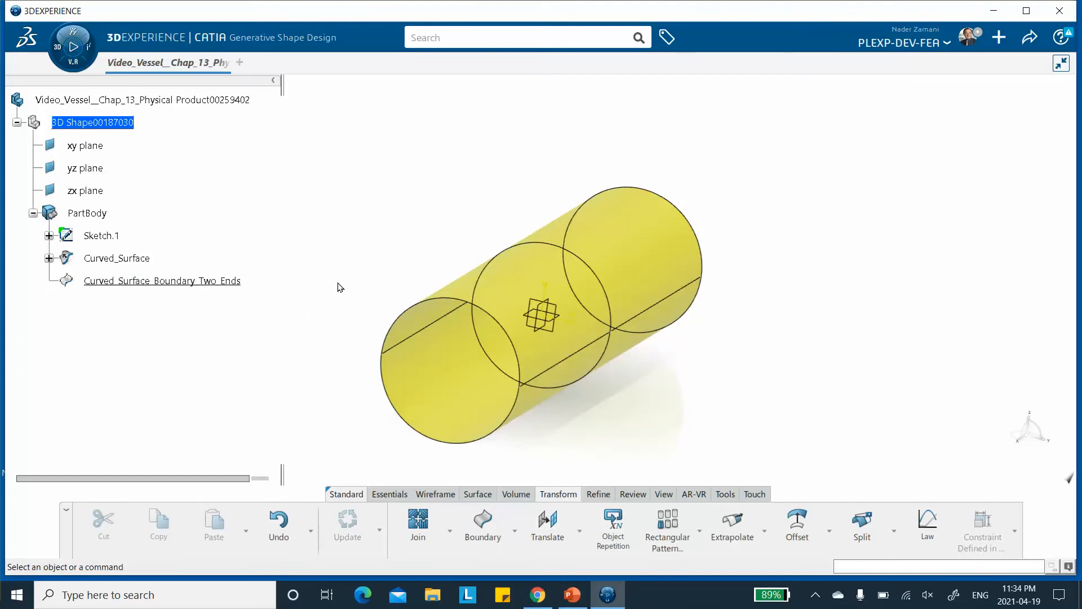
{"action": "left_click", "coordinate": [476, 534]}
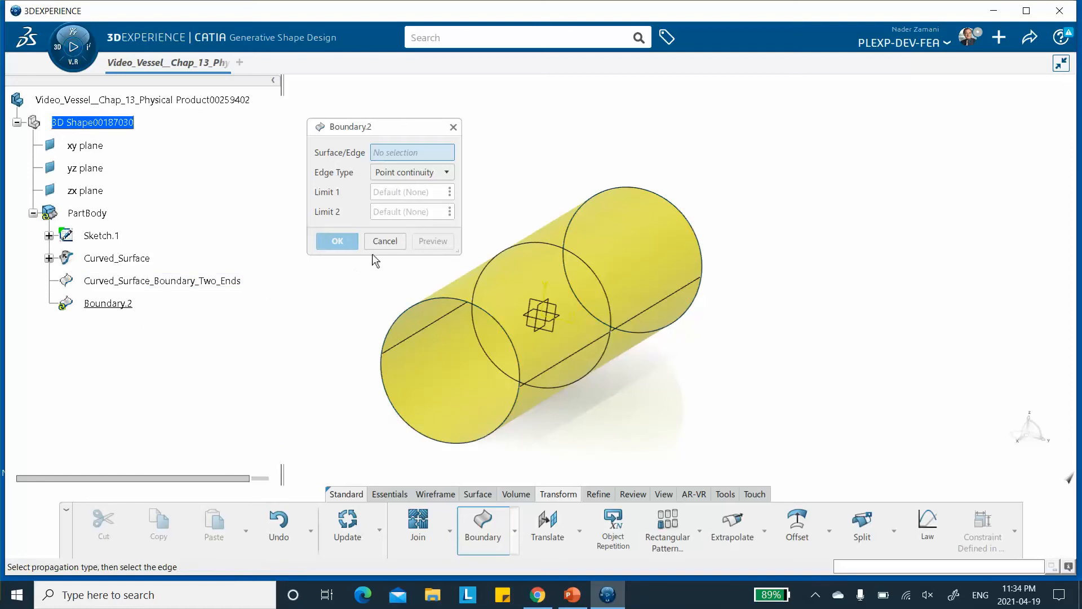
{"action": "left_click", "coordinate": [383, 241]}
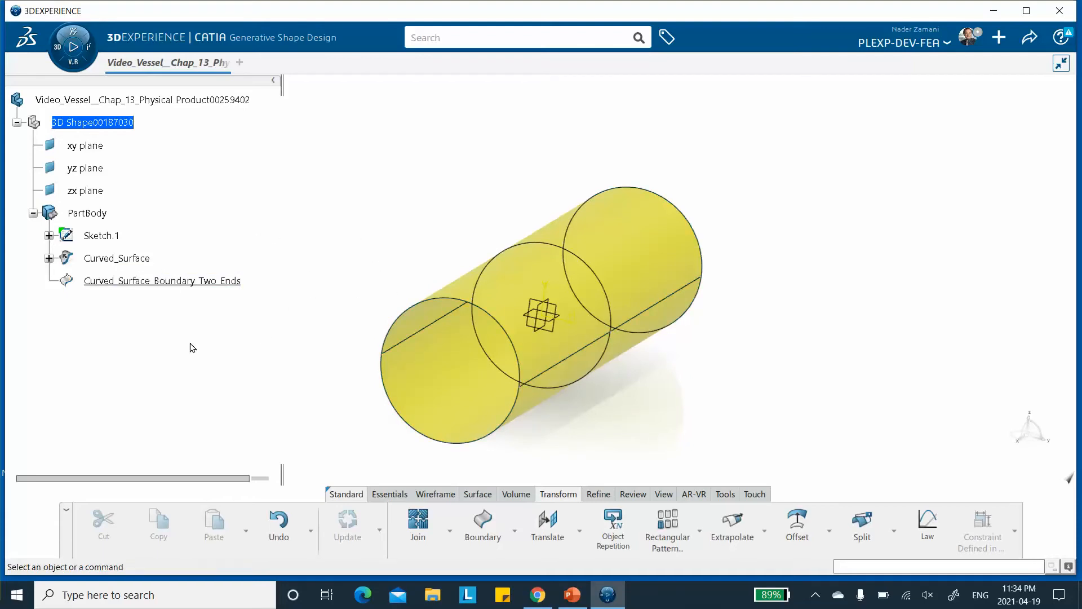
{"action": "left_click", "coordinate": [480, 522]}
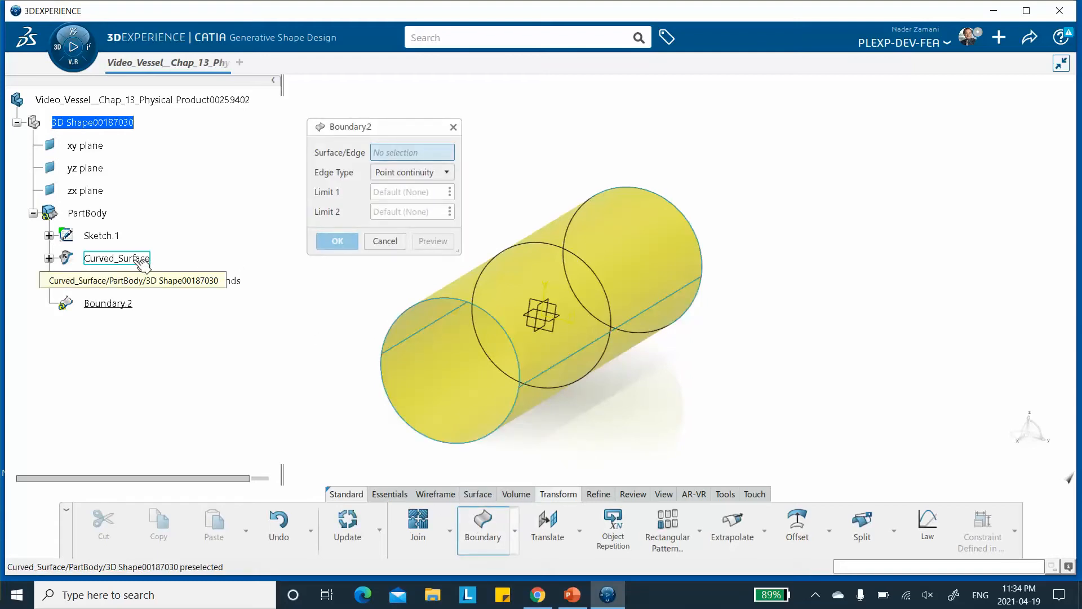
{"action": "left_click", "coordinate": [407, 172]}
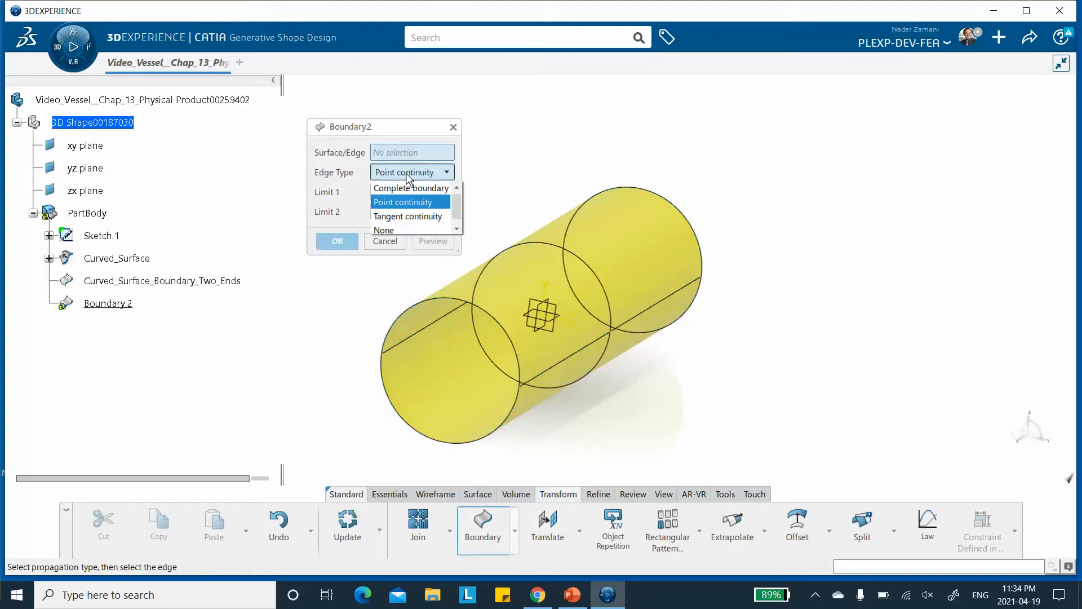
{"action": "left_click", "coordinate": [407, 173]}
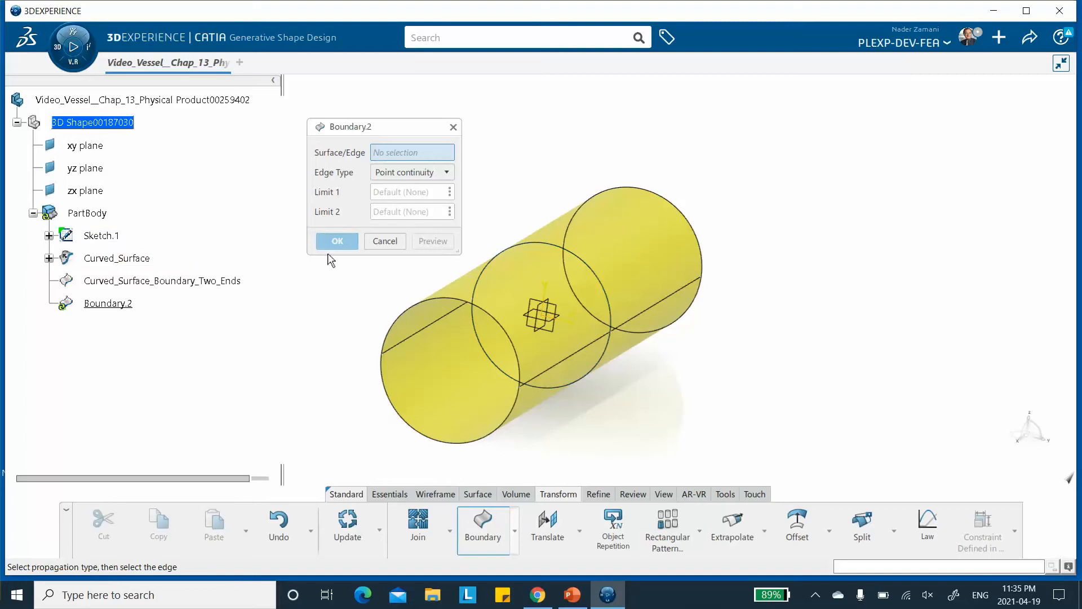
{"action": "left_click", "coordinate": [385, 241]}
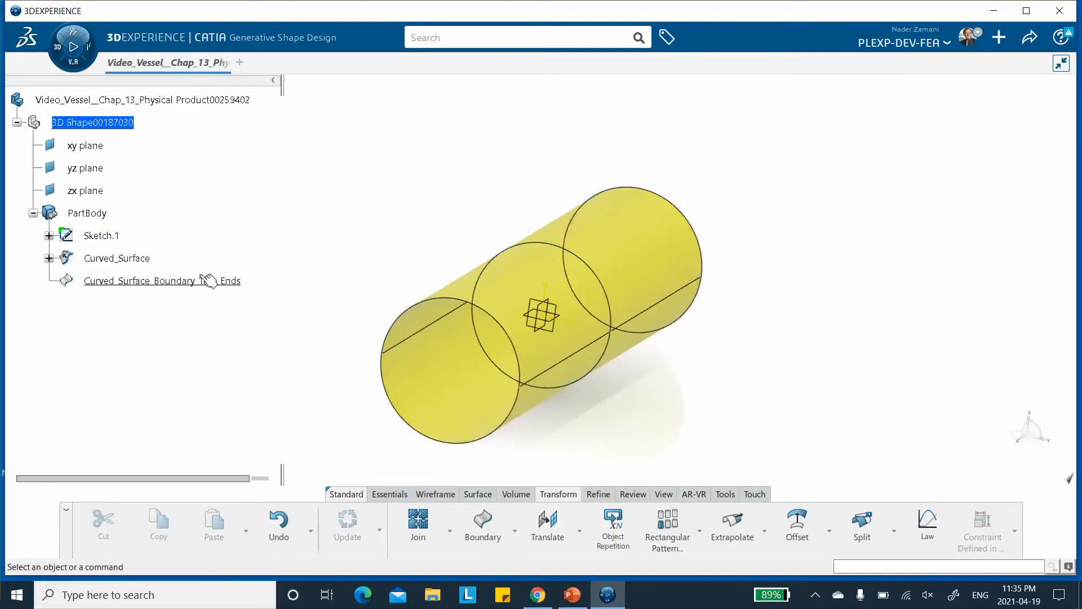
{"action": "left_click", "coordinate": [818, 595]}
Hide the two-end boundary feature and create a Boundary curve from the cylinder's front circular edge.
{"action": "left_click", "coordinate": [472, 529]}
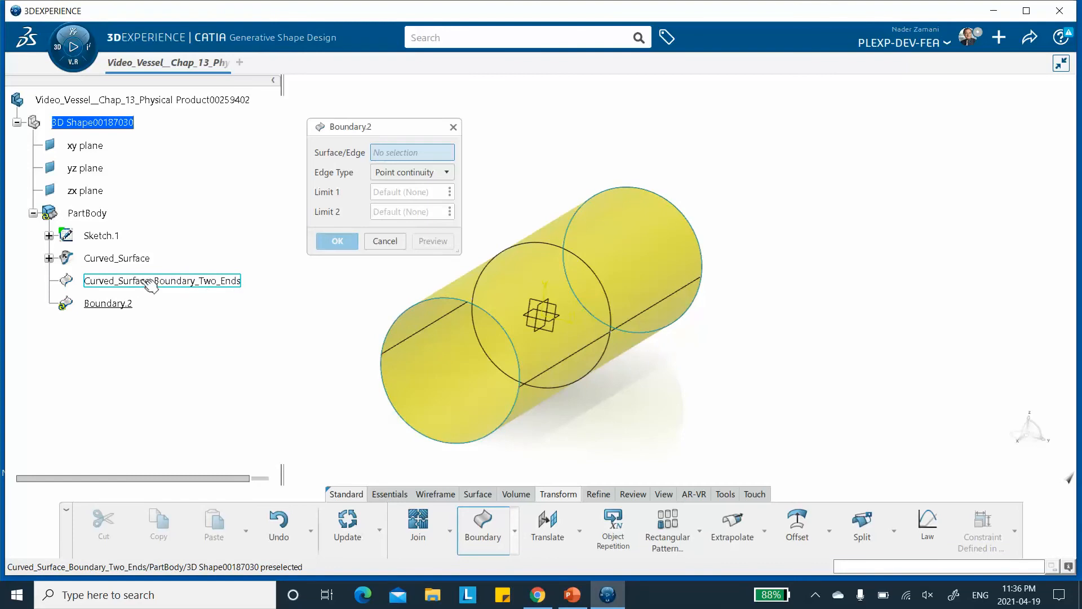
{"action": "right_click", "coordinate": [183, 281]}
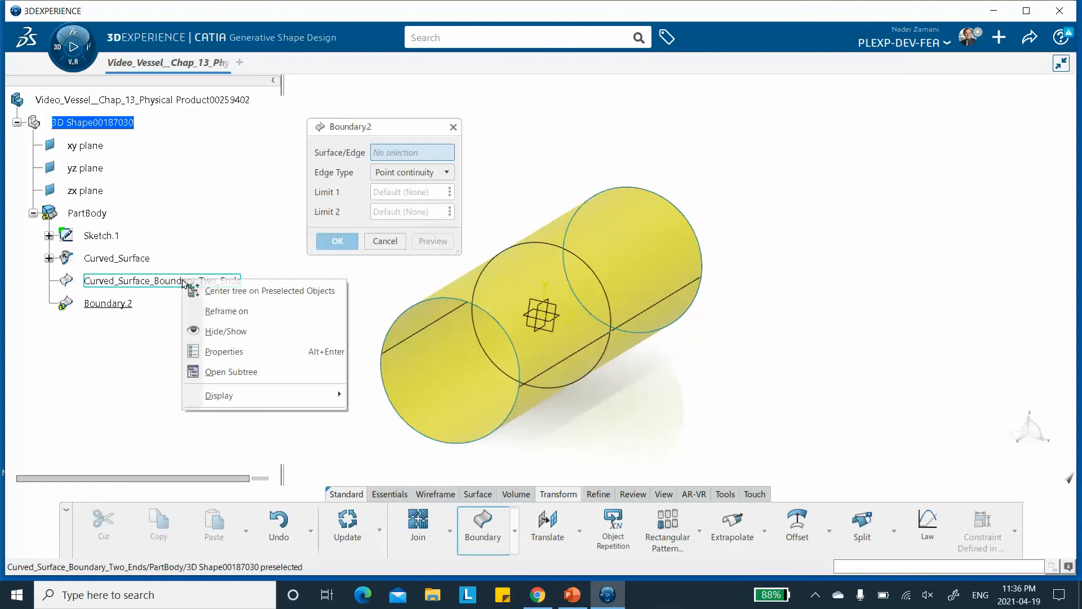
{"action": "left_click", "coordinate": [224, 332]}
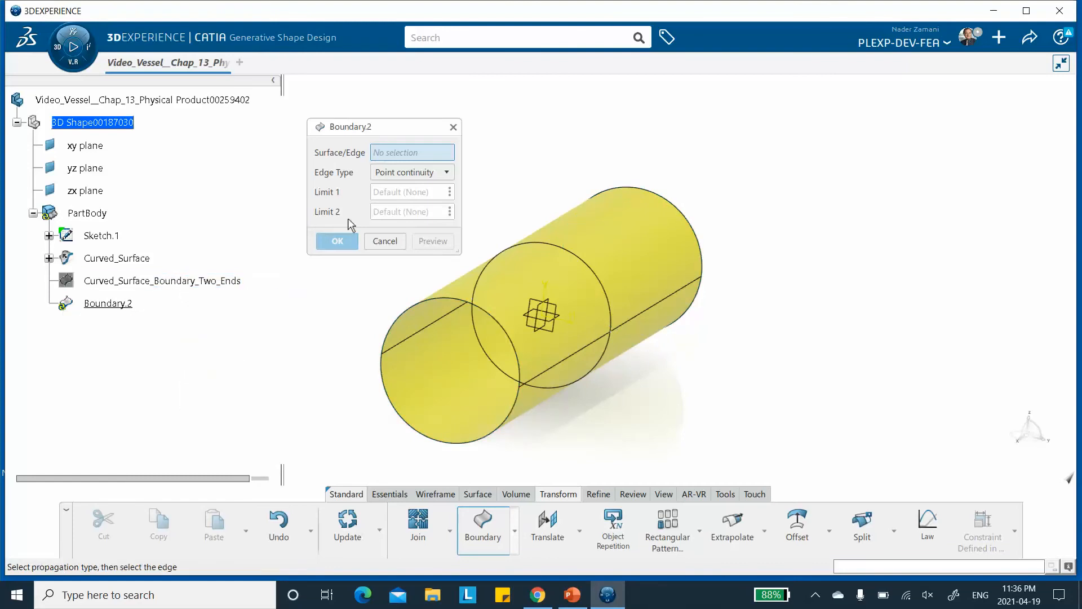
{"action": "left_click", "coordinate": [384, 389]}
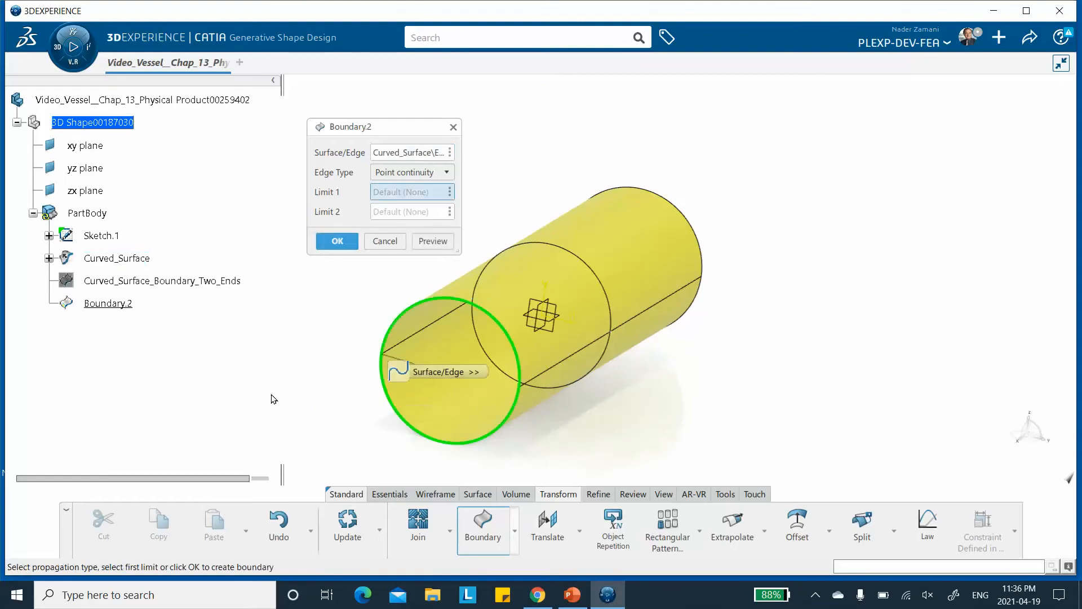
{"action": "left_click", "coordinate": [334, 241]}
Rename the new boundary feature to Front_Cap_Boundary.
{"action": "right_click", "coordinate": [126, 307]}
{"action": "left_click", "coordinate": [169, 266]}
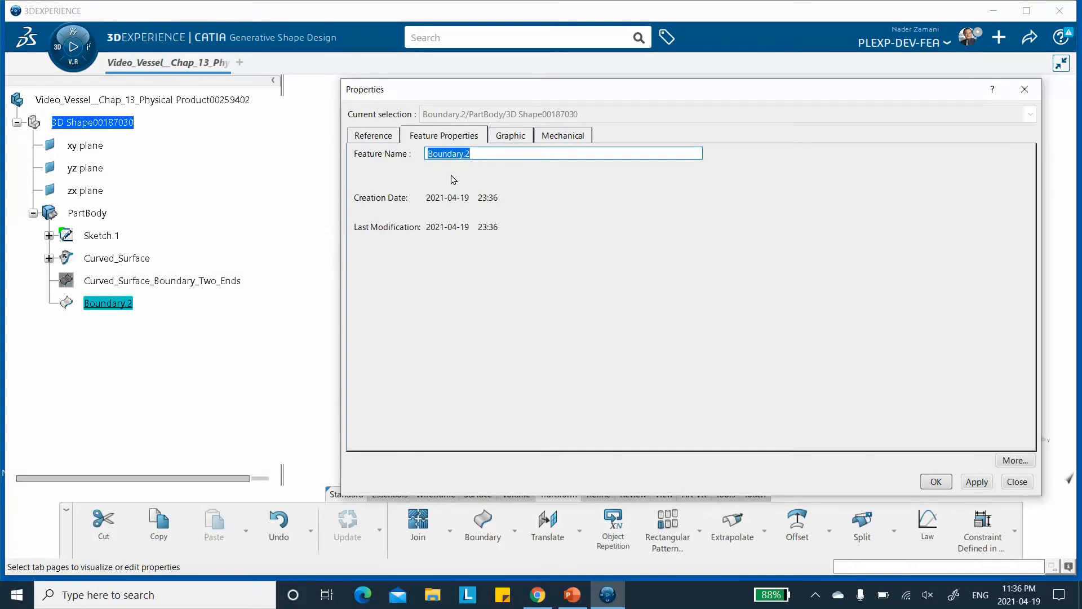
{"action": "type", "text": "Fron"}
{"action": "type", "text": "t_Cap_Bound"}
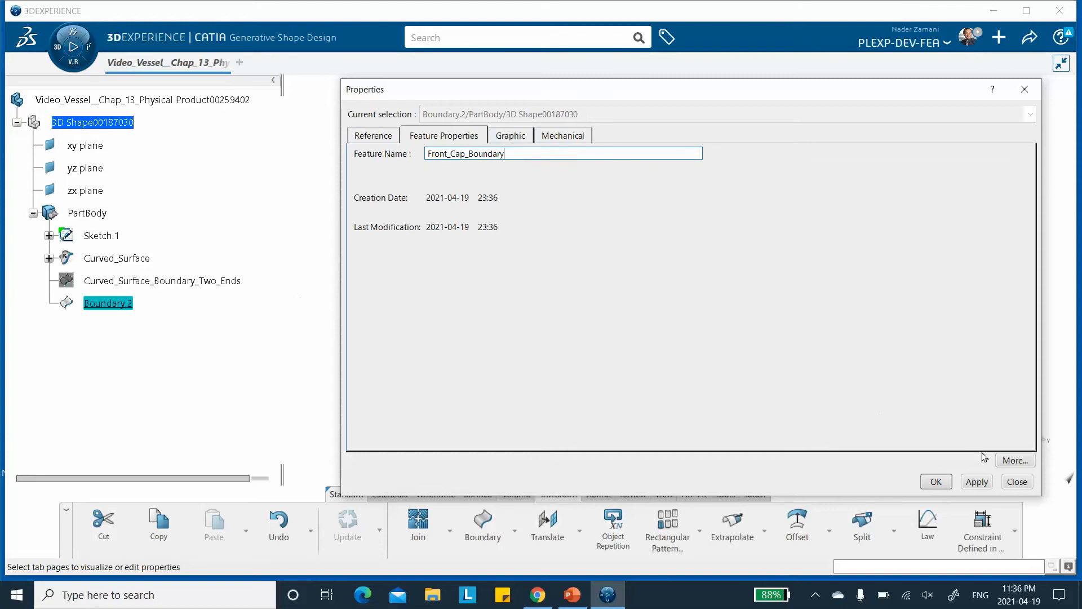
{"action": "left_click", "coordinate": [936, 482]}
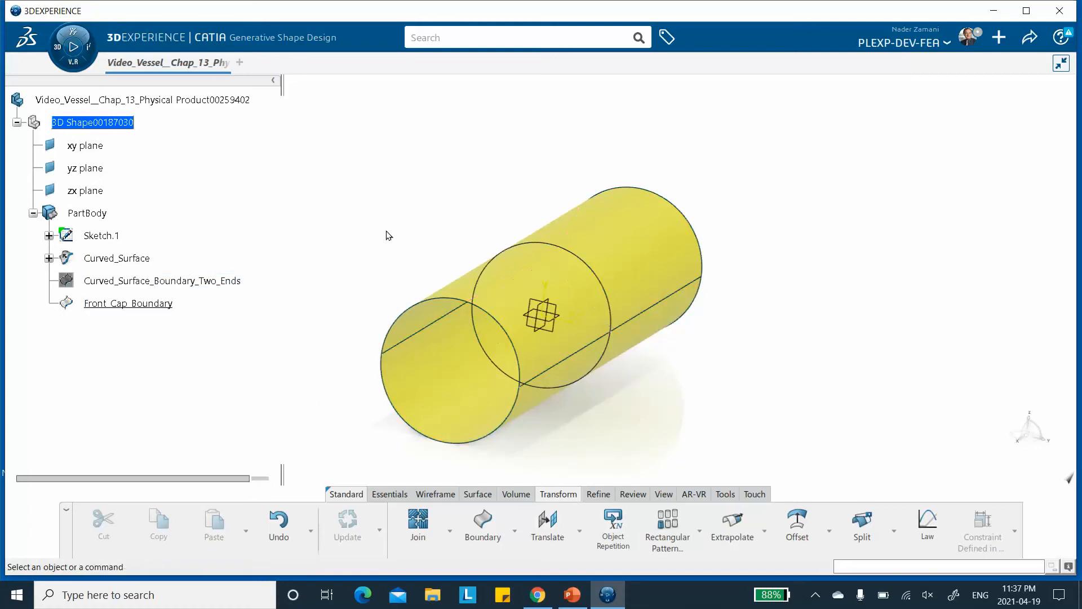
Create a Boundary curve from the cylinder's rear circular edge.
{"action": "left_click", "coordinate": [480, 530]}
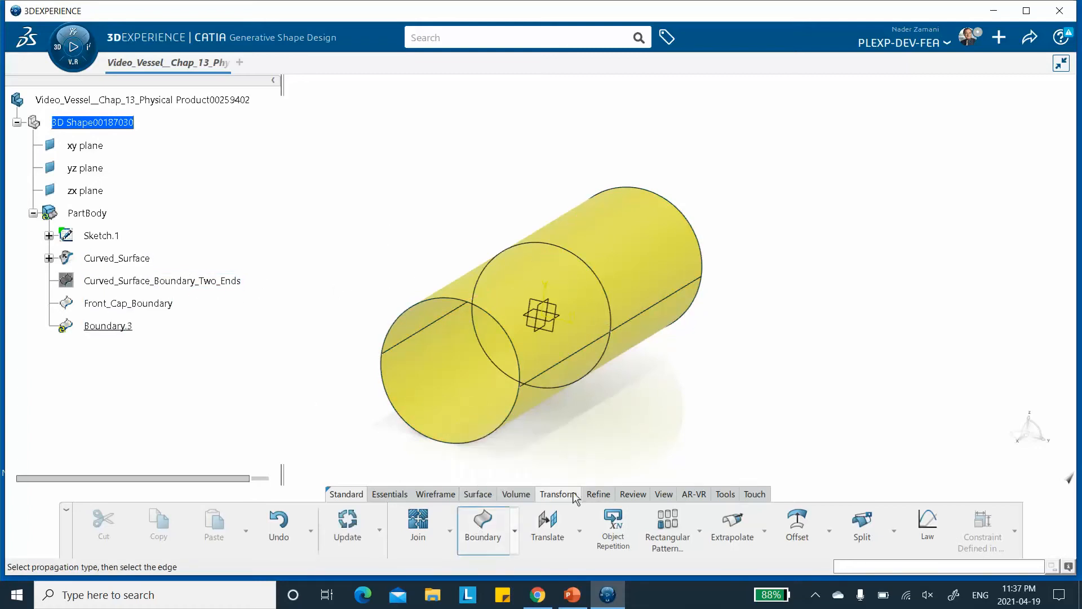
{"action": "left_click", "coordinate": [704, 266]}
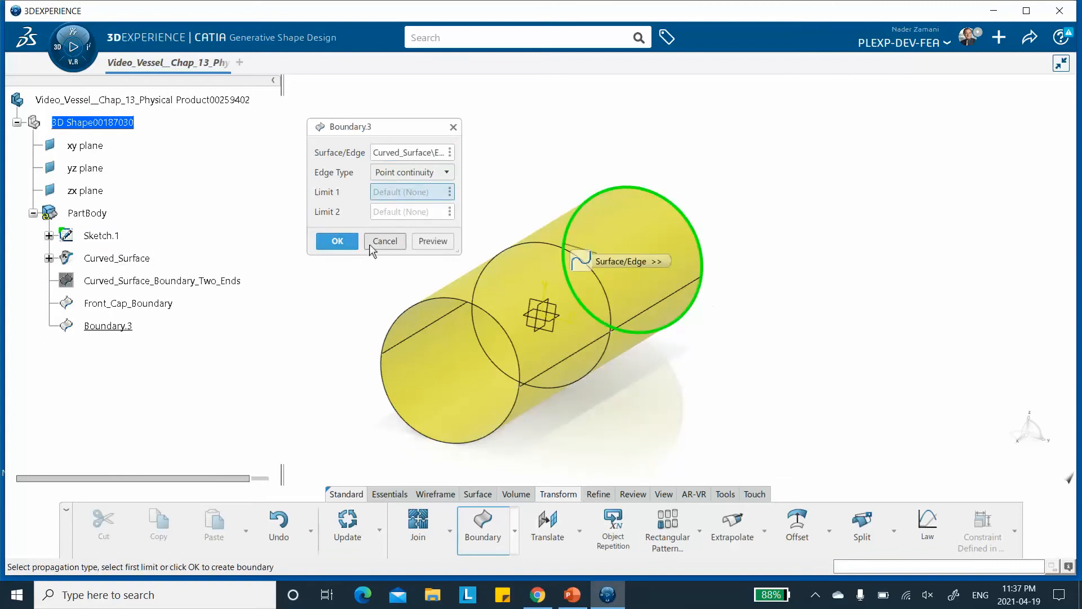
{"action": "left_click", "coordinate": [338, 242]}
Rename the rear boundary feature to Rear_Cap_Boundary.
{"action": "right_click", "coordinate": [108, 326]}
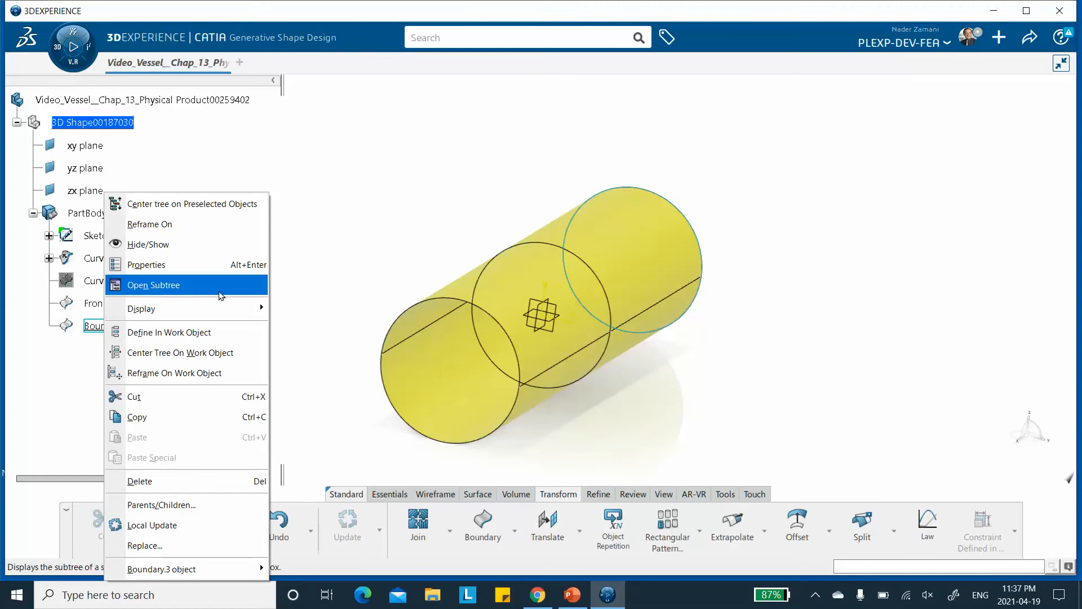
{"action": "left_click", "coordinate": [346, 279]}
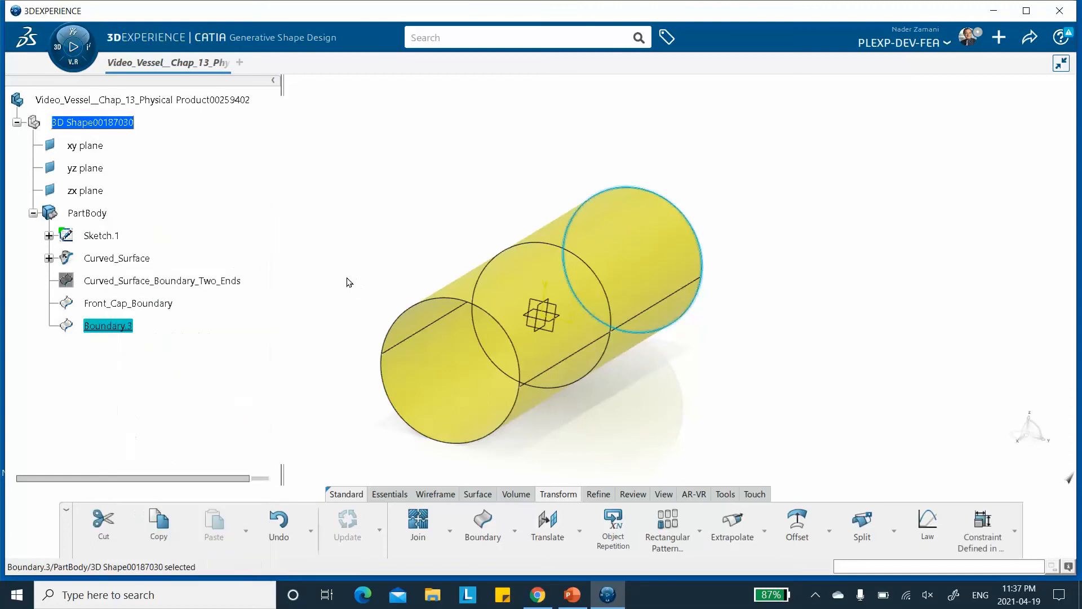
{"action": "right_click", "coordinate": [110, 325]}
{"action": "left_click", "coordinate": [170, 271]}
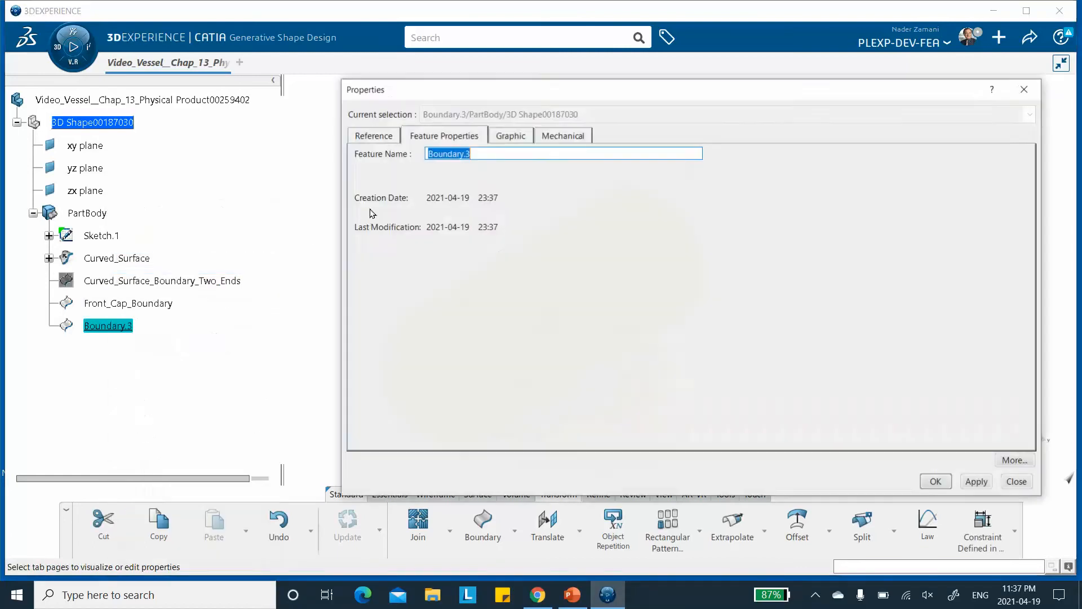
{"action": "type", "text": "Re"}
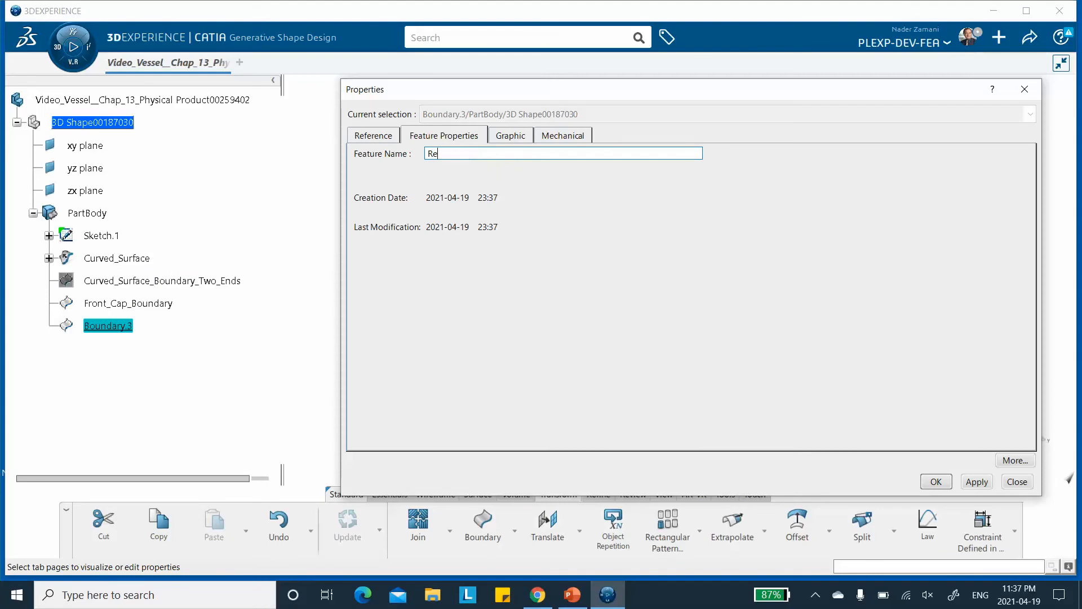
{"action": "type", "text": "ar_Cap_"}
{"action": "left_click", "coordinate": [977, 481]}
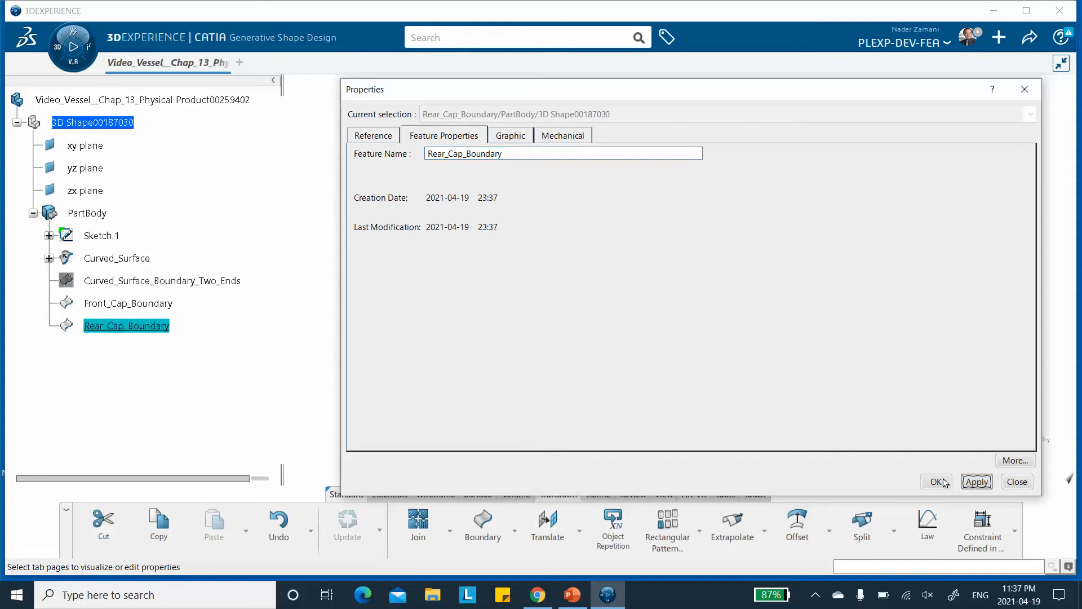
{"action": "left_click", "coordinate": [935, 482]}
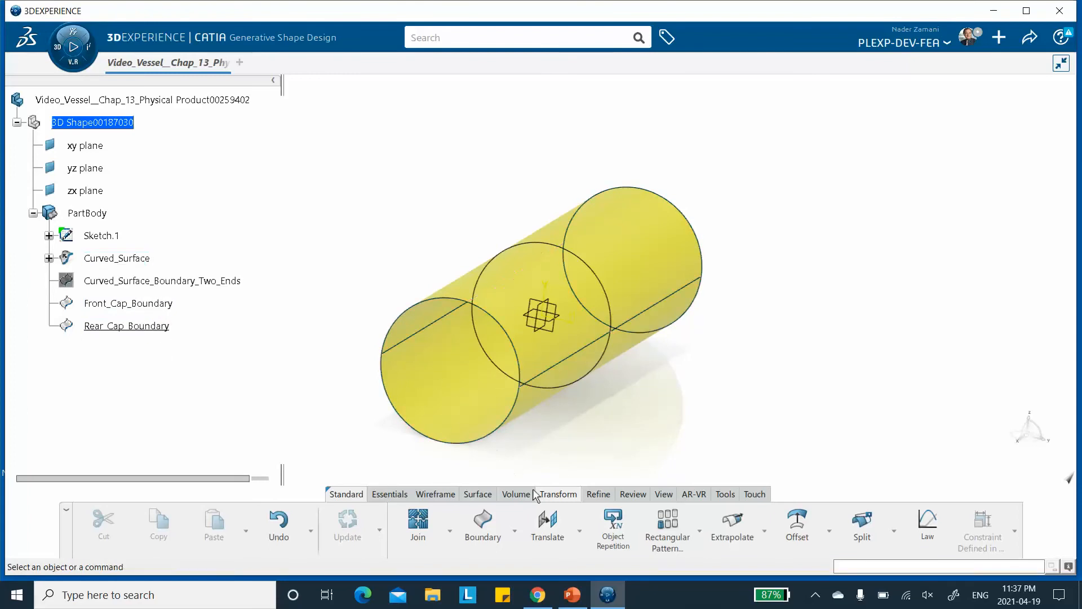
Create a Fill surface bounded by Front_Cap_Boundary to close the front end.
{"action": "left_click", "coordinate": [477, 495]}
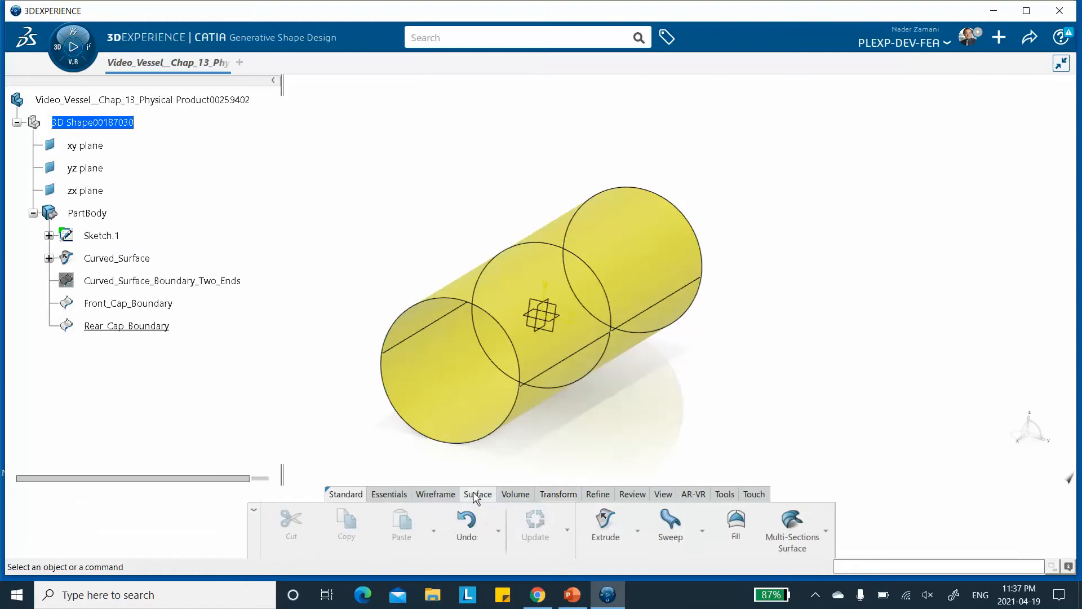
{"action": "left_click", "coordinate": [737, 522]}
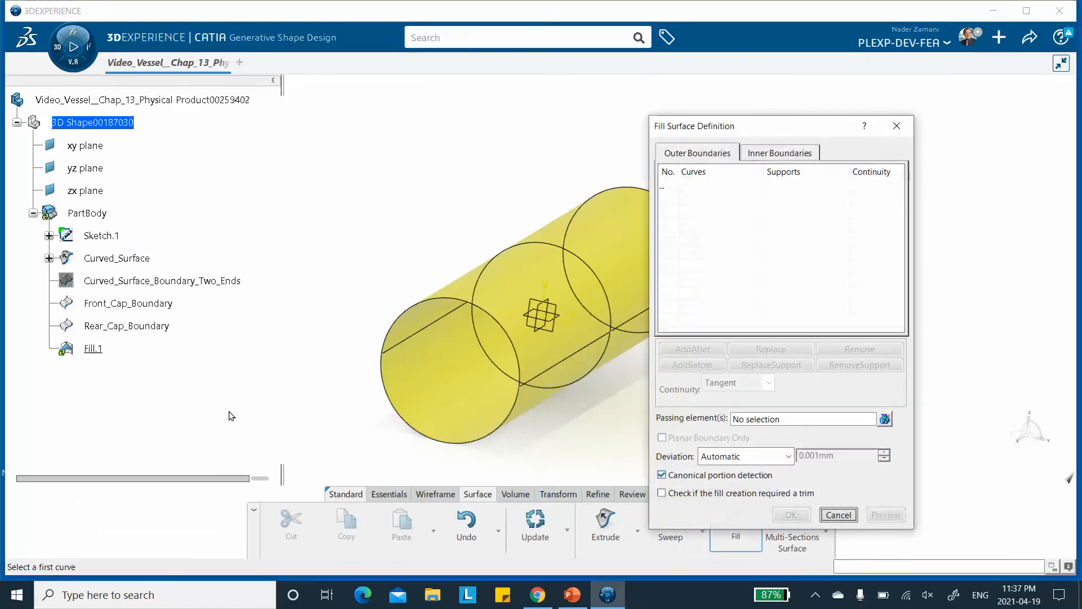
{"action": "left_click", "coordinate": [148, 304]}
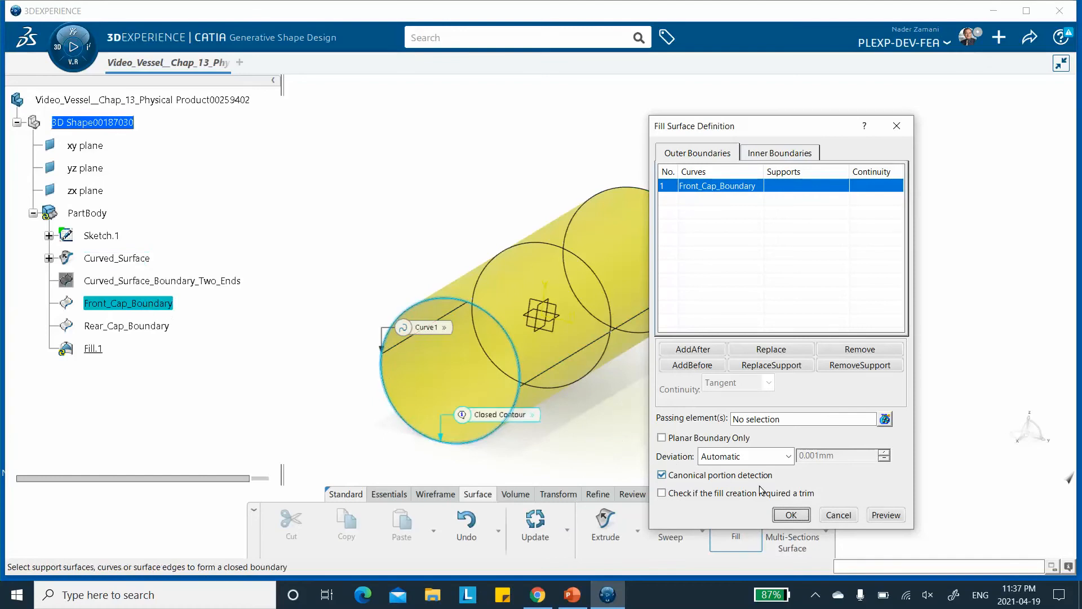
{"action": "left_click", "coordinate": [792, 515]}
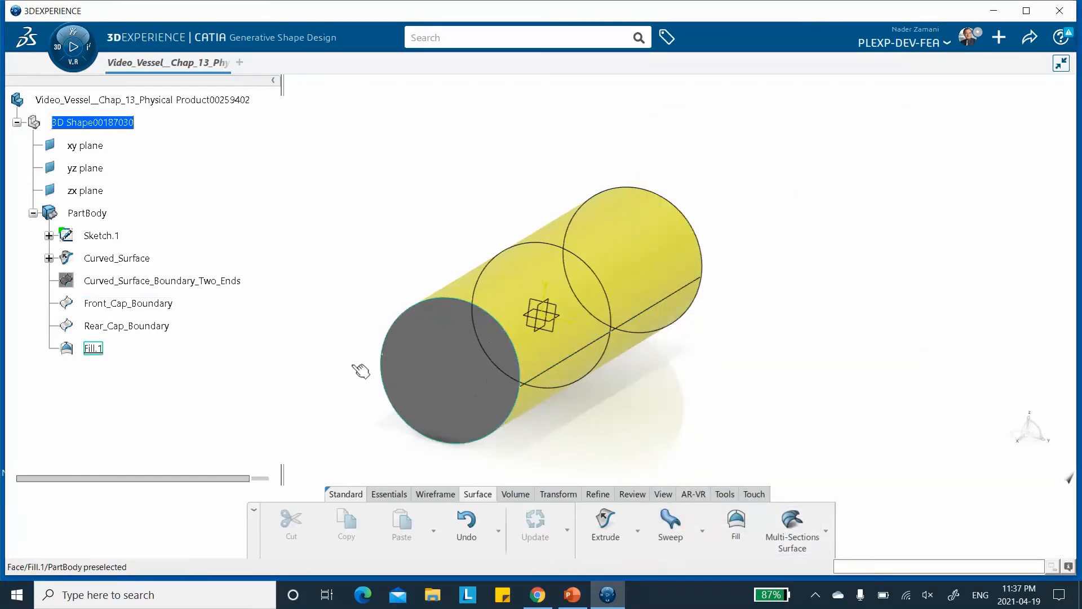
Rename the fill surface feature to Front_Cap.
{"action": "right_click", "coordinate": [98, 350]}
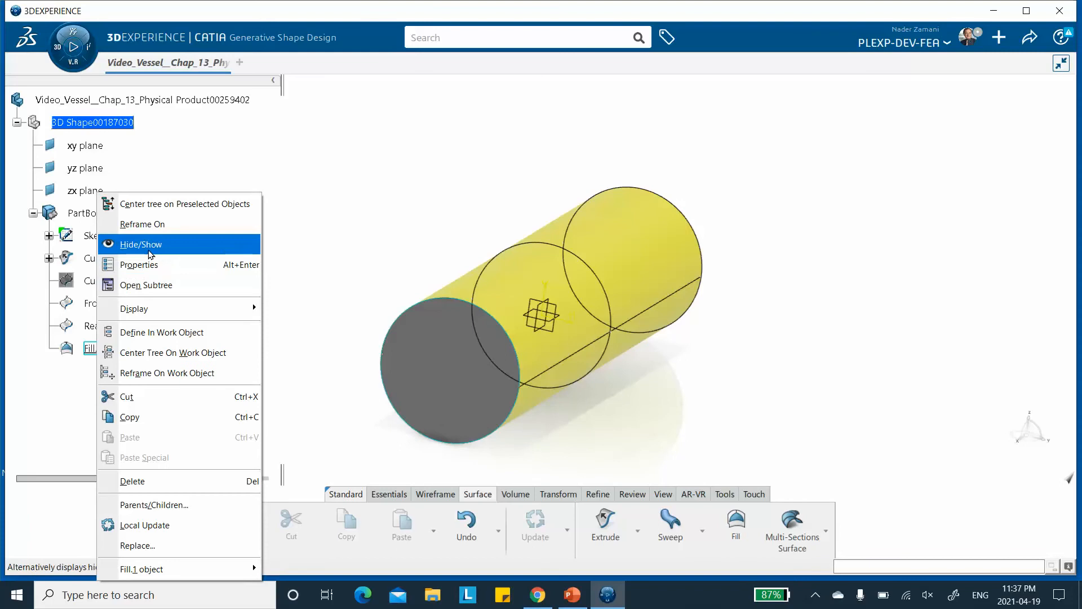
{"action": "left_click", "coordinate": [169, 264]}
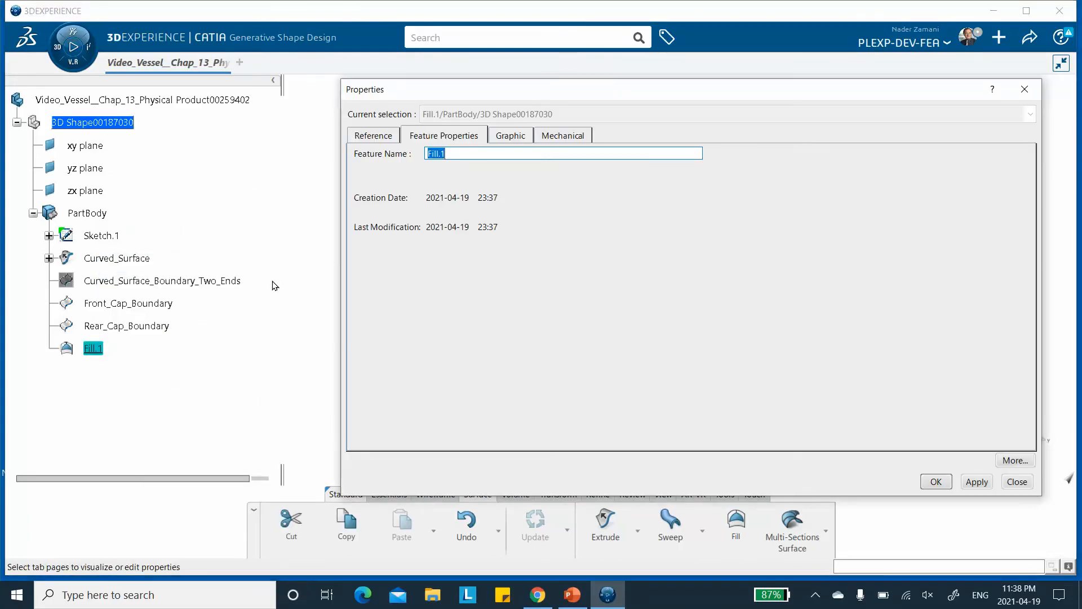
{"action": "type", "text": "Front_Cap"}
{"action": "left_click", "coordinate": [977, 482]}
{"action": "left_click", "coordinate": [936, 482]}
Create a Fill surface bounded by Rear_Cap_Boundary to close the rear end.
{"action": "left_click", "coordinate": [300, 340]}
{"action": "left_click", "coordinate": [735, 524]}
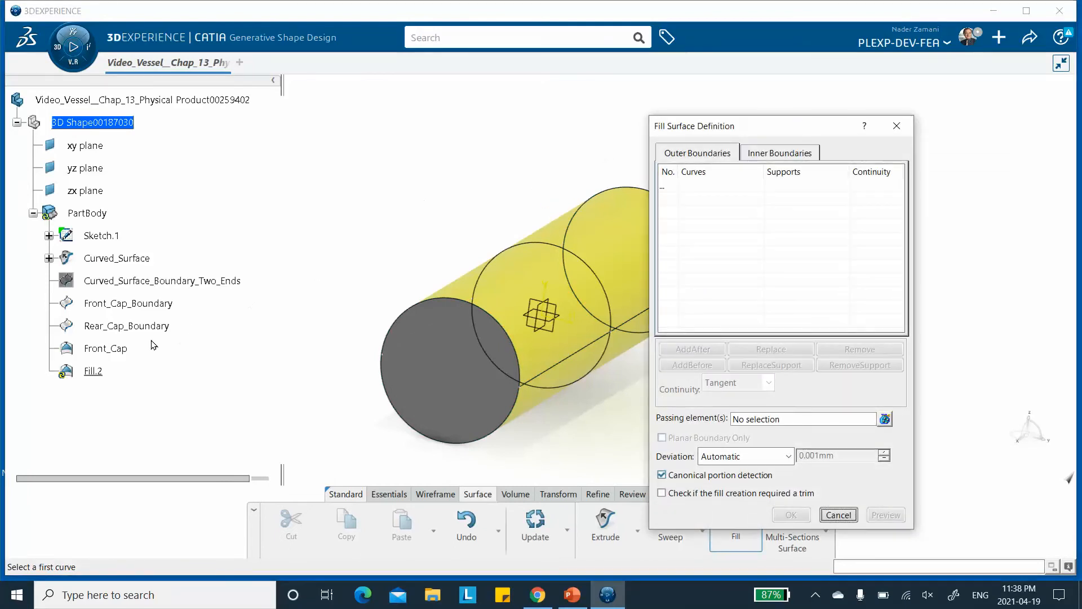
{"action": "left_click", "coordinate": [128, 327]}
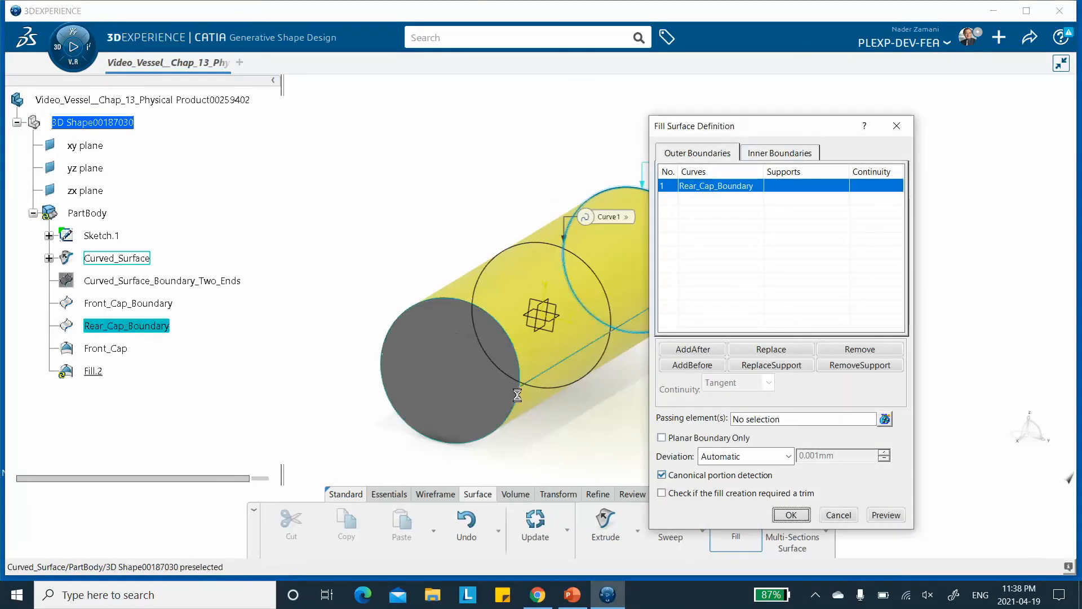
{"action": "left_click", "coordinate": [791, 515]}
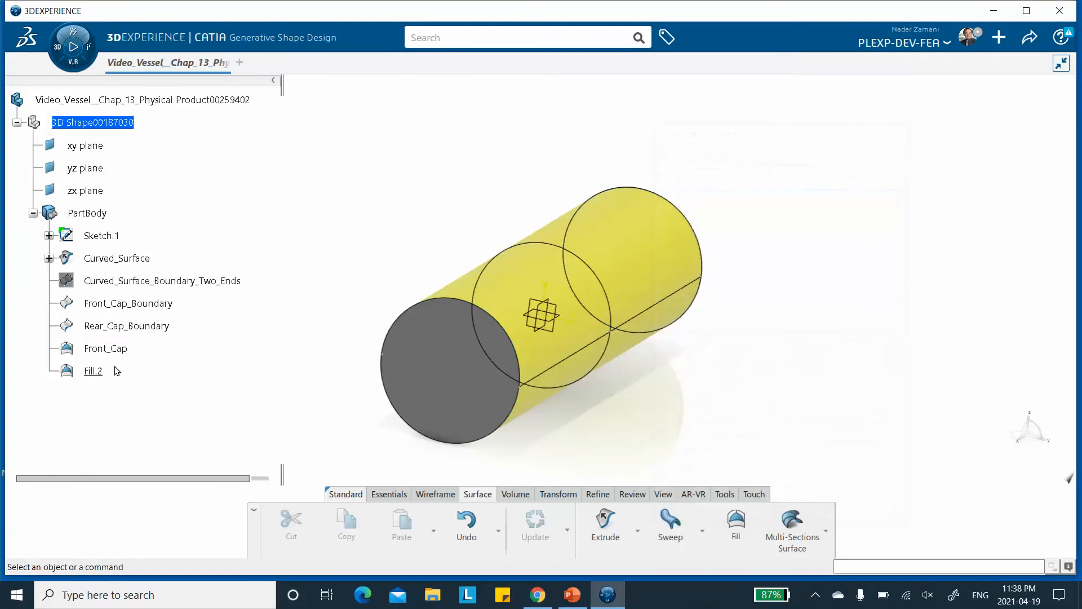
Rename the new fill surface feature to Rear_Cap.
{"action": "right_click", "coordinate": [93, 370]}
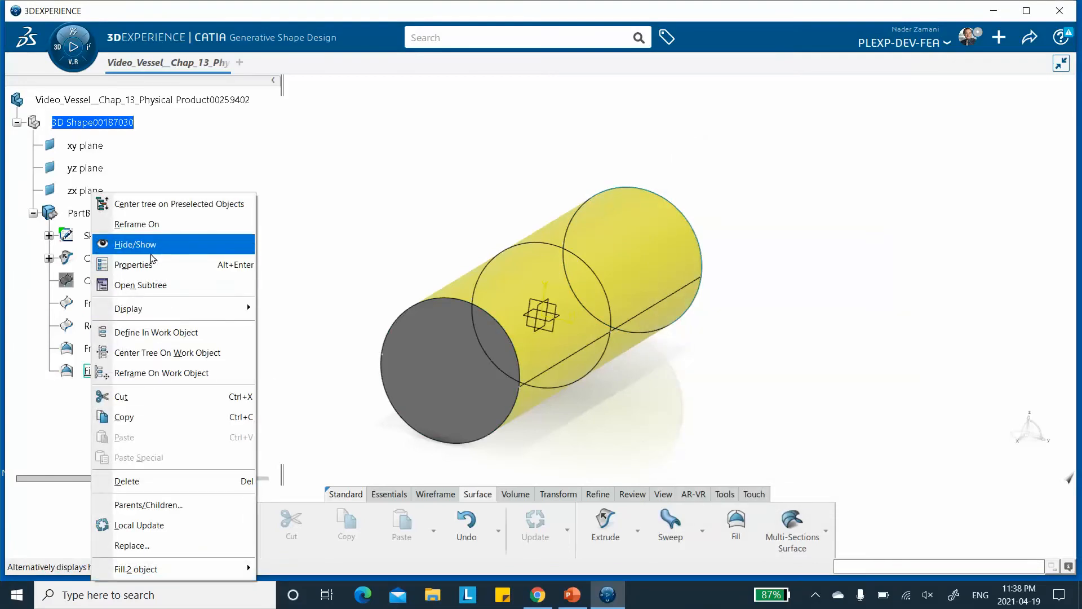
{"action": "left_click", "coordinate": [151, 264]}
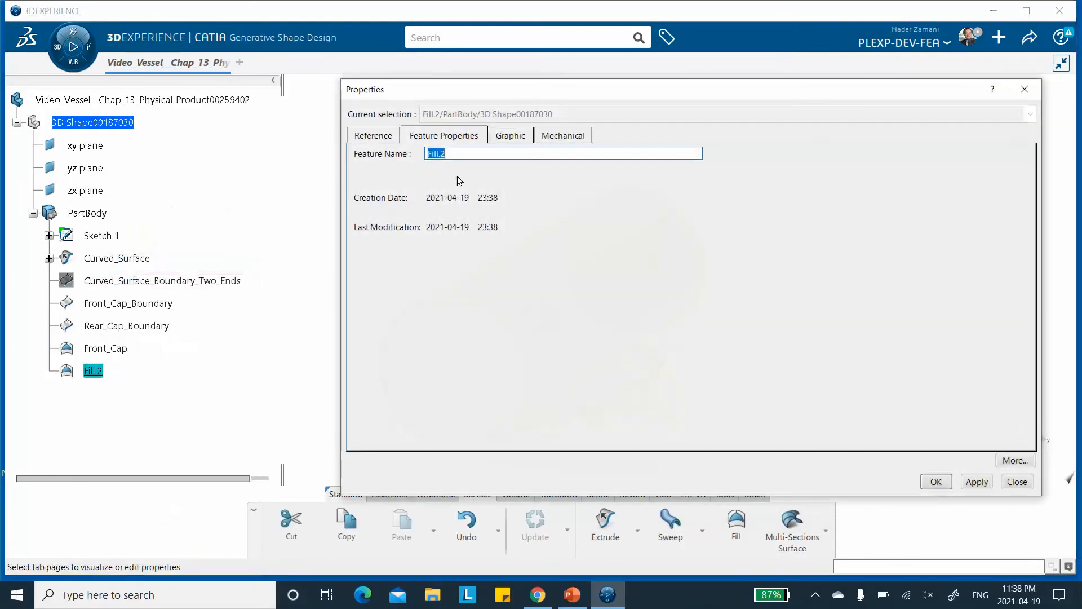
{"action": "type", "text": "Rear_Ca"}
{"action": "left_click", "coordinate": [978, 482]}
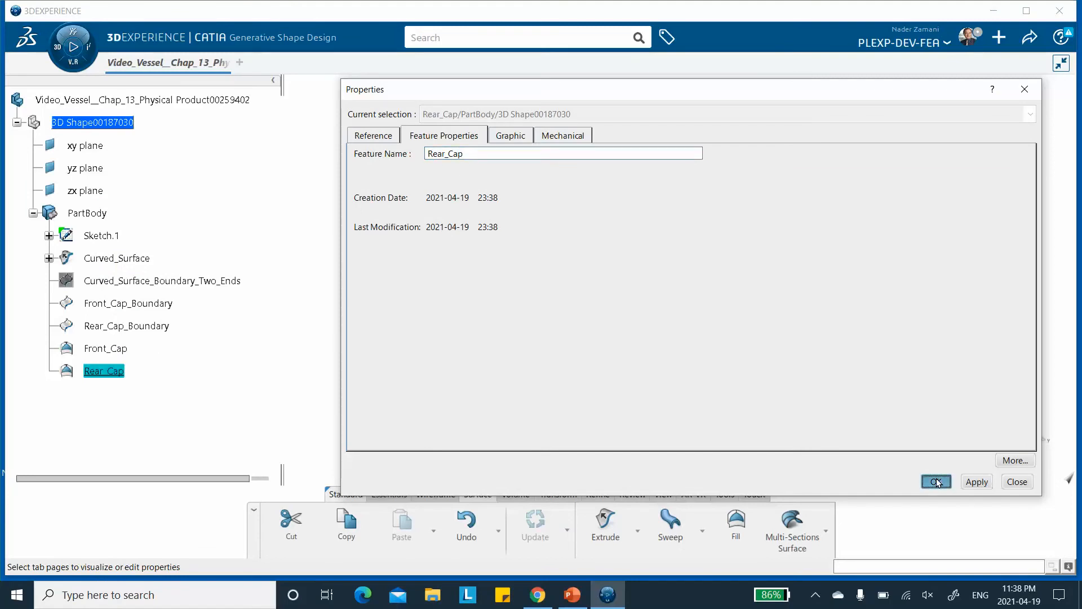
{"action": "left_click", "coordinate": [936, 481]}
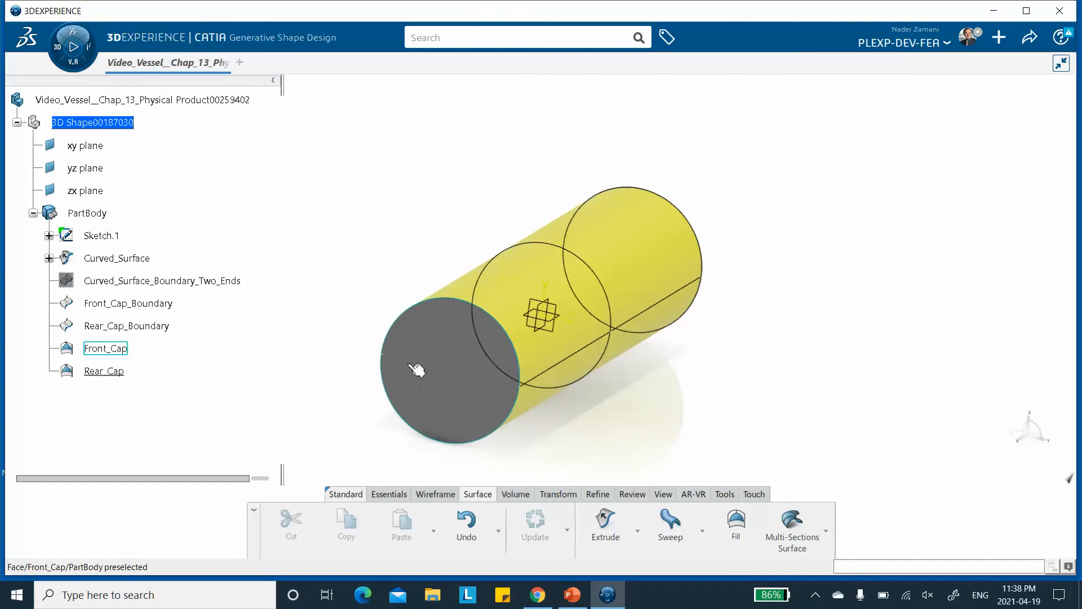
Set the Front_Cap surface's fill color to yellow in its graphic properties.
{"action": "right_click", "coordinate": [113, 349]}
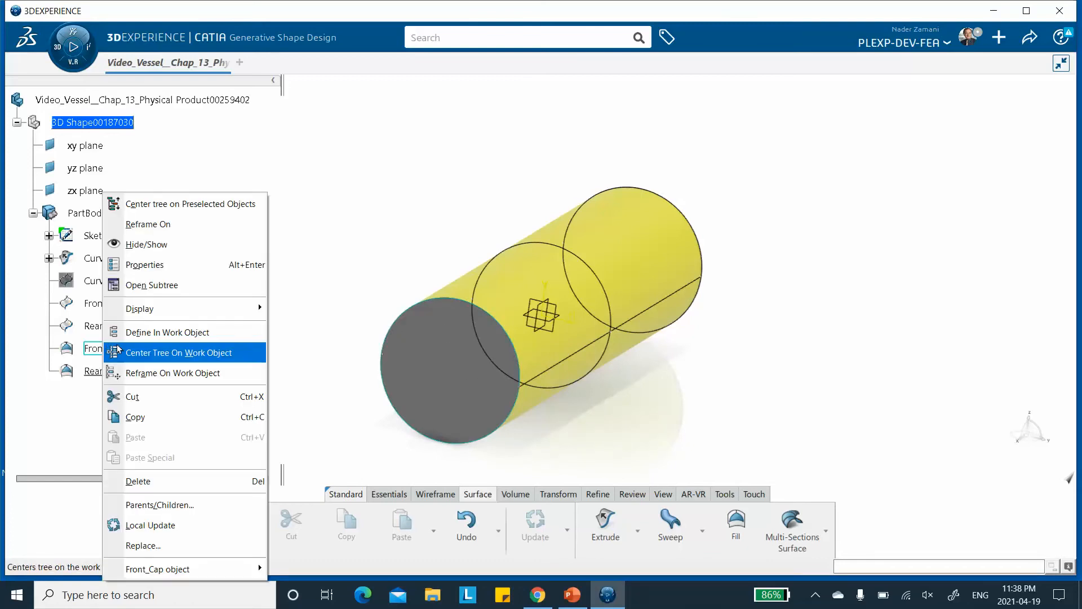
{"action": "left_click", "coordinate": [159, 269]}
{"action": "left_click", "coordinate": [502, 141]}
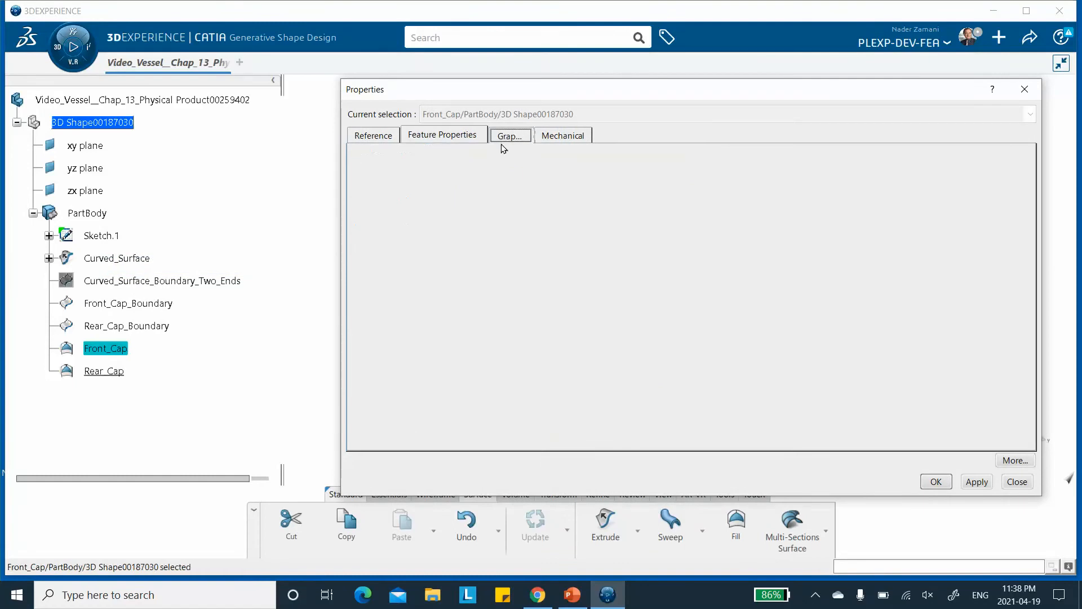
{"action": "left_click", "coordinate": [441, 186]}
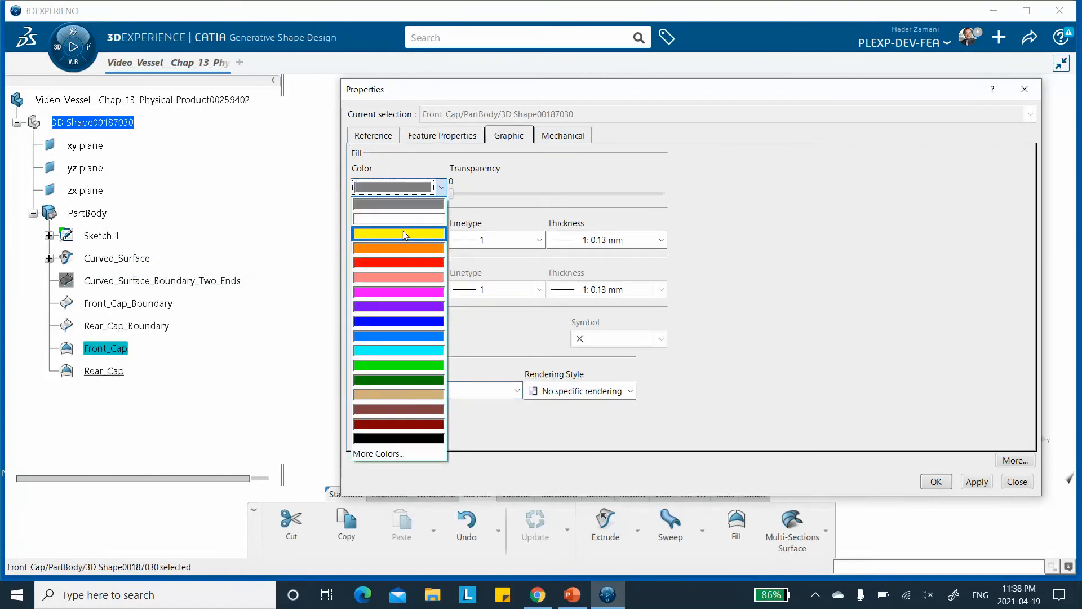
{"action": "left_click", "coordinate": [404, 233]}
{"action": "left_click", "coordinate": [977, 482]}
{"action": "left_click", "coordinate": [929, 481]}
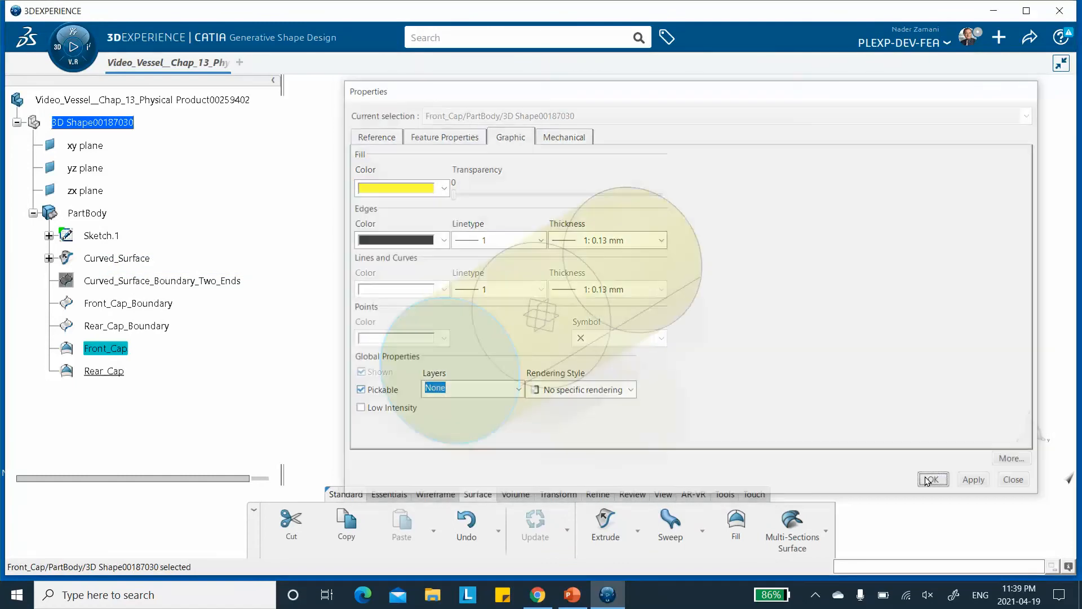
{"action": "left_click", "coordinate": [246, 360]}
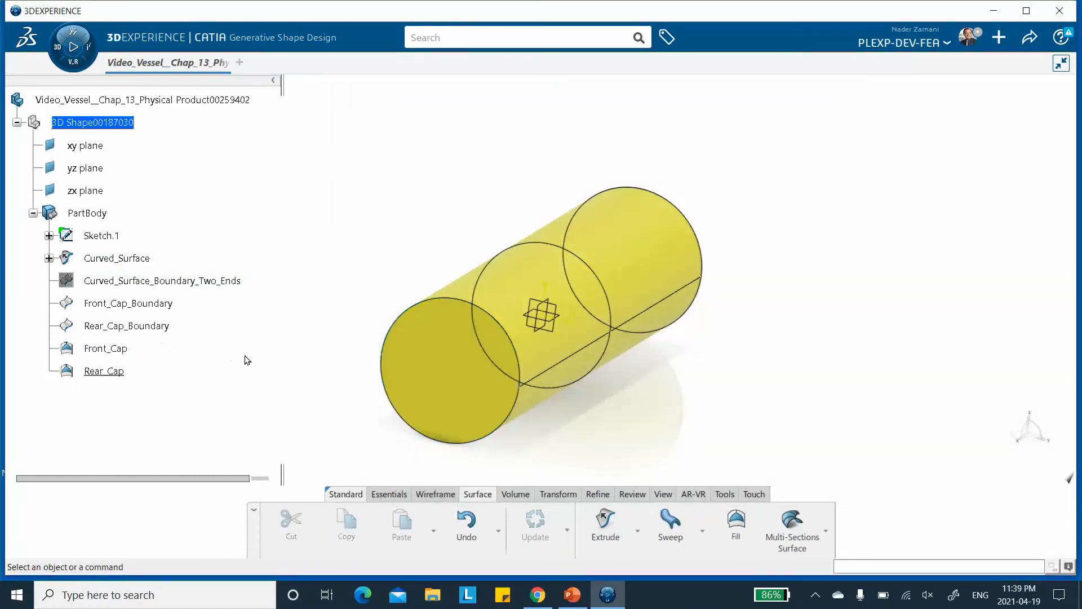
Set the Rear_Cap surface's fill color to yellow in its graphic properties.
{"action": "right_click", "coordinate": [104, 372]}
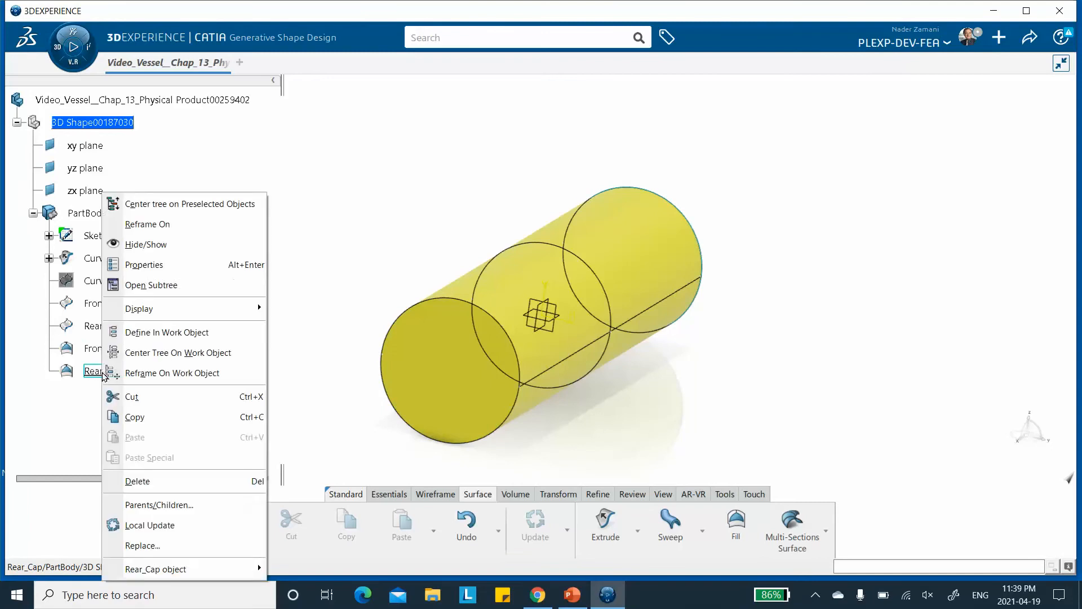
{"action": "left_click", "coordinate": [145, 265]}
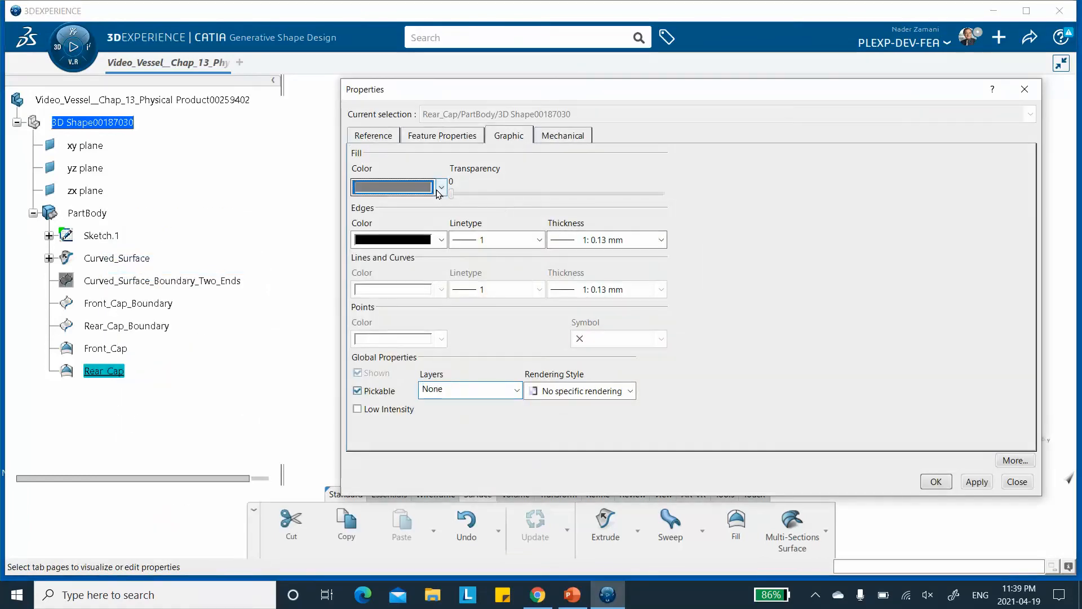
{"action": "left_click", "coordinate": [442, 187]}
{"action": "left_click", "coordinate": [416, 235]}
{"action": "left_click", "coordinate": [970, 482]}
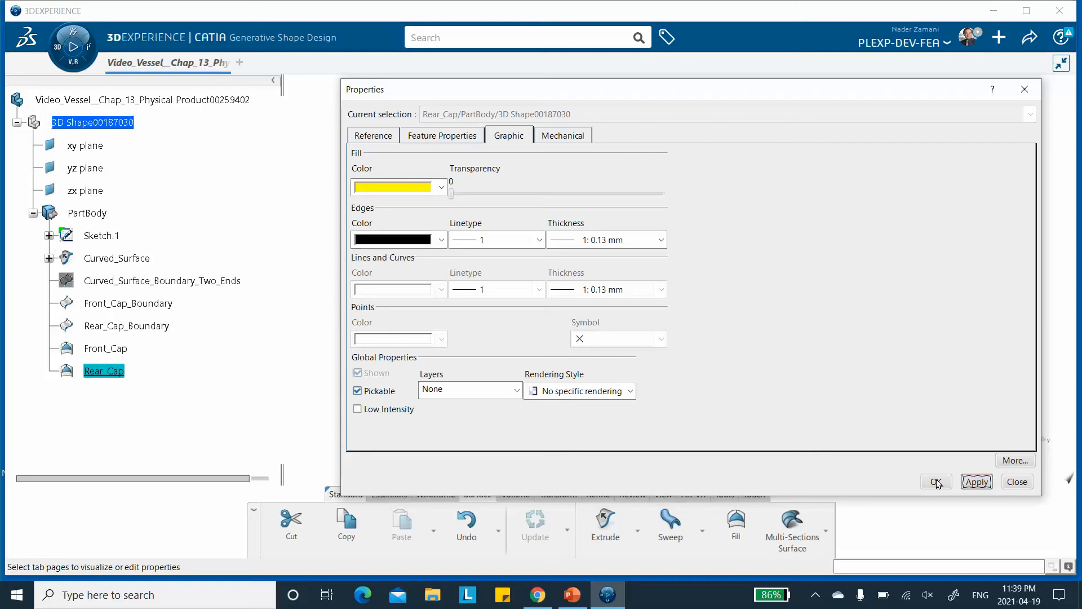
{"action": "left_click", "coordinate": [936, 482]}
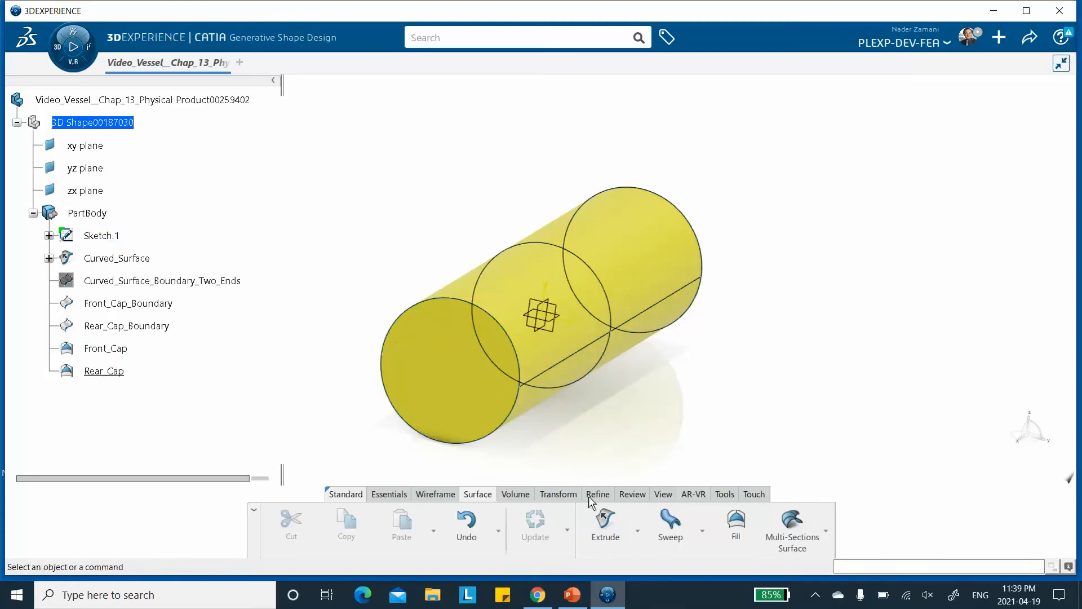
Create a Boundary curve from the edge of the Front_Cap surface.
{"action": "left_click", "coordinate": [558, 493]}
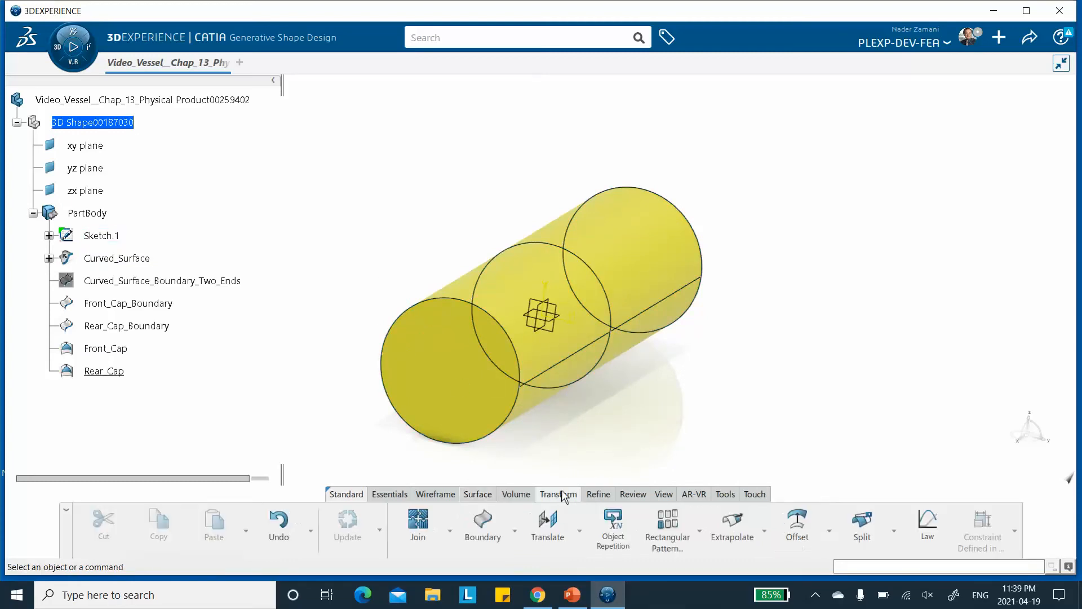
{"action": "left_click", "coordinate": [485, 523]}
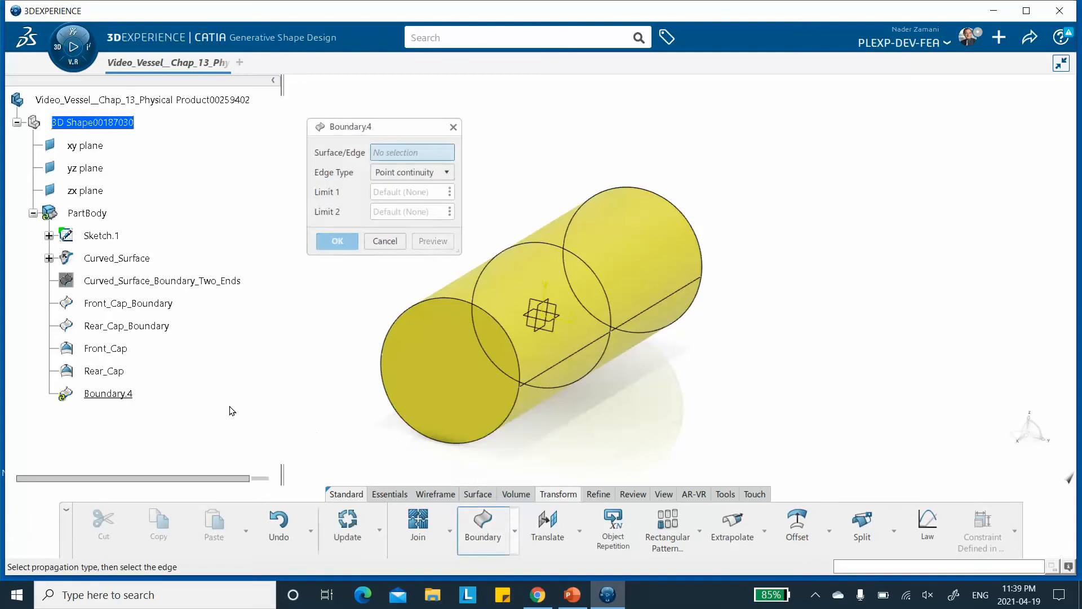
{"action": "left_click", "coordinate": [426, 366]}
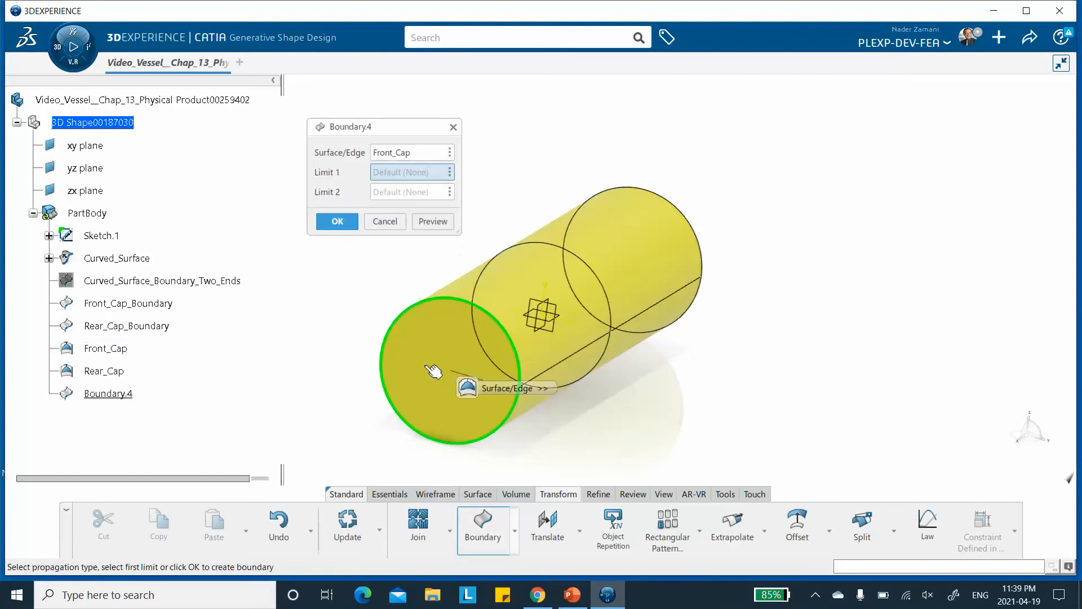
{"action": "left_click", "coordinate": [339, 221]}
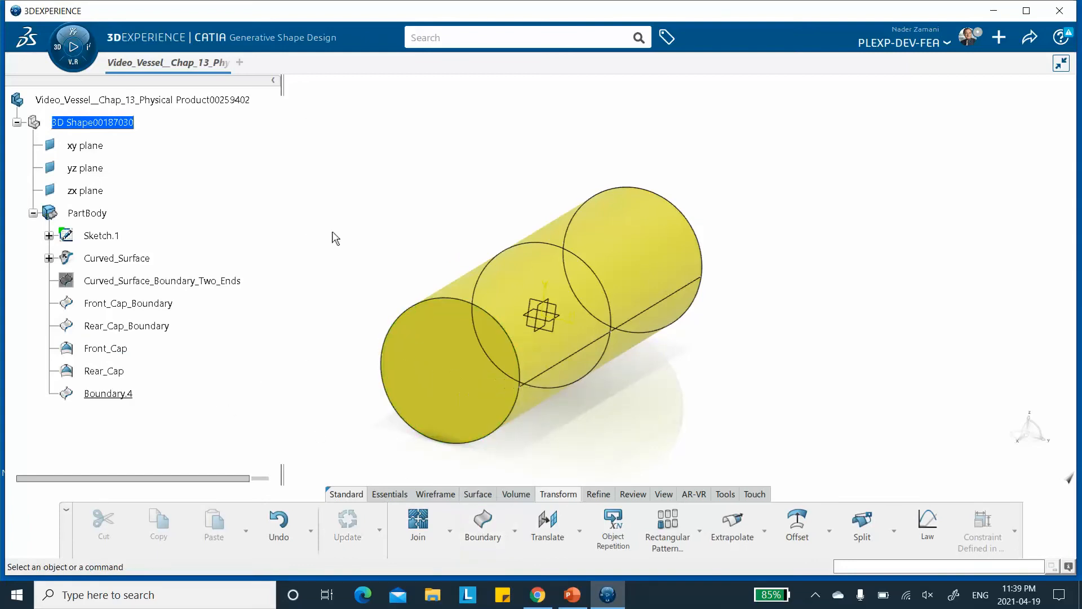
Rename the new boundary feature to Front_Cap_Ply_Contour.
{"action": "right_click", "coordinate": [108, 394]}
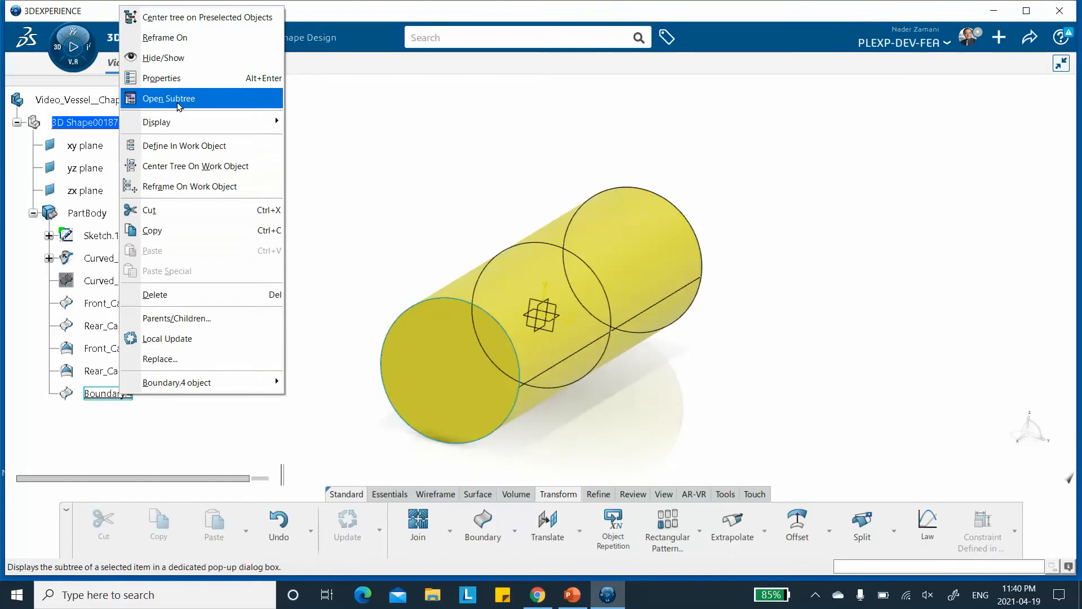
{"action": "left_click", "coordinate": [161, 78]}
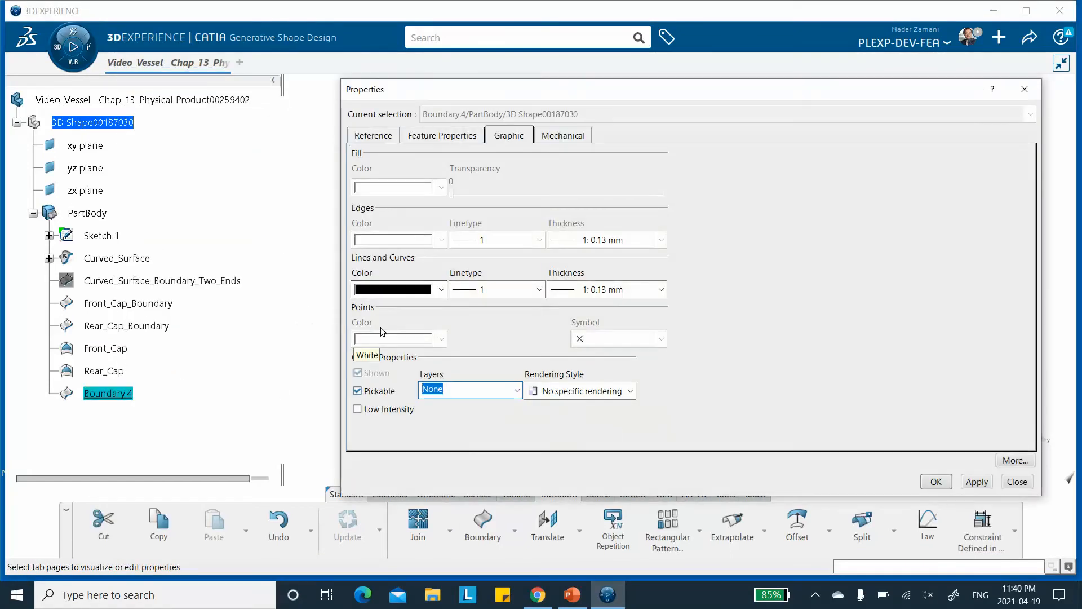
{"action": "left_click", "coordinate": [443, 135]}
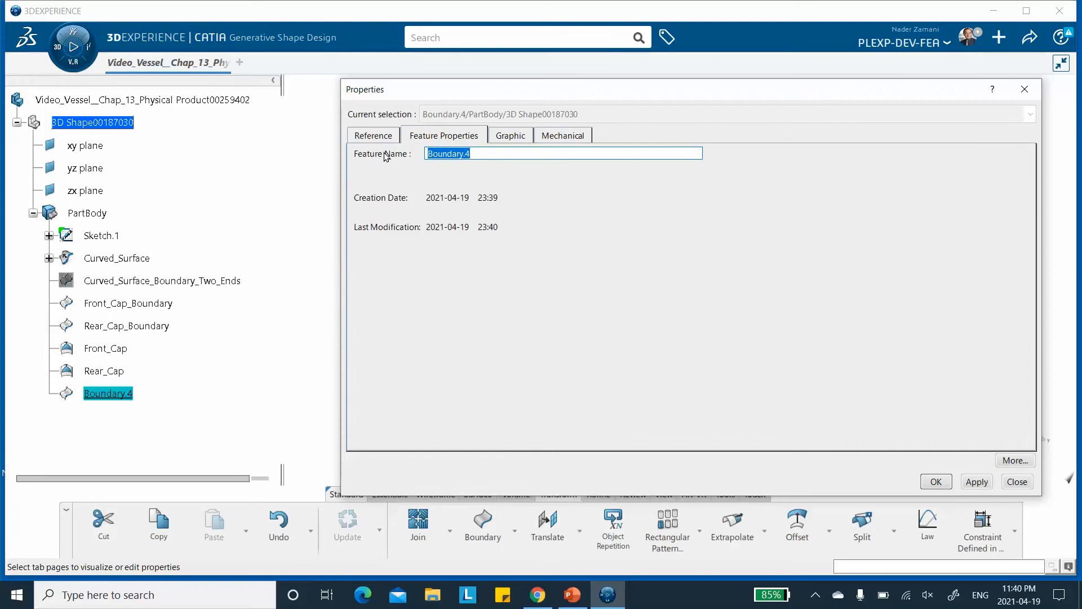
{"action": "type", "text": "Front_Cap_Ply_Co"}
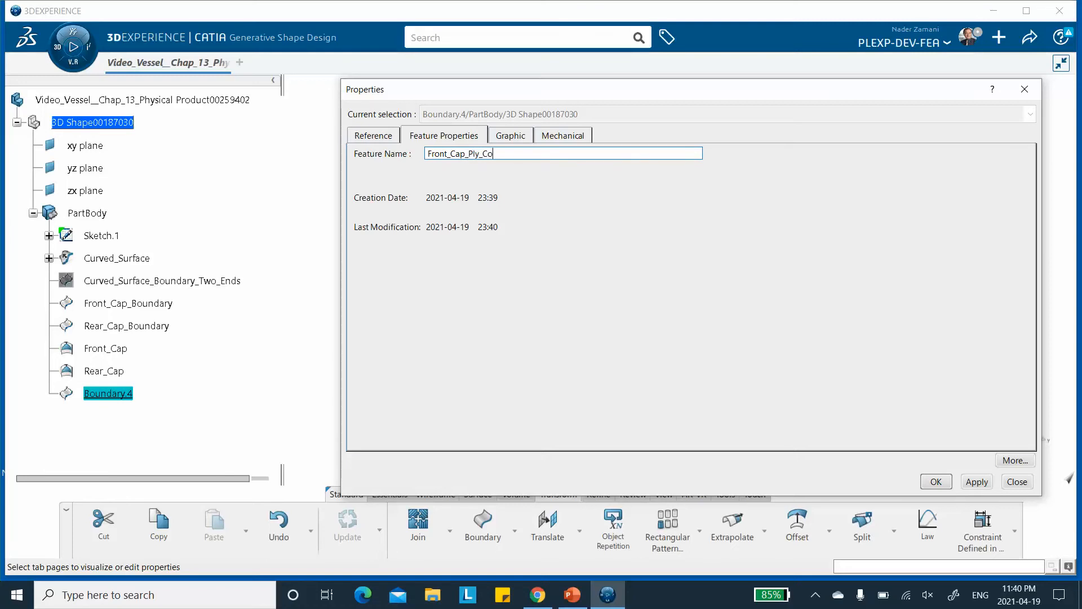
{"action": "type", "text": "ntour"}
{"action": "left_click", "coordinate": [967, 482]}
{"action": "left_click", "coordinate": [937, 482]}
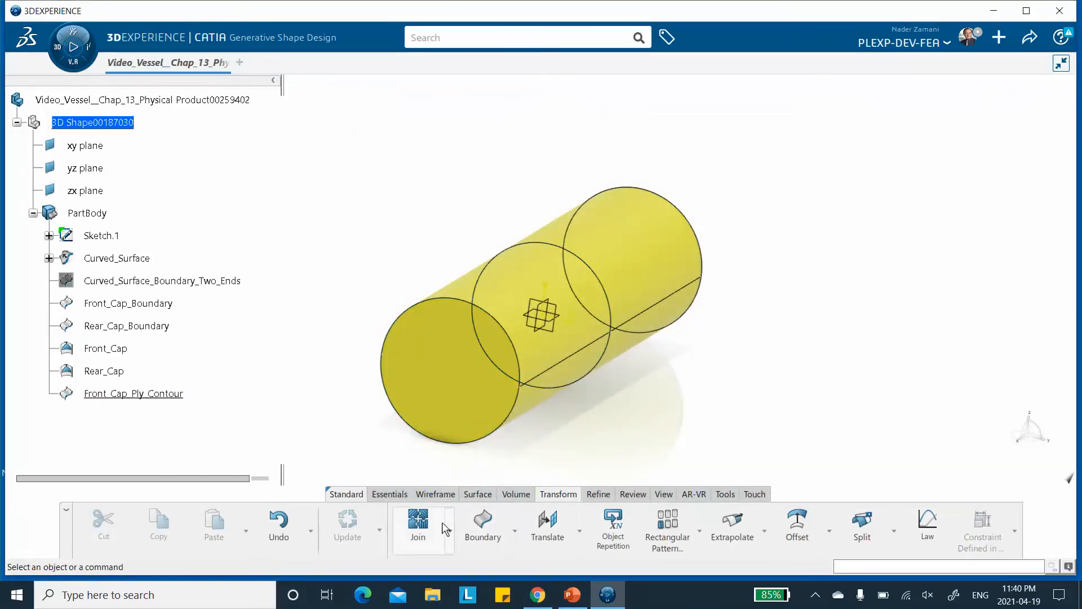
Create a Boundary curve from the edge of the Rear_Cap surface.
{"action": "left_click", "coordinate": [482, 521]}
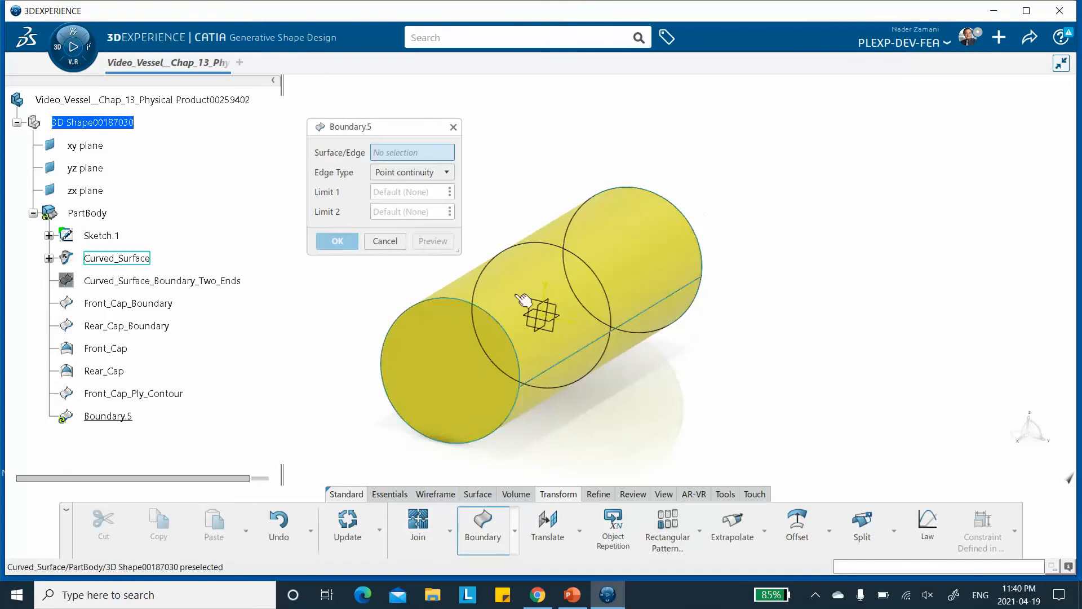
{"action": "left_click", "coordinate": [115, 371]}
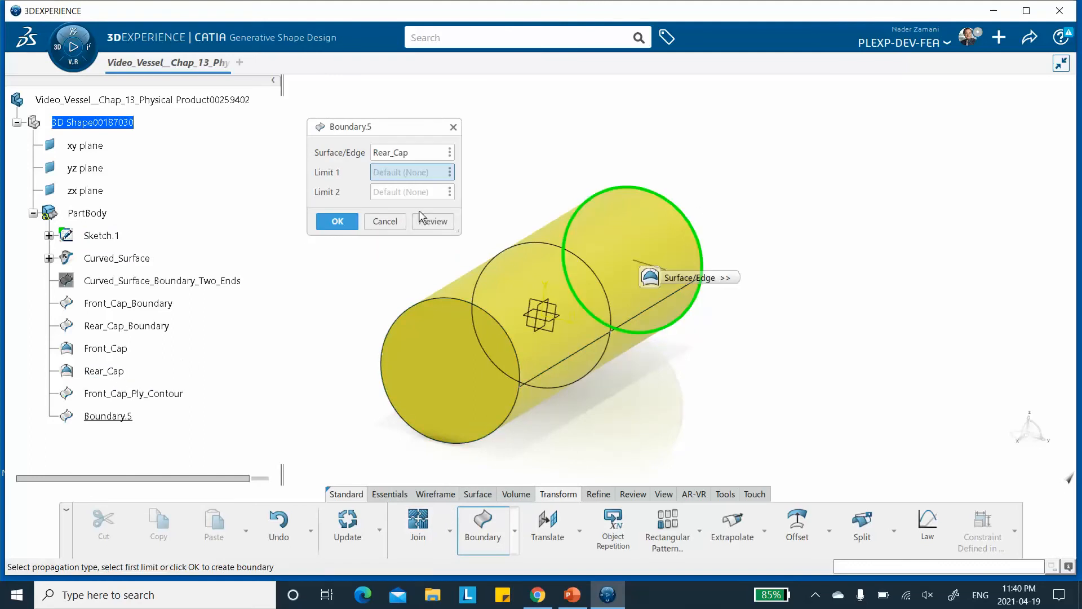
{"action": "left_click", "coordinate": [339, 221]}
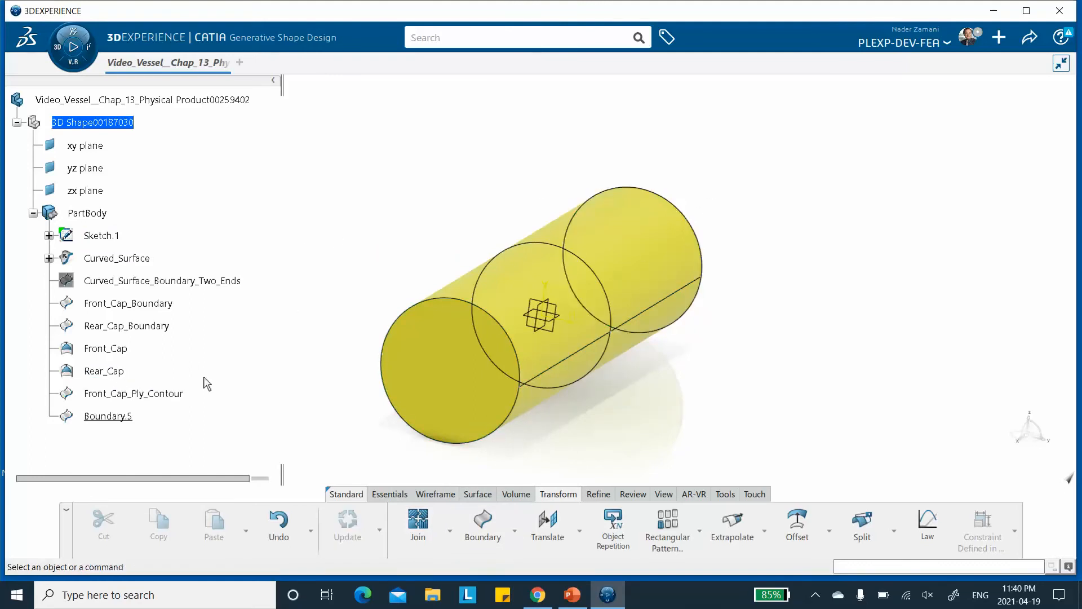
Rename the new boundary feature to Rear_Cap_Ply_Contour.
{"action": "right_click", "coordinate": [109, 416]}
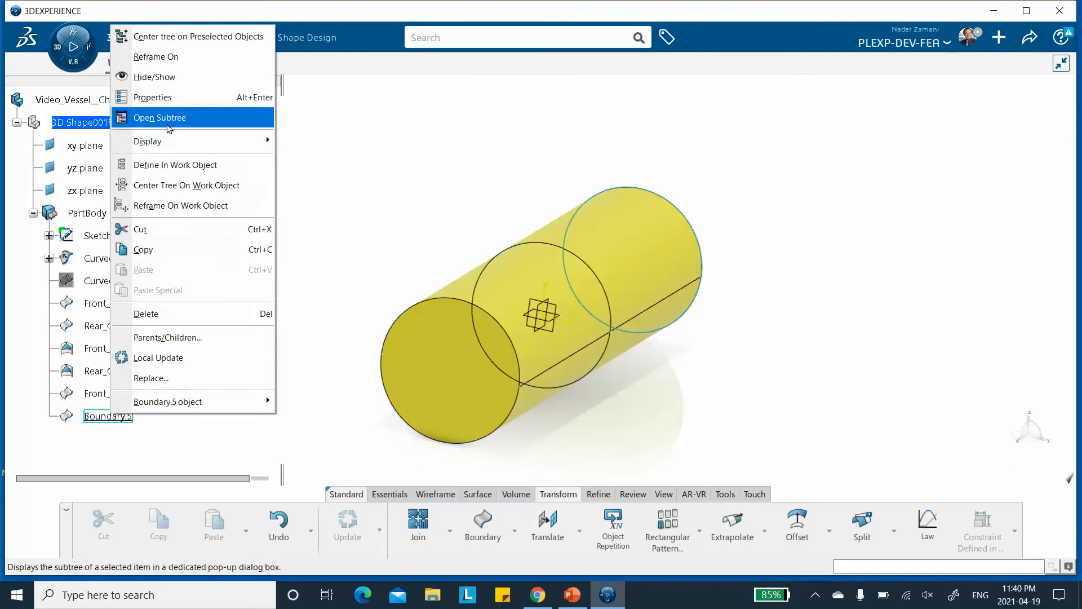
{"action": "left_click", "coordinate": [155, 97]}
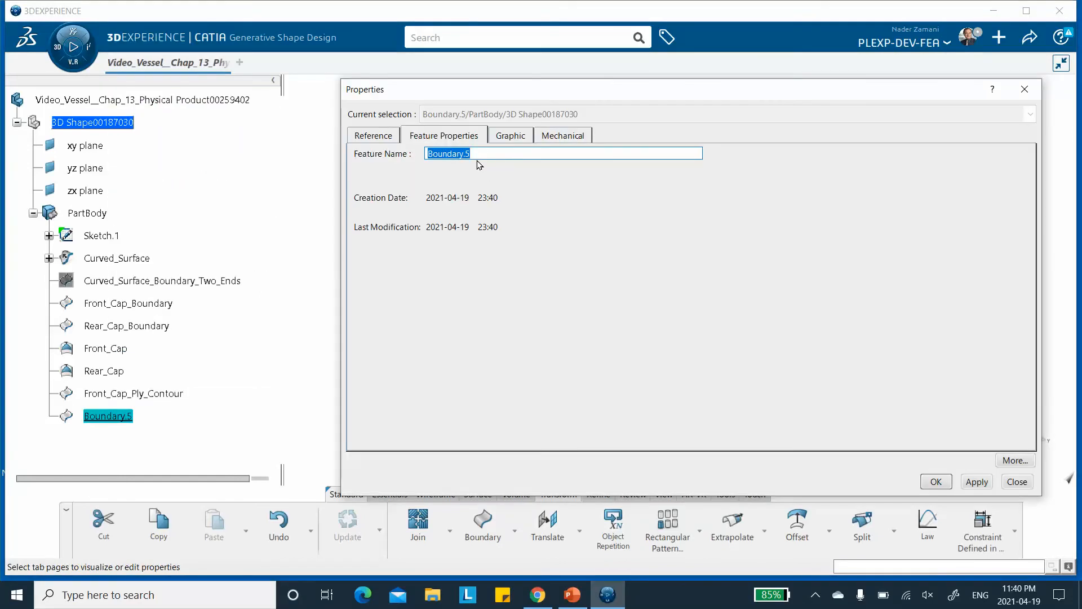
{"action": "type", "text": "Rear_Cap_Ply_Contour"}
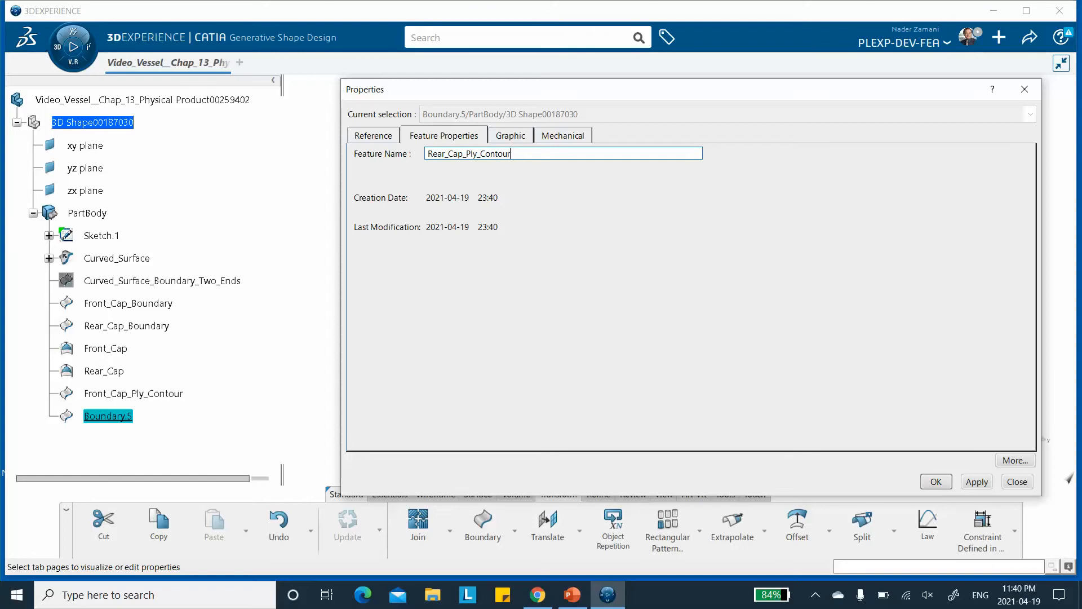
{"action": "left_click", "coordinate": [976, 481]}
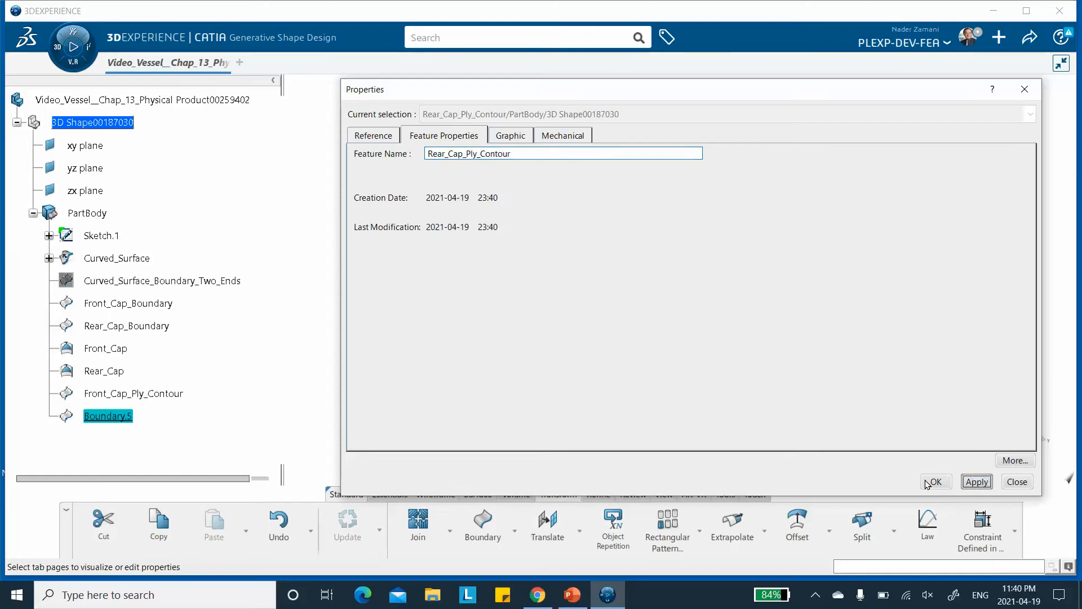
{"action": "left_click", "coordinate": [929, 482]}
{"action": "left_click", "coordinate": [337, 283]}
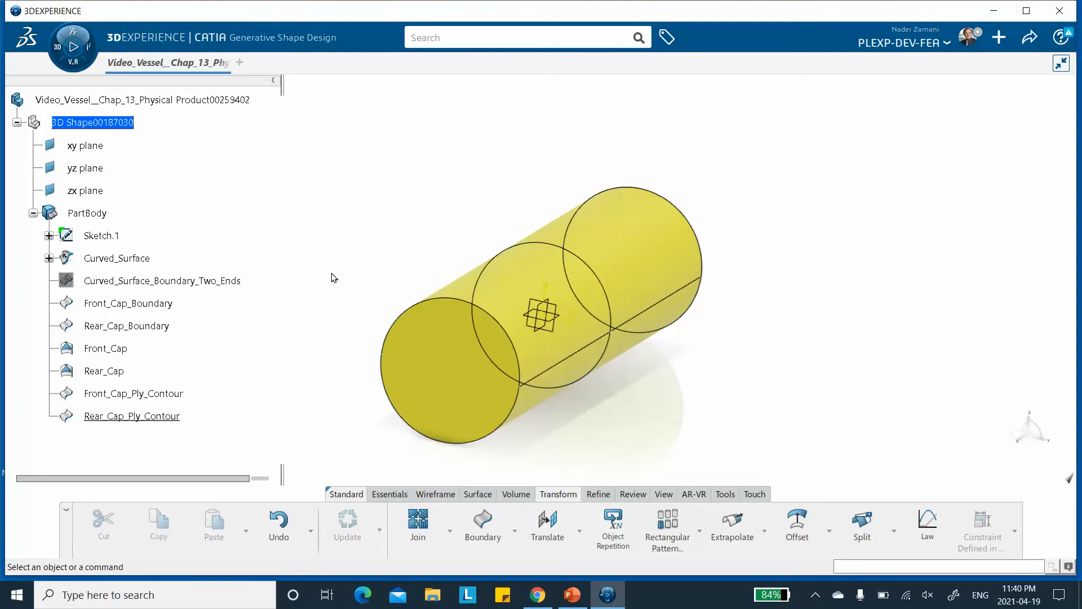
{"action": "middle_click_drag", "start_coordinate": [418, 251], "coordinate": [395, 212]}
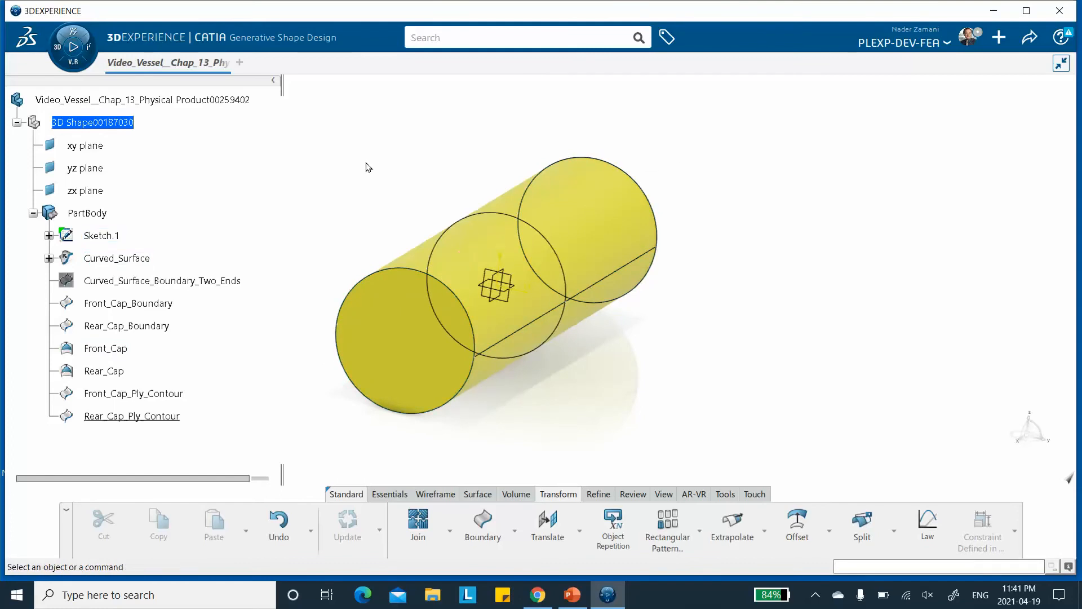
{"action": "left_click", "coordinate": [394, 493]}
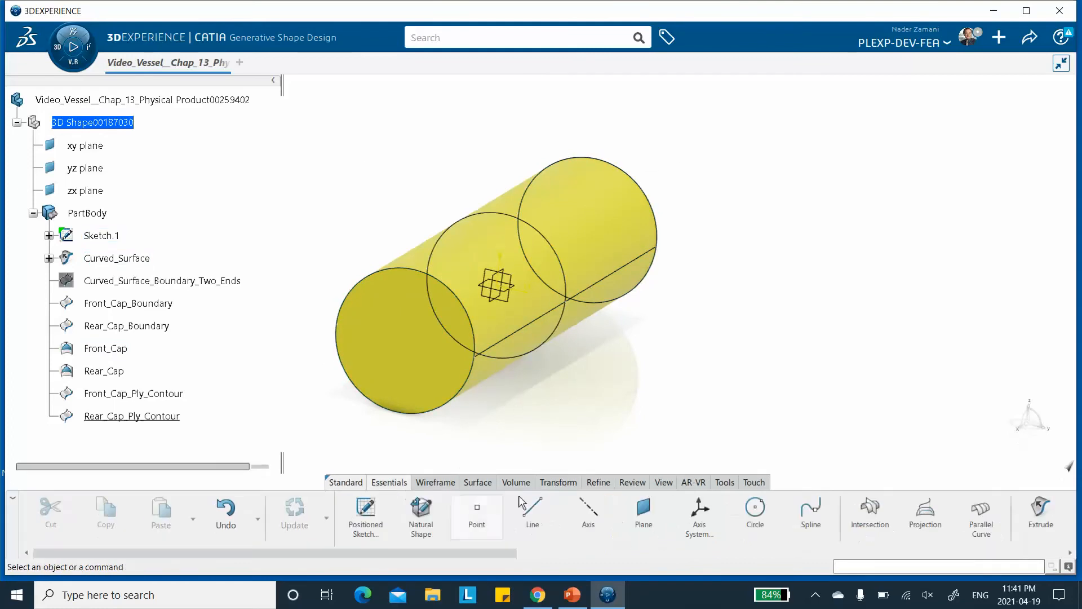
Create a new axis system at the default origin, with the Current option turned off.
{"action": "left_click", "coordinate": [699, 516]}
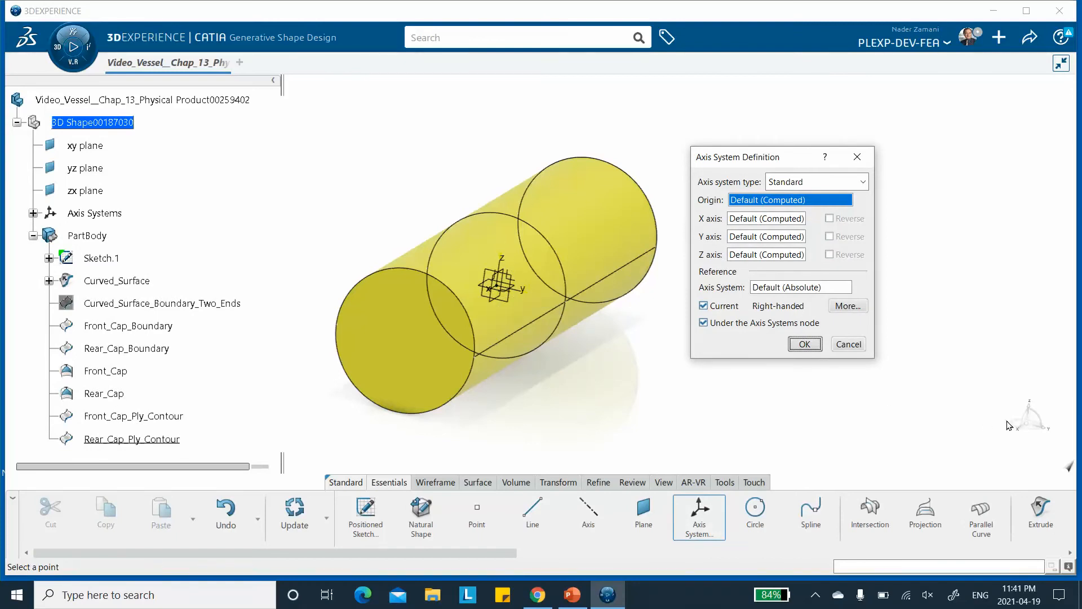
{"action": "left_click", "coordinate": [703, 307]}
{"action": "left_click", "coordinate": [805, 343]}
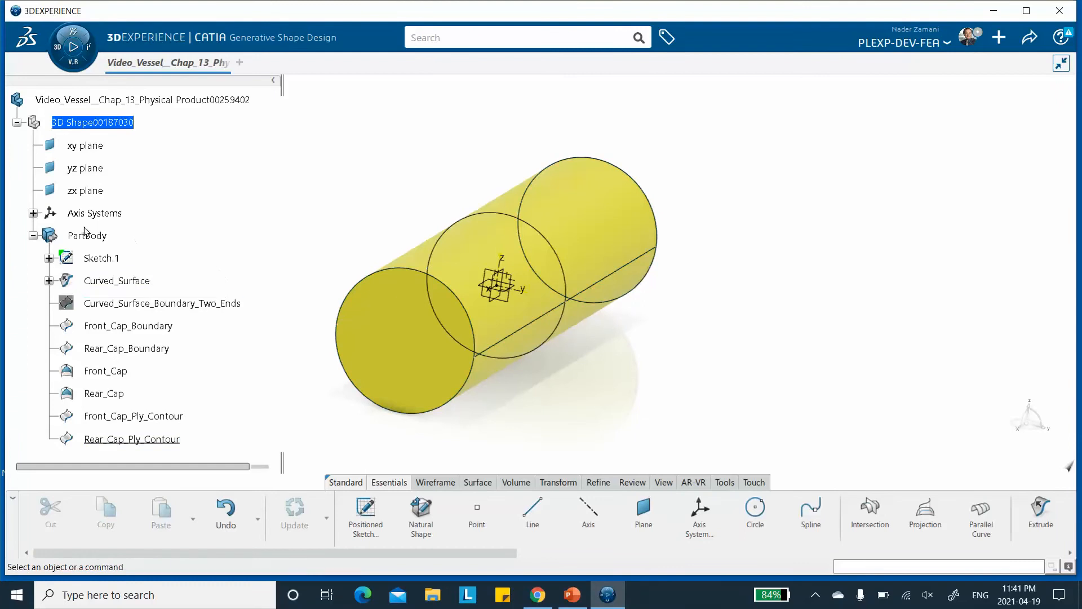
Rename the new axis system to Curved_Surface_Axis System.1.
{"action": "left_click", "coordinate": [33, 213]}
{"action": "left_click", "coordinate": [125, 236]}
{"action": "right_click", "coordinate": [129, 239]}
{"action": "left_click", "coordinate": [181, 265]}
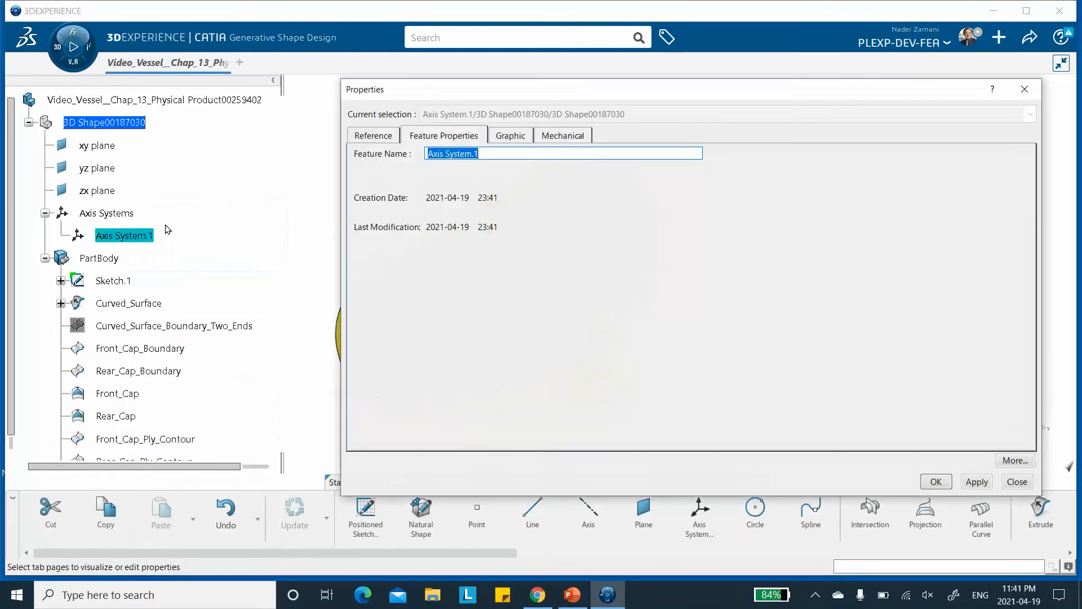
{"action": "left_click", "coordinate": [428, 153]}
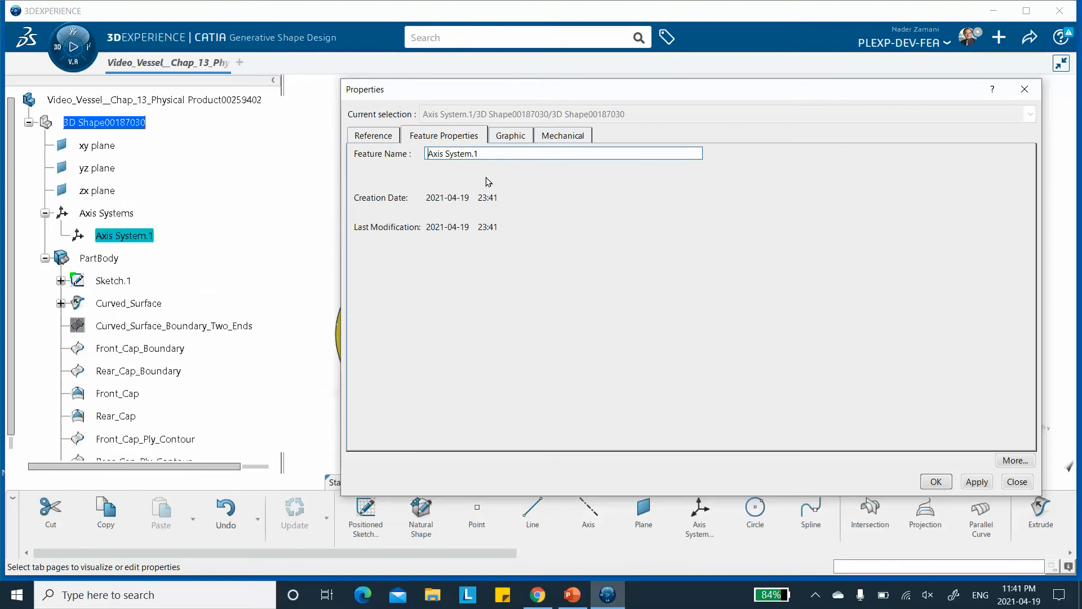
{"action": "type", "text": "Curved_Surface_"}
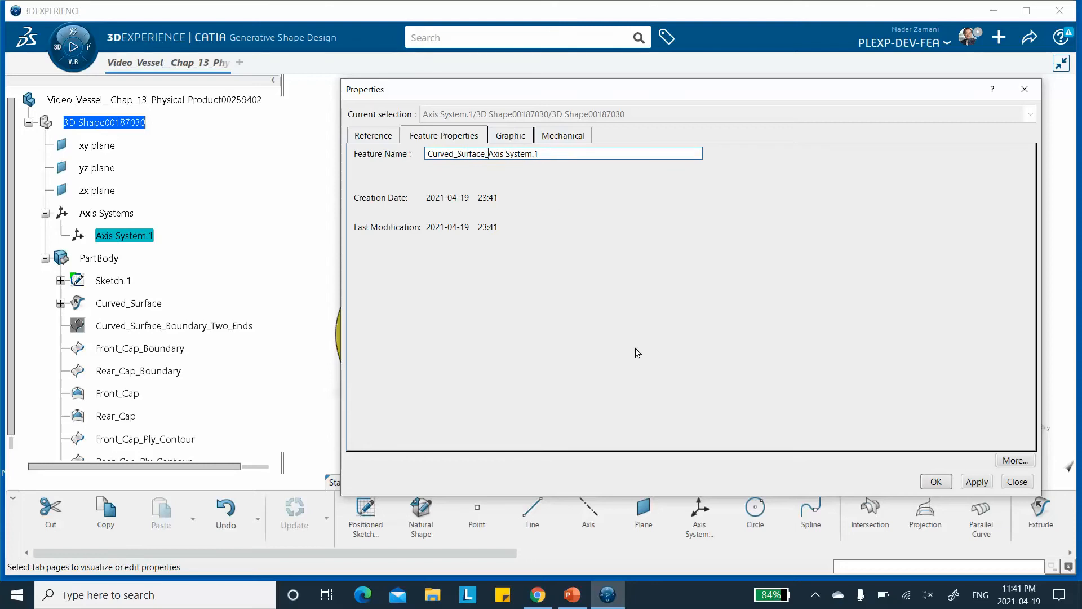
{"action": "left_click", "coordinate": [975, 482]}
{"action": "key", "text": "Return"}
{"action": "left_click", "coordinate": [308, 226]}
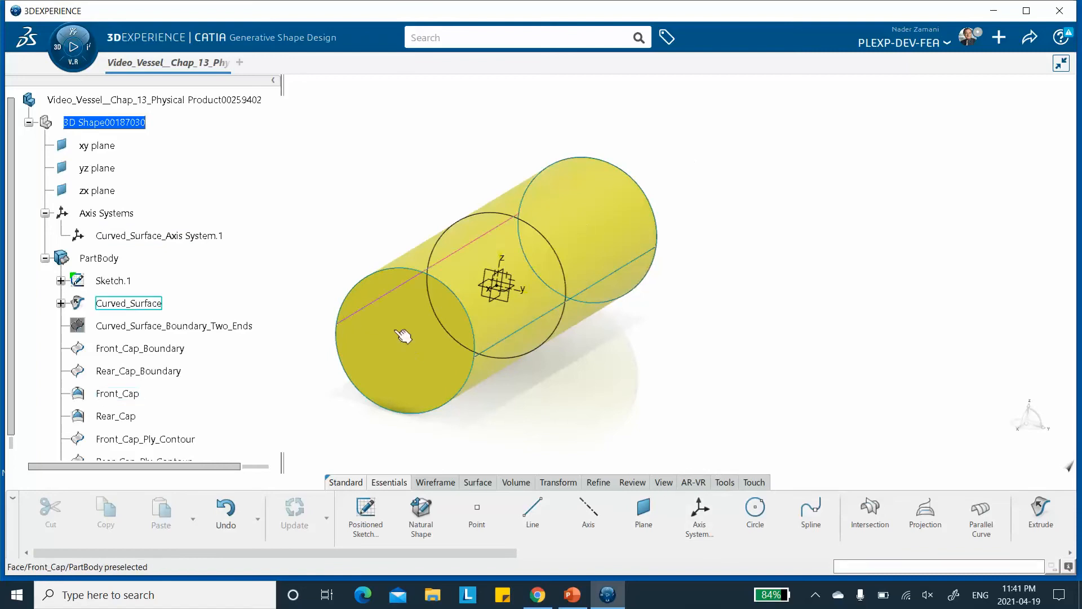
{"action": "left_click", "coordinate": [700, 510]}
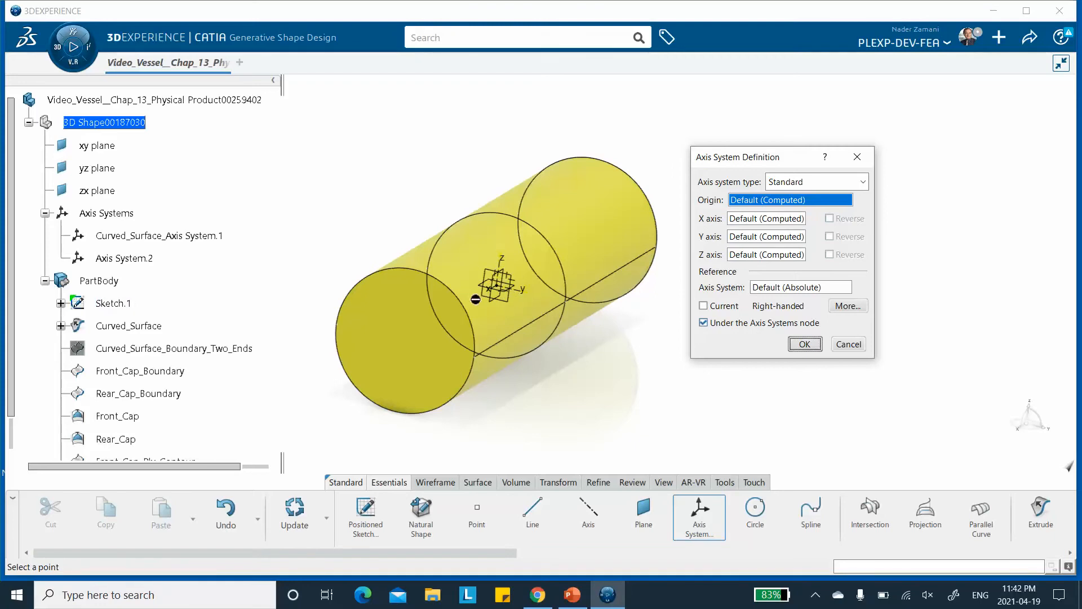
{"action": "middle_click_drag", "start_coordinate": [376, 187], "coordinate": [356, 198]}
{"action": "middle_click_drag", "start_coordinate": [437, 283], "coordinate": [452, 309]}
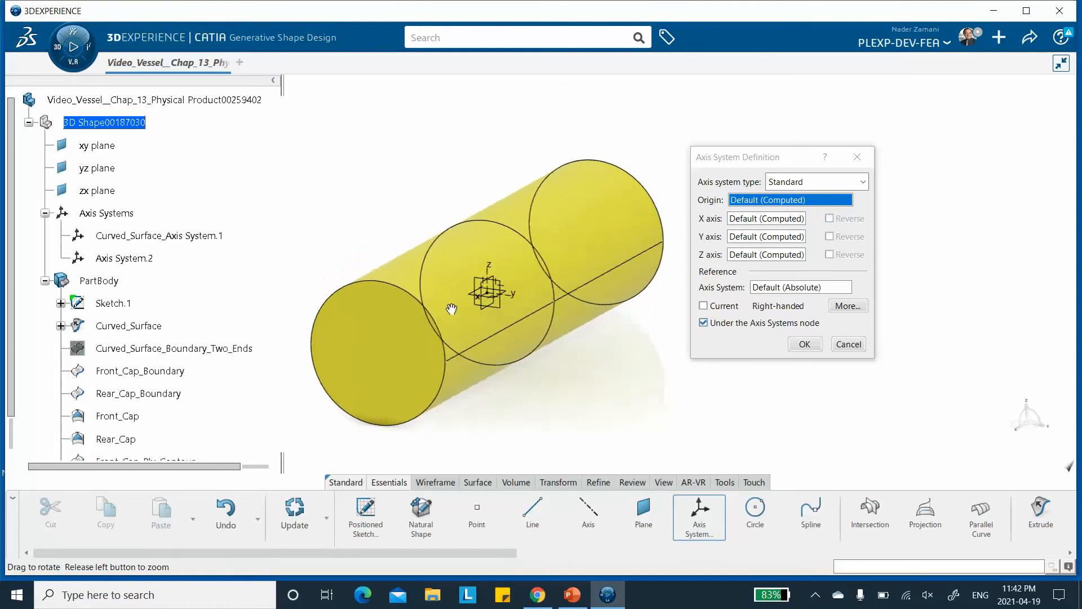
{"action": "right_click", "coordinate": [762, 203]}
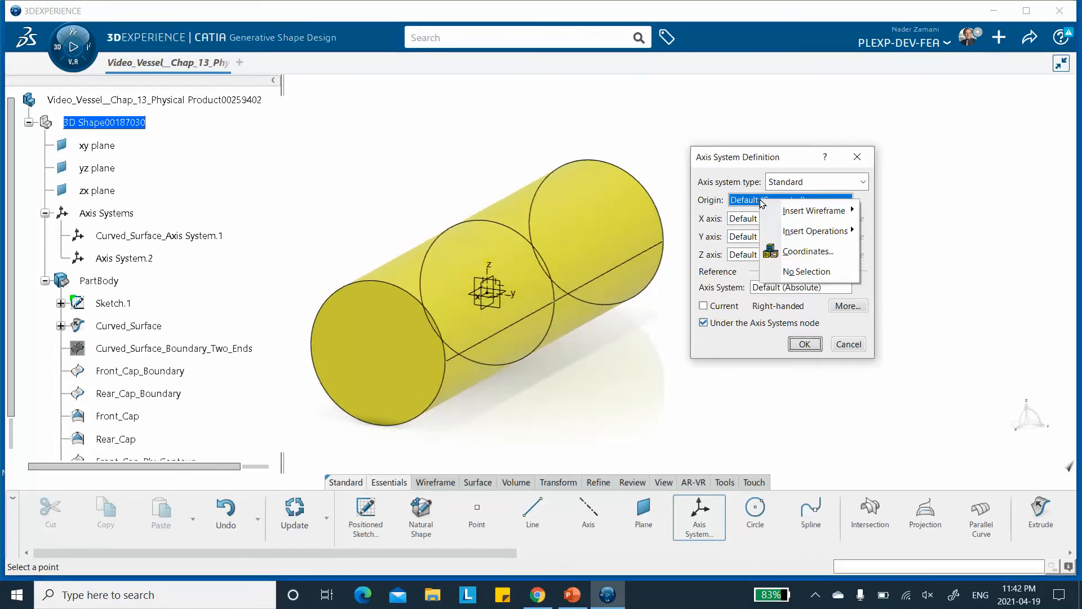
{"action": "mouse_move", "coordinate": [800, 214]}
{"action": "left_click", "coordinate": [868, 213]}
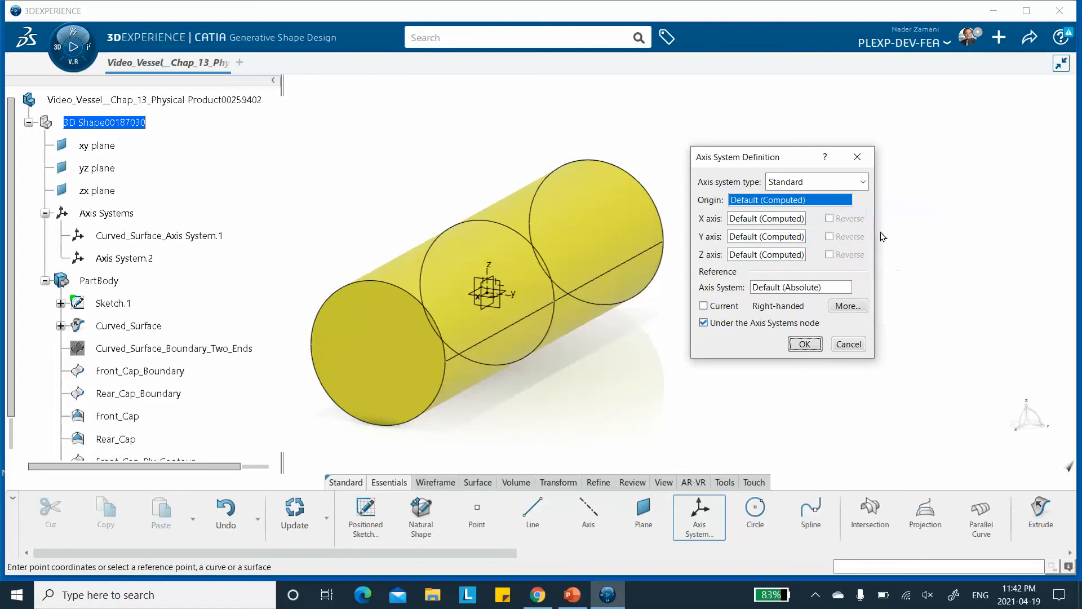
{"action": "left_click_drag", "start_coordinate": [730, 156], "coordinate": [793, 147]}
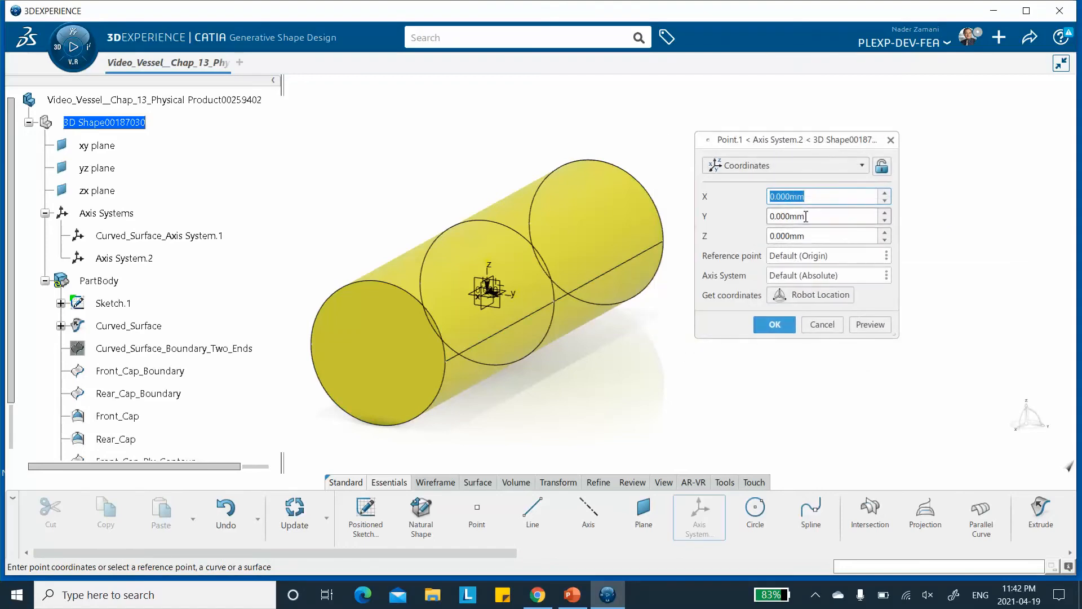
{"action": "left_click_drag", "start_coordinate": [799, 216], "coordinate": [717, 219]}
{"action": "type", "text": "3"}
{"action": "left_click", "coordinate": [783, 327]}
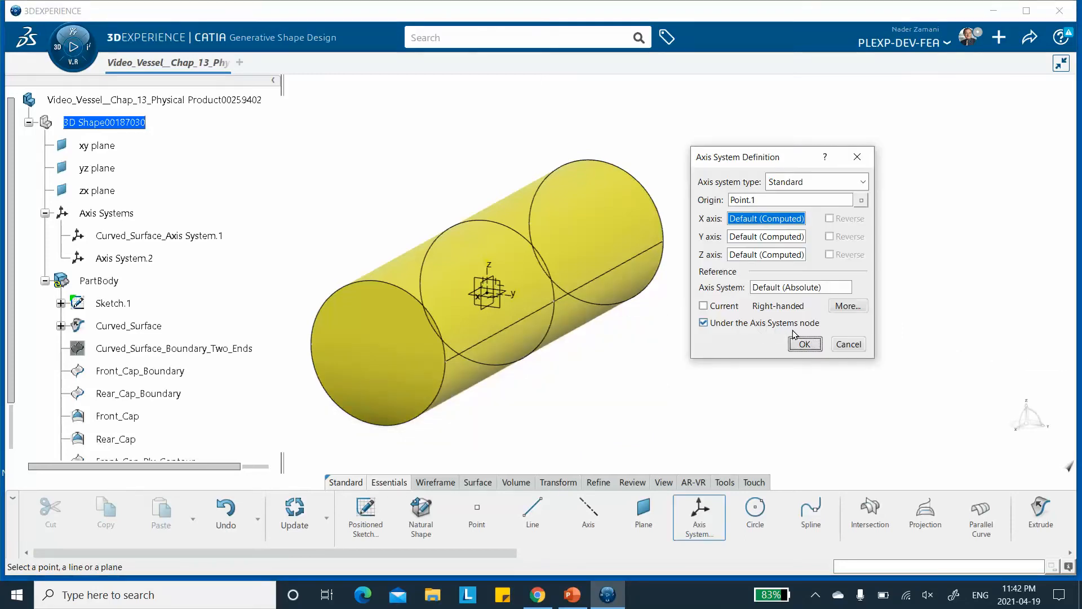
{"action": "middle_click_drag", "start_coordinate": [642, 230], "coordinate": [602, 231]}
{"action": "left_click", "coordinate": [848, 344]}
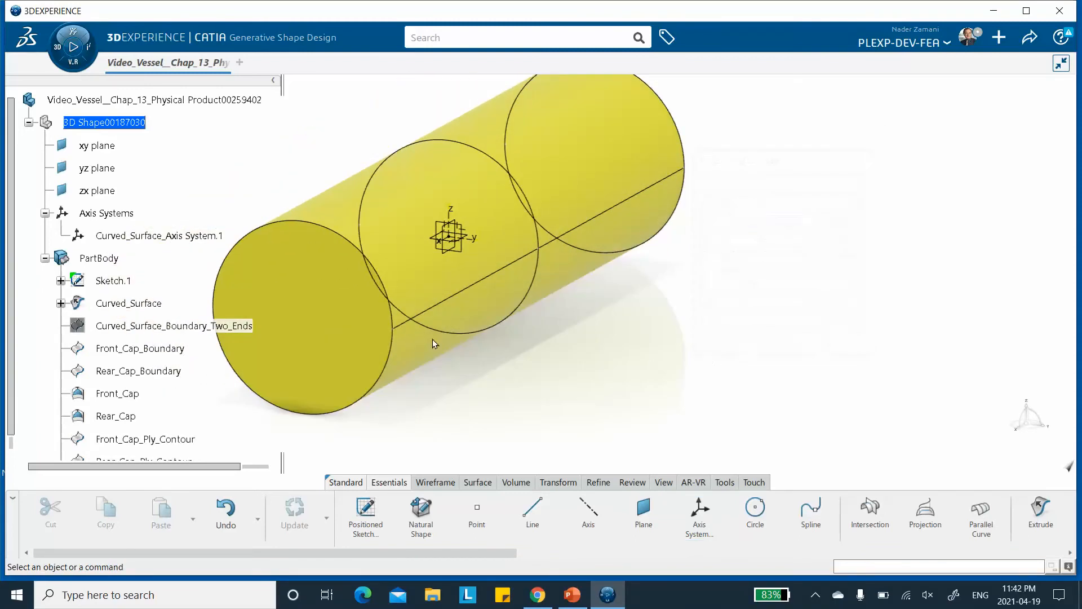
Start another axis system whose origin is a new coordinate point at X 0, Y 300 mm, Z 0.
{"action": "middle_click_drag", "start_coordinate": [541, 271], "coordinate": [605, 248]}
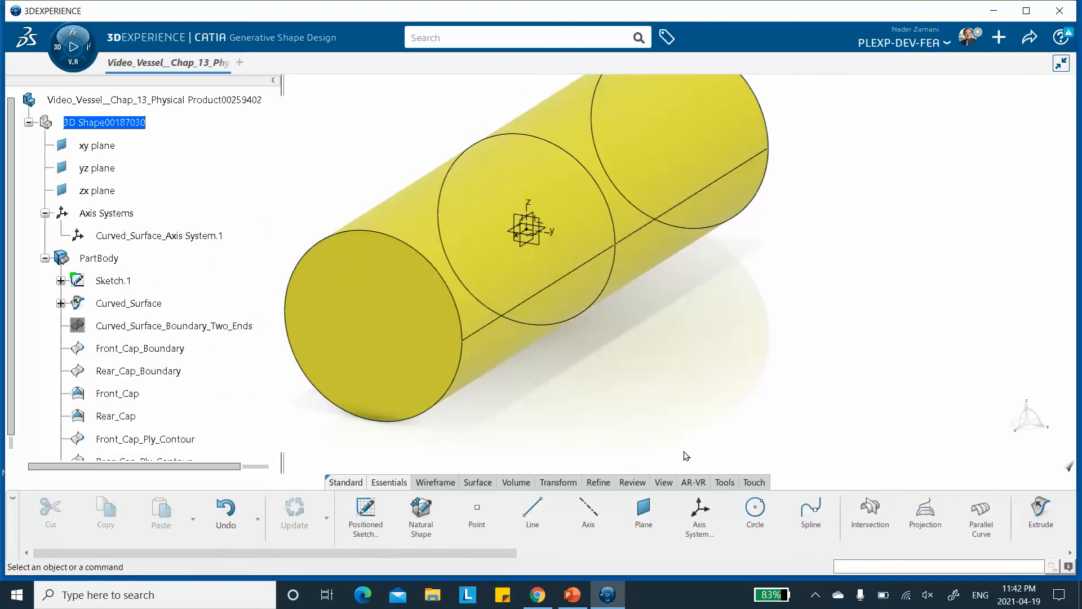
{"action": "left_click", "coordinate": [699, 514]}
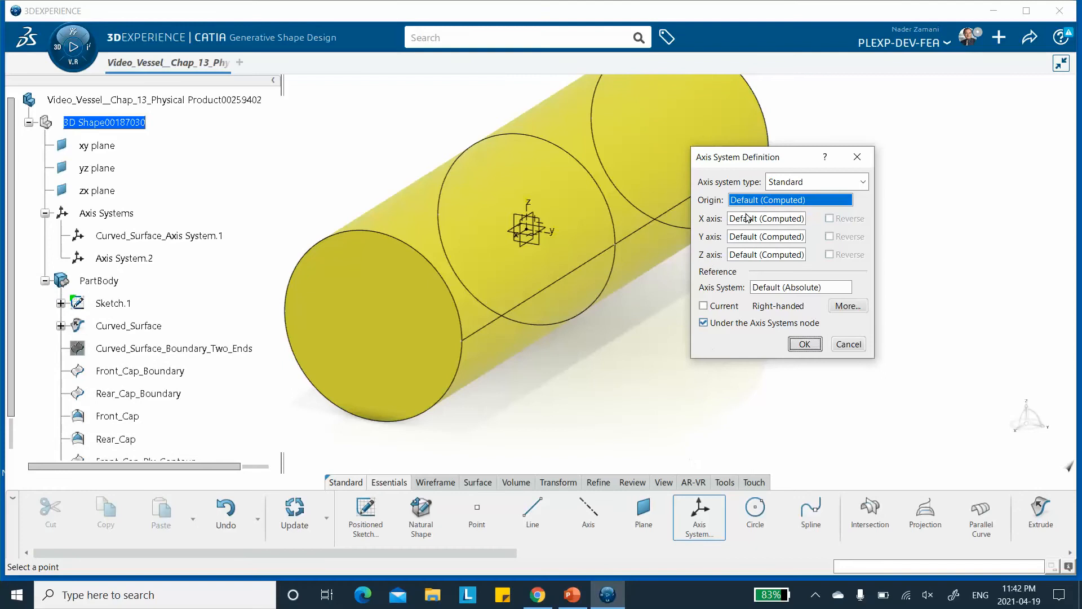
{"action": "right_click", "coordinate": [750, 204]}
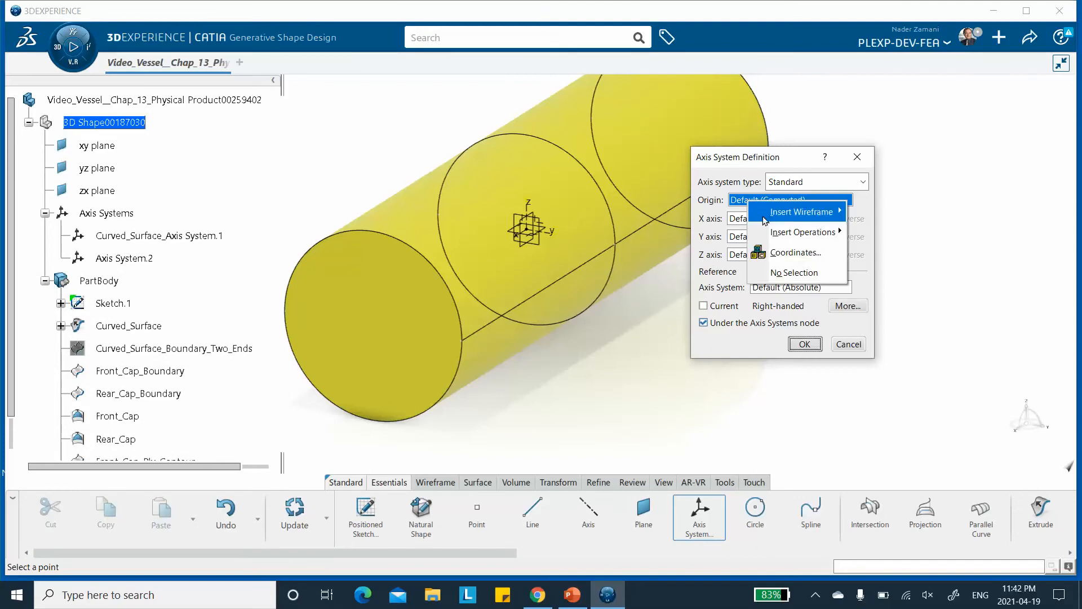
{"action": "mouse_move", "coordinate": [770, 235]}
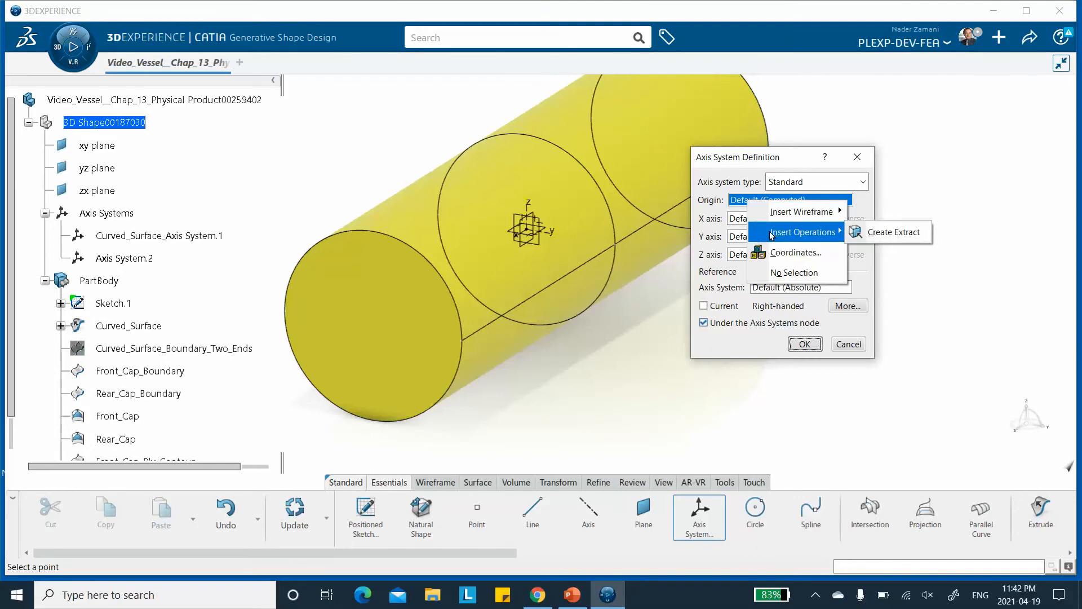
{"action": "mouse_move", "coordinate": [801, 212]}
{"action": "left_click", "coordinate": [875, 214]}
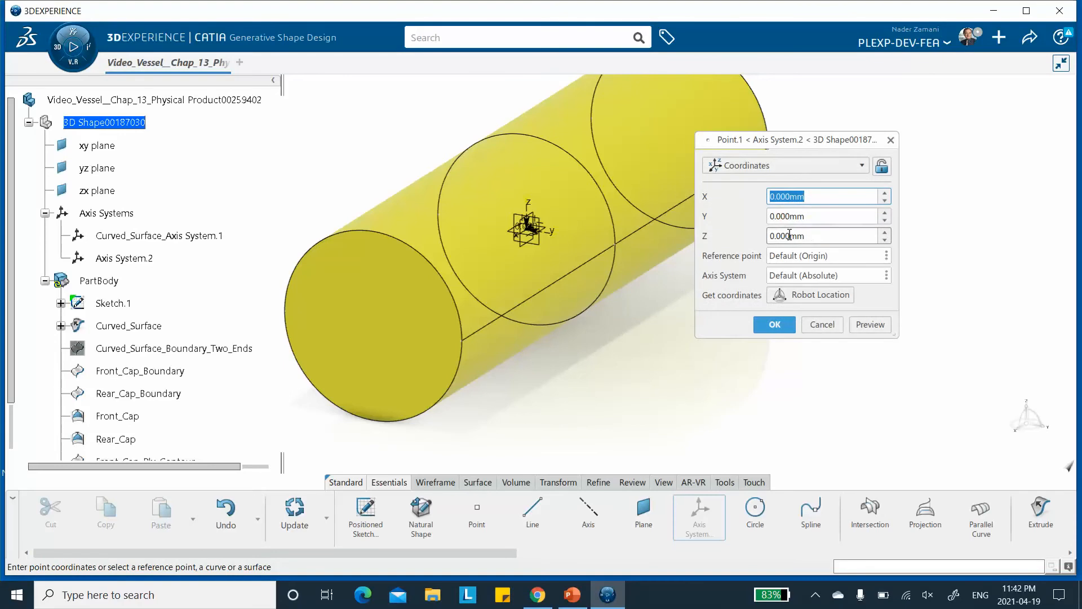
{"action": "left_click", "coordinate": [788, 216]}
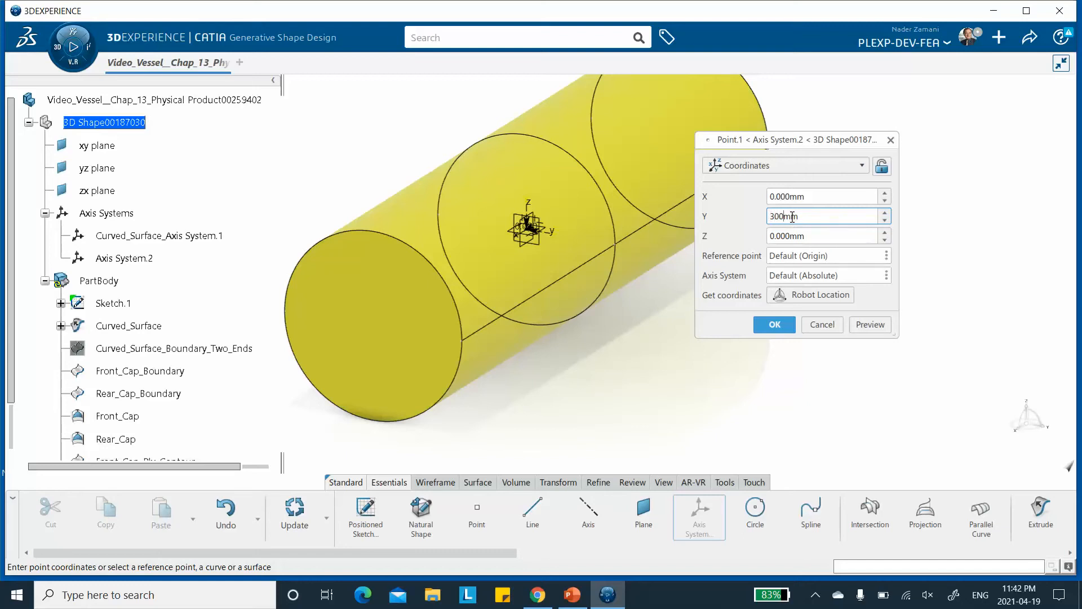
{"action": "left_click", "coordinate": [816, 236]}
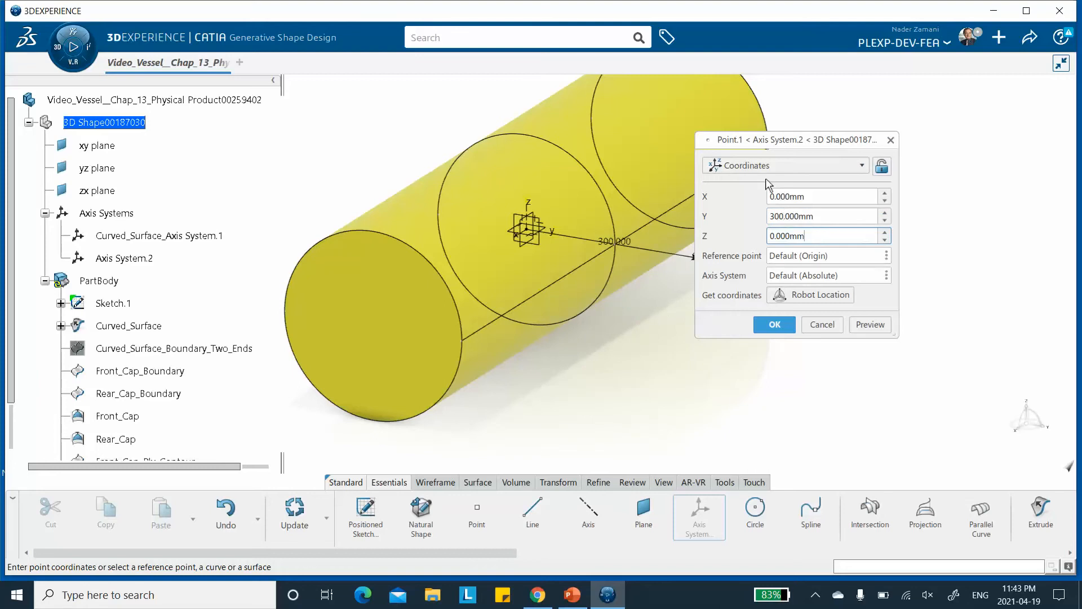
{"action": "left_click_drag", "start_coordinate": [787, 143], "coordinate": [875, 144]}
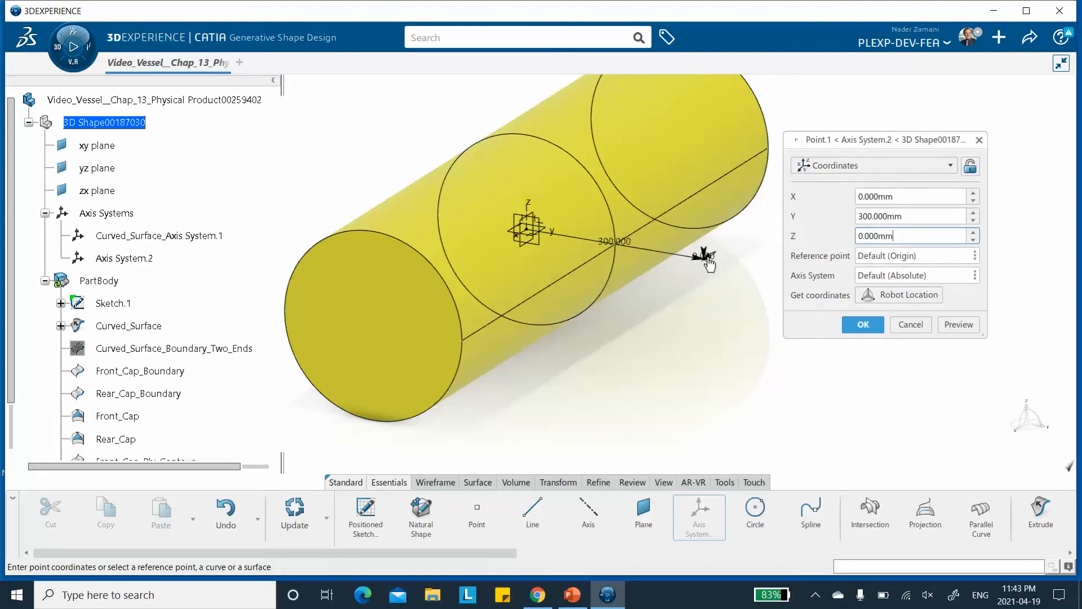
{"action": "middle_click_drag", "start_coordinate": [511, 289], "coordinate": [524, 302]}
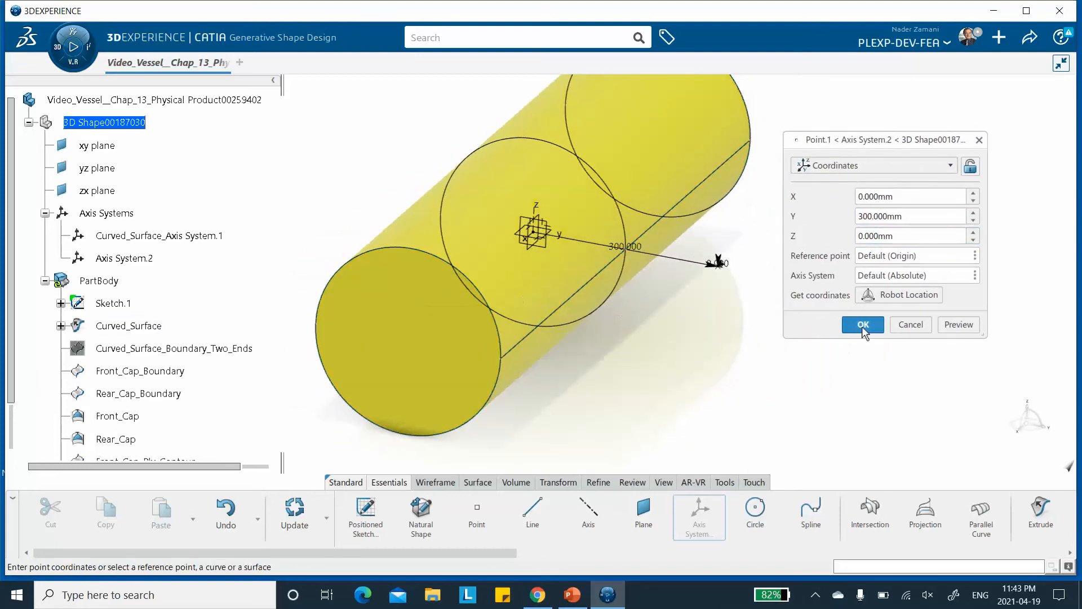
{"action": "left_click", "coordinate": [862, 325]}
Rotate the axis system 90 degrees about its Z axis and finish creating it.
{"action": "left_click_drag", "start_coordinate": [763, 158], "coordinate": [890, 153]}
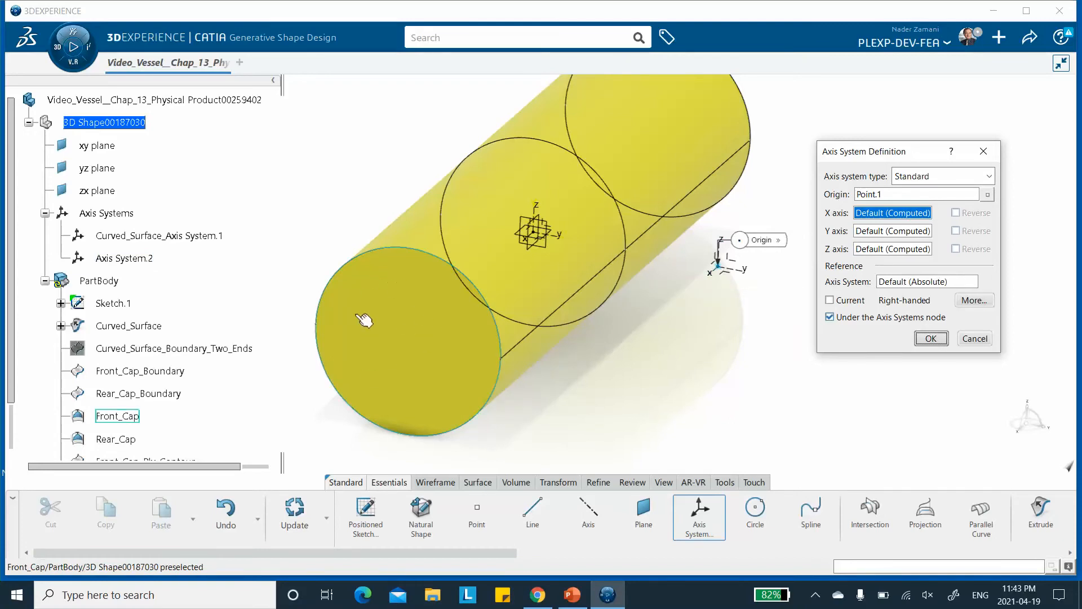
{"action": "left_click", "coordinate": [886, 250]}
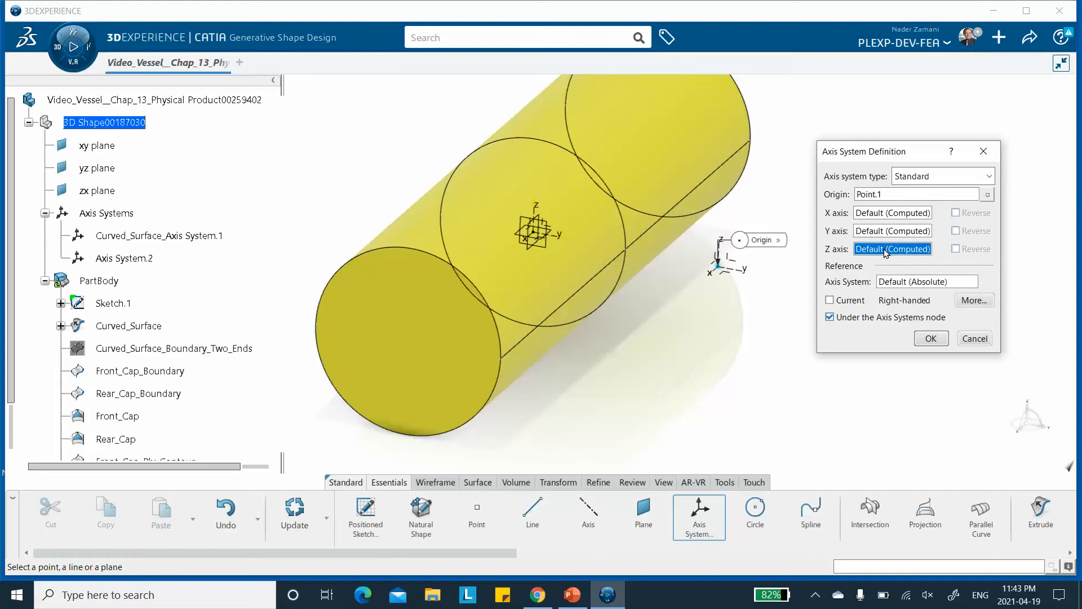
{"action": "right_click", "coordinate": [883, 252]}
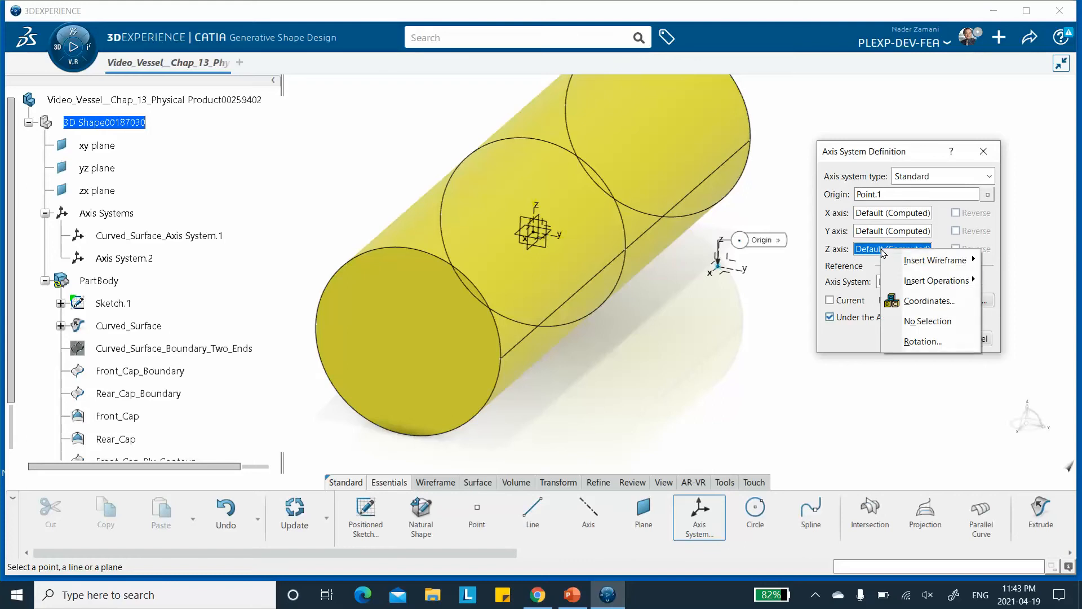
{"action": "left_click", "coordinate": [913, 342]}
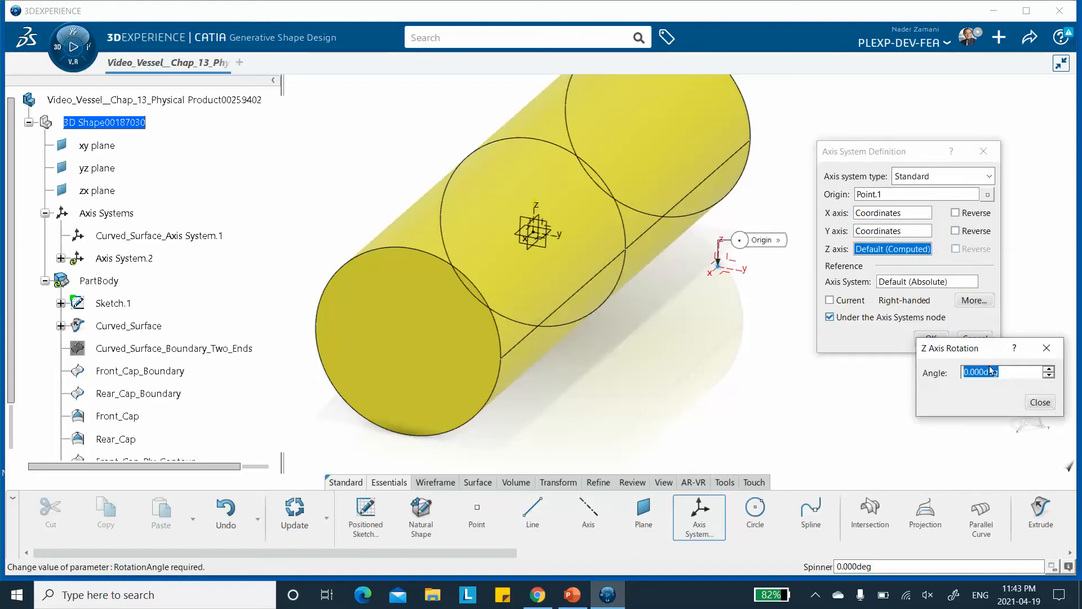
{"action": "type", "text": "90"}
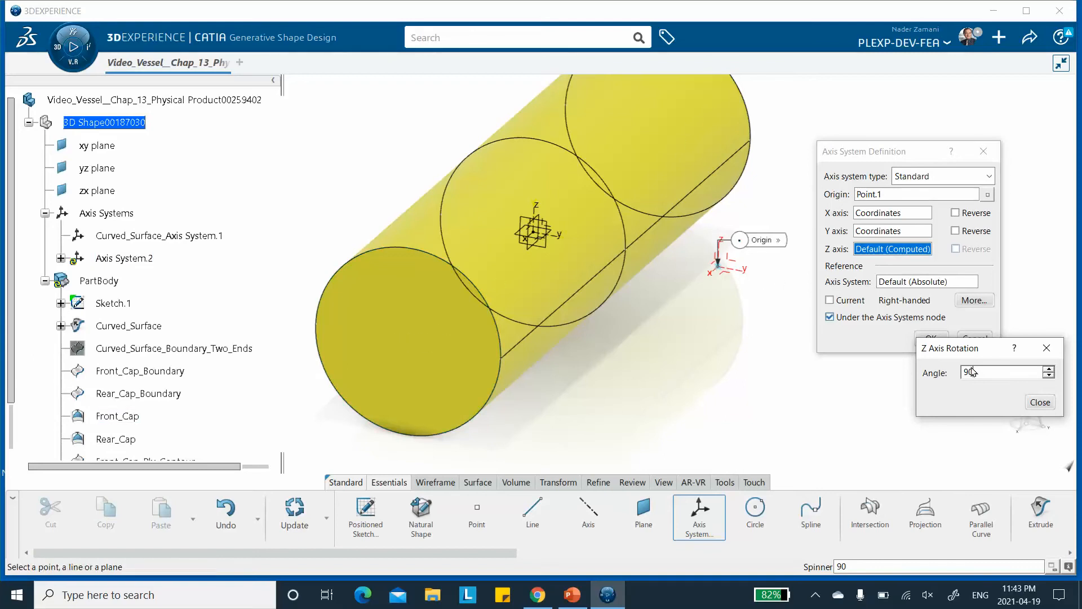
{"action": "left_click", "coordinate": [1041, 403]}
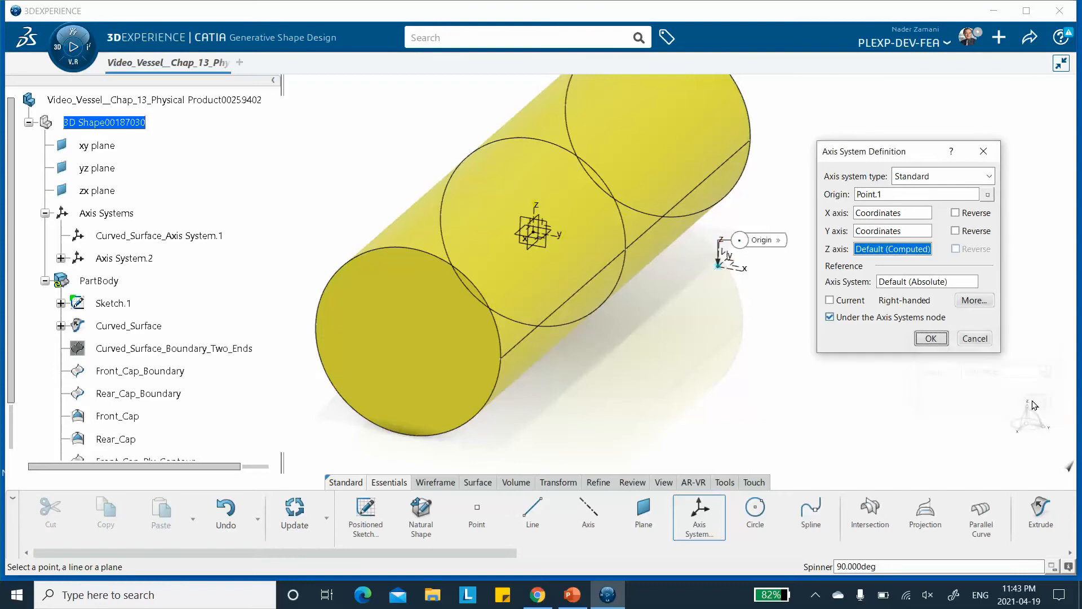
{"action": "left_click", "coordinate": [932, 338]}
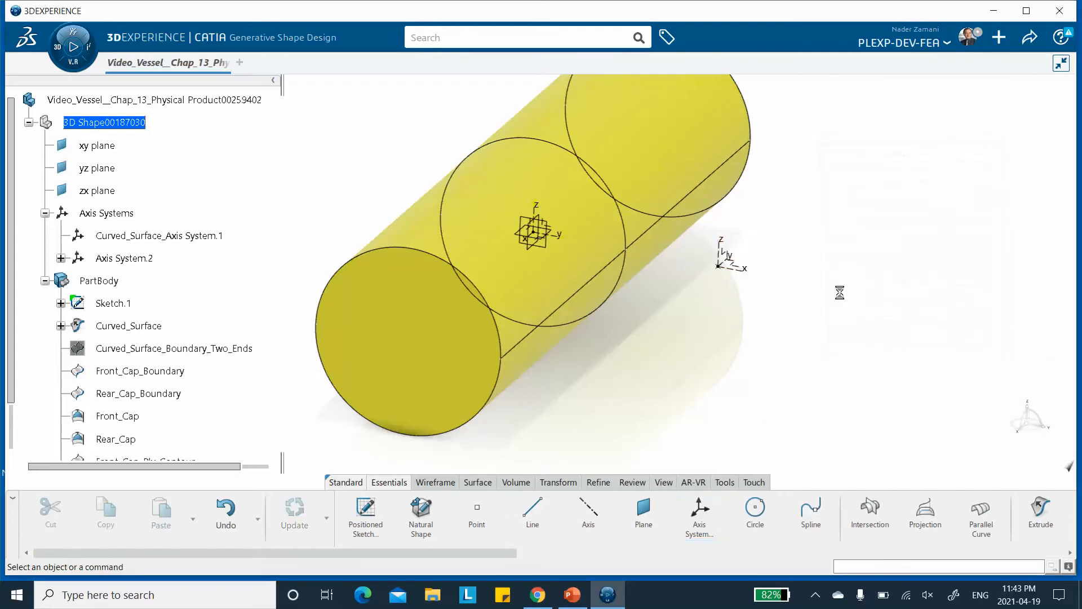
Rename the second axis system to End_Caps_Axis System.2.
{"action": "middle_click_drag", "start_coordinate": [838, 289], "coordinate": [840, 306]}
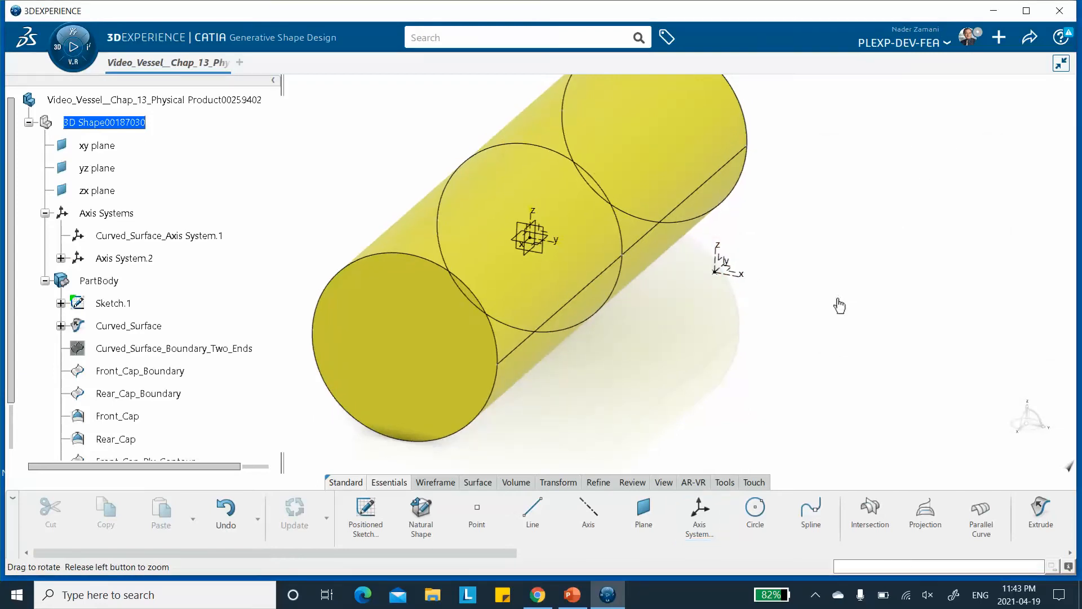
{"action": "right_click", "coordinate": [128, 261]}
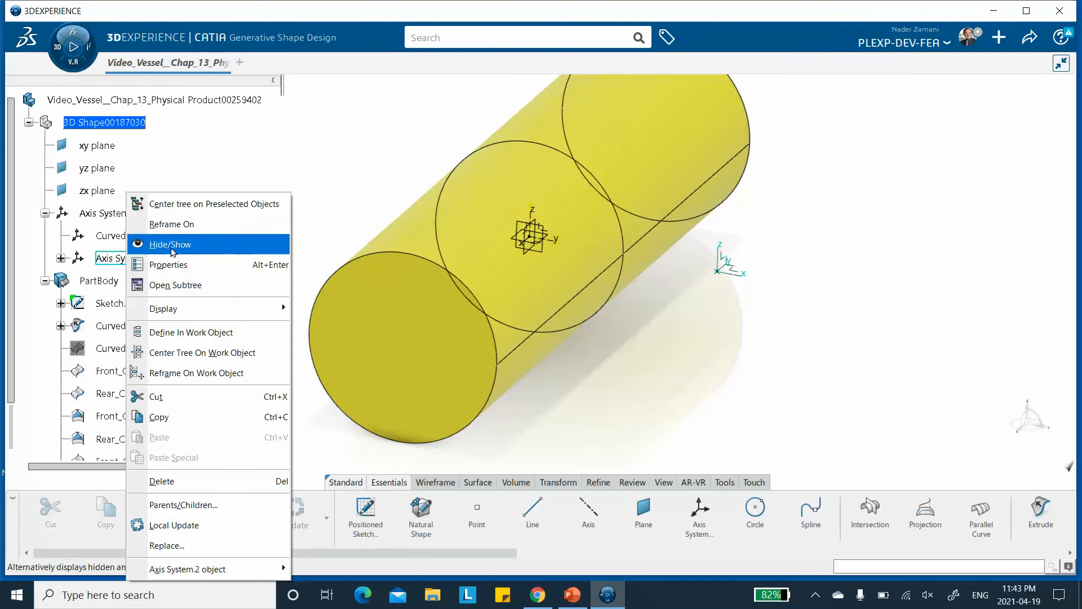
{"action": "left_click", "coordinate": [169, 265]}
{"action": "left_click", "coordinate": [468, 155]}
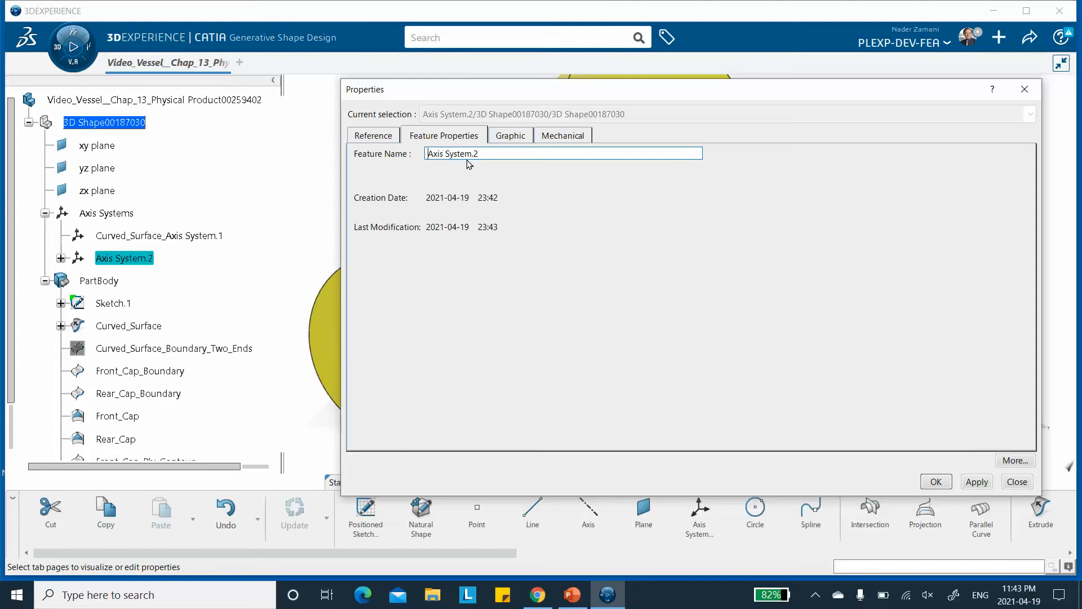
{"action": "type", "text": "End_Caps_"}
{"action": "left_click", "coordinate": [976, 481]}
{"action": "left_click", "coordinate": [936, 482]}
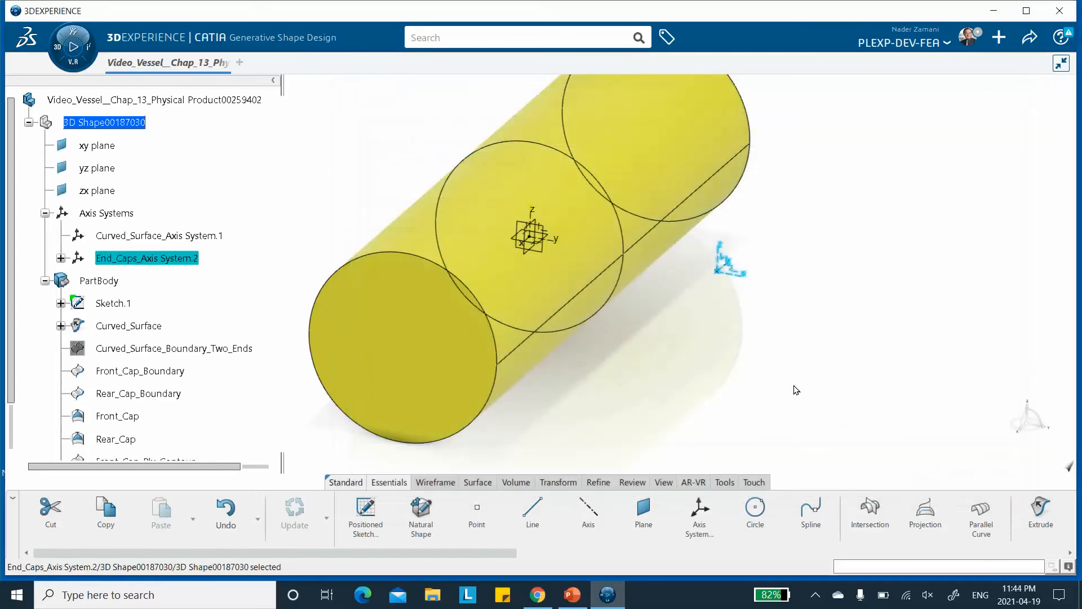
{"action": "left_click", "coordinate": [838, 384]}
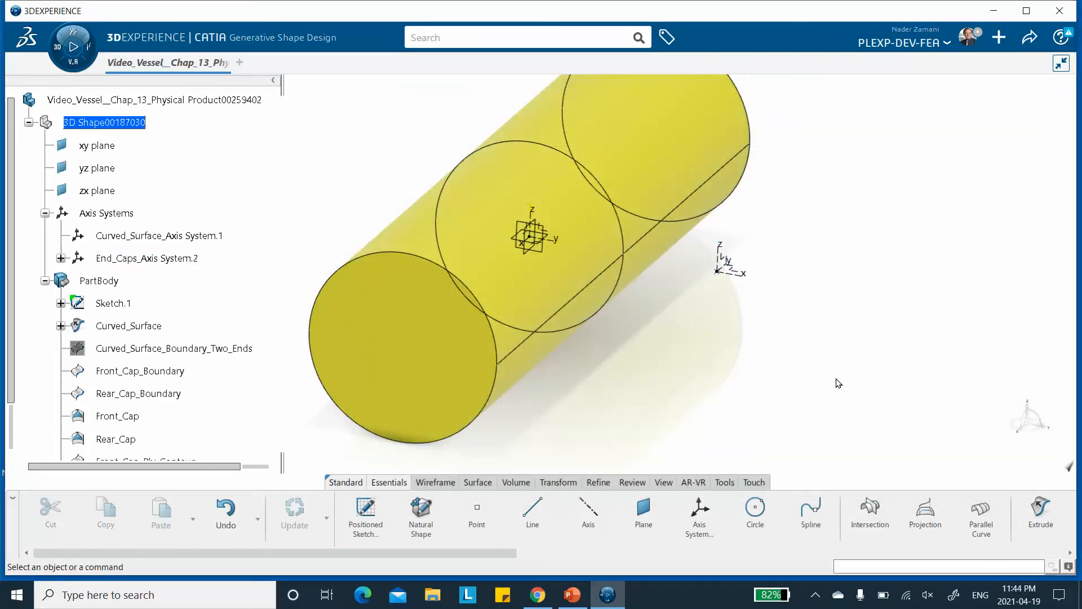
Save the product.
{"action": "left_click", "coordinate": [1029, 38]}
{"action": "left_click", "coordinate": [953, 63]}
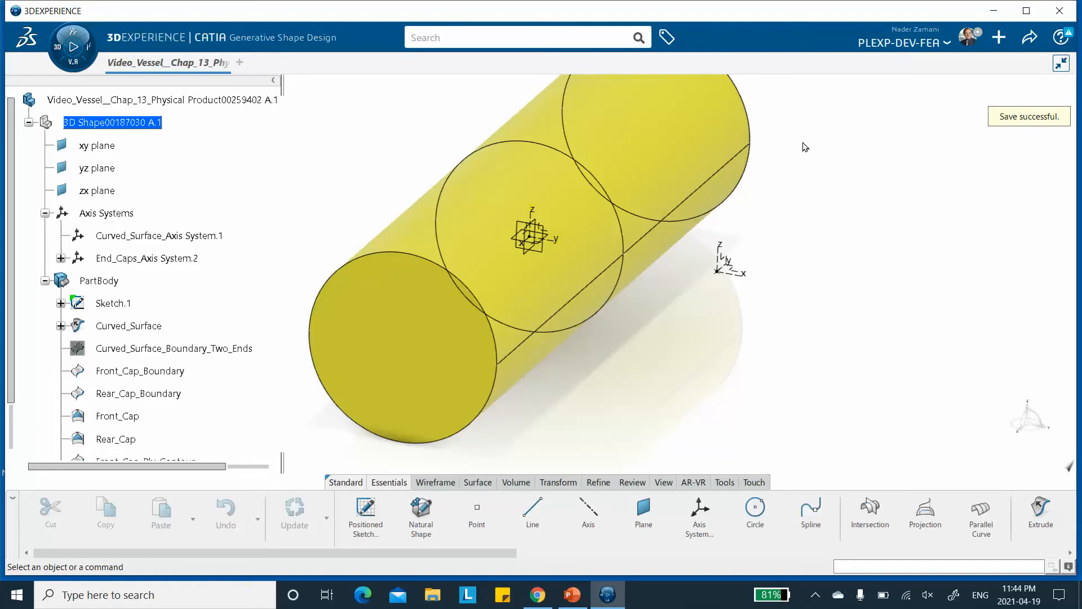
Create a new core material titled Video_Vessel_Chap_13.
{"action": "left_click", "coordinate": [724, 483]}
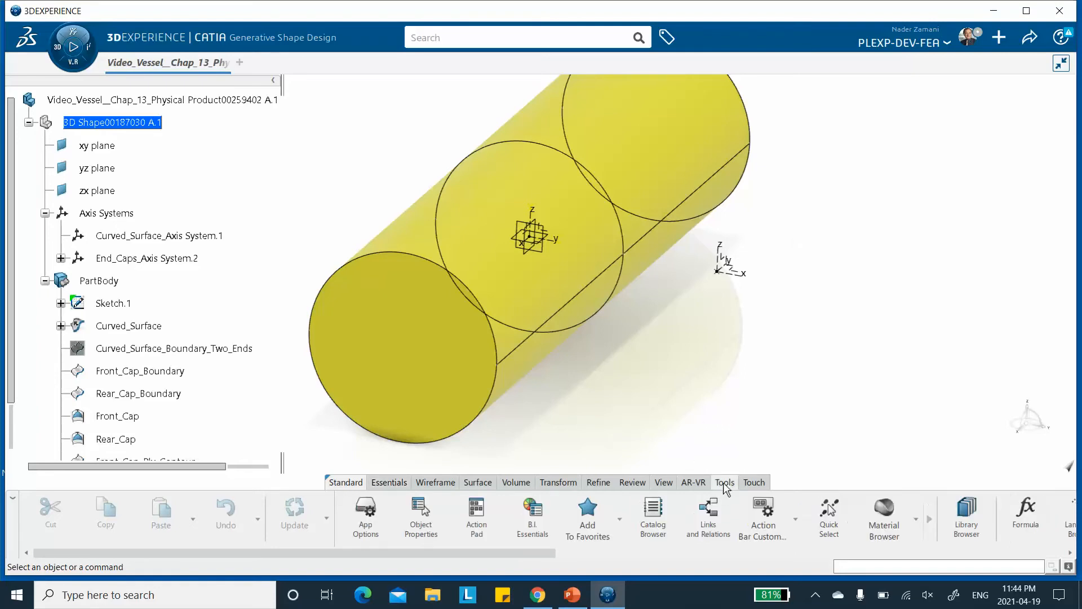
{"action": "left_click", "coordinate": [916, 520]}
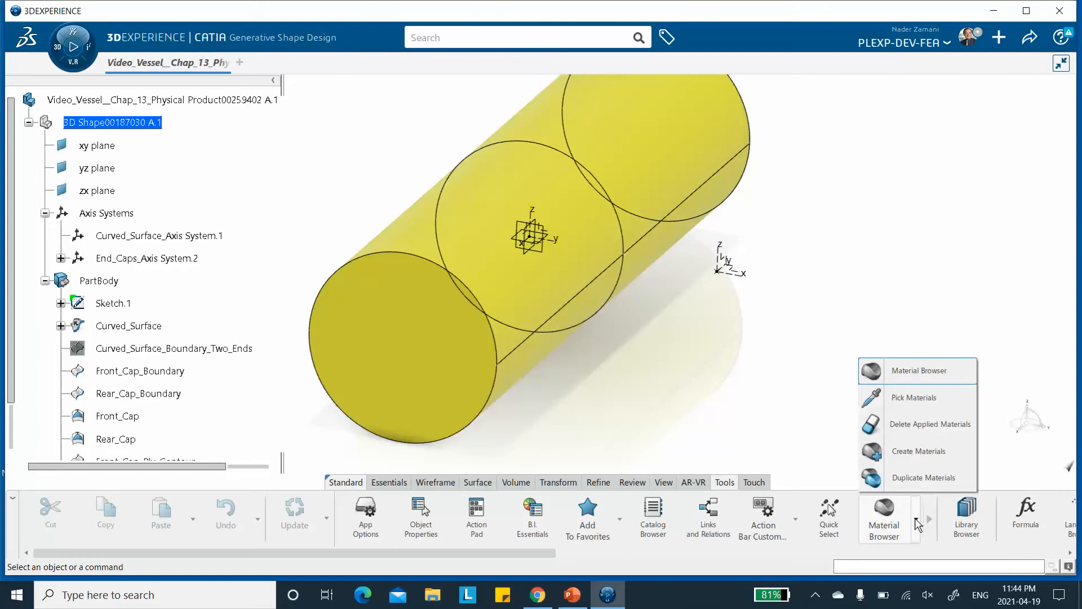
{"action": "left_click", "coordinate": [900, 454]}
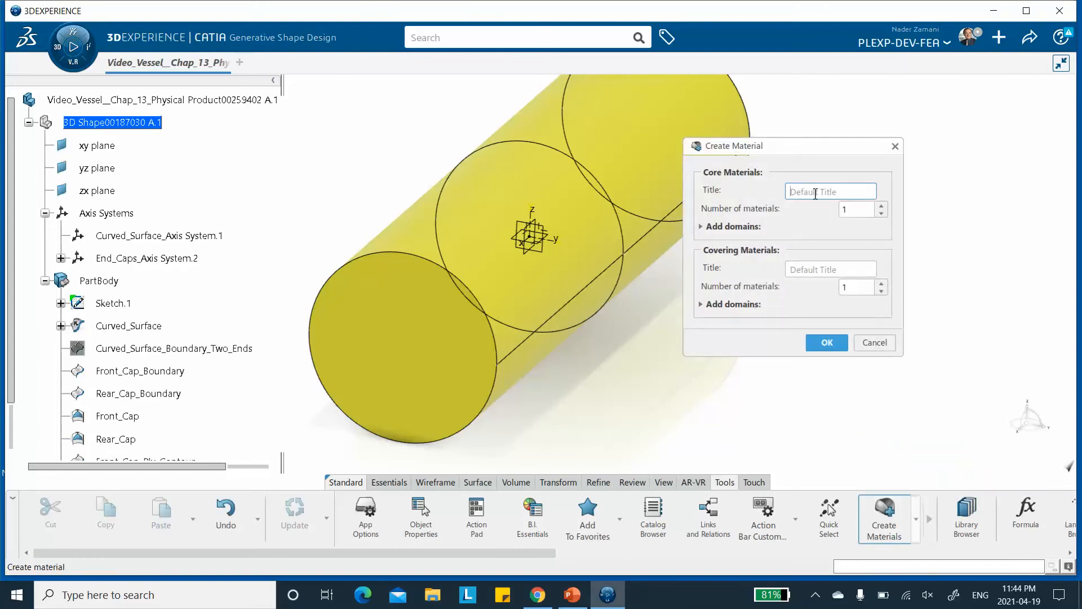
{"action": "type", "text": "Video_Vessel_Chap_13"}
{"action": "left_click", "coordinate": [827, 342]}
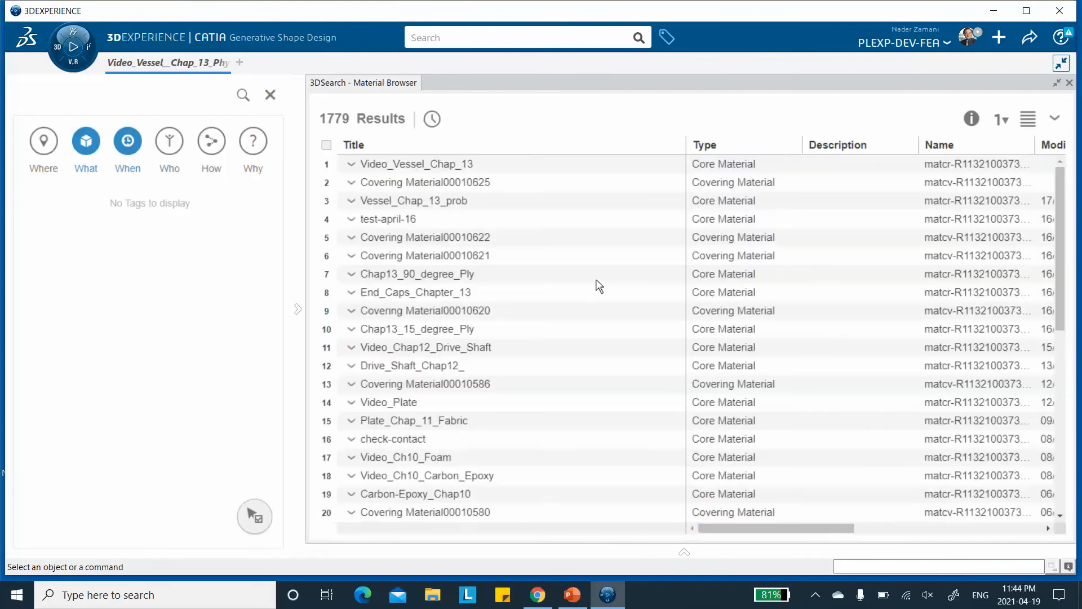
Set the Video_Vessel_Chap_13 material's composite cured thickness to 2 mm.
{"action": "right_click", "coordinate": [474, 164]}
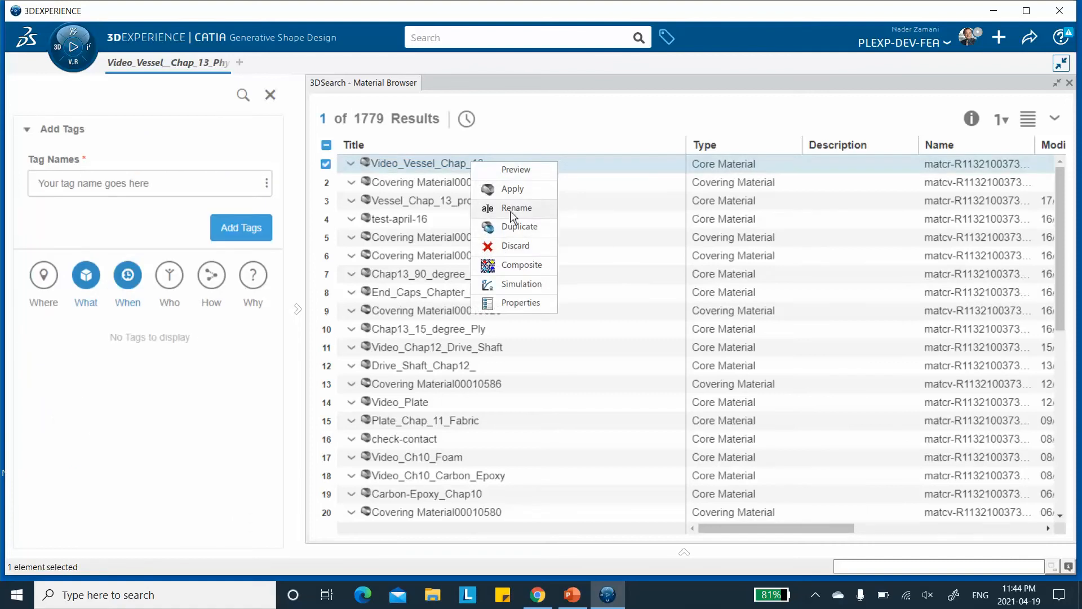
{"action": "left_click", "coordinate": [512, 264]}
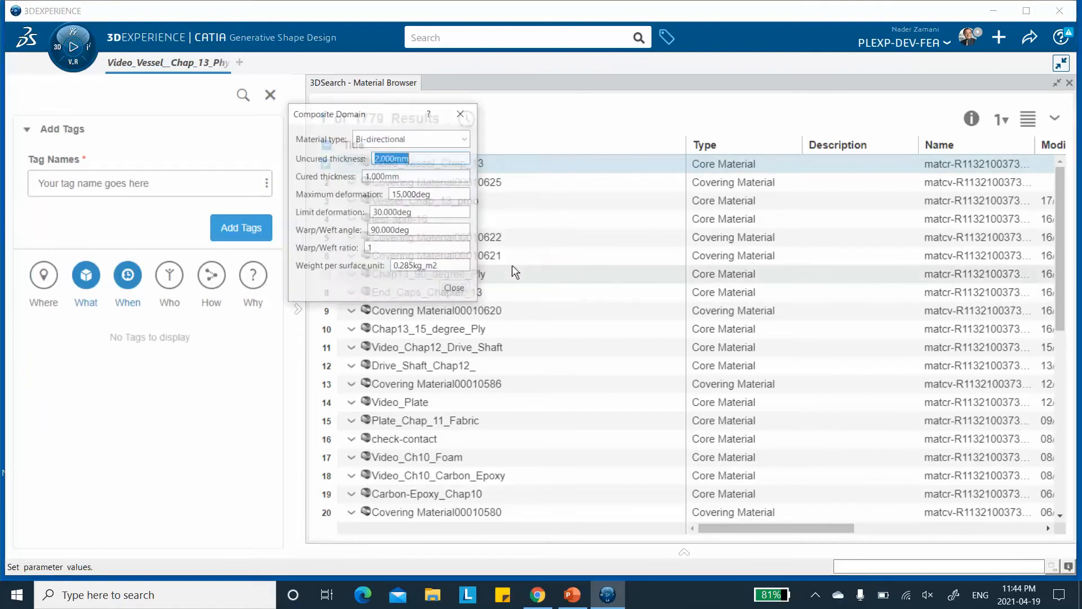
{"action": "key", "text": "Tab"}
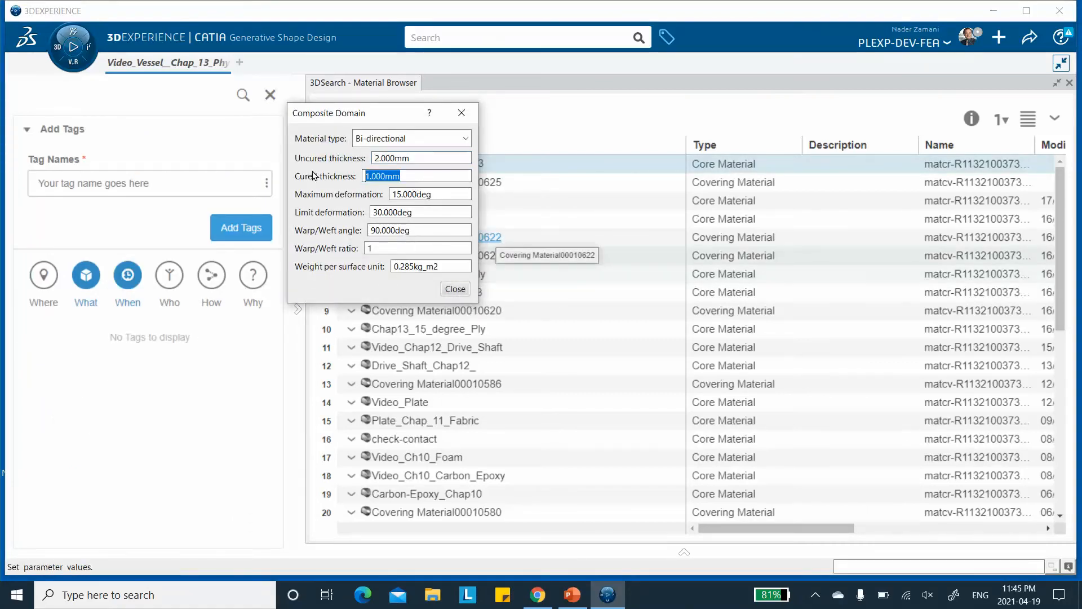
{"action": "type", "text": "2"}
{"action": "left_click", "coordinate": [421, 158]}
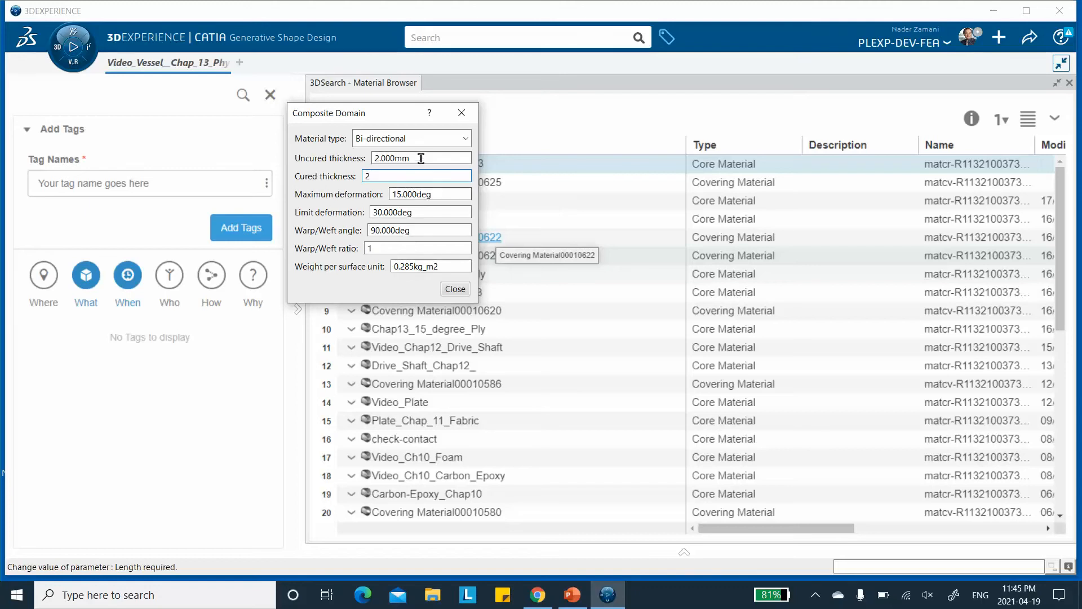
{"action": "left_click", "coordinate": [454, 289]}
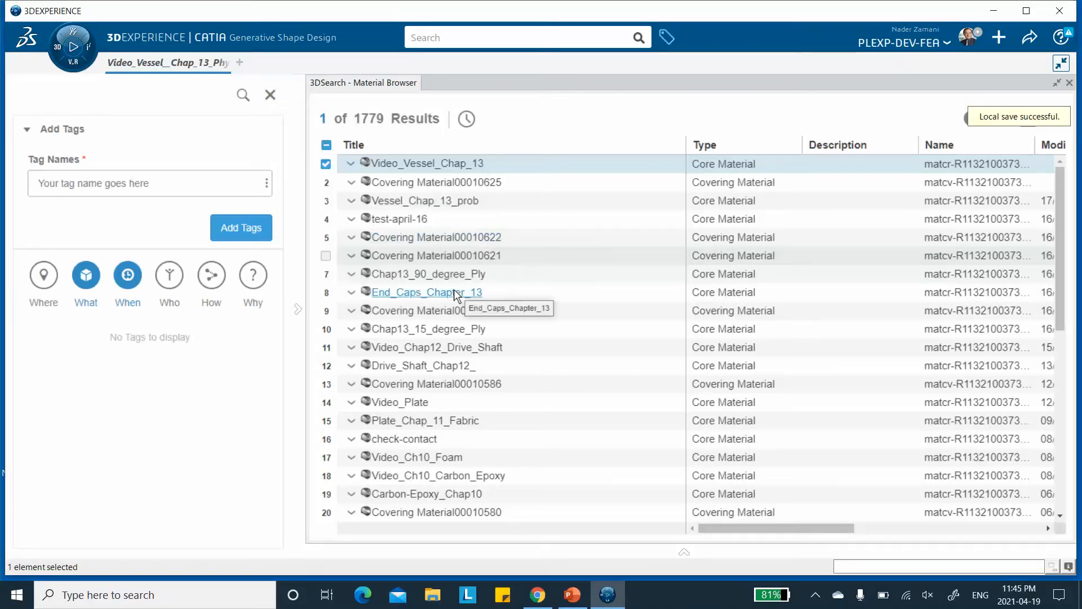
Open the material's simulation domain, enable the Abaqus Multiphysics Mechanical Elastic behavior and set its type to Lamina.
{"action": "right_click", "coordinate": [432, 166]}
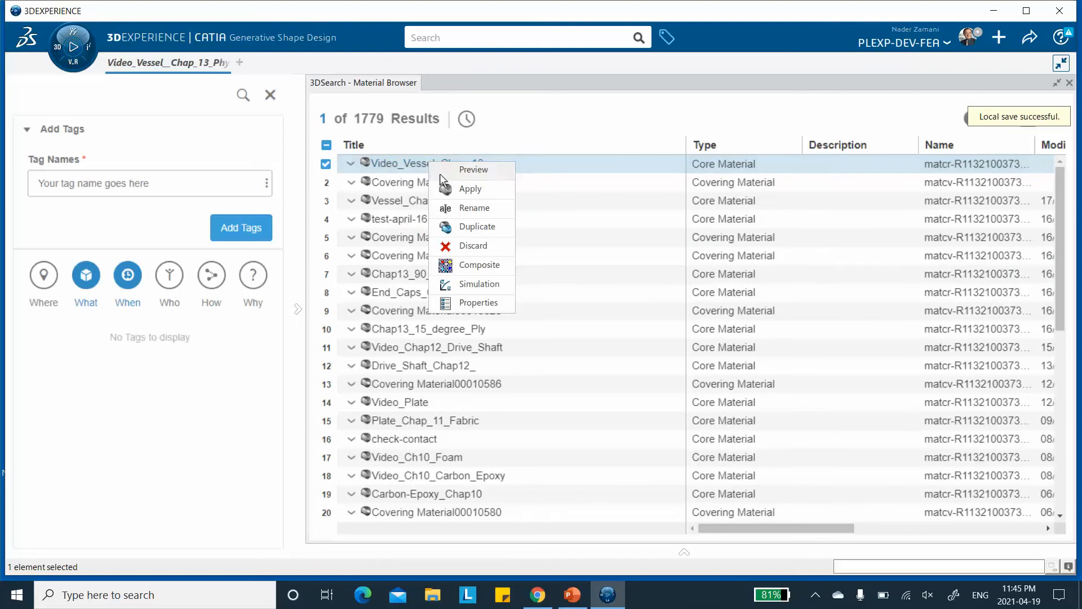
{"action": "left_click", "coordinate": [475, 285]}
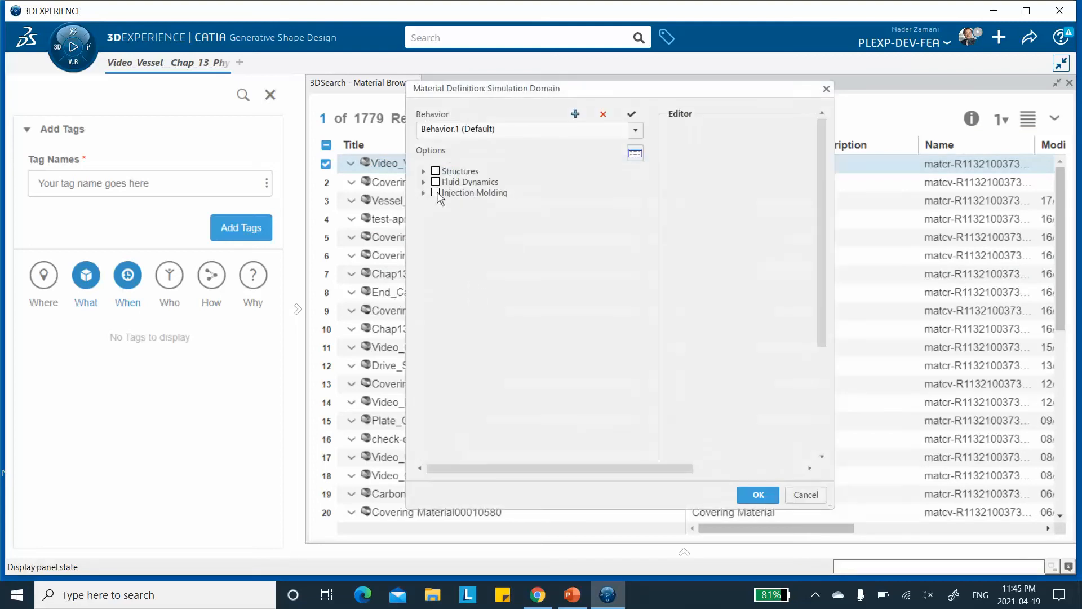
{"action": "left_click", "coordinate": [423, 171]}
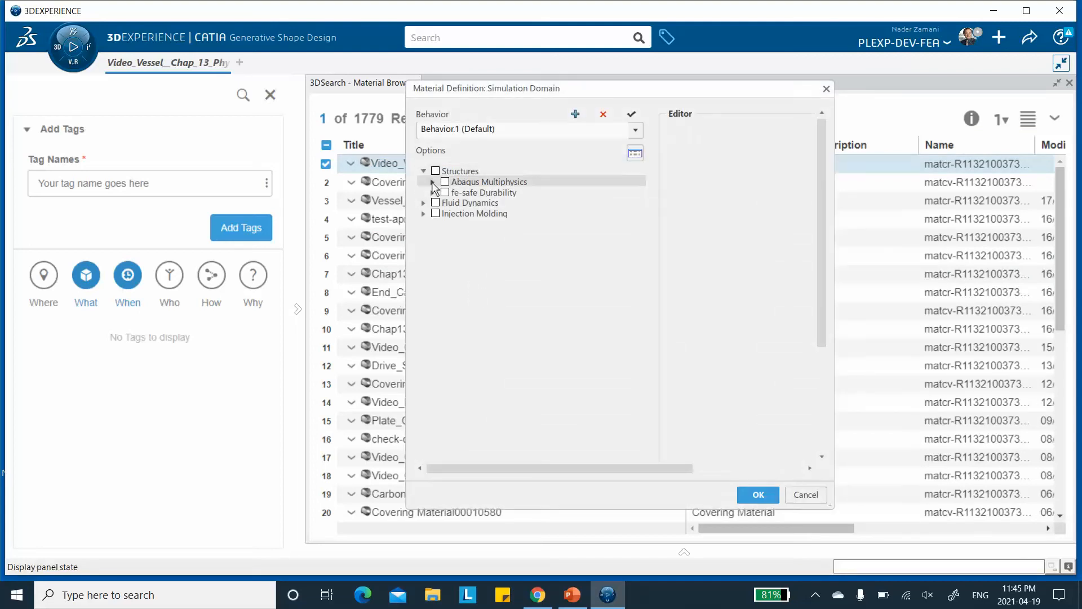
{"action": "left_click", "coordinate": [432, 182]}
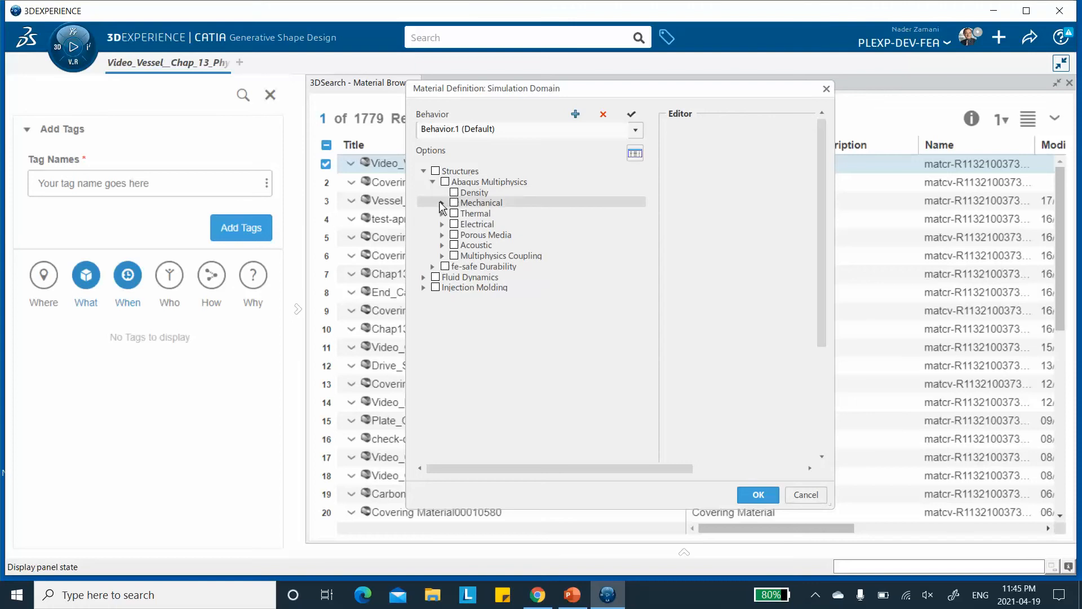
{"action": "left_click", "coordinate": [442, 203]}
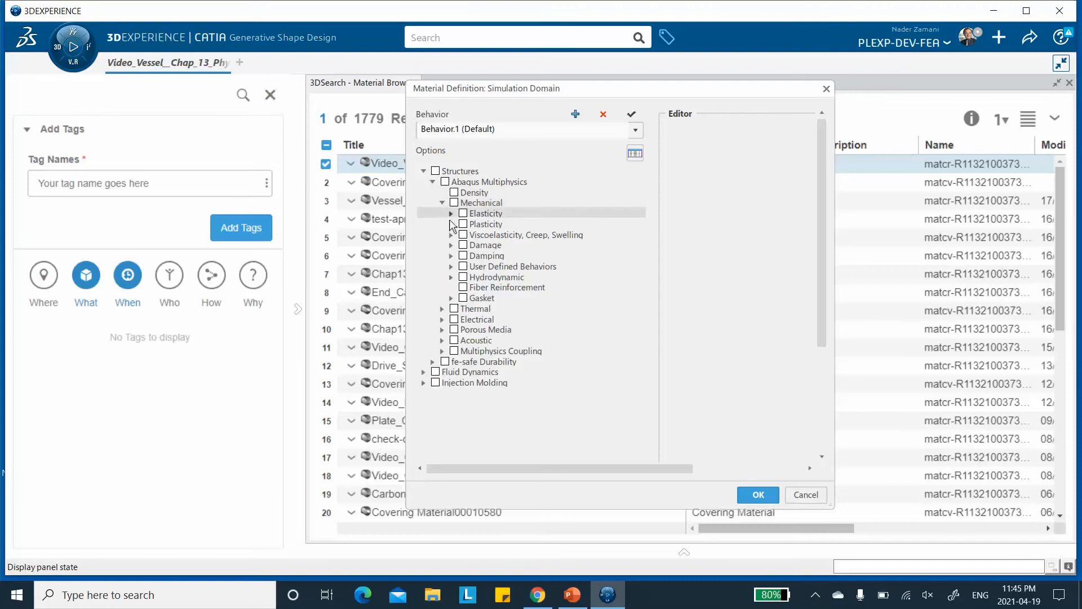
{"action": "left_click", "coordinate": [451, 213]}
{"action": "left_click", "coordinate": [472, 224]}
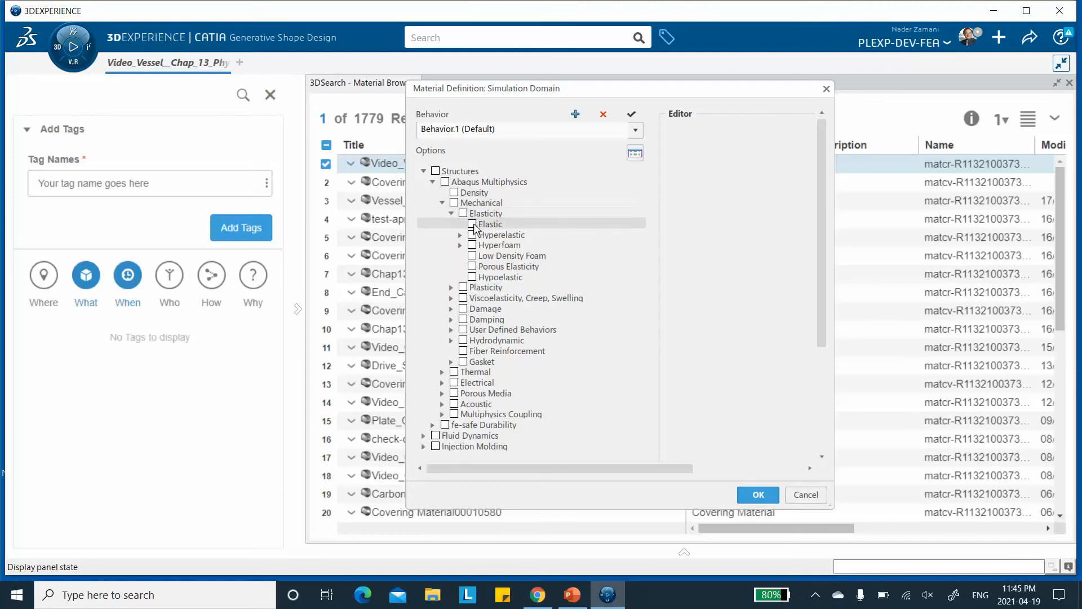
{"action": "left_click_drag", "start_coordinate": [833, 202], "coordinate": [915, 196]}
{"action": "left_click", "coordinate": [794, 133]}
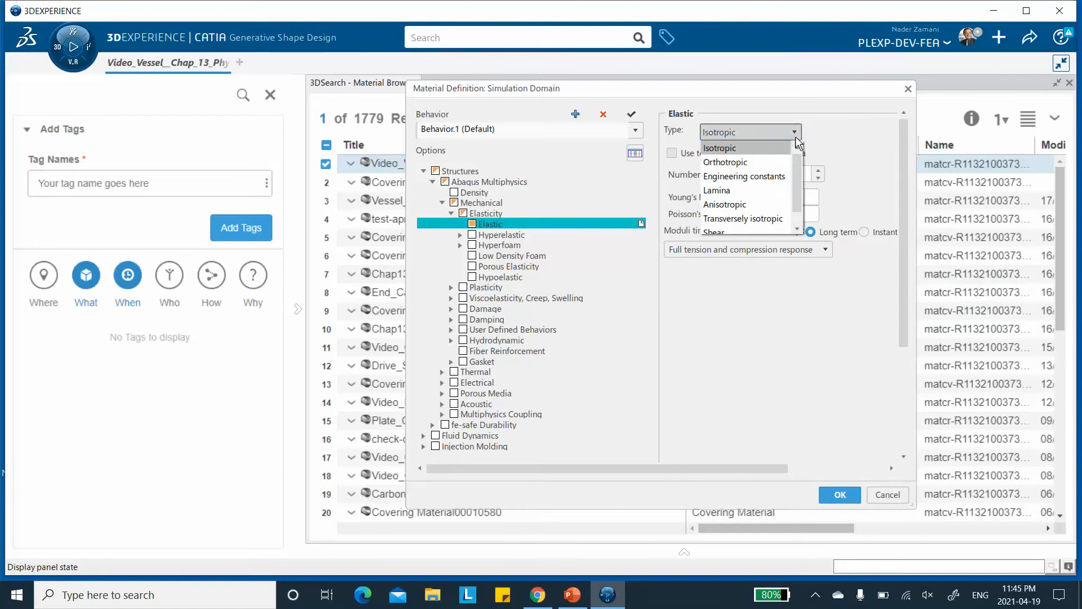
{"action": "left_click", "coordinate": [734, 191]}
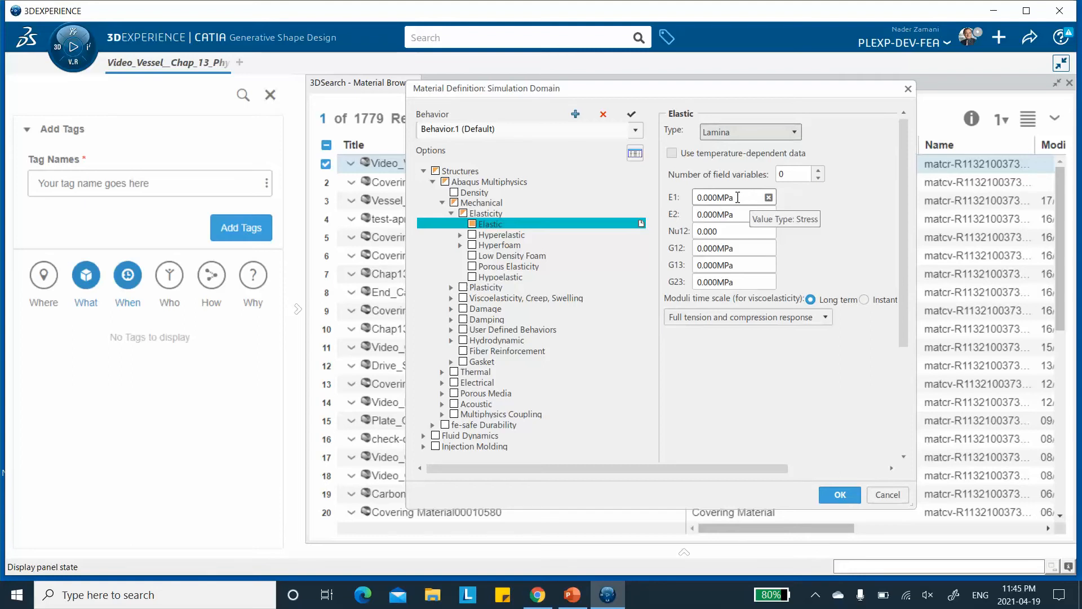
Check the elastic properties table on the reference slide and set E1 to 525000 MPa.
{"action": "left_click", "coordinate": [572, 594]}
{"action": "left_click", "coordinate": [116, 217]}
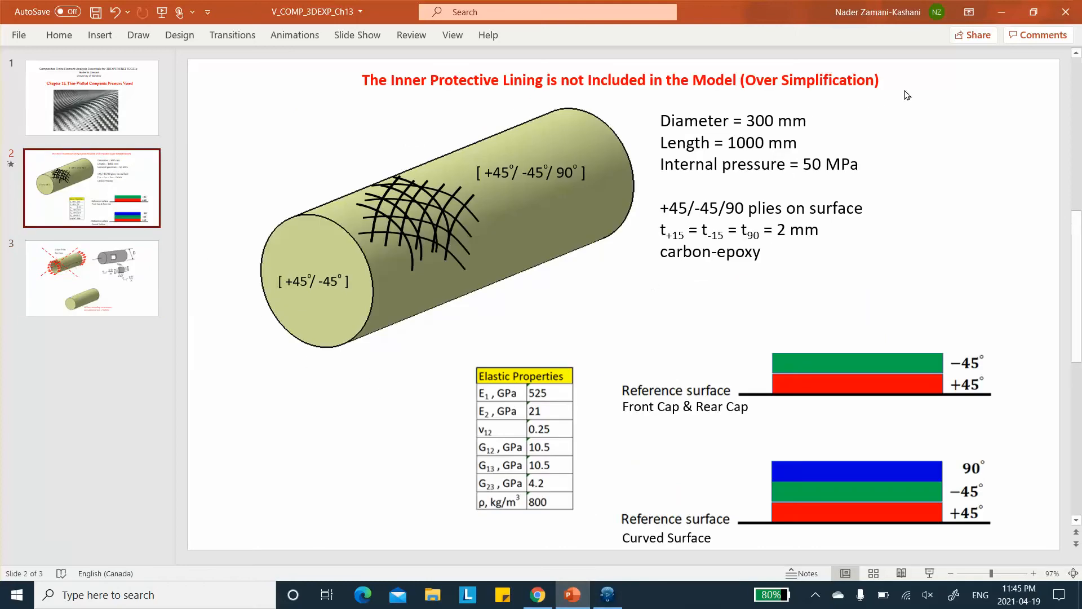
{"action": "left_click", "coordinate": [1001, 12]}
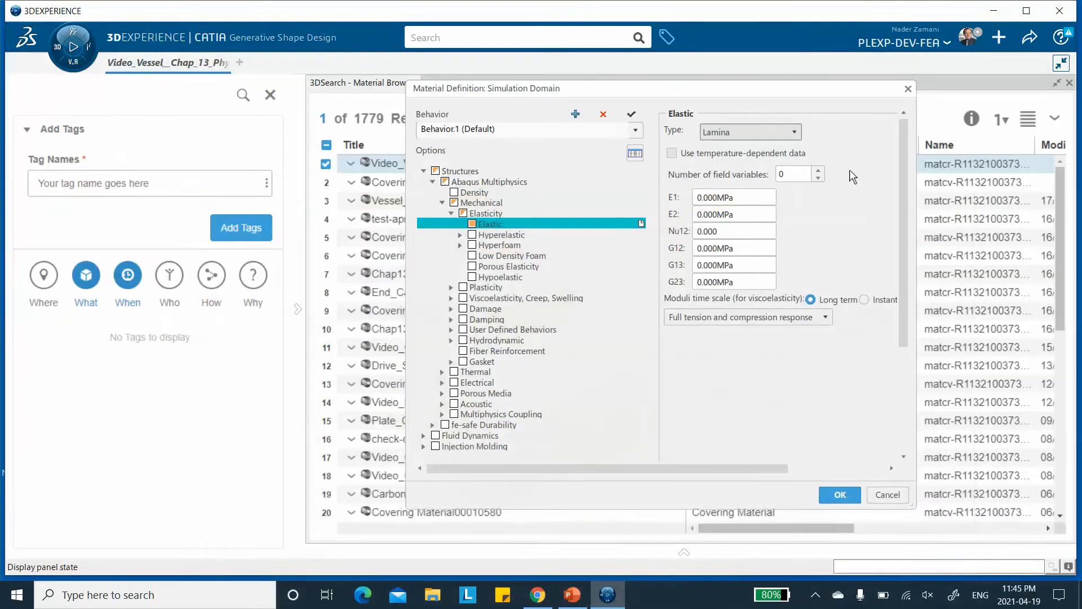
{"action": "left_click", "coordinate": [752, 196]}
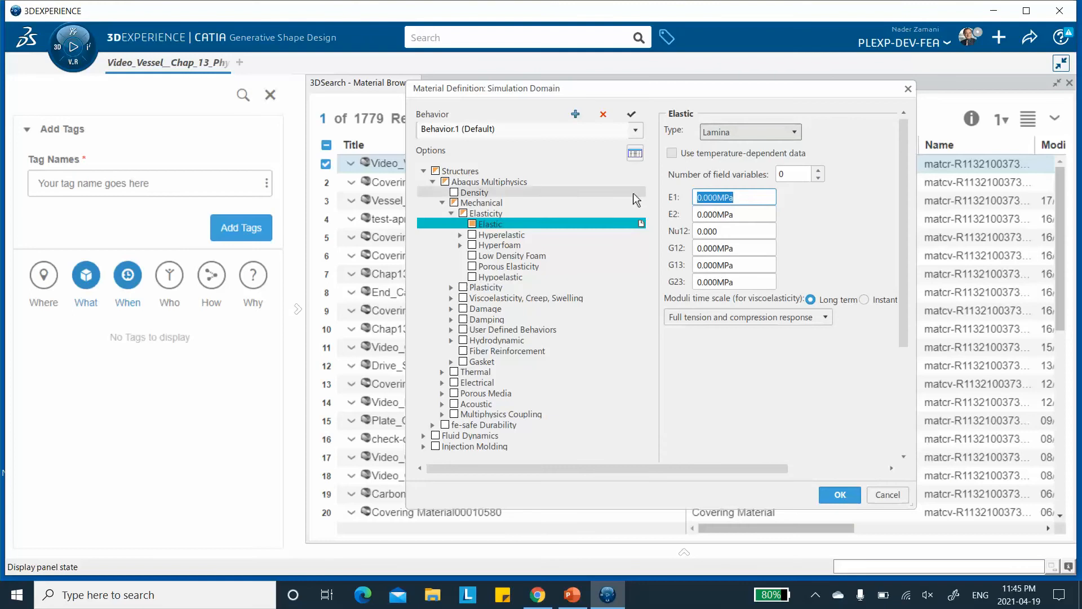
{"action": "type", "text": "%25000"}
{"action": "left_click", "coordinate": [706, 197]}
{"action": "key", "text": "BackSpace"}
{"action": "type", "text": "5"}
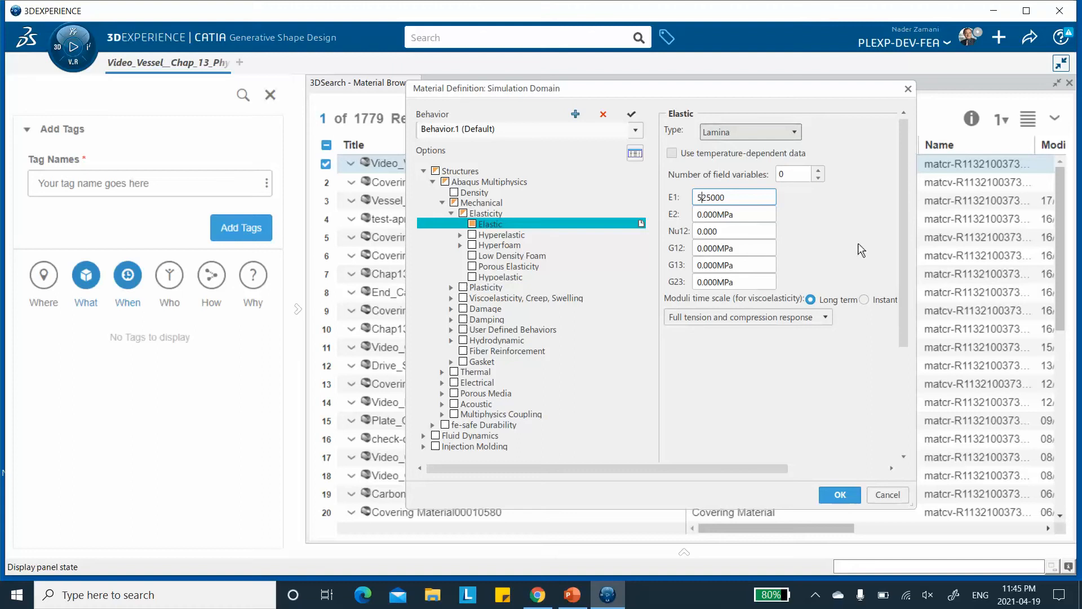
{"action": "left_click", "coordinate": [734, 214]}
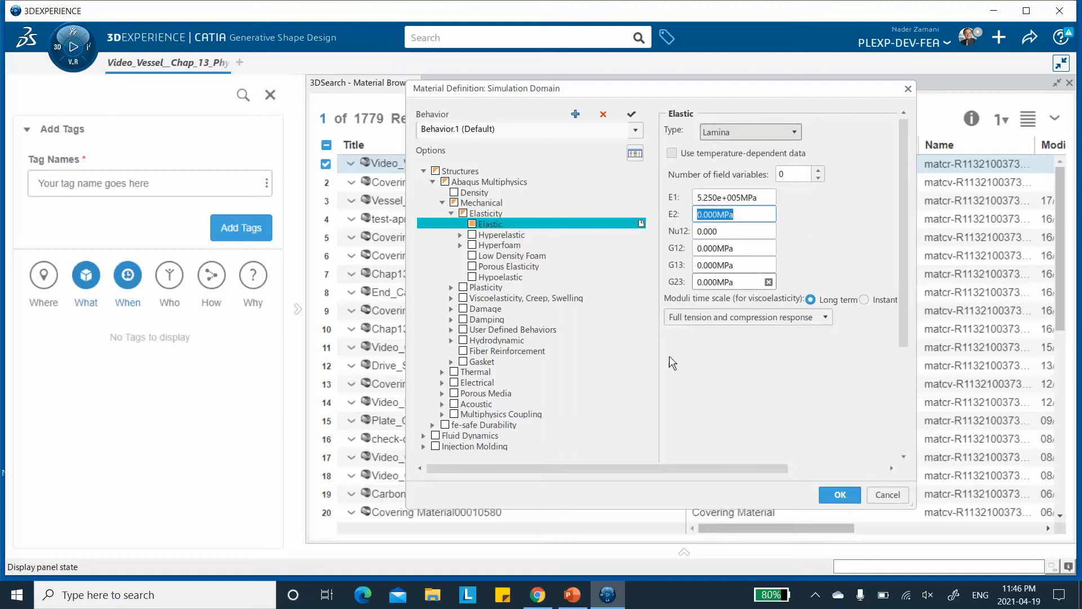
Set E2 to 21000 MPa and Nu12 to 0.25 in the lamina elastic properties.
{"action": "left_click", "coordinate": [585, 602]}
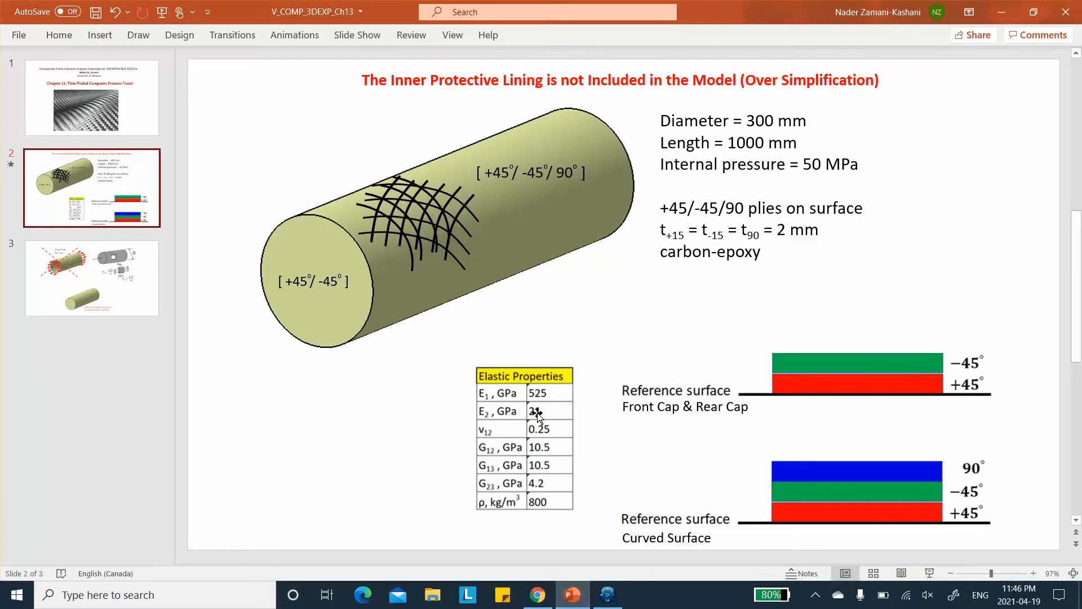
{"action": "left_click", "coordinate": [999, 11]}
{"action": "left_click", "coordinate": [741, 215]}
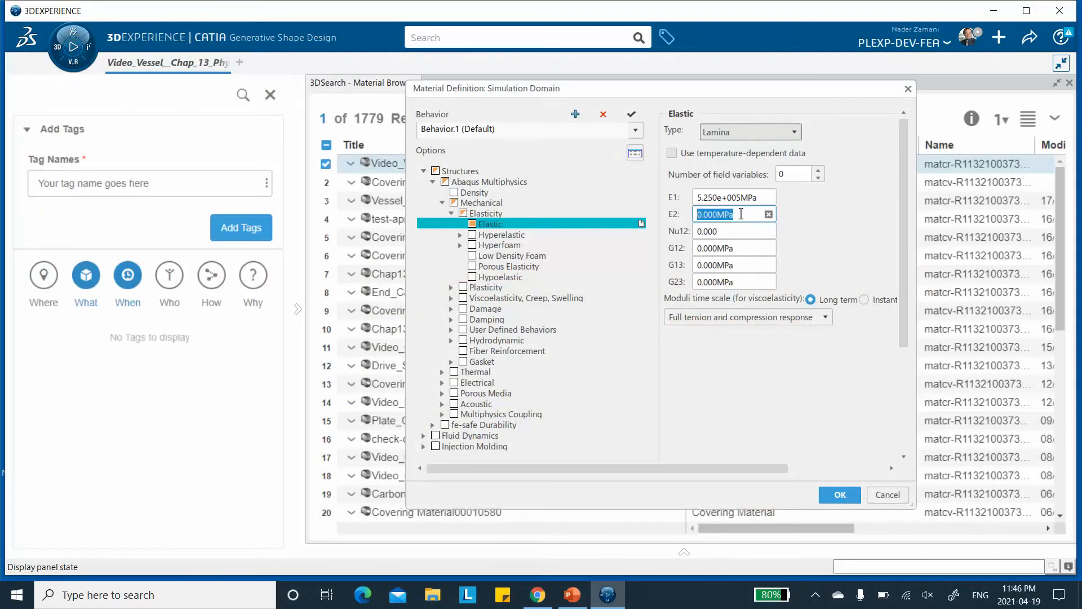
{"action": "type", "text": "210"}
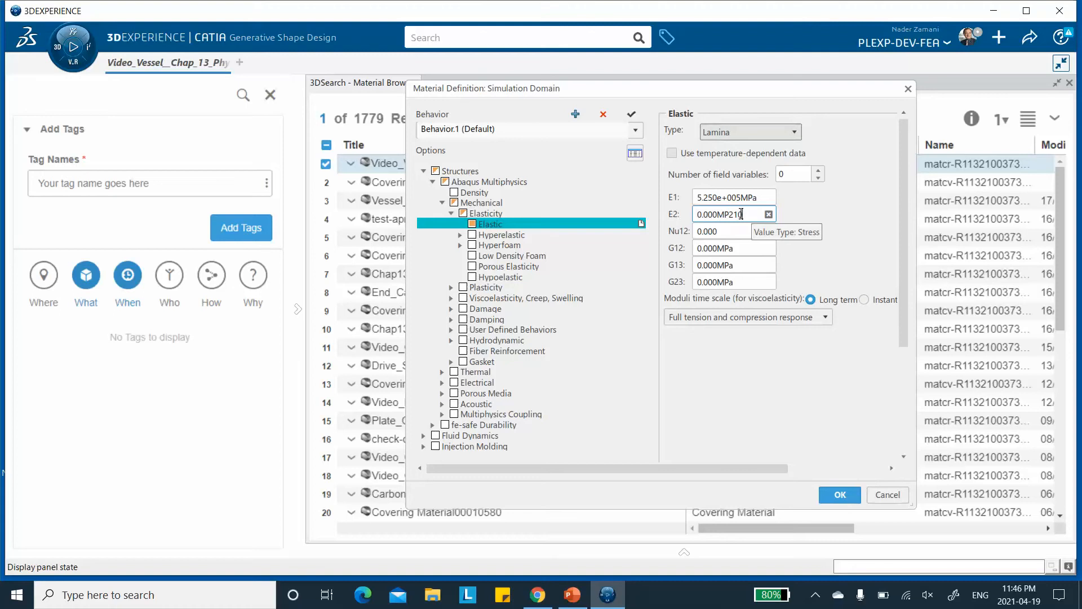
{"action": "key", "text": "BackSpace"}
{"action": "key", "text": "BackSpace"}
{"action": "key", "text": "BackSpace"}
{"action": "key", "text": "BackSpace"}
{"action": "key", "text": "BackSpace"}
{"action": "key", "text": "BackSpace"}
{"action": "key", "text": "BackSpace"}
{"action": "key", "text": "BackSpace"}
{"action": "key", "text": "BackSpace"}
{"action": "type", "text": "2"}
{"action": "left_click", "coordinate": [735, 232]}
{"action": "type", "text": "0.2"}
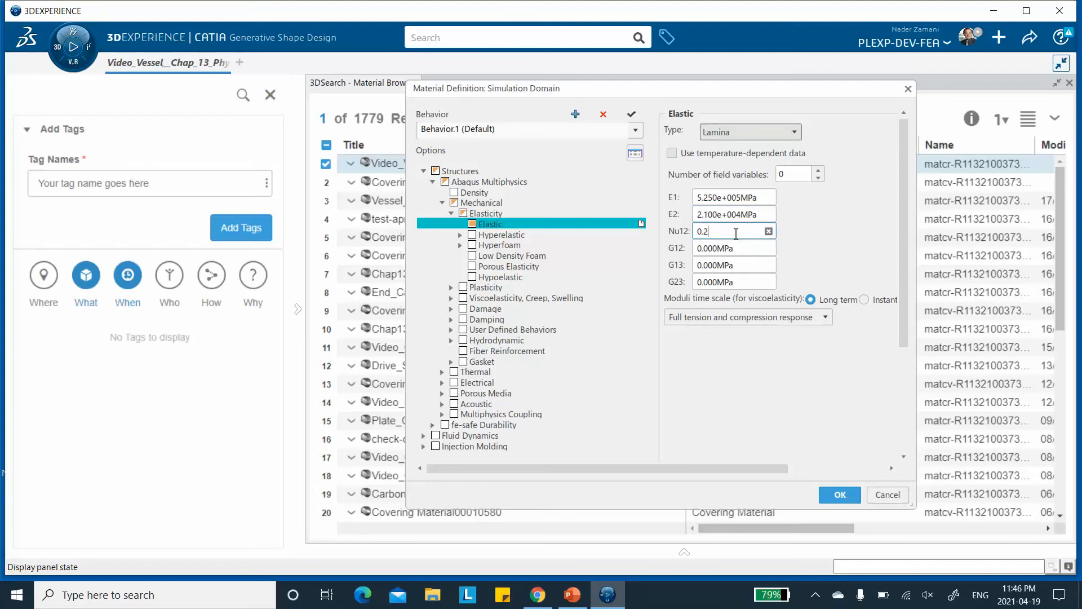
{"action": "type", "text": "5"}
Set G12 and G13 to 10500 MPa and G23 to 4.2 GPa, and confirm the material definition.
{"action": "left_click", "coordinate": [736, 249]}
{"action": "left_click", "coordinate": [572, 595]}
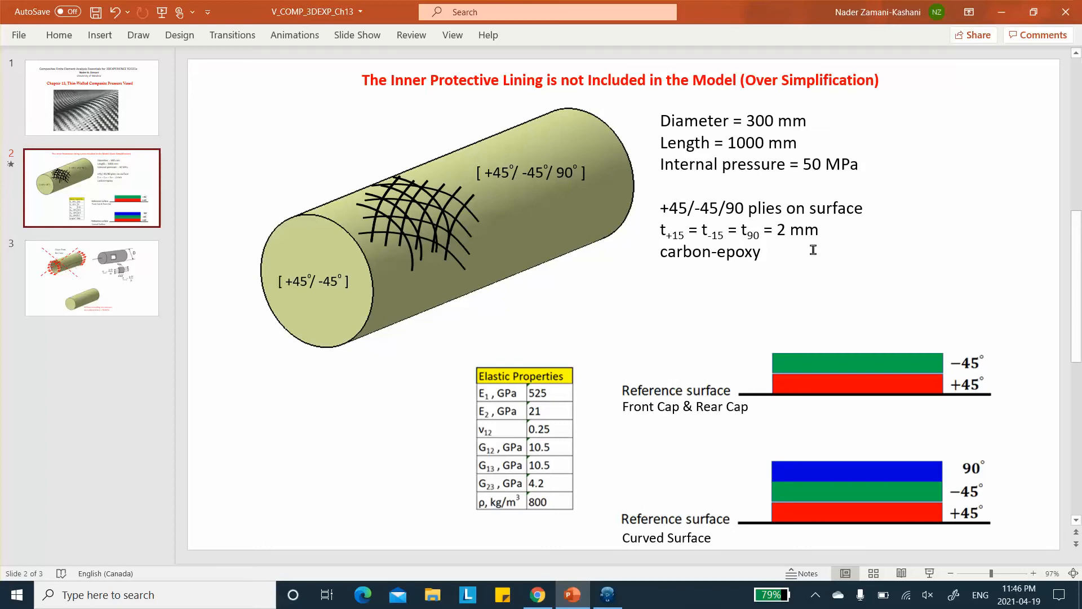
{"action": "left_click", "coordinate": [1002, 12]}
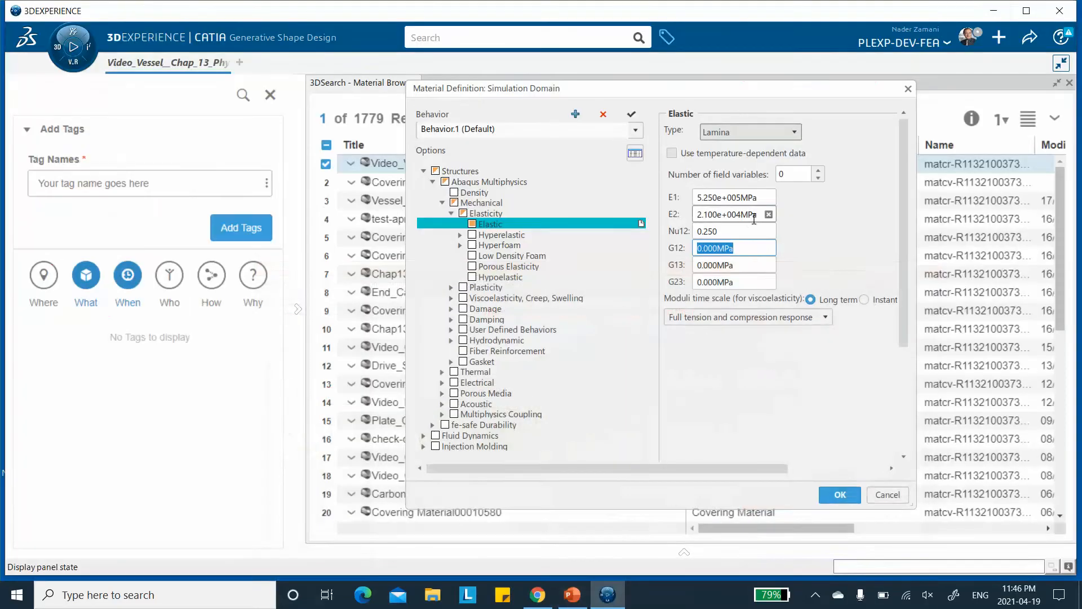
{"action": "type", "text": "1"}
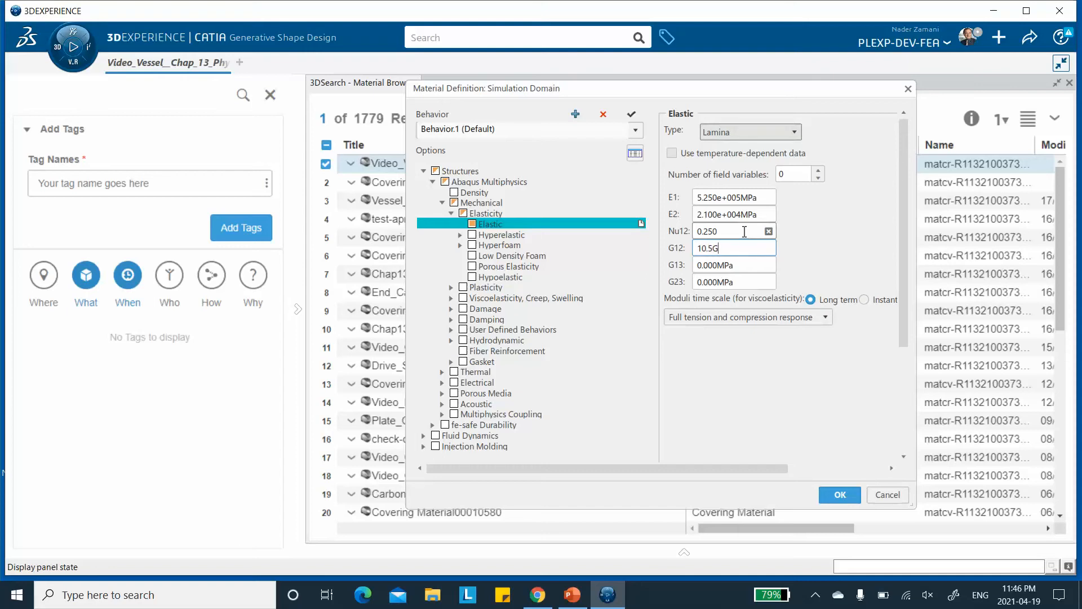
{"action": "left_click", "coordinate": [744, 265]}
{"action": "type", "text": "1"}
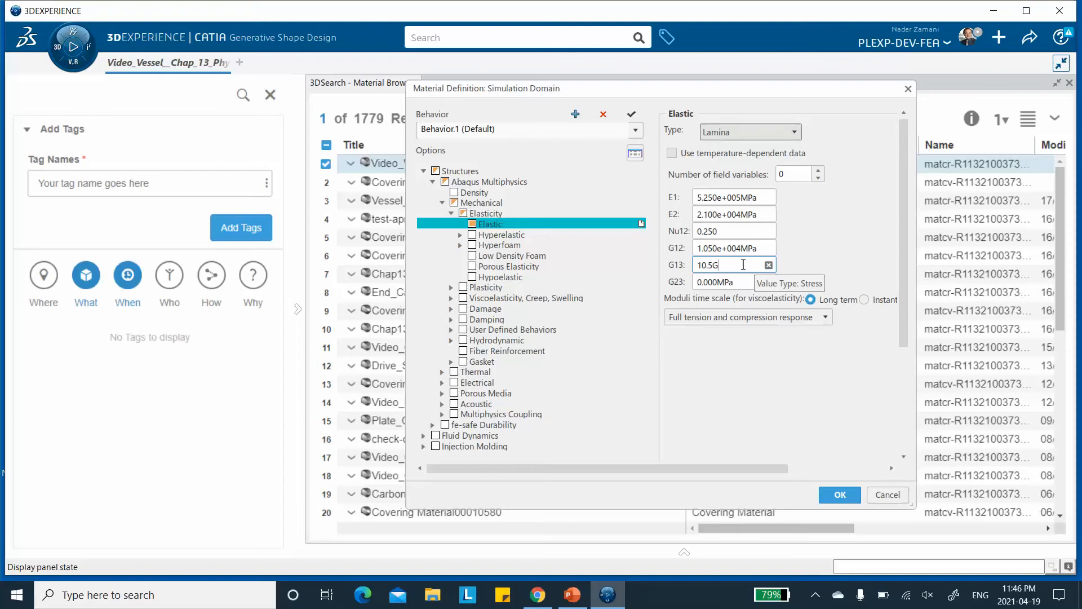
{"action": "left_click", "coordinate": [738, 280]}
{"action": "type", "text": "4.2GPa"}
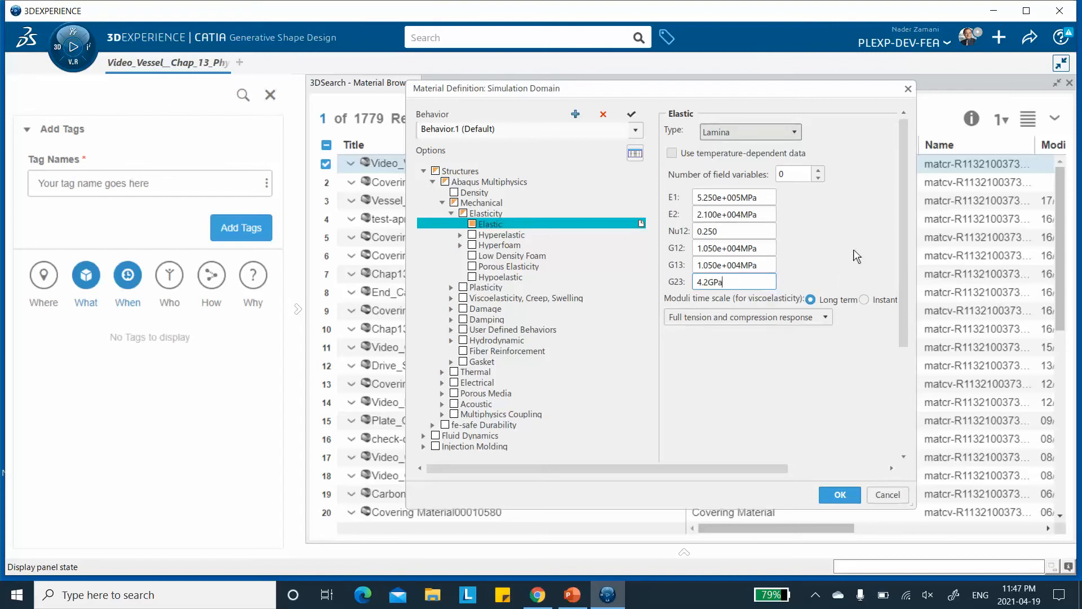
{"action": "left_click", "coordinate": [840, 494]}
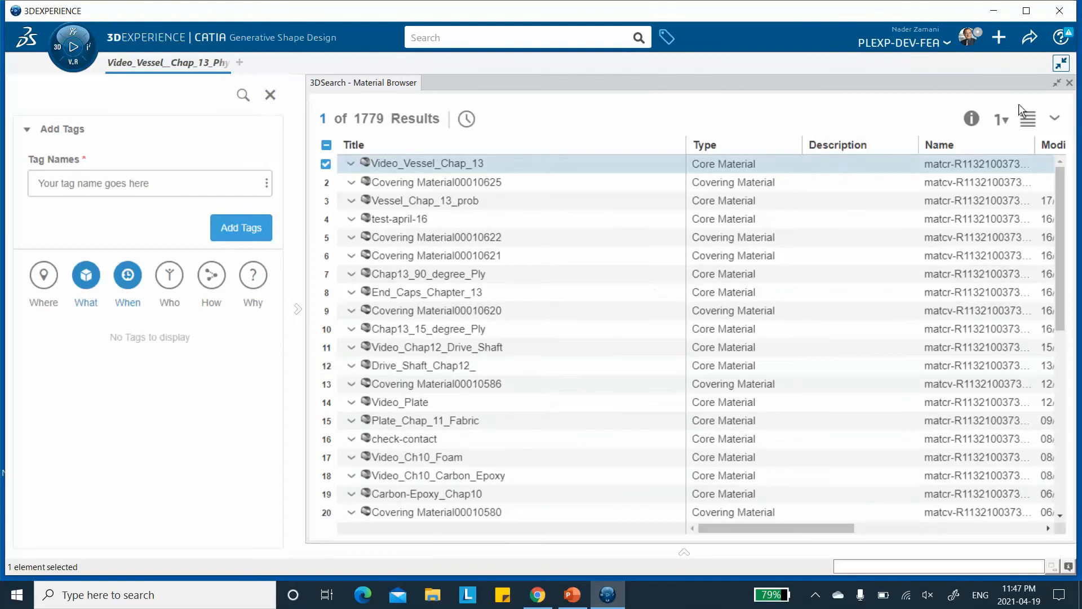
Close the material browser and return to the vessel model.
{"action": "left_click", "coordinate": [1069, 83]}
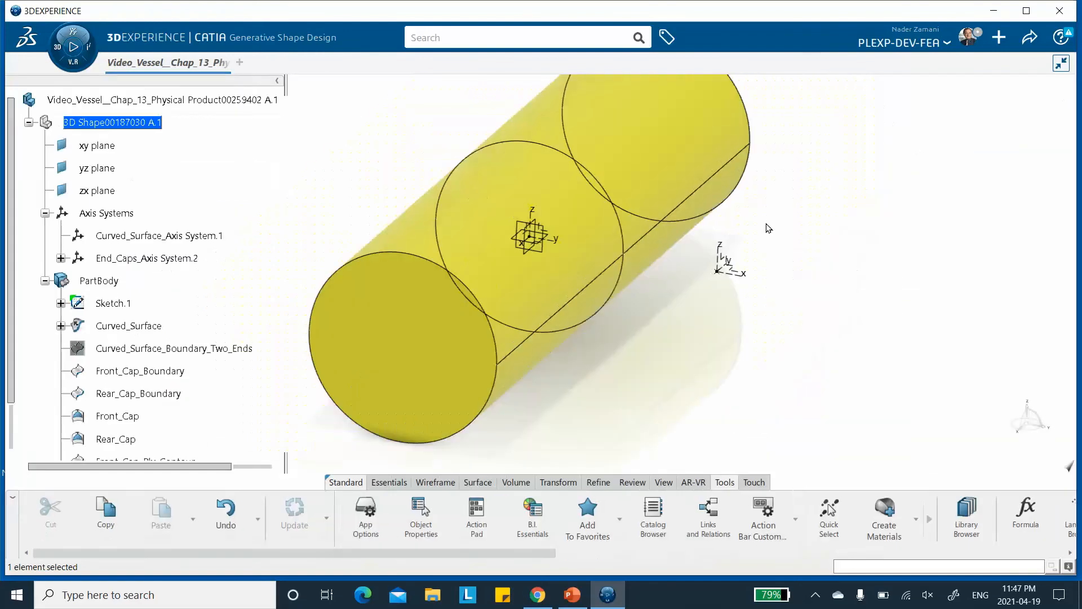
{"action": "middle_click_drag", "start_coordinate": [765, 210], "coordinate": [707, 219]}
{"action": "scroll", "coordinate": [214, 199], "scroll_direction": "down", "scroll_amount": 2}
{"action": "scroll", "coordinate": [208, 200], "scroll_direction": "down", "scroll_amount": 2}
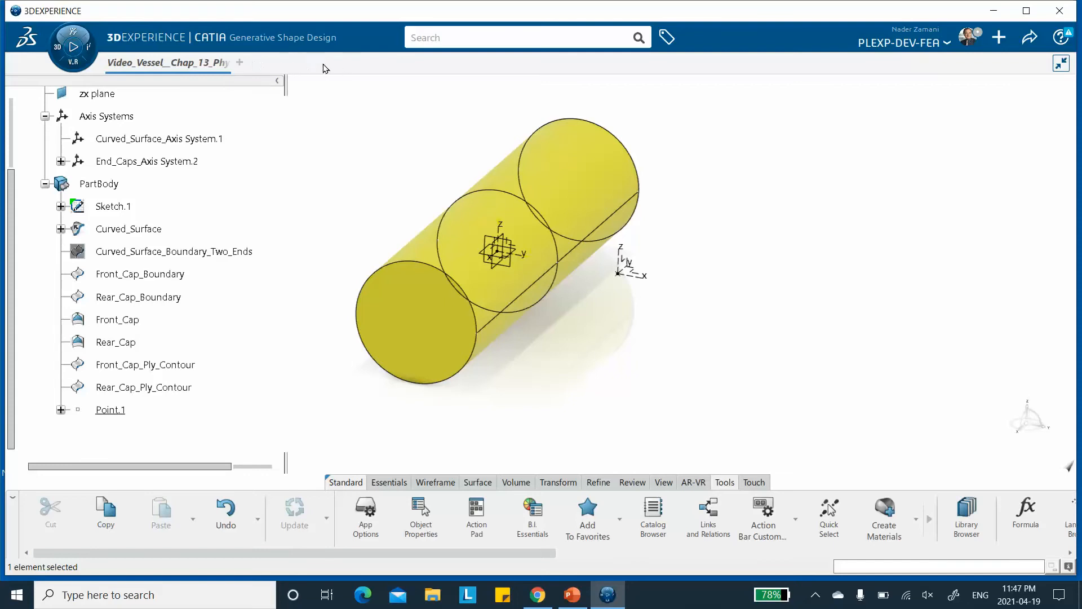
Open the Material Definition app in its own tab, then return to the vessel model tab.
{"action": "left_click", "coordinate": [59, 54]}
{"action": "left_click", "coordinate": [59, 53]}
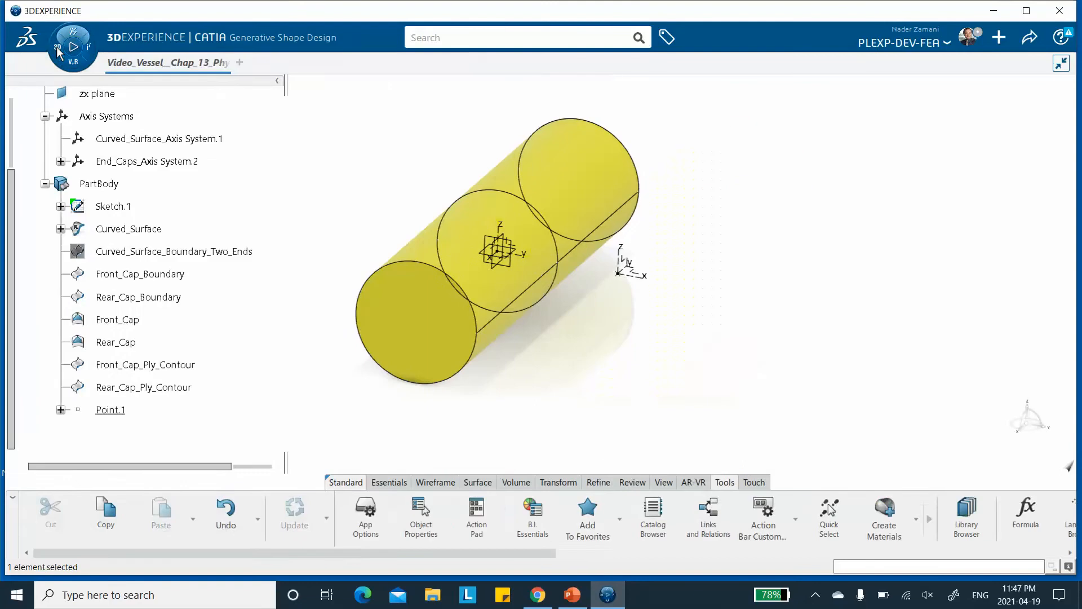
{"action": "left_click", "coordinate": [59, 53]}
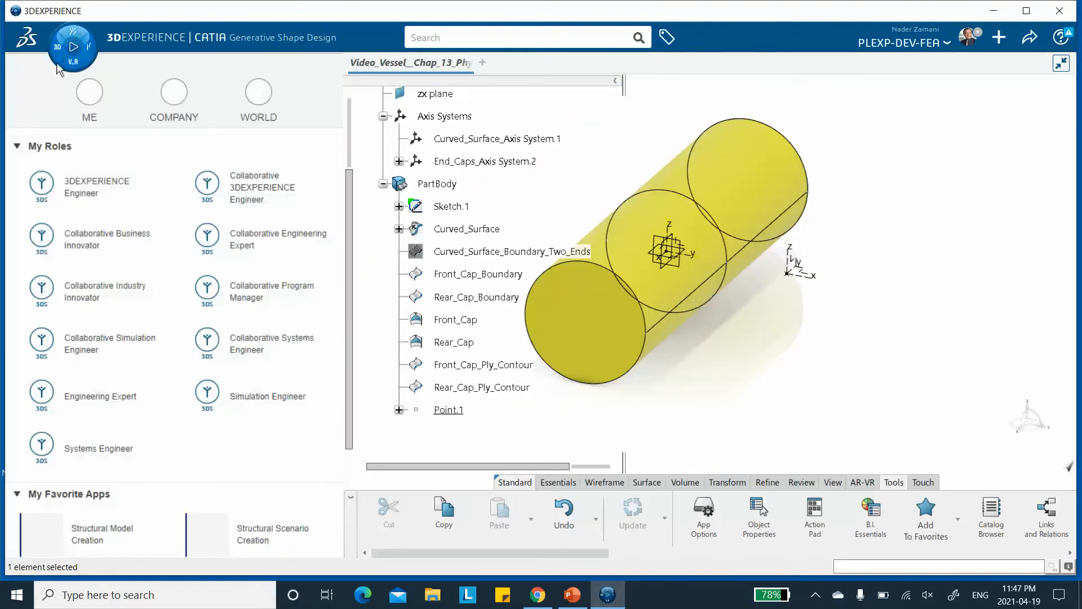
{"action": "scroll", "coordinate": [115, 228], "scroll_direction": "down", "scroll_amount": 2}
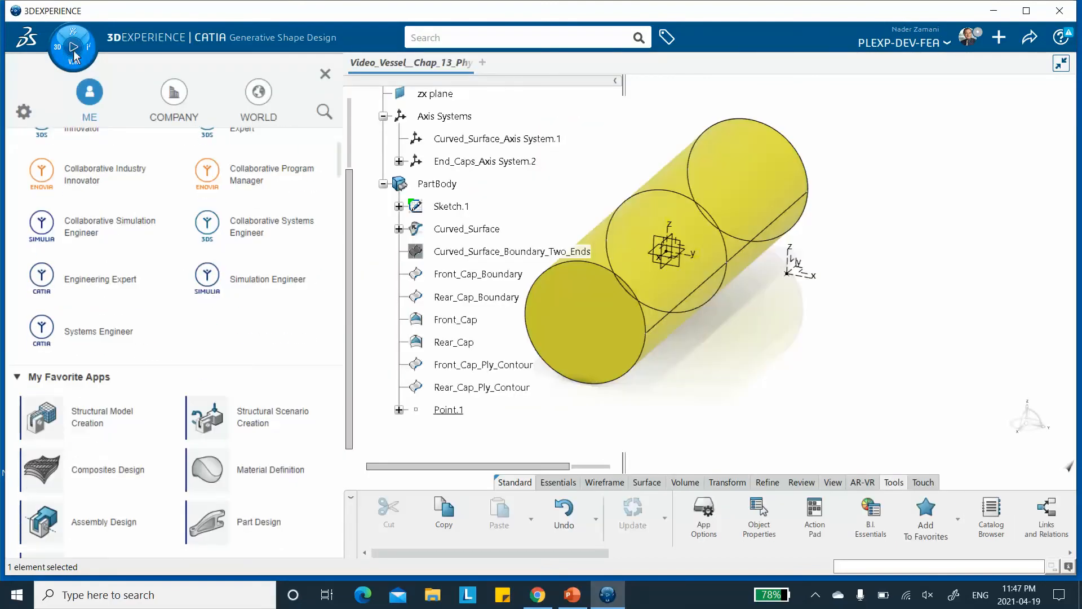
{"action": "scroll", "coordinate": [133, 214], "scroll_direction": "down", "scroll_amount": 2}
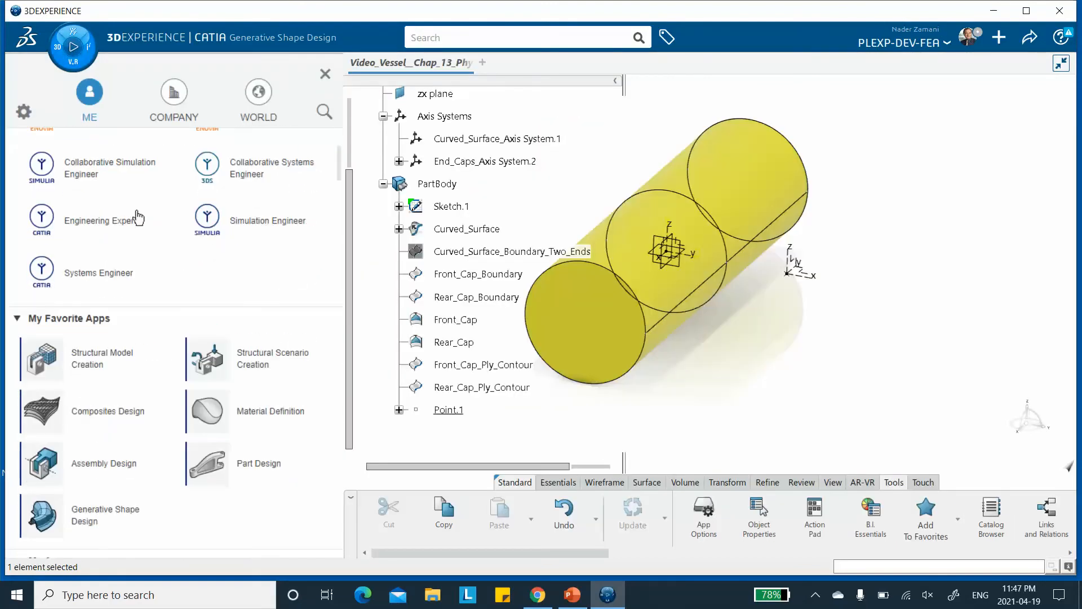
{"action": "left_click", "coordinate": [267, 420]}
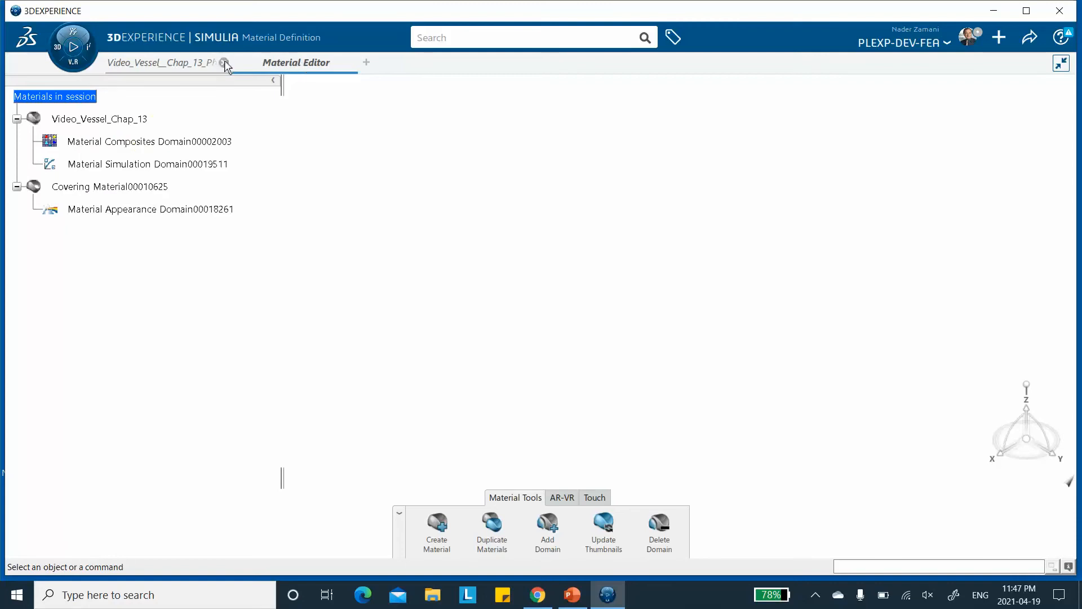
{"action": "mouse_move", "coordinate": [183, 64]}
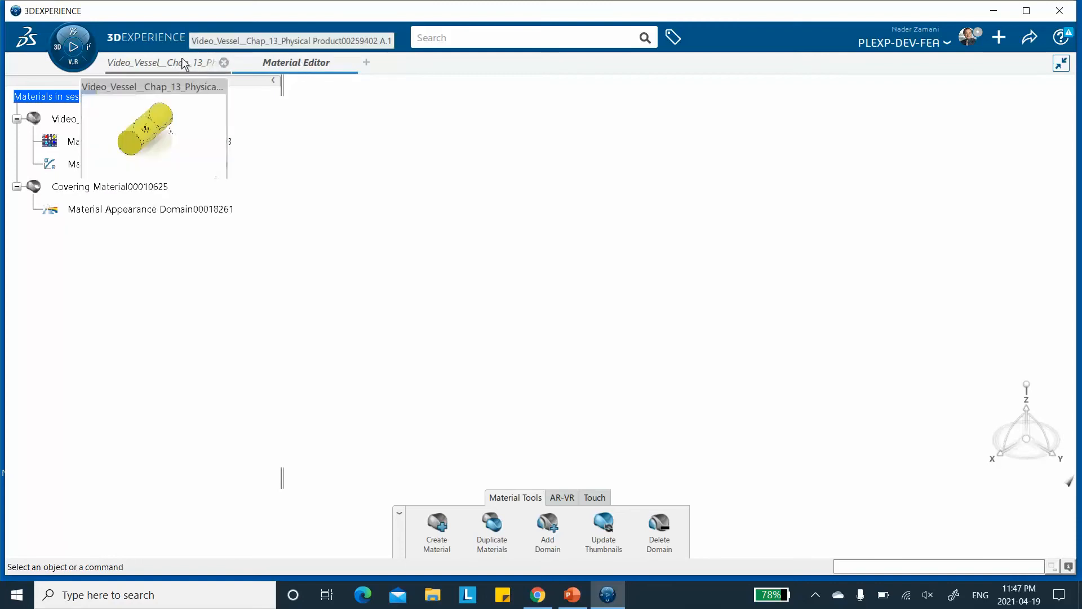
{"action": "left_click", "coordinate": [191, 62]}
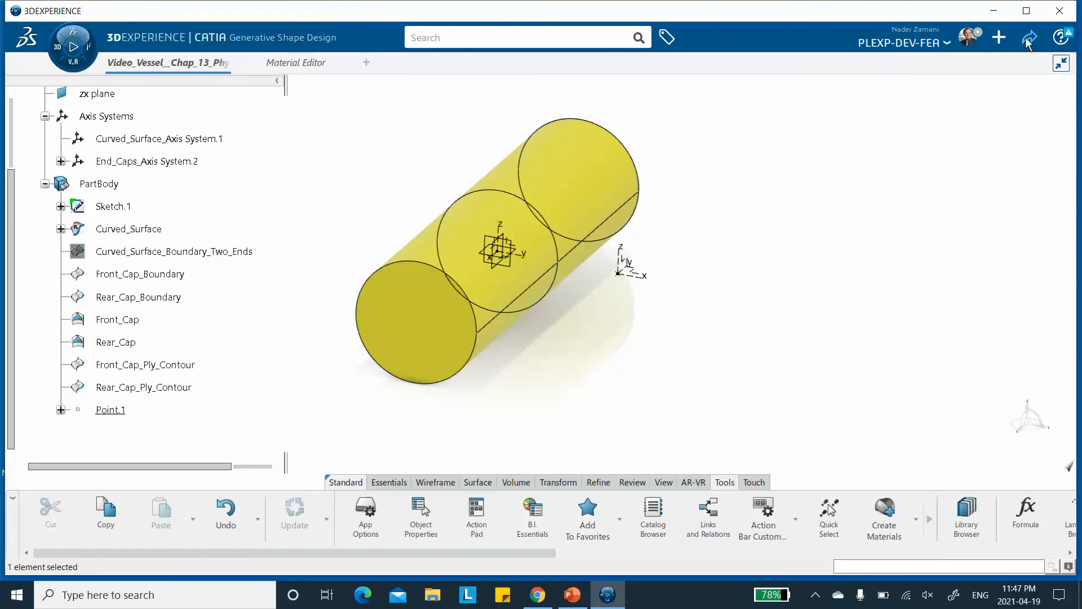
Save the vessel model.
{"action": "left_click", "coordinate": [1030, 38]}
{"action": "left_click", "coordinate": [953, 66]}
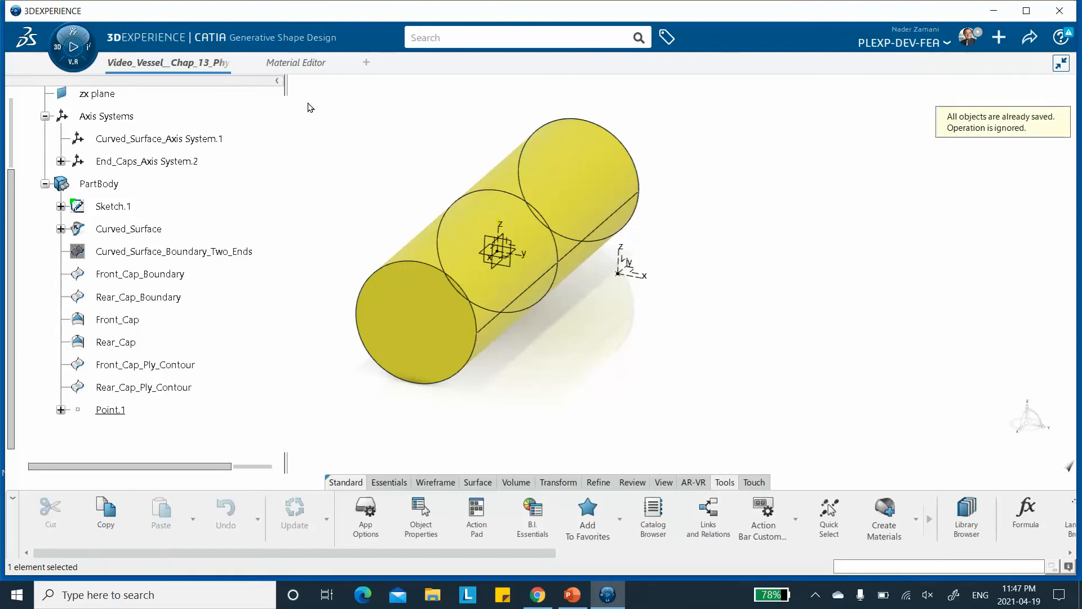
{"action": "left_click", "coordinate": [287, 63]}
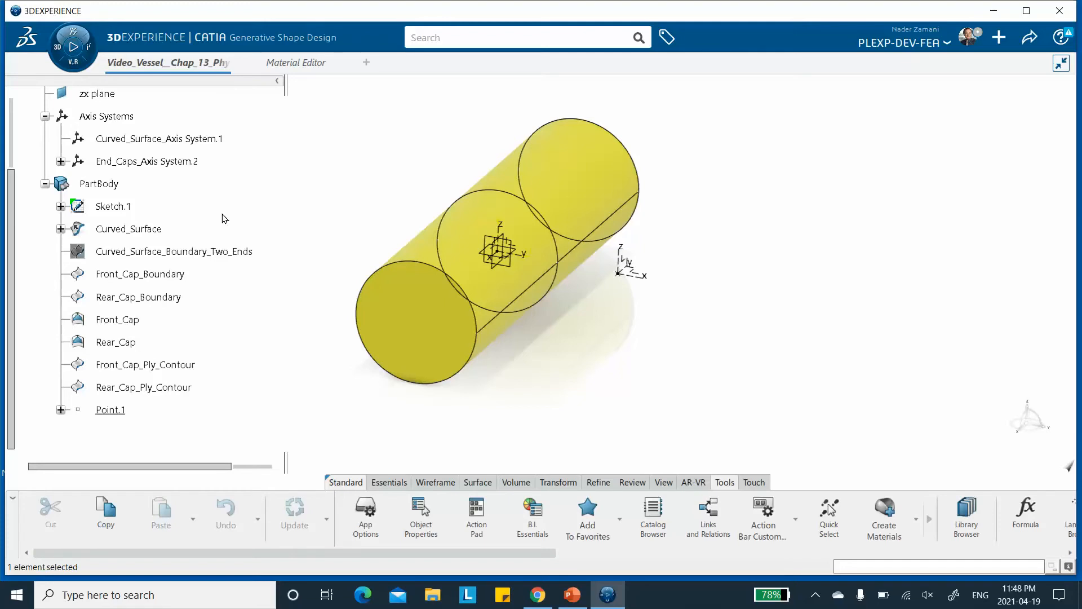
Switch to the Composites Design app from the favorite apps.
{"action": "left_click", "coordinate": [59, 51]}
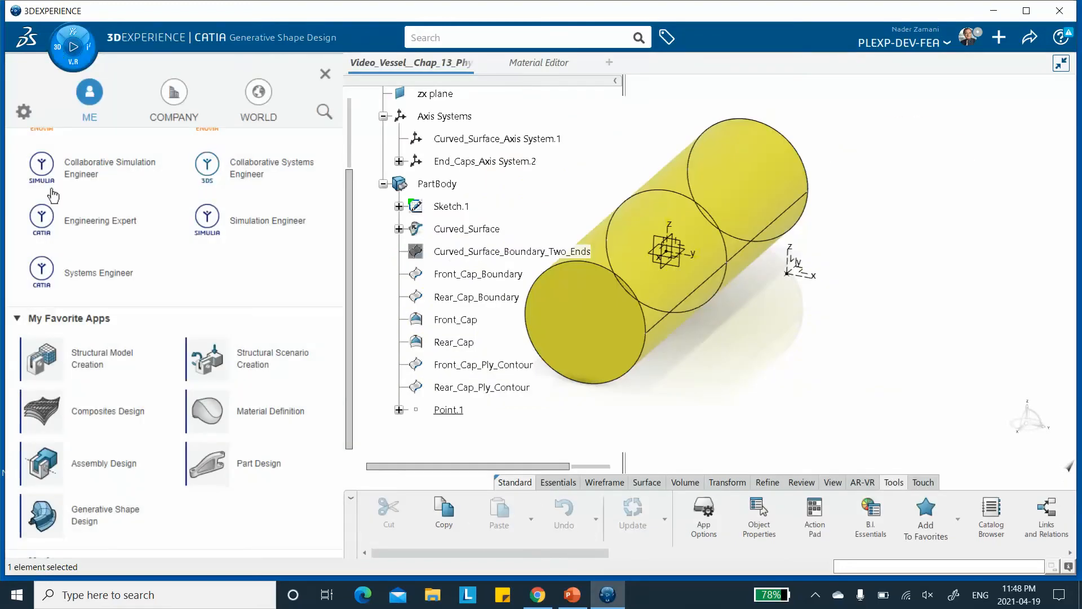
{"action": "left_click", "coordinate": [105, 419]}
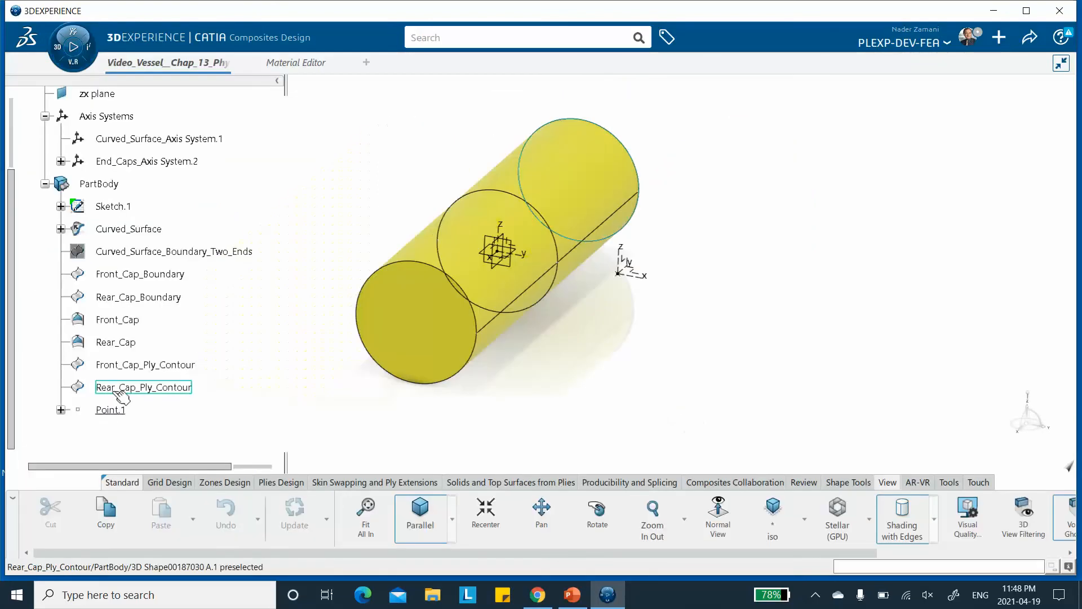
{"action": "left_click", "coordinate": [120, 390]}
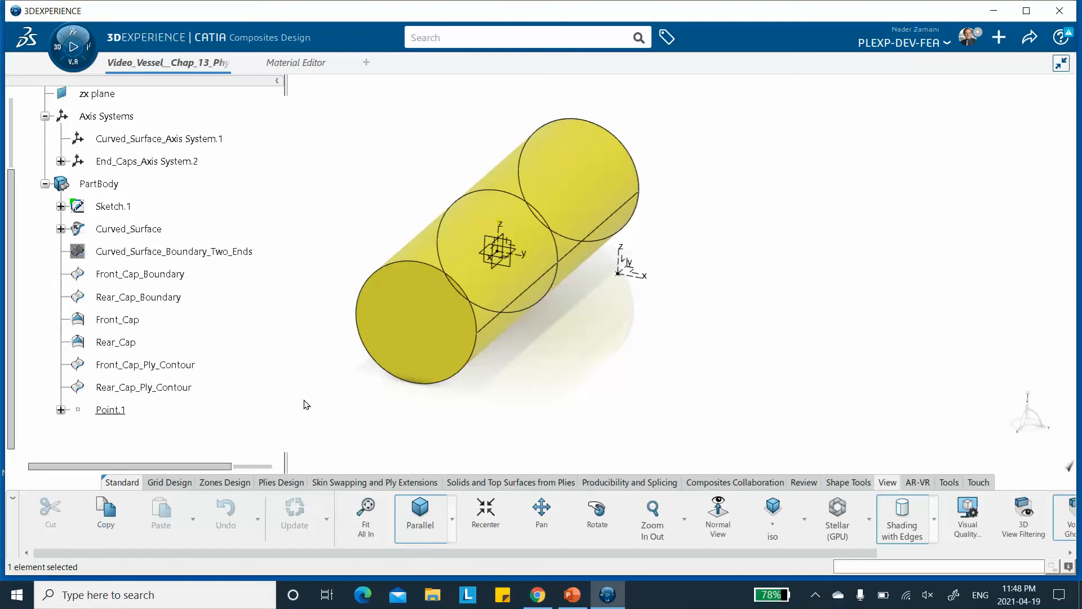
Open Composites Parameters and add the Video_Vessel_Chap_13 material from the database via the Material Editor.
{"action": "left_click", "coordinate": [283, 482]}
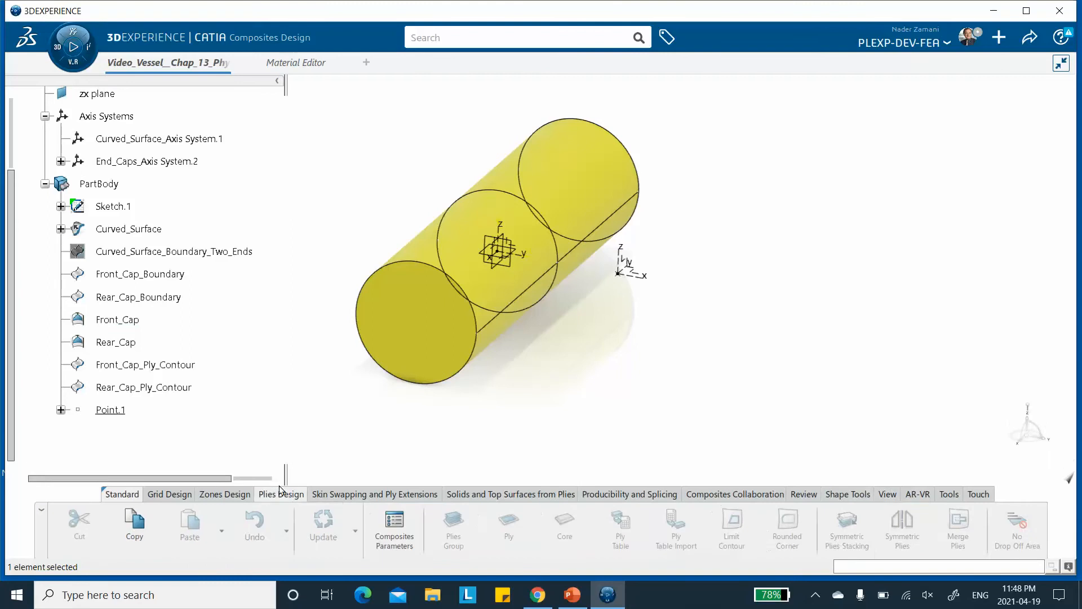
{"action": "left_click", "coordinate": [392, 530]}
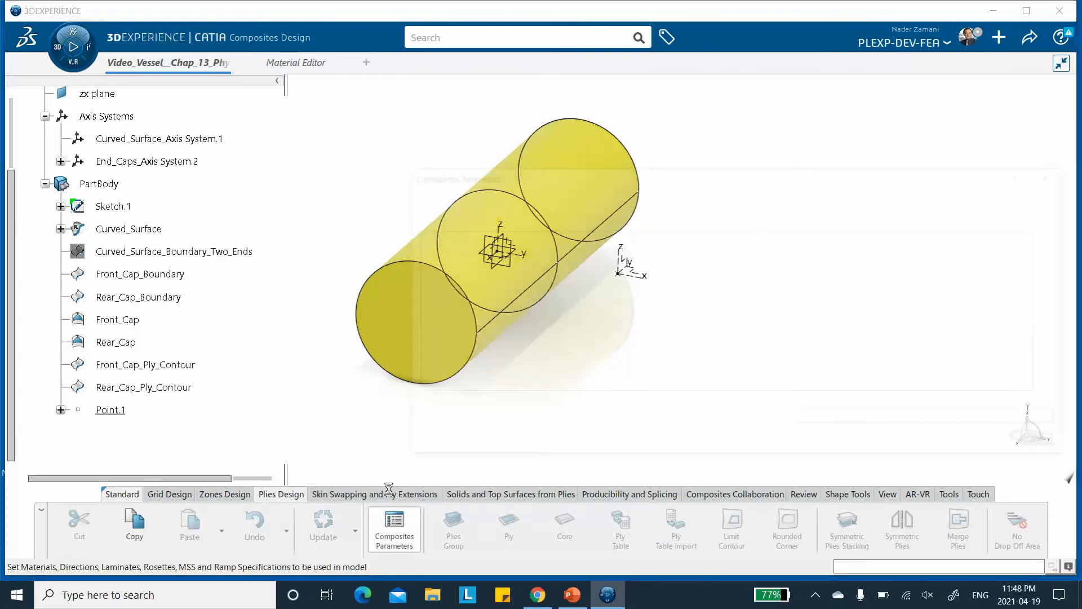
{"action": "left_click", "coordinate": [428, 221]}
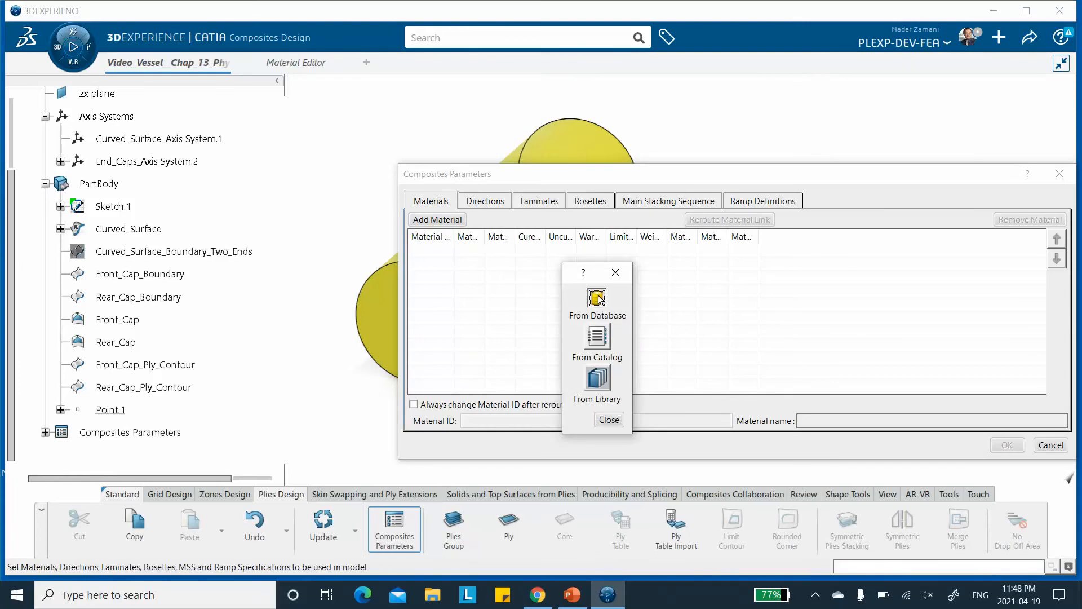
{"action": "left_click", "coordinate": [597, 299]}
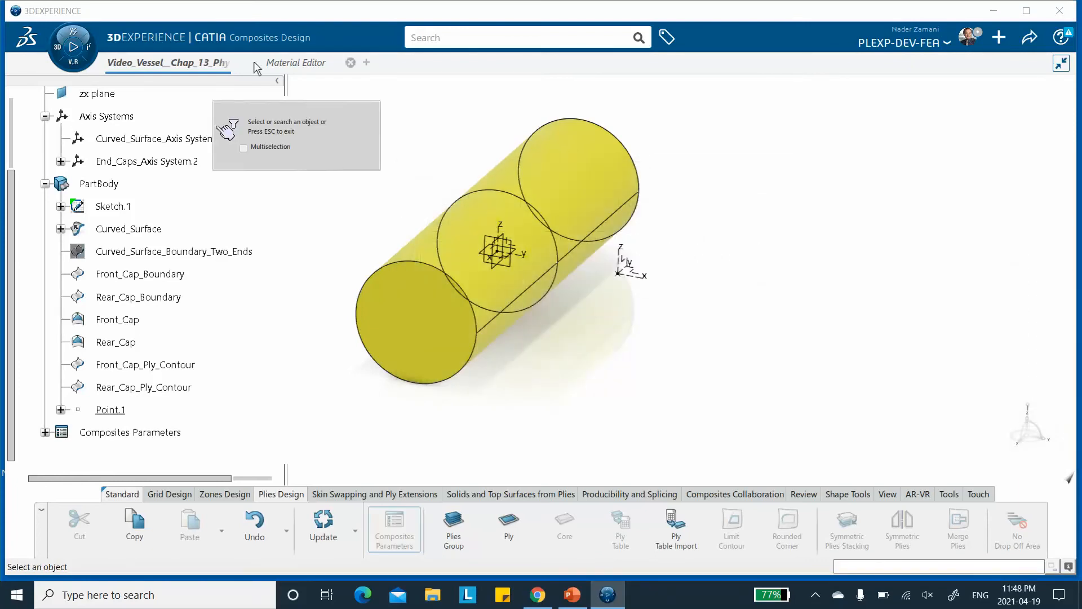
{"action": "mouse_move", "coordinate": [280, 62]}
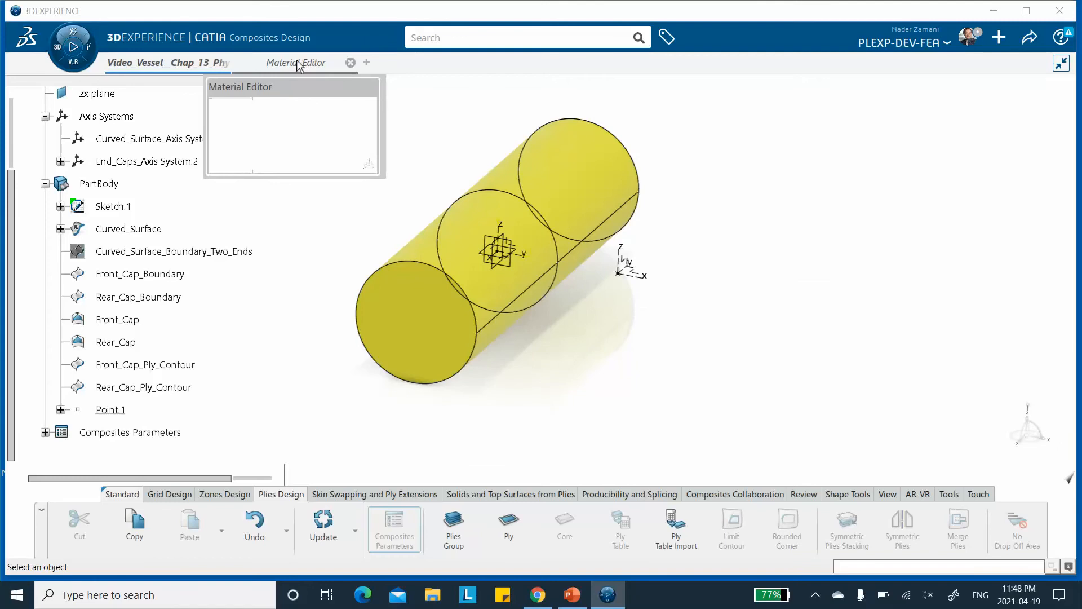
{"action": "left_click", "coordinate": [286, 62]}
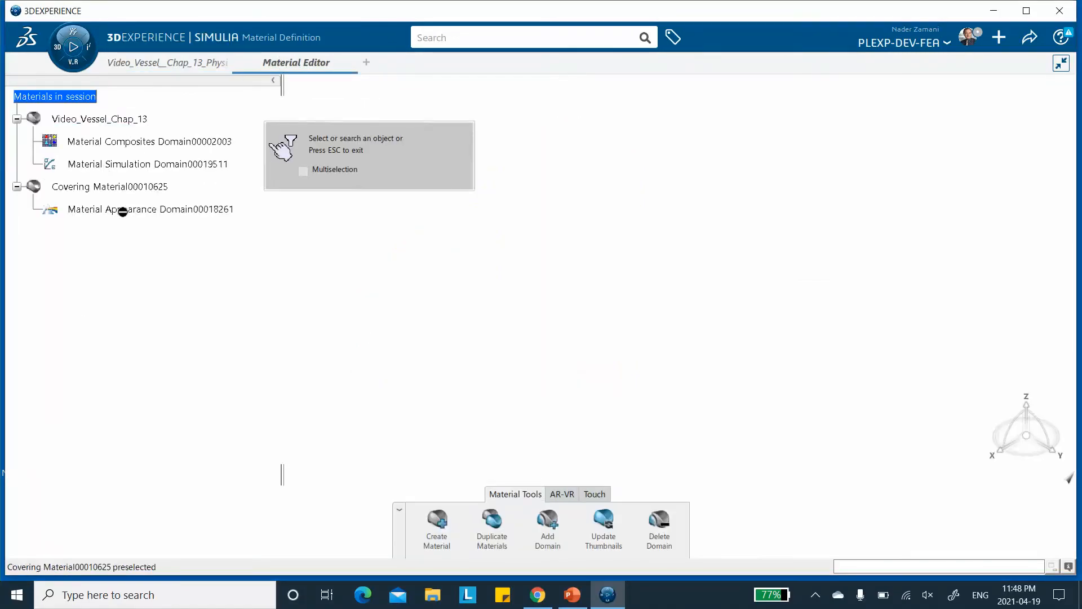
{"action": "left_click", "coordinate": [97, 119]}
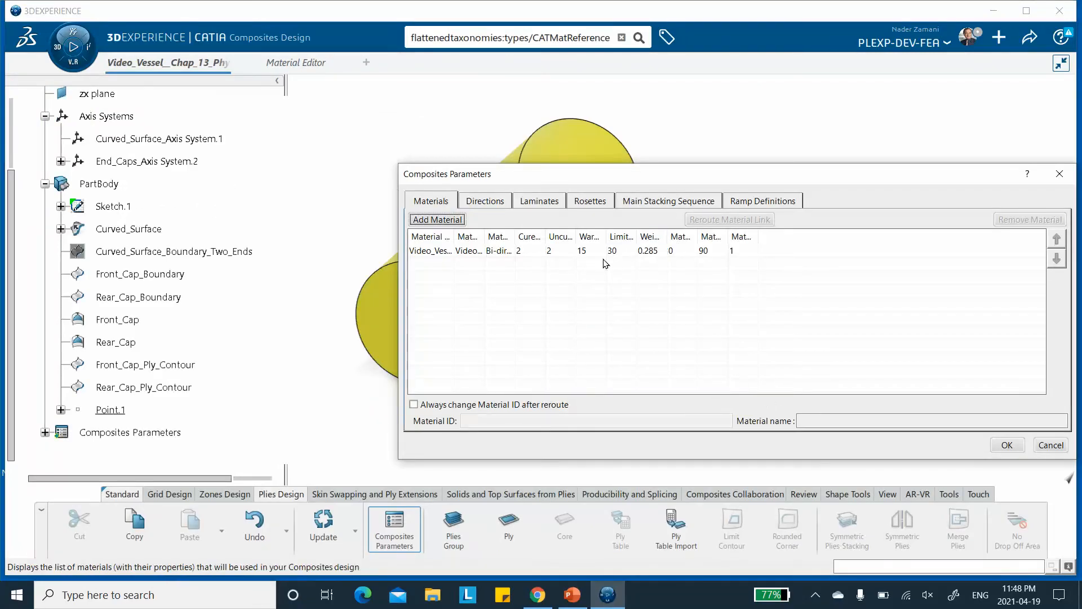
Add a rosette on Curved_Surface_Axis System.1 with 90° transfer guided by the Sketch.1 circle.
{"action": "left_click", "coordinate": [587, 204]}
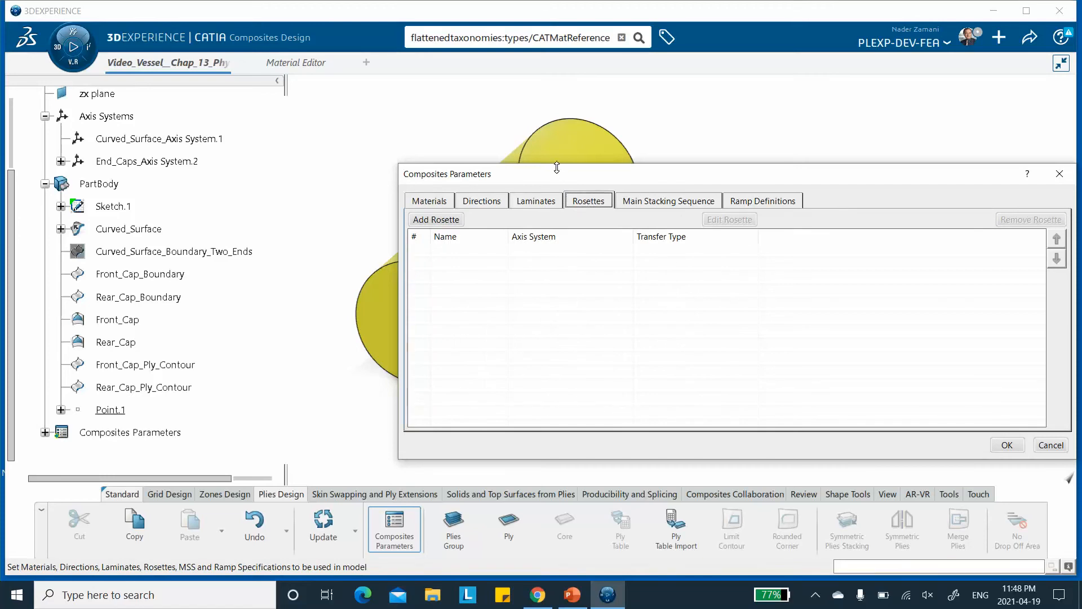
{"action": "left_click_drag", "start_coordinate": [560, 175], "coordinate": [641, 168]}
{"action": "left_click", "coordinate": [522, 212]}
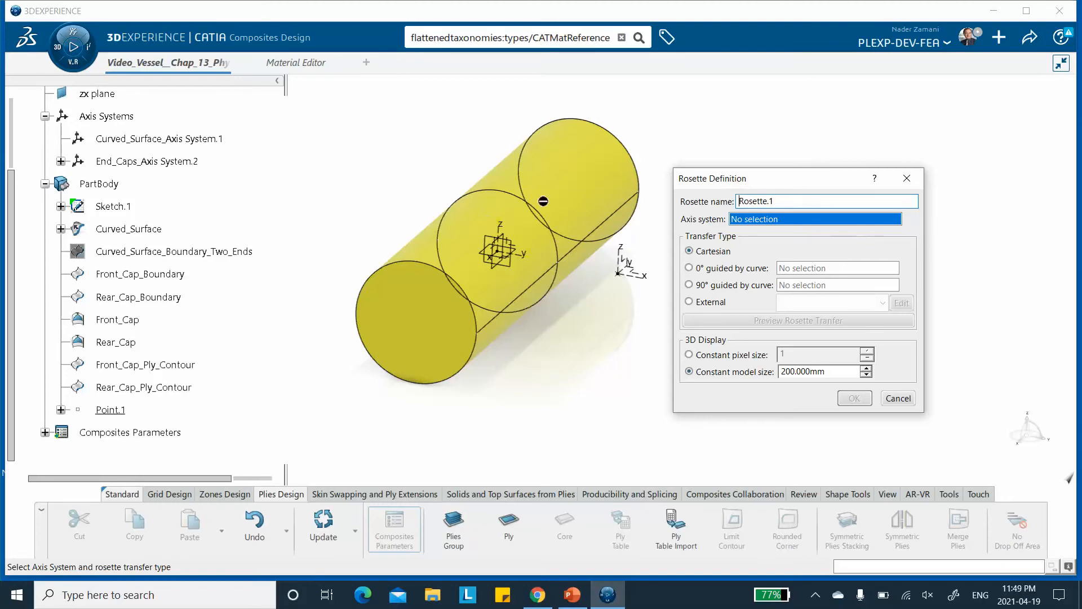
{"action": "left_click", "coordinate": [159, 141]}
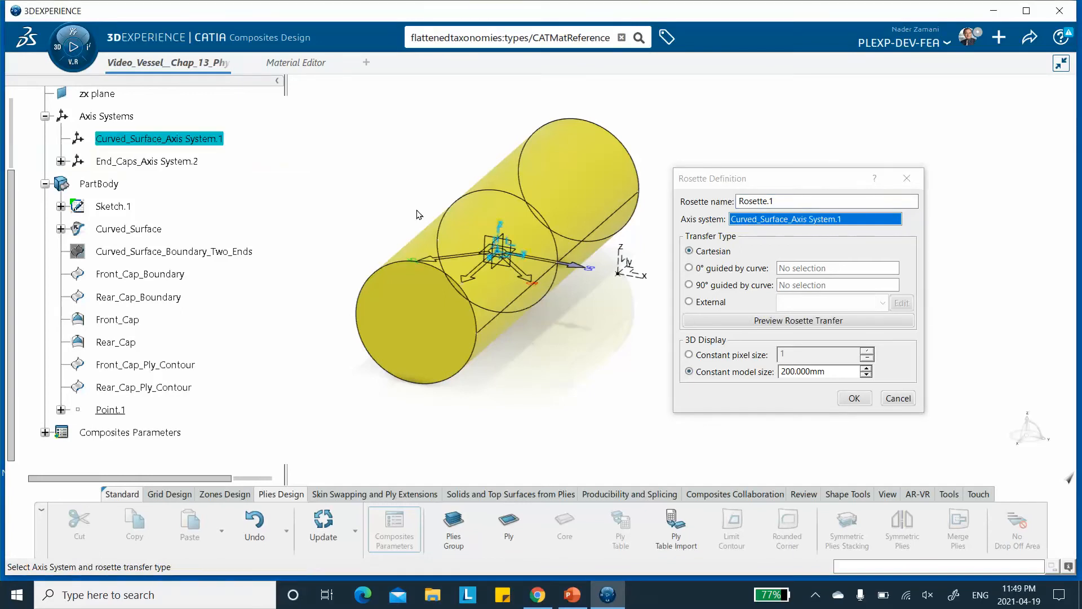
{"action": "left_click", "coordinate": [689, 285]}
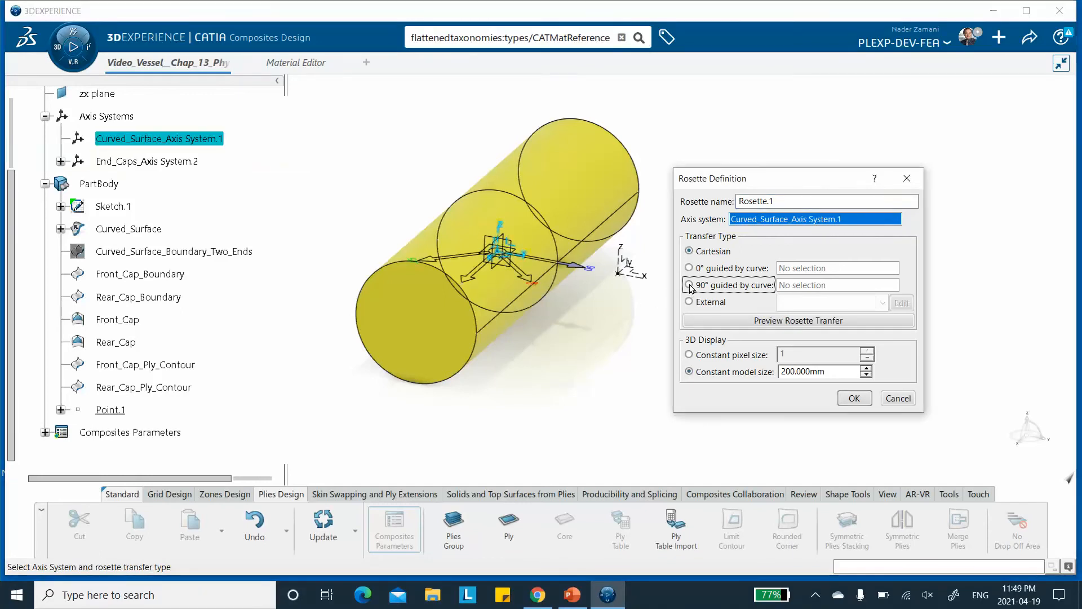
{"action": "left_click", "coordinate": [506, 197]}
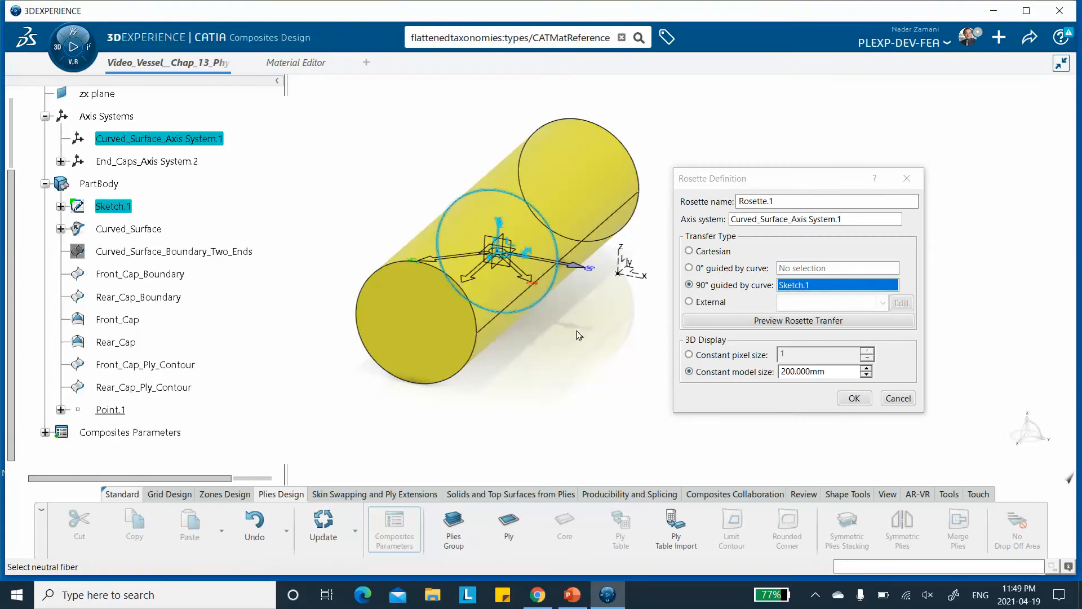
{"action": "middle_click_drag", "start_coordinate": [580, 337], "coordinate": [563, 309]}
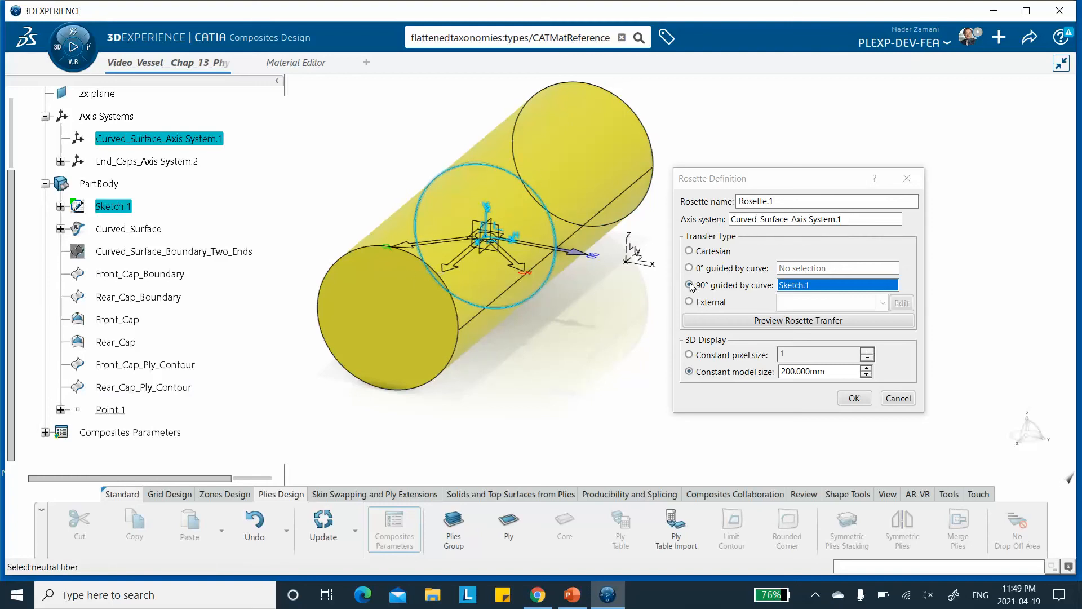
{"action": "mouse_move", "coordinate": [691, 287]}
{"action": "left_click", "coordinate": [855, 399]}
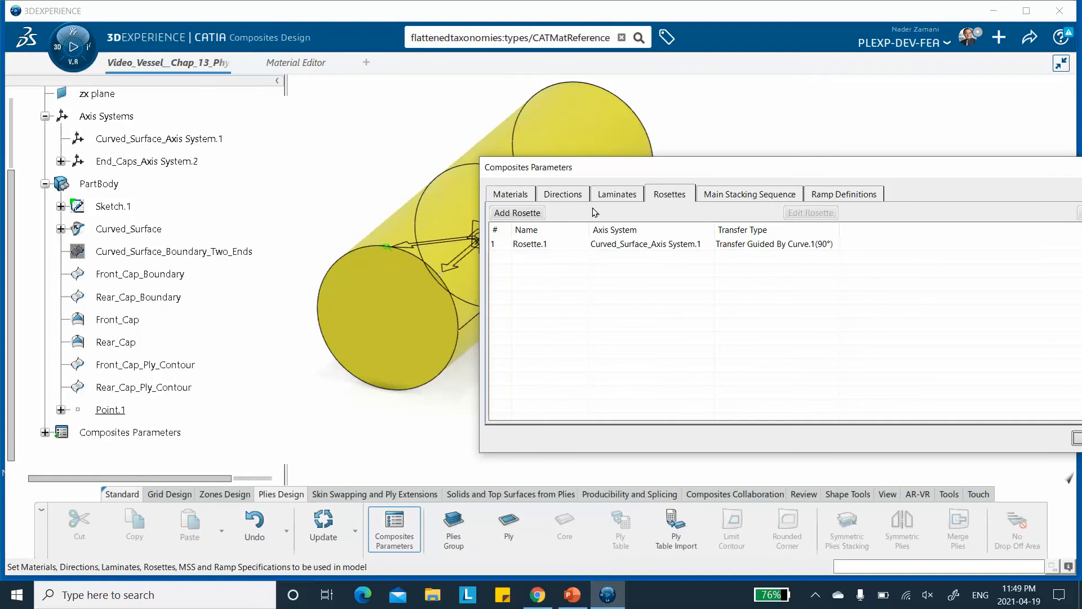
Add a second rosette on End_Caps_Axis System.2 with Cartesian transfer and confirm the composites parameters.
{"action": "left_click", "coordinate": [517, 212]}
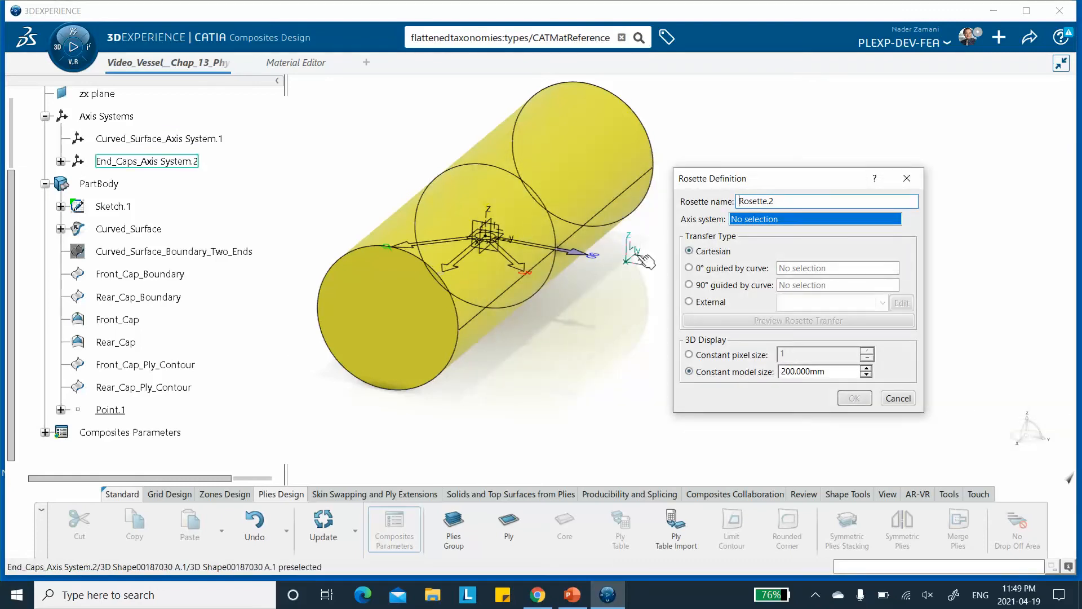
{"action": "left_click", "coordinate": [152, 162]}
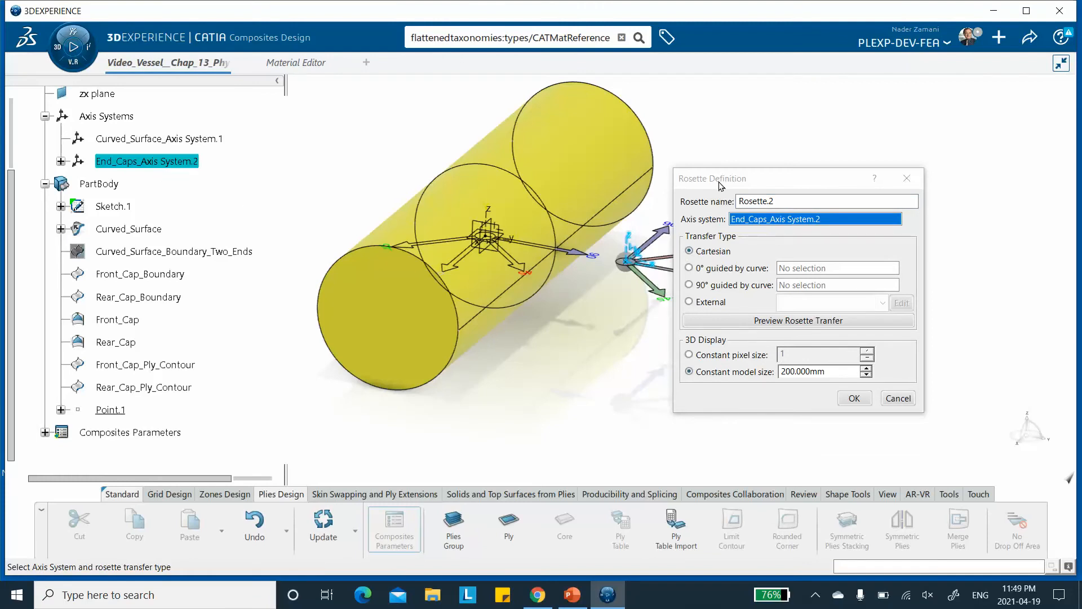
{"action": "left_click_drag", "start_coordinate": [717, 182], "coordinate": [796, 168]}
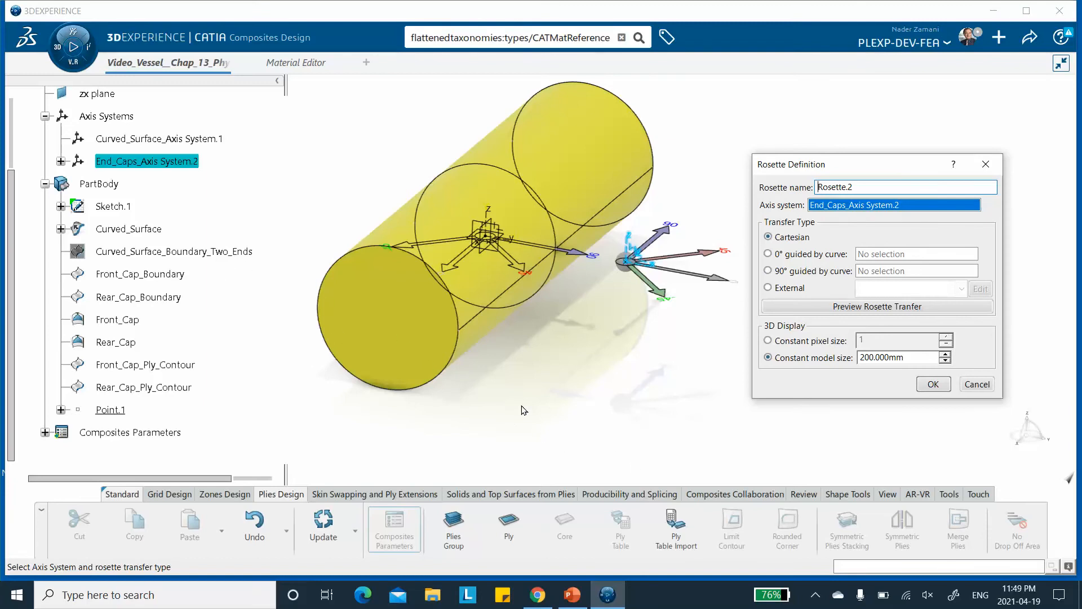
{"action": "left_click", "coordinate": [932, 385]}
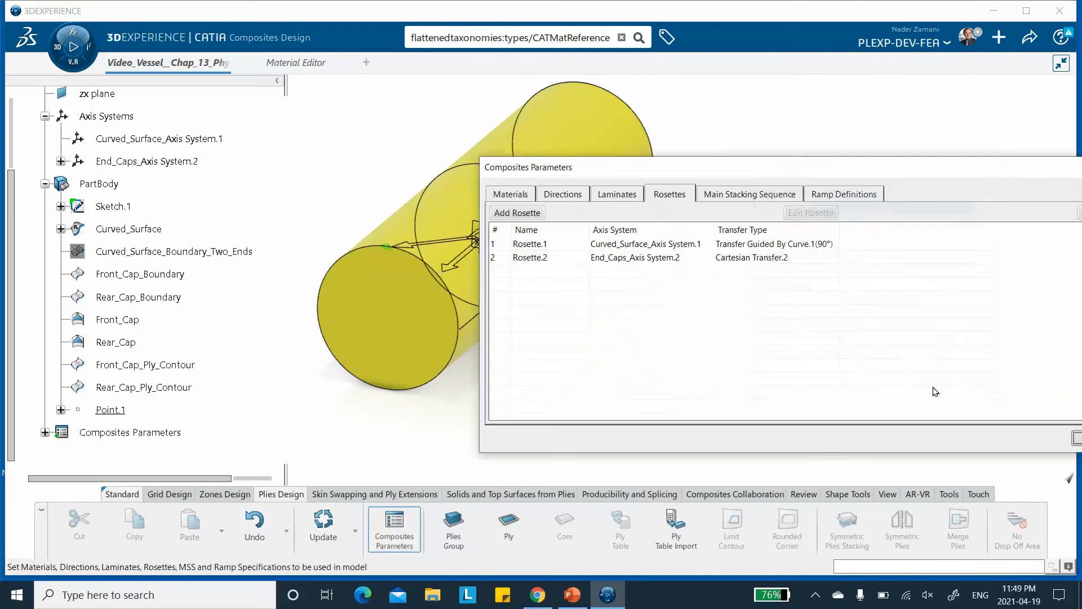
{"action": "left_click_drag", "start_coordinate": [736, 174], "coordinate": [540, 182]}
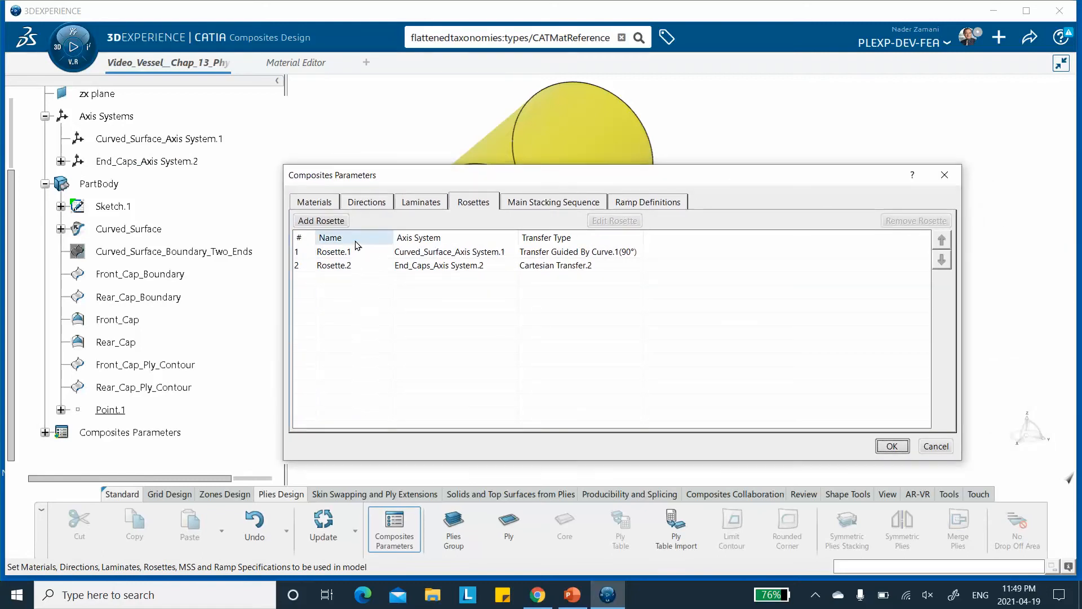
{"action": "mouse_move", "coordinate": [321, 66]}
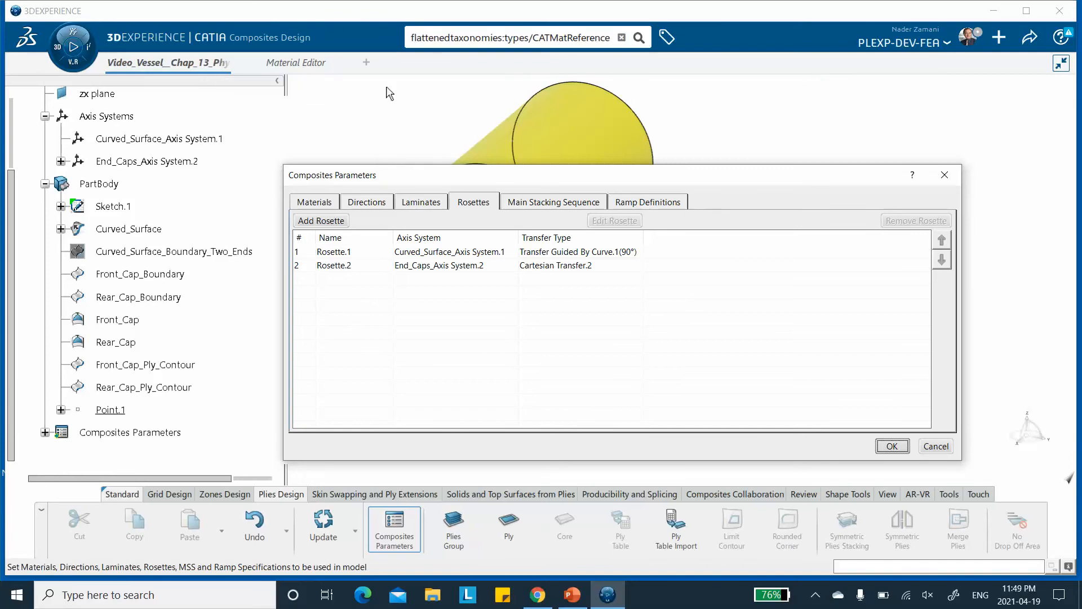
{"action": "left_click", "coordinate": [891, 447]}
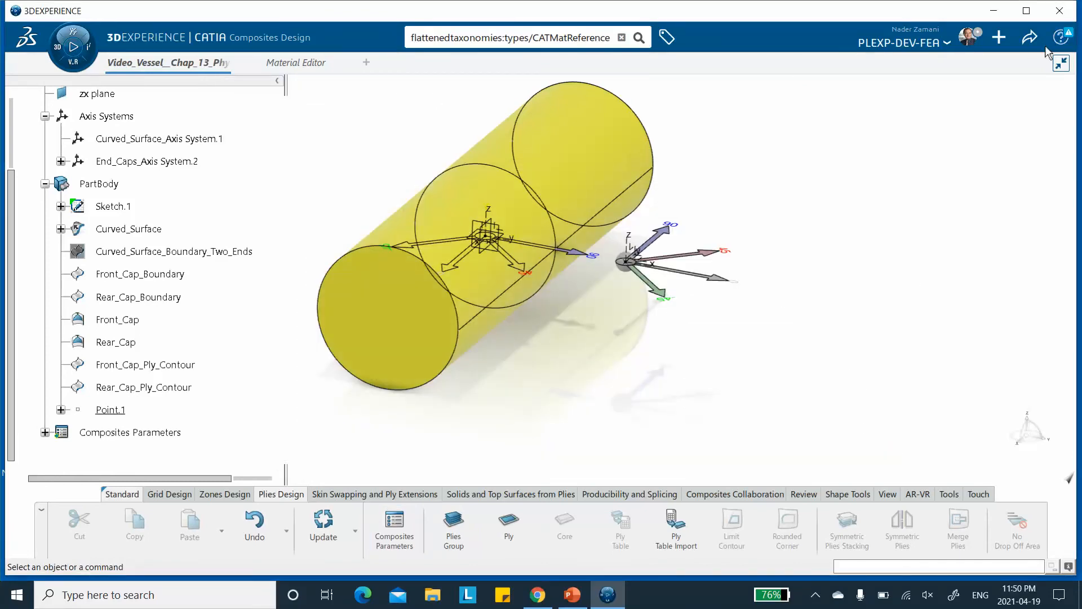
Save the vessel model.
{"action": "left_click", "coordinate": [1029, 39]}
{"action": "left_click", "coordinate": [953, 63]}
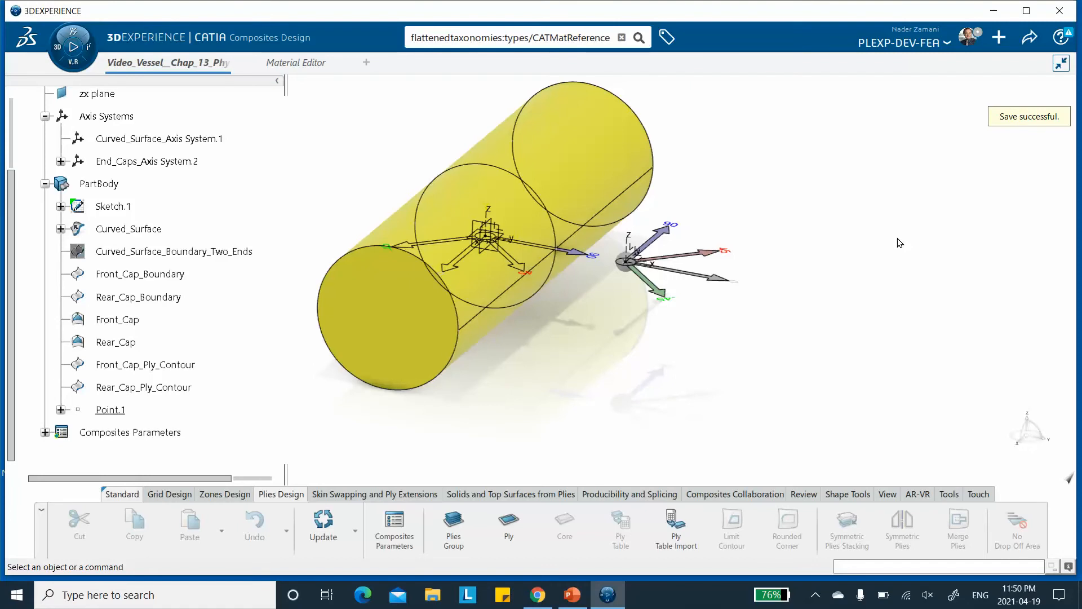
Create a plies group on Curved_Surface named Curved_Surface_Plies Group.1 using Rosette.1.
{"action": "left_click", "coordinate": [453, 527]}
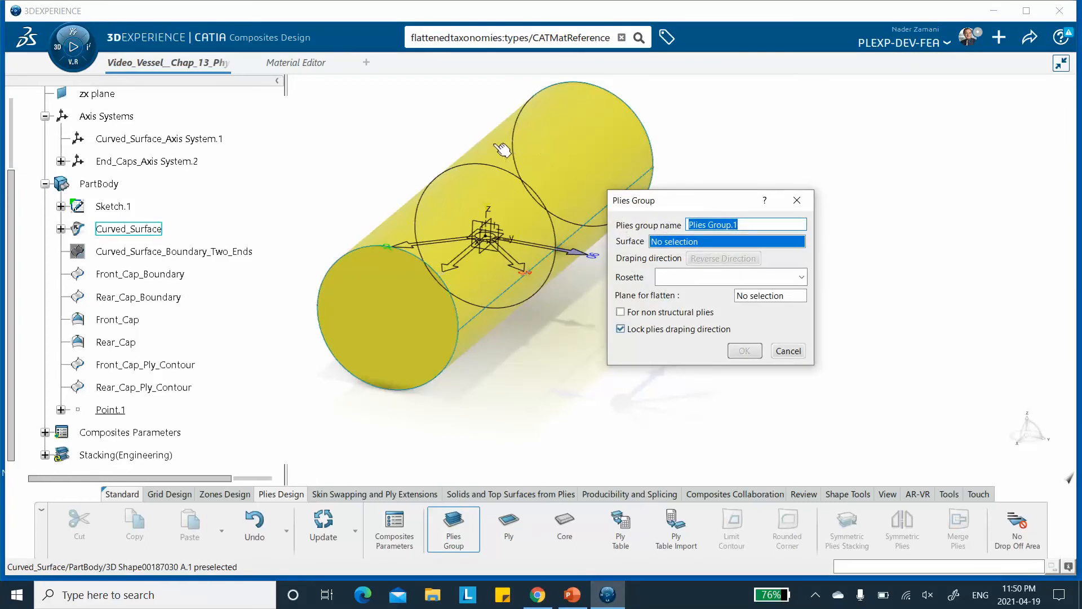
{"action": "left_click", "coordinate": [554, 149]}
{"action": "left_click", "coordinate": [687, 223]}
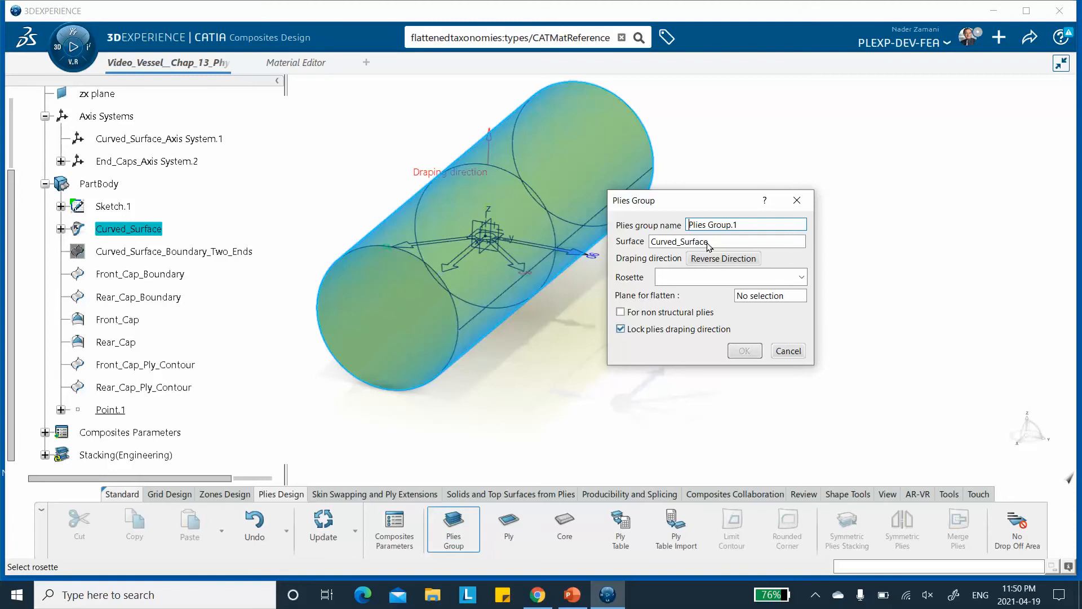
{"action": "type", "text": "Curves"}
{"action": "key", "text": "BackSpace"}
{"action": "type", "text": "d_Surface_"}
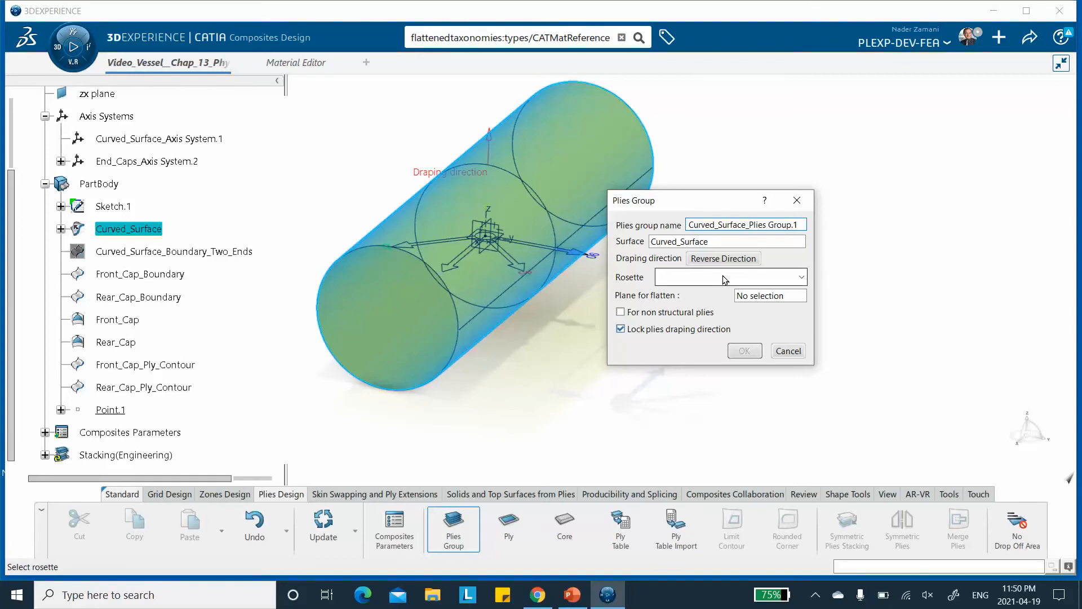
{"action": "left_click", "coordinate": [777, 278]}
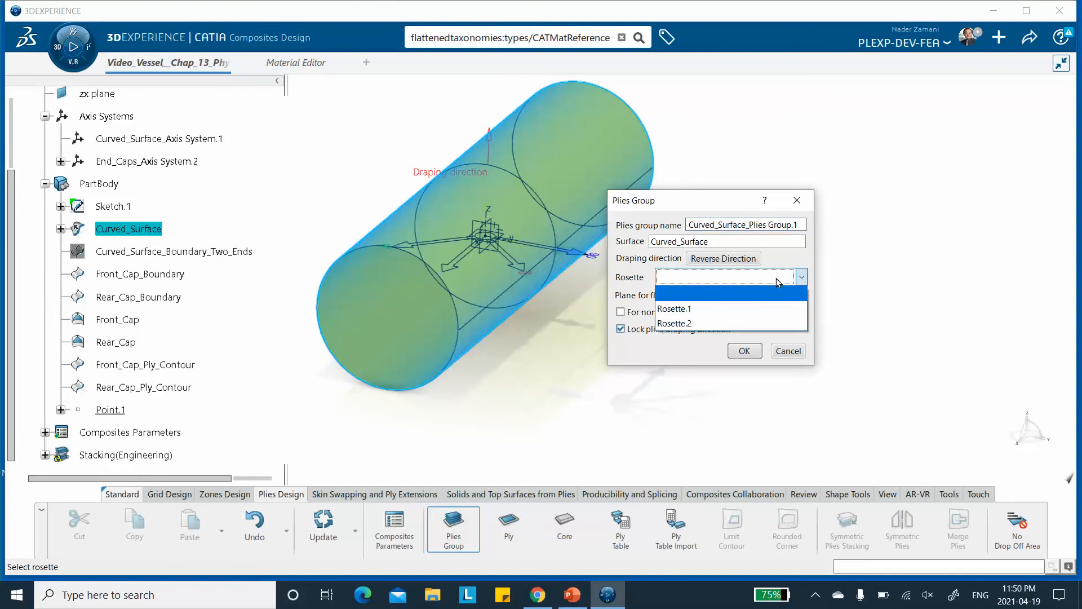
{"action": "left_click", "coordinate": [738, 308]}
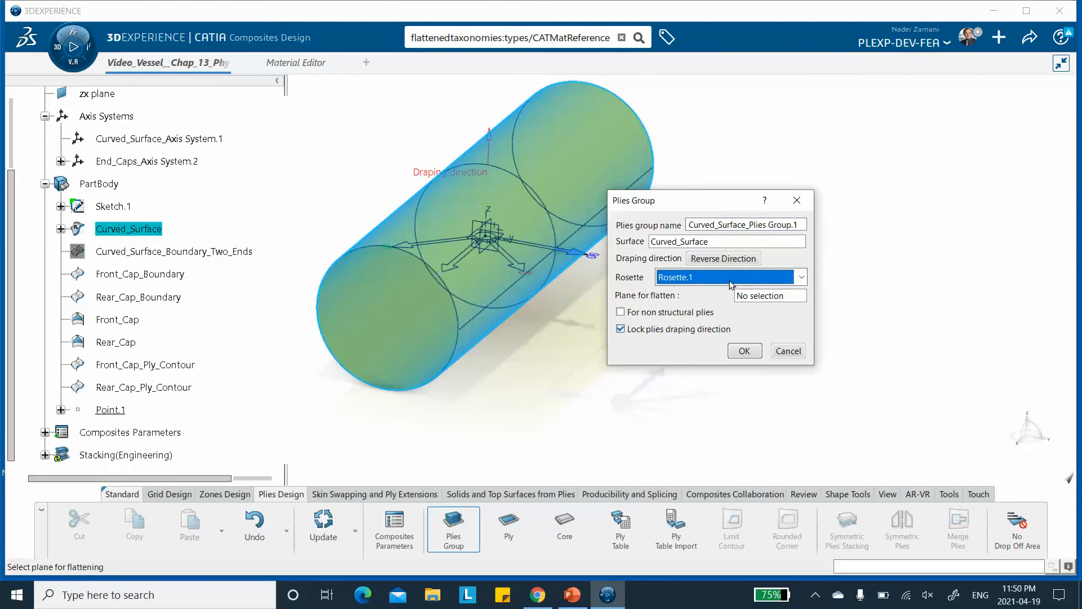
{"action": "left_click", "coordinate": [744, 350]}
Start a plies group on Front_Cap with reversed draping direction, Rosette.2, and the name Front_Cap_Plies Group.1.
{"action": "scroll", "coordinate": [217, 282], "scroll_direction": "down", "scroll_amount": 5}
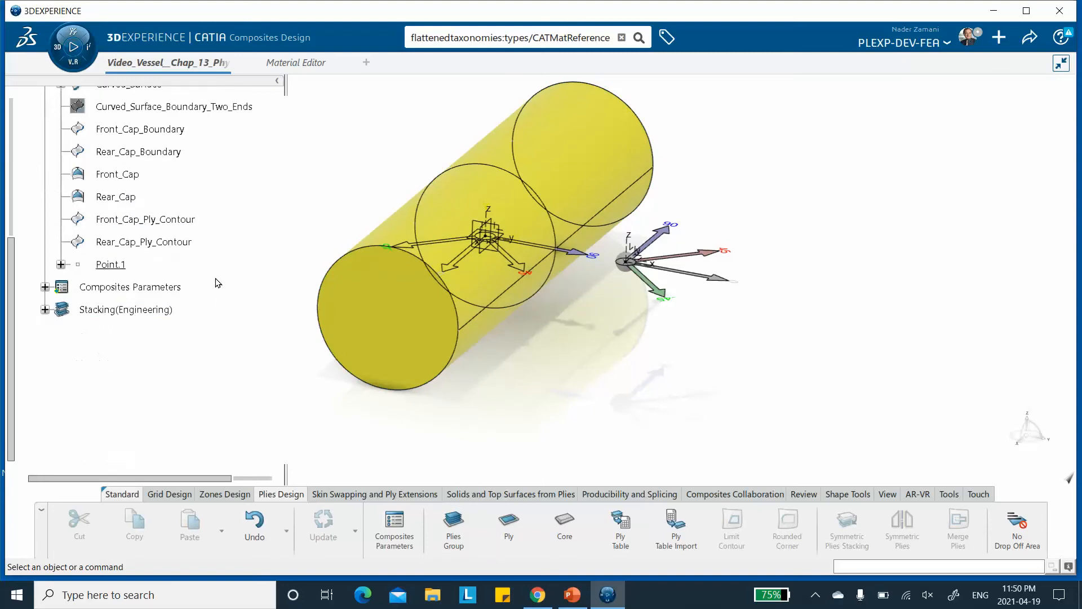
{"action": "left_click", "coordinate": [45, 262]}
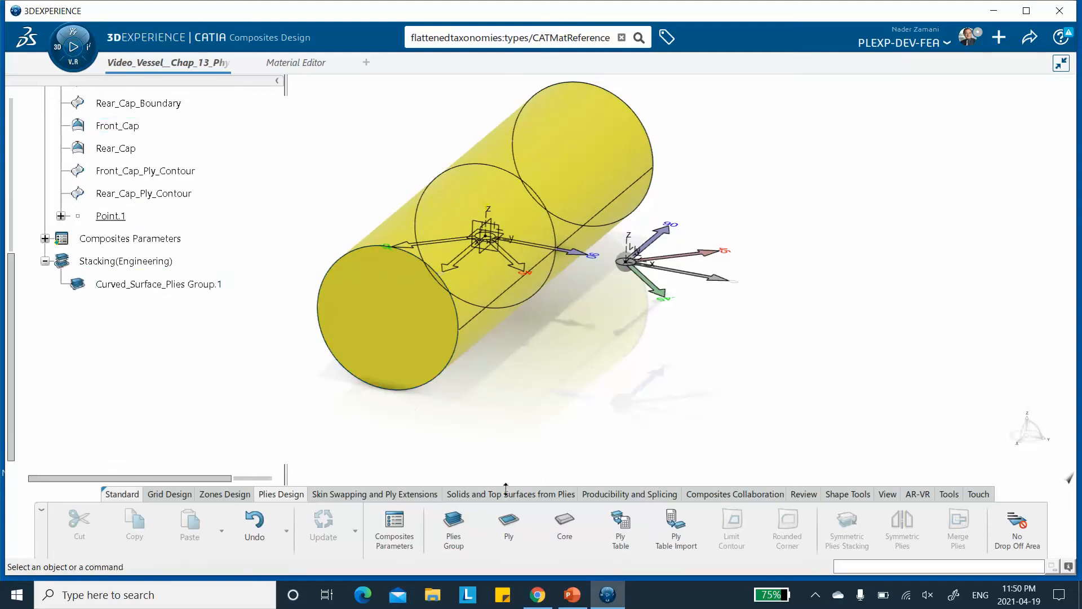
{"action": "left_click", "coordinate": [453, 524]}
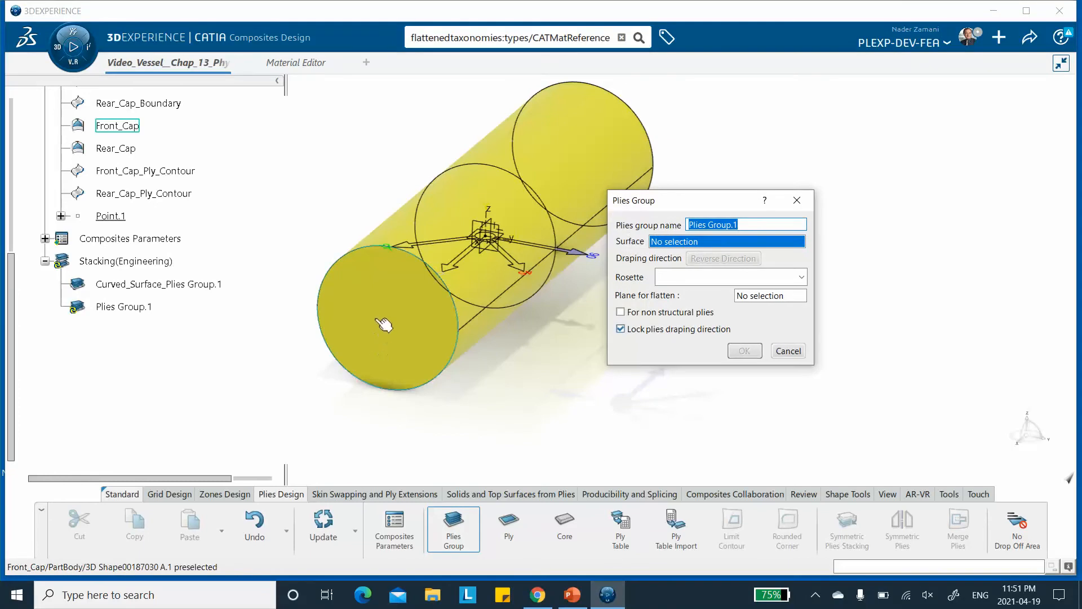
{"action": "left_click", "coordinate": [435, 370]}
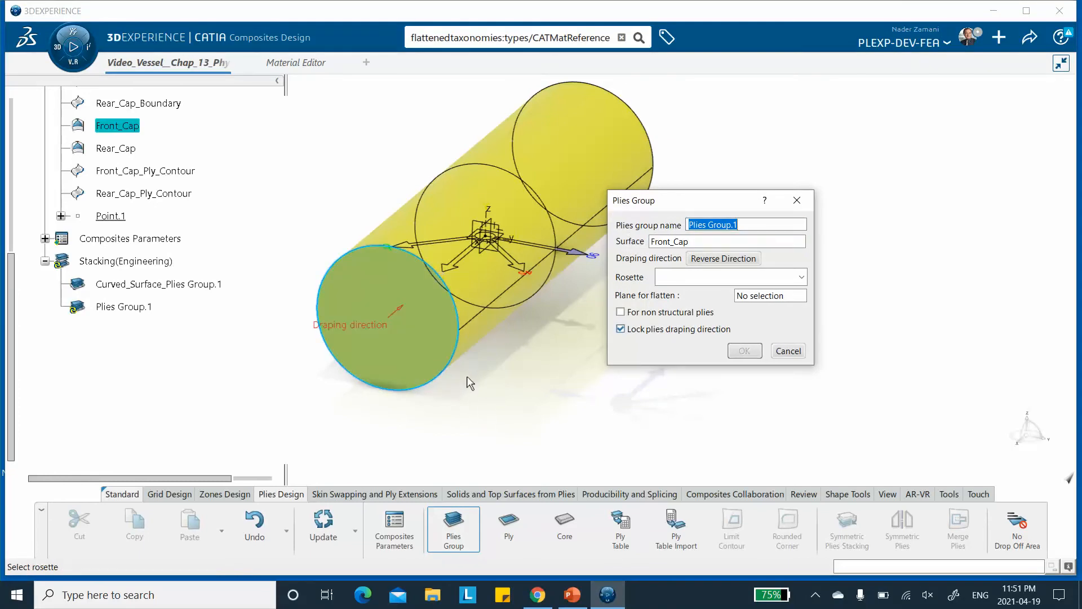
{"action": "left_click", "coordinate": [402, 314]}
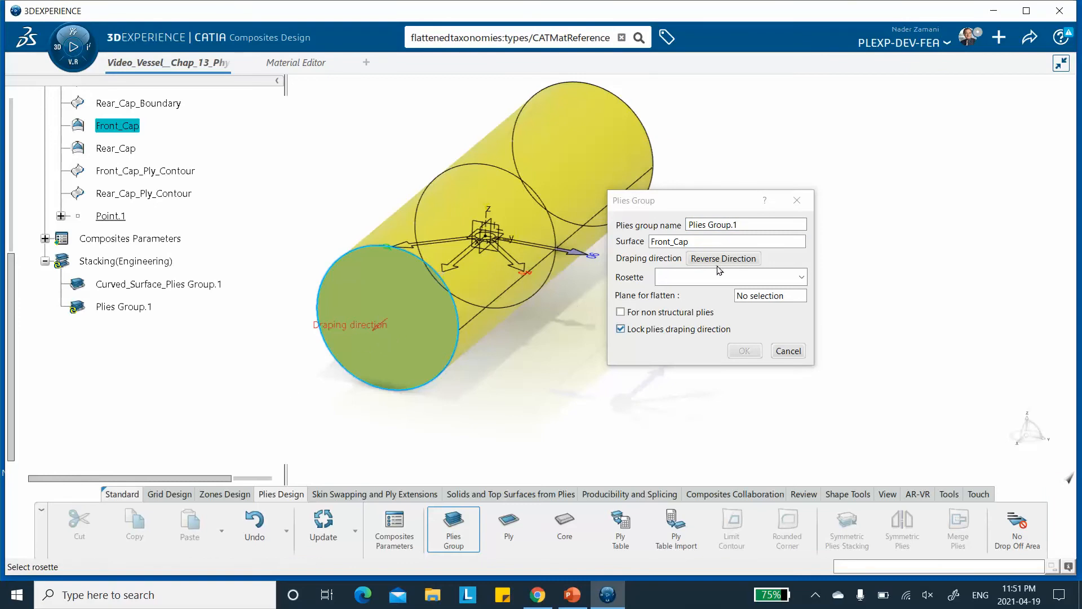
{"action": "left_click", "coordinate": [740, 280]}
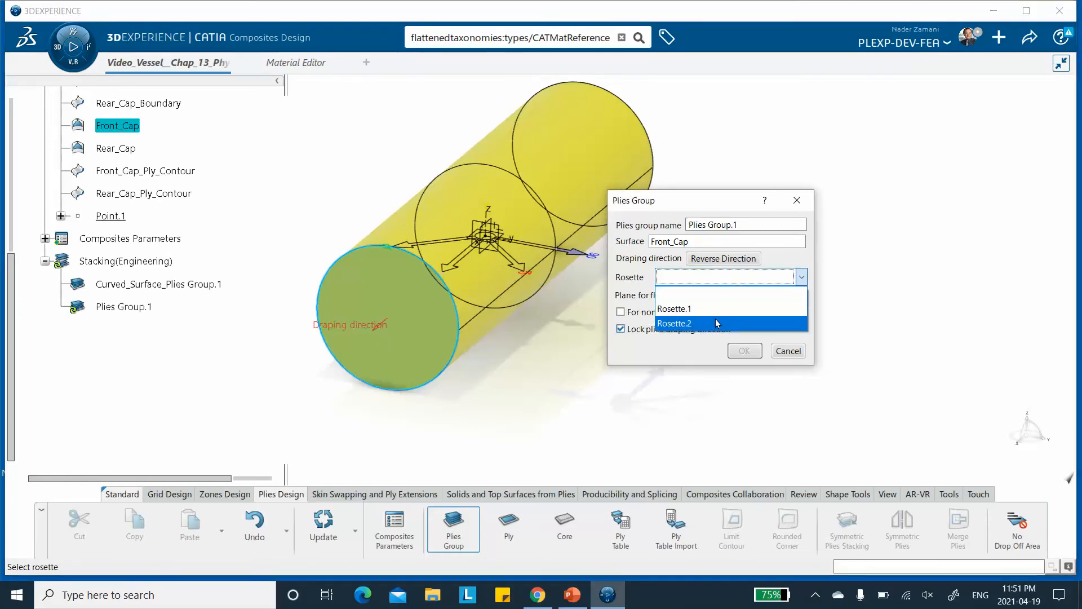
{"action": "left_click", "coordinate": [717, 322]}
{"action": "left_click", "coordinate": [687, 224]}
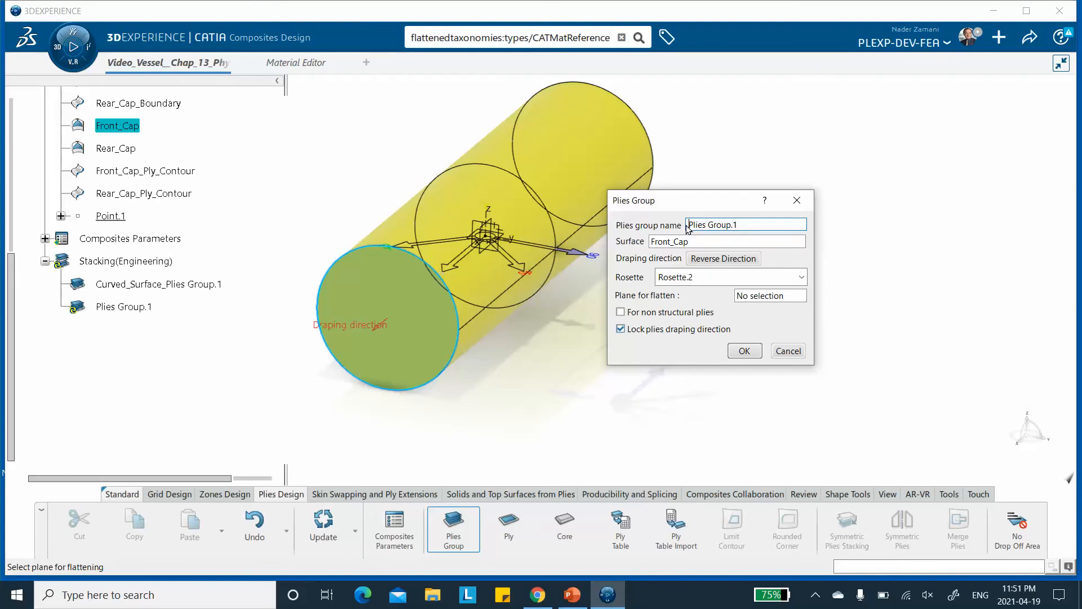
{"action": "type", "text": "Front_Cap_"}
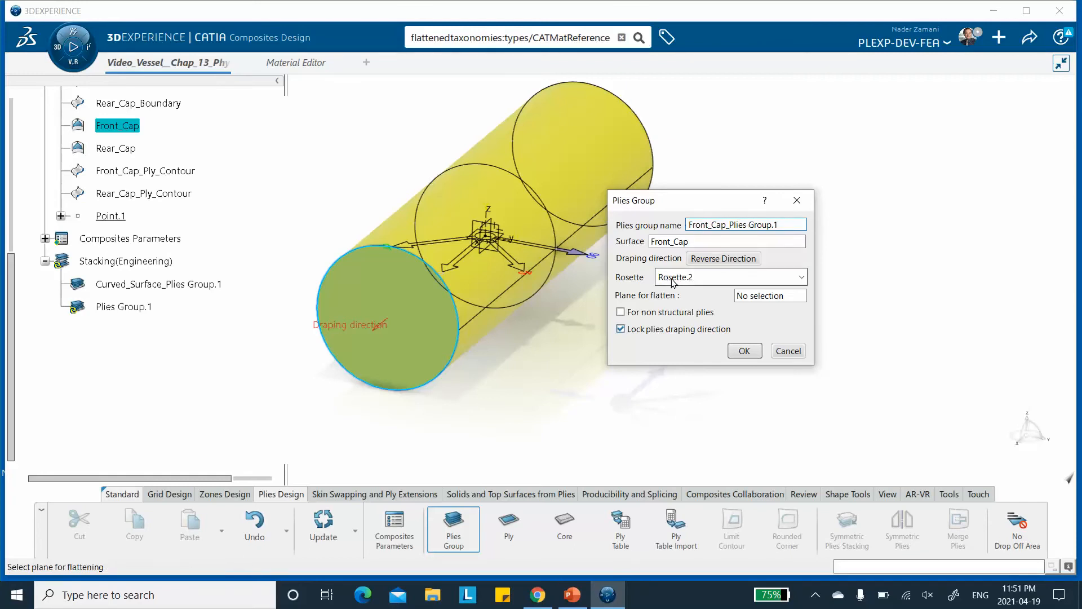
Confirm the Front_Cap plies group, and create a plies group on Rear_Cap using Rosette.2.
{"action": "left_click", "coordinate": [744, 351]}
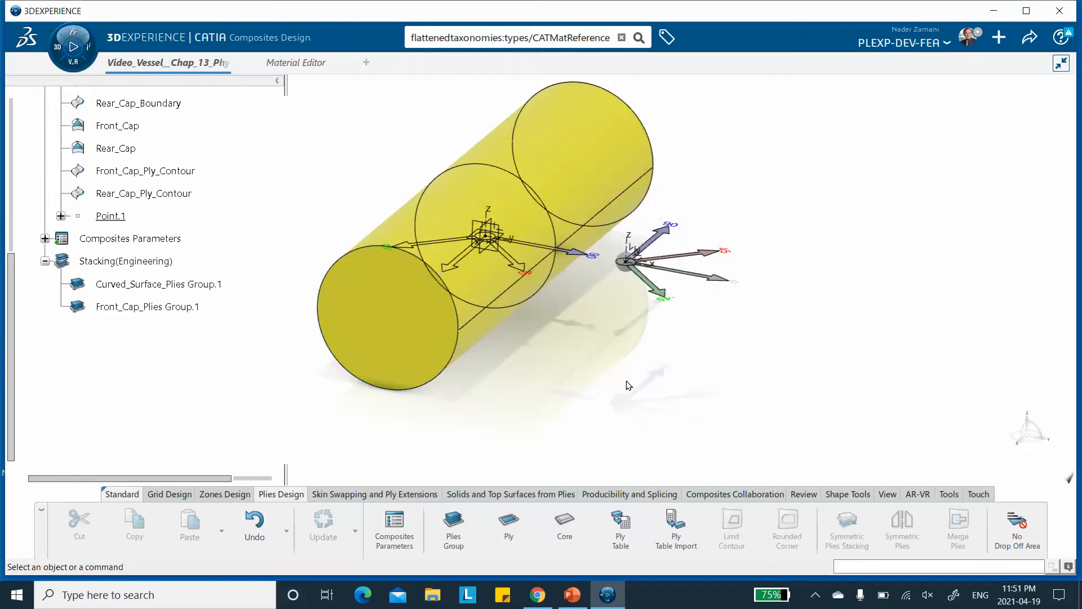
{"action": "left_click", "coordinate": [453, 527]}
{"action": "middle_click_drag", "start_coordinate": [603, 169], "coordinate": [547, 117]}
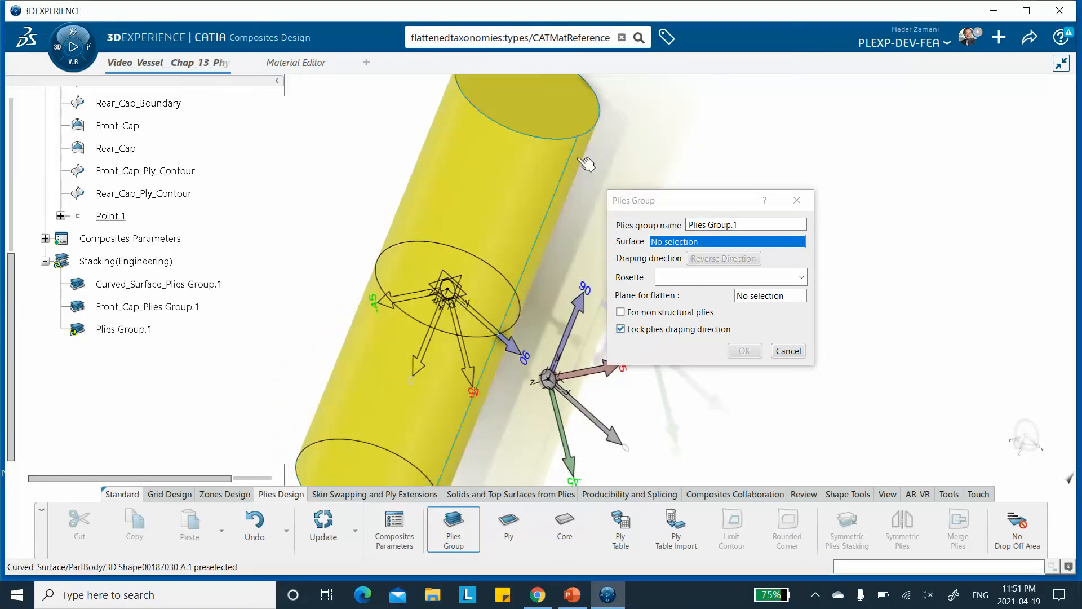
{"action": "left_click", "coordinate": [117, 149]}
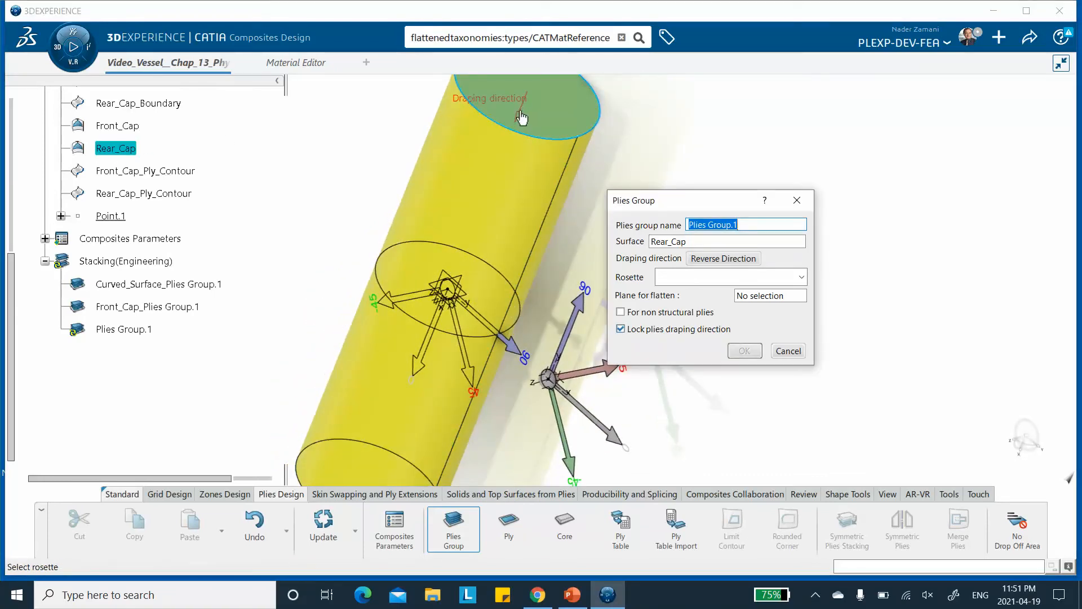
{"action": "middle_click_drag", "start_coordinate": [451, 208], "coordinate": [592, 226]}
{"action": "left_click", "coordinate": [704, 277]}
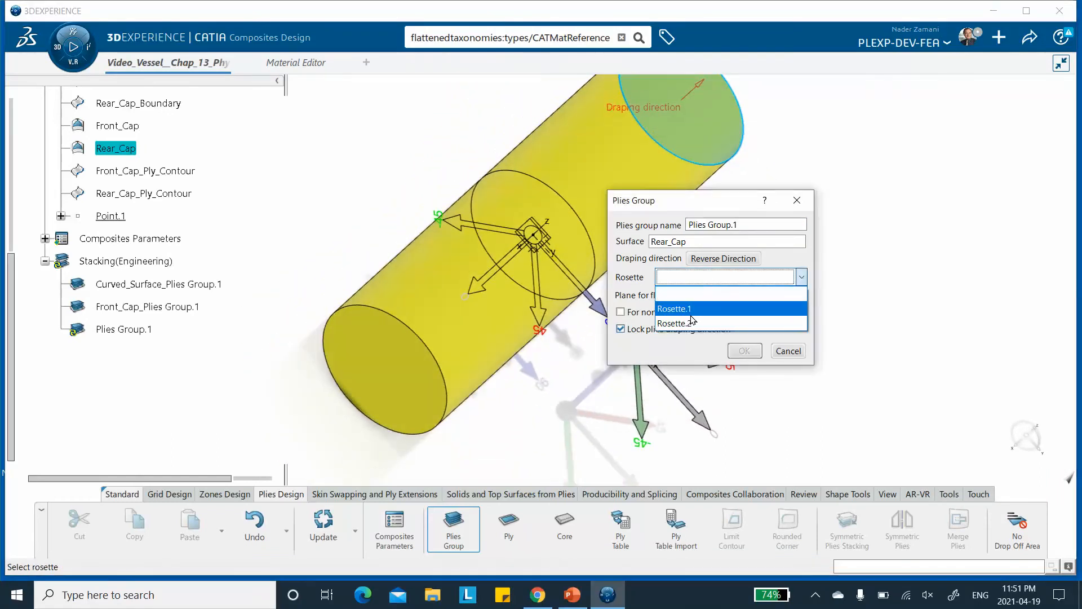
{"action": "left_click", "coordinate": [726, 320]}
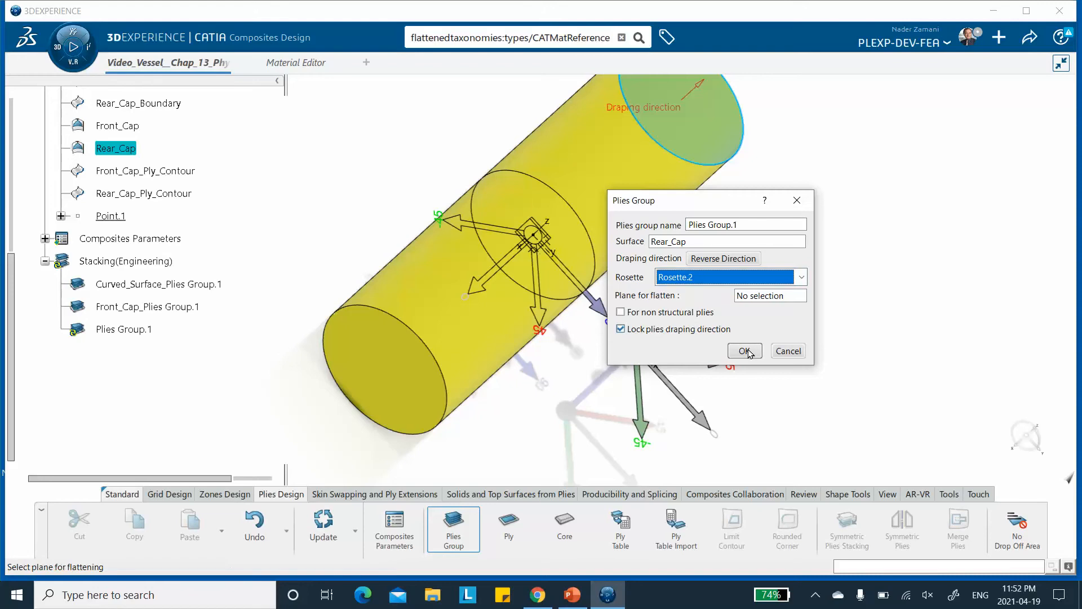
{"action": "left_click", "coordinate": [745, 351]}
Open the Curved_Surface_Plies Group.1 definition to review it and close it.
{"action": "left_click", "coordinate": [162, 286]}
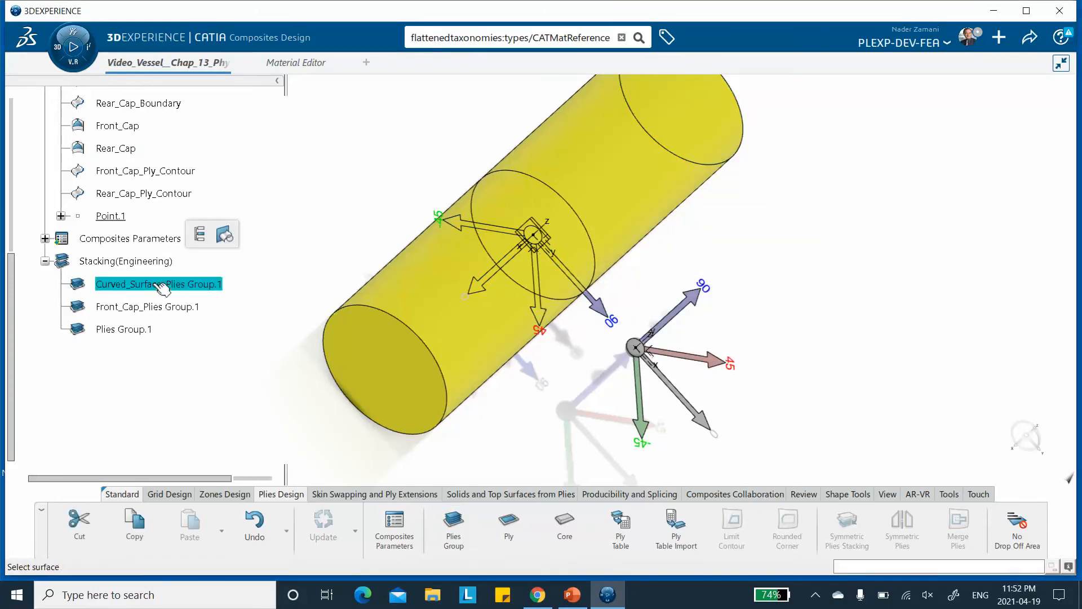
{"action": "double_click", "coordinate": [162, 286]}
{"action": "middle_click_drag", "start_coordinate": [552, 221], "coordinate": [529, 217]}
{"action": "left_click", "coordinate": [744, 351]}
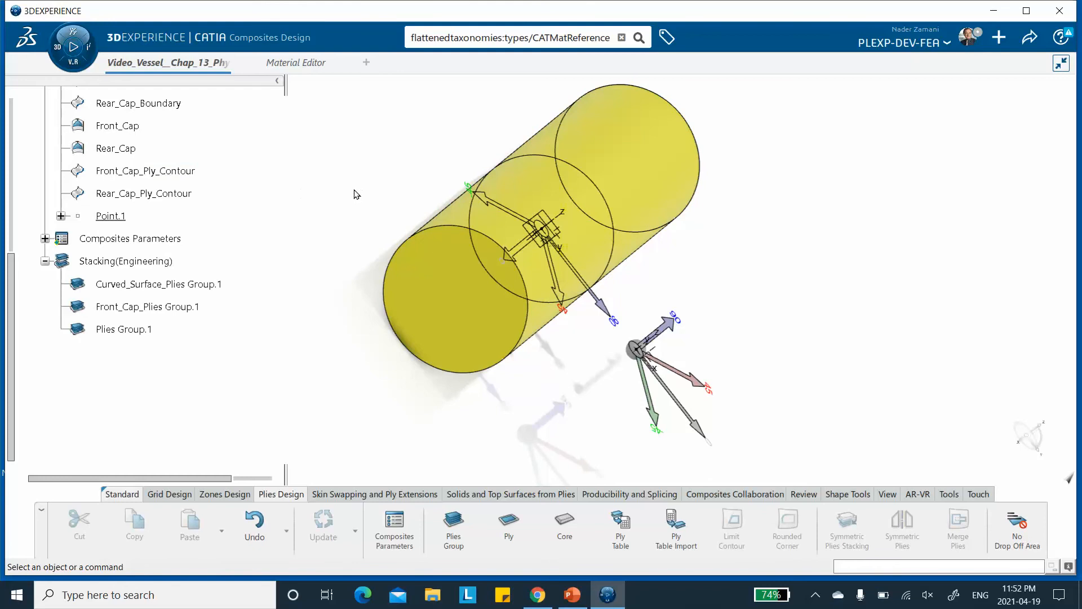
Start a ply in Curved_Surface_Plies Group.1 with Curved_Surface_Boundary_Two_Ends as its contour curve.
{"action": "middle_click_drag", "start_coordinate": [346, 190], "coordinate": [299, 178]}
{"action": "middle_click_drag", "start_coordinate": [852, 306], "coordinate": [483, 489]}
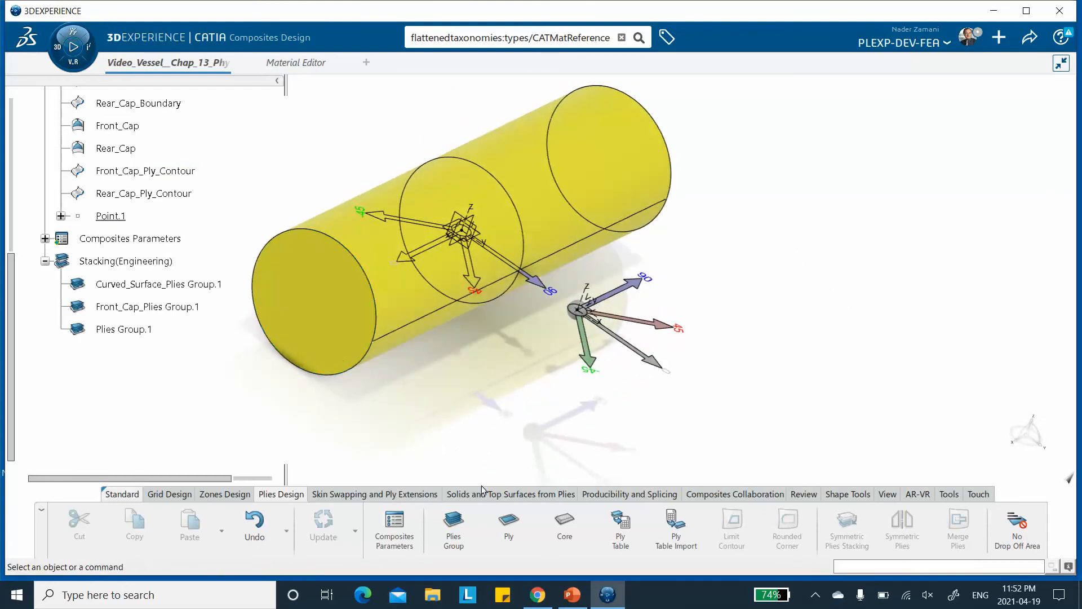
{"action": "left_click", "coordinate": [509, 521]}
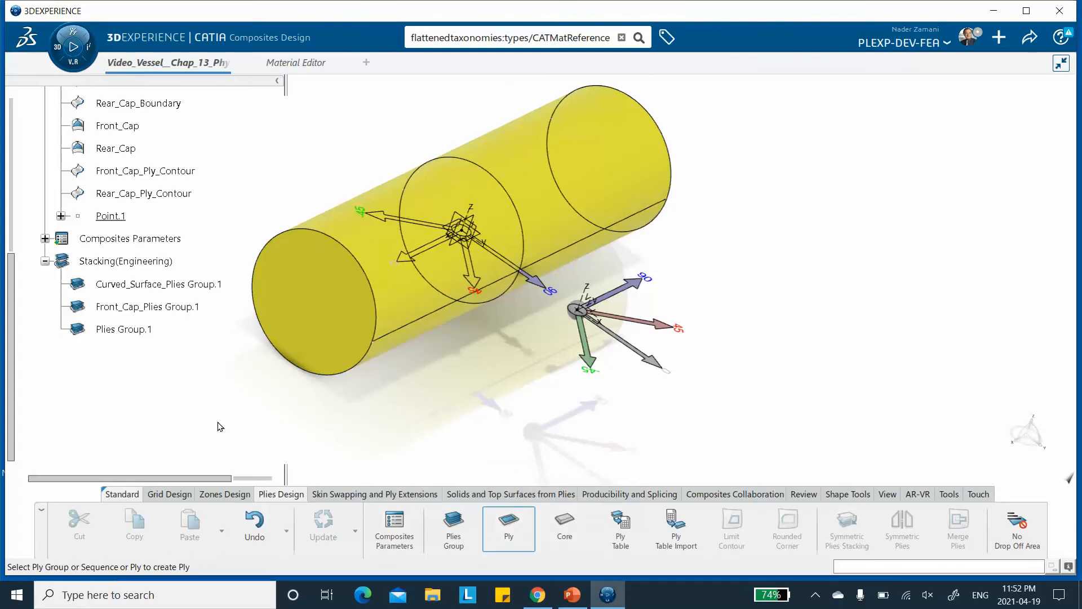
{"action": "left_click", "coordinate": [137, 283]}
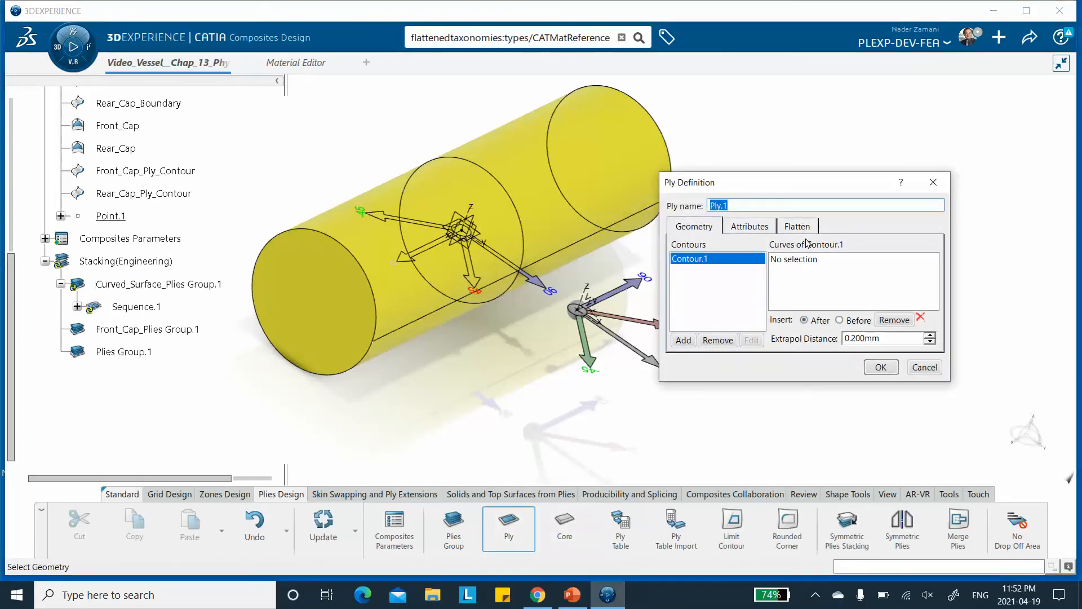
{"action": "left_click", "coordinate": [800, 260]}
{"action": "middle_click_drag", "start_coordinate": [427, 393], "coordinate": [456, 414]}
{"action": "scroll", "coordinate": [251, 161], "scroll_direction": "up", "scroll_amount": 3}
{"action": "scroll", "coordinate": [248, 152], "scroll_direction": "up", "scroll_amount": 3}
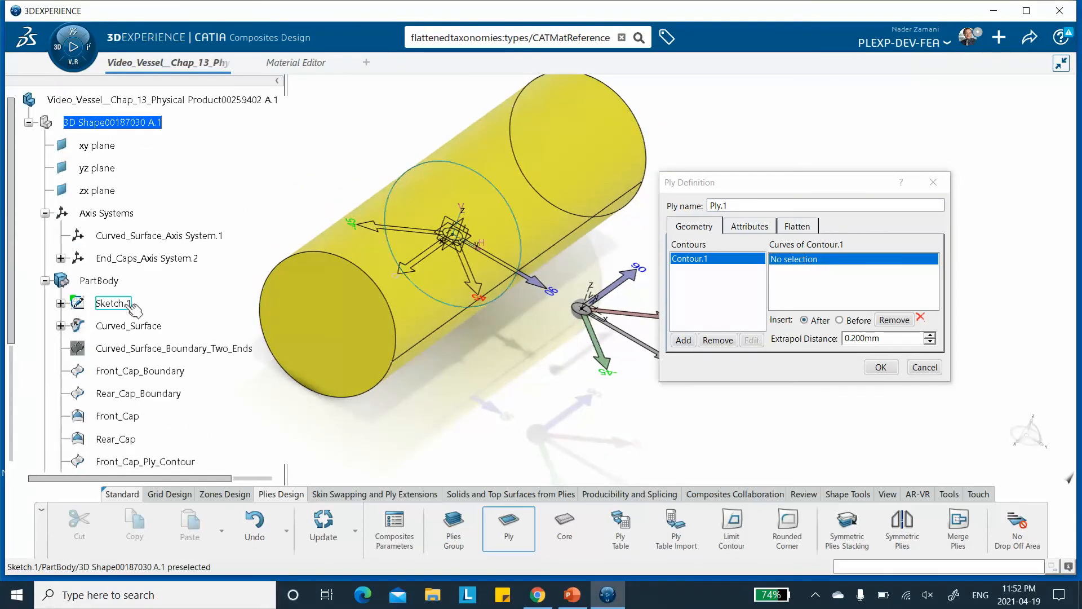
{"action": "scroll", "coordinate": [134, 304], "scroll_direction": "down", "scroll_amount": 2}
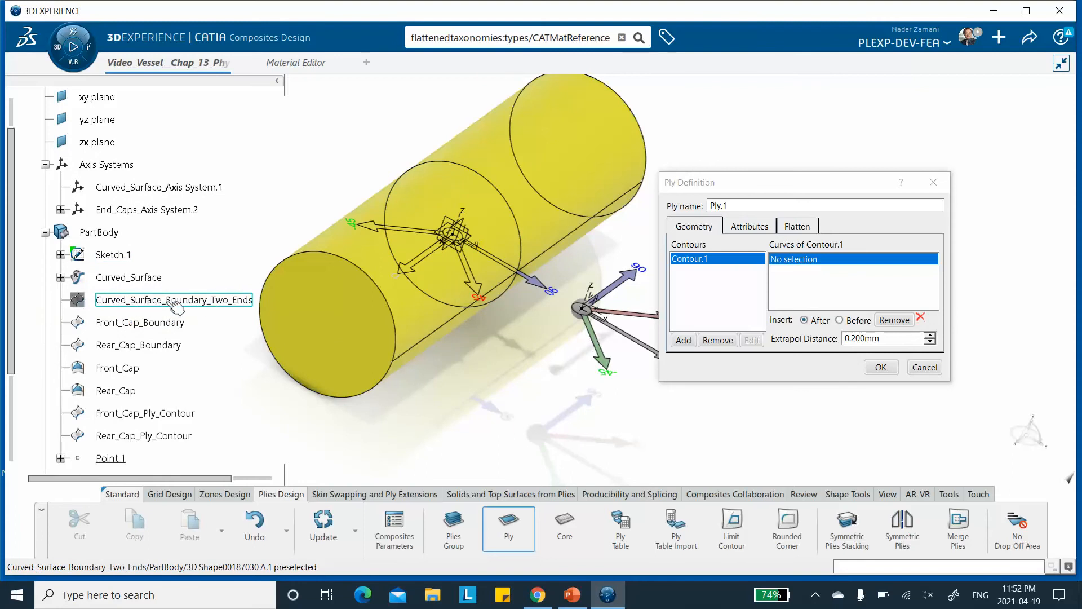
{"action": "left_click", "coordinate": [170, 301]}
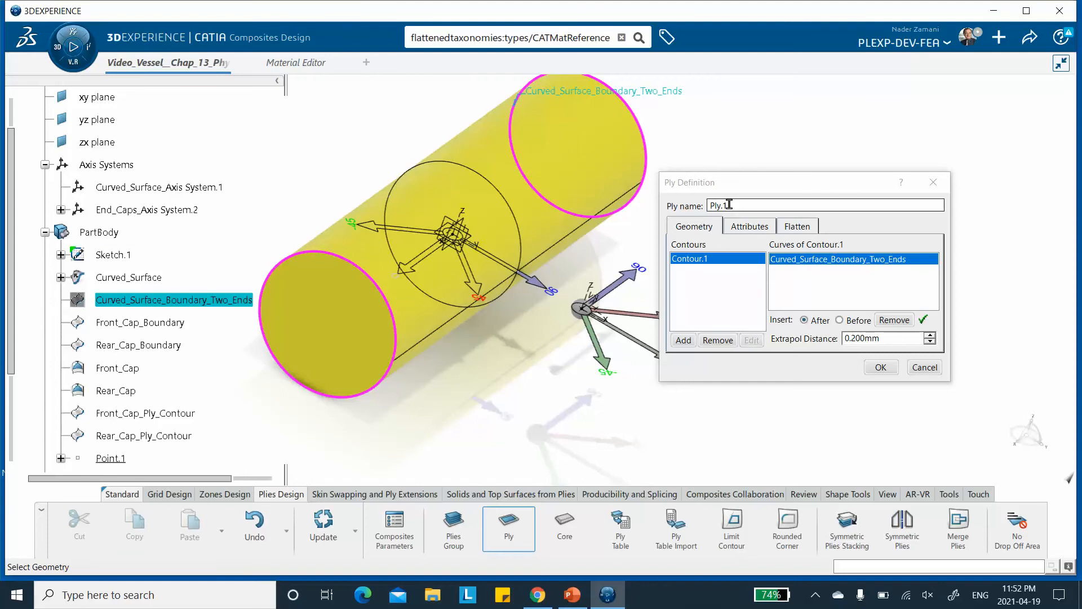
Name the ply Curved_Surface_+45, set its direction to 45, and confirm it.
{"action": "left_click_drag", "start_coordinate": [728, 205], "coordinate": [695, 205]}
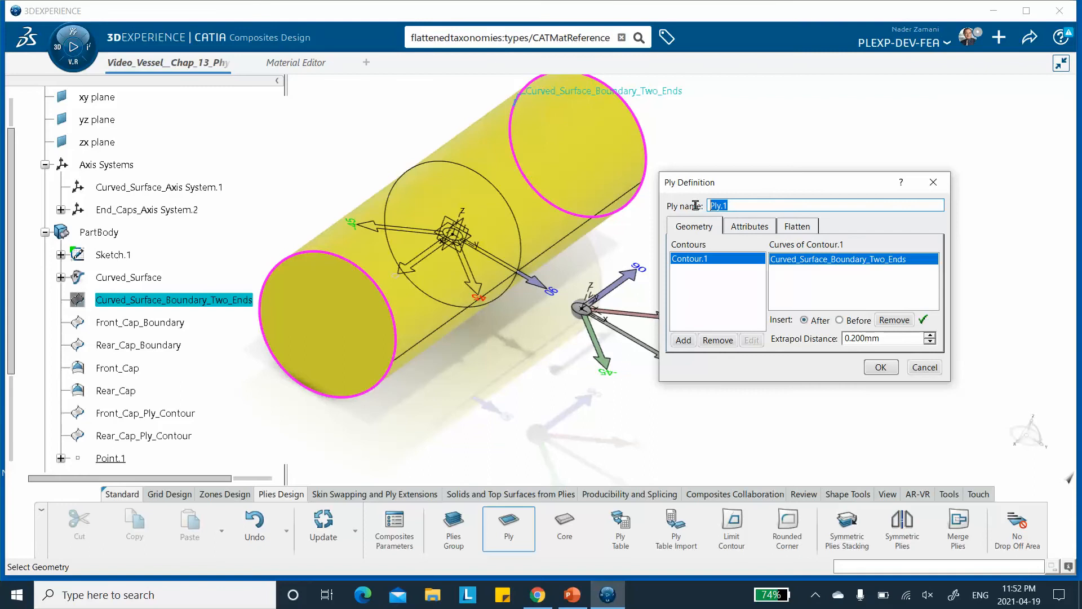
{"action": "type", "text": "Curved_Surface_+45"}
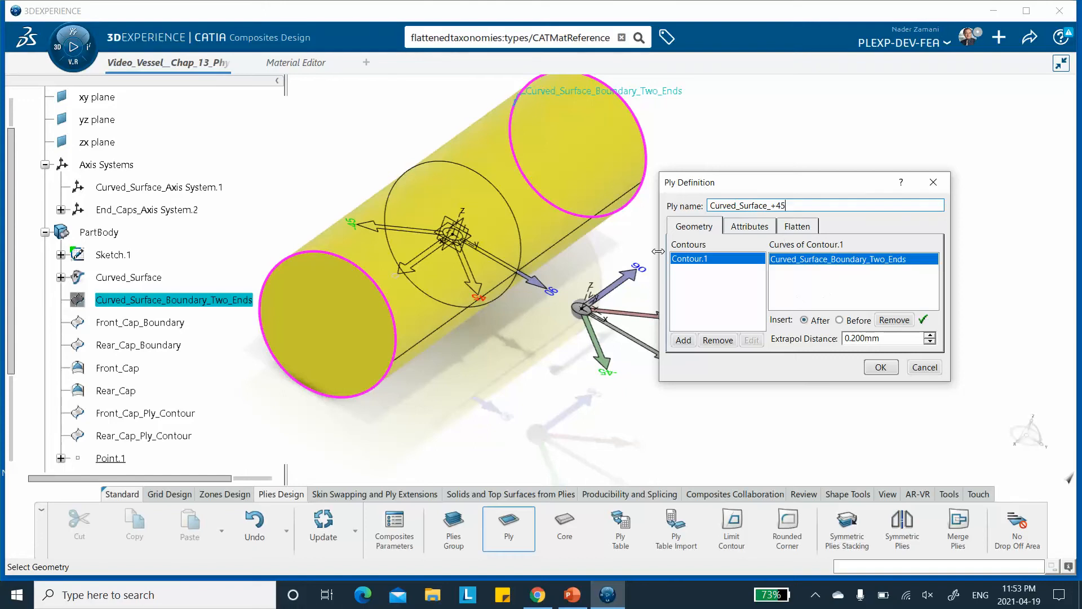
{"action": "left_click", "coordinate": [740, 227]}
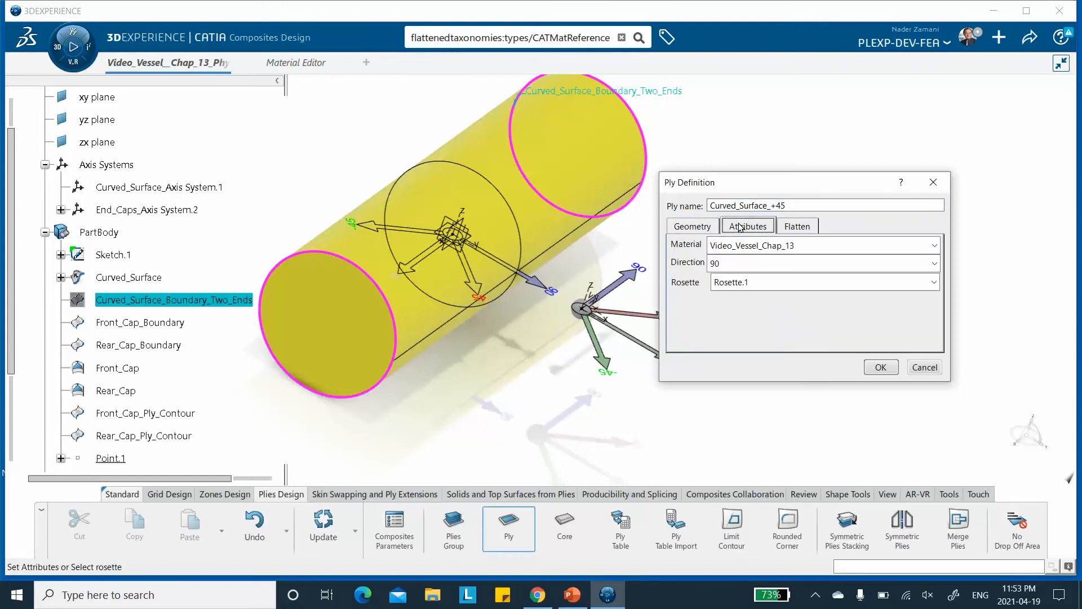
{"action": "left_click", "coordinate": [736, 263]}
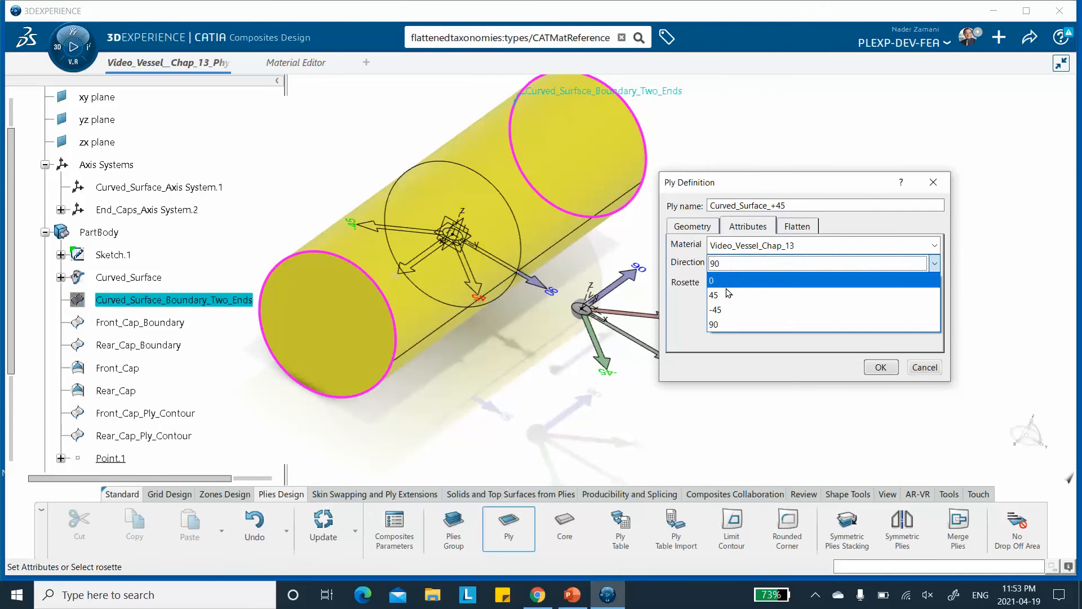
{"action": "left_click", "coordinate": [750, 295]}
{"action": "left_click", "coordinate": [880, 366]}
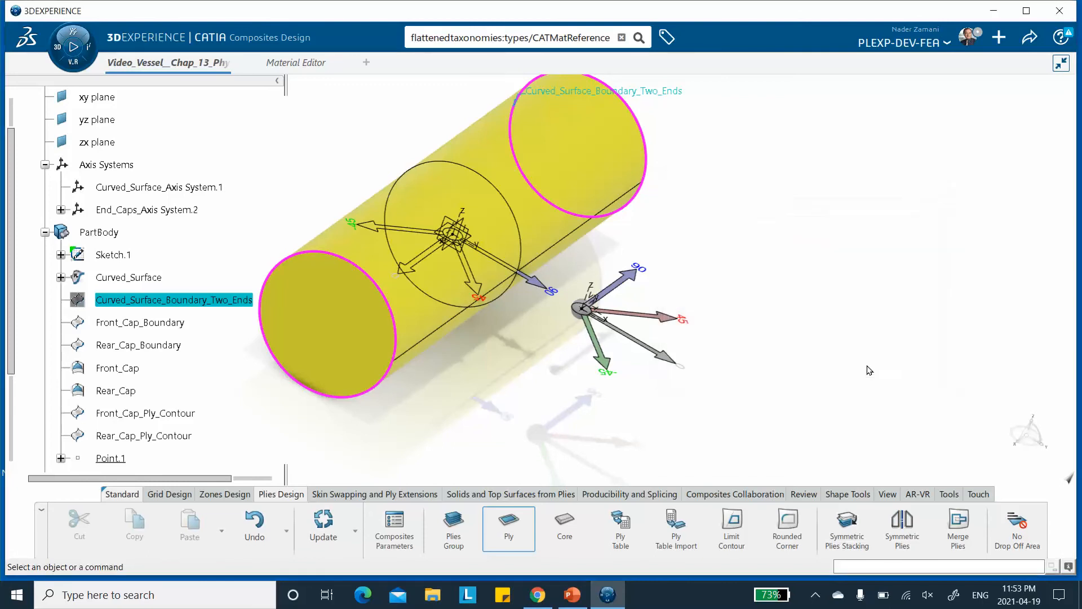
Start a second ply in Curved_Surface_Plies Group.1 using Curved_Surface_Boundary_Two_Ends as its contour.
{"action": "scroll", "coordinate": [270, 231], "scroll_direction": "down", "scroll_amount": 5}
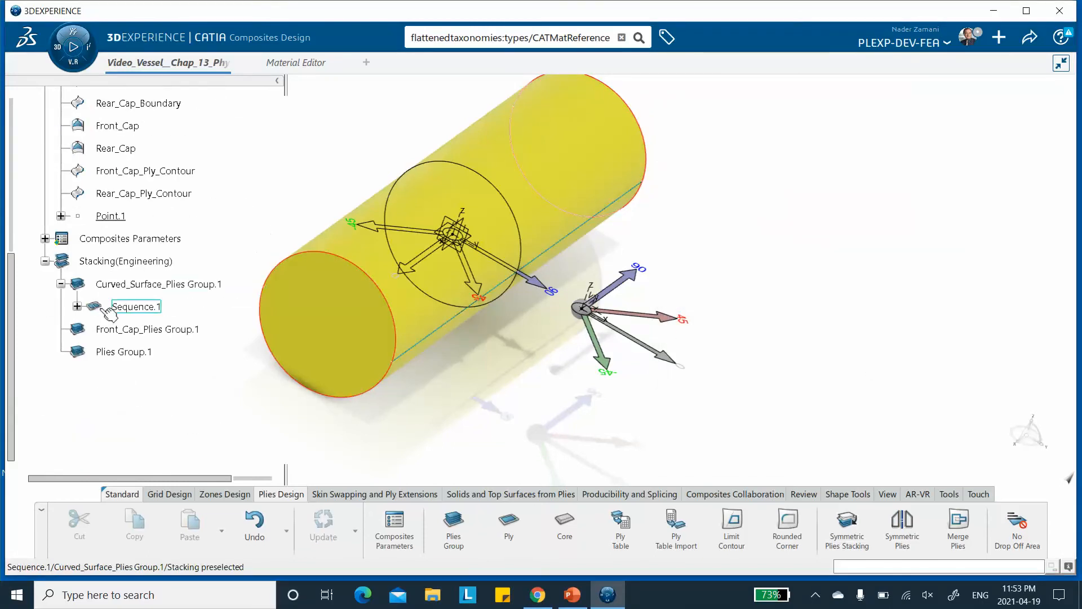
{"action": "left_click", "coordinate": [77, 307]}
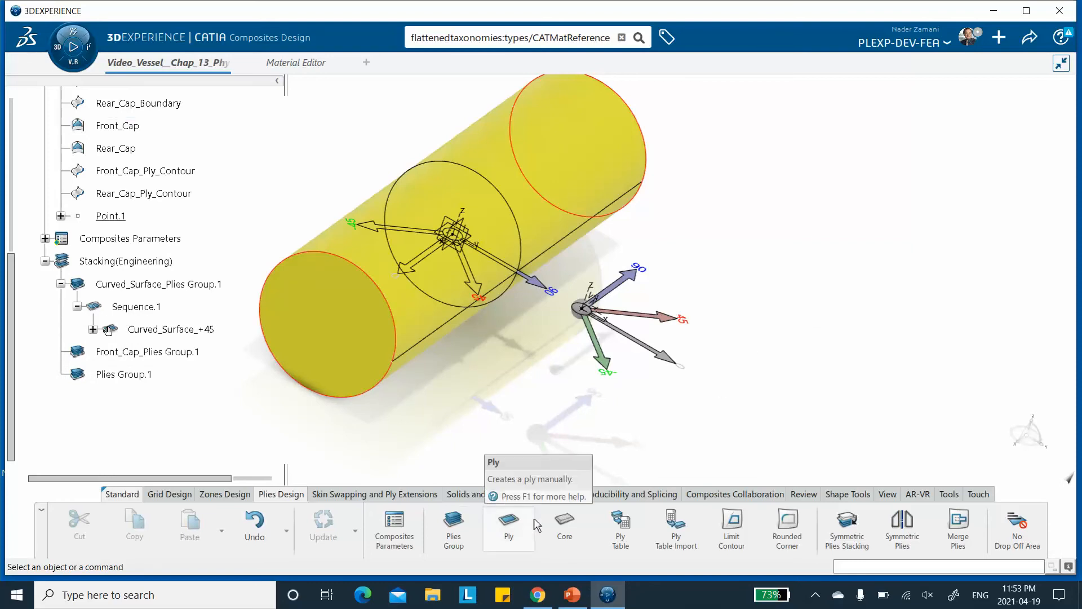
{"action": "left_click", "coordinate": [507, 527]}
{"action": "left_click", "coordinate": [153, 284]}
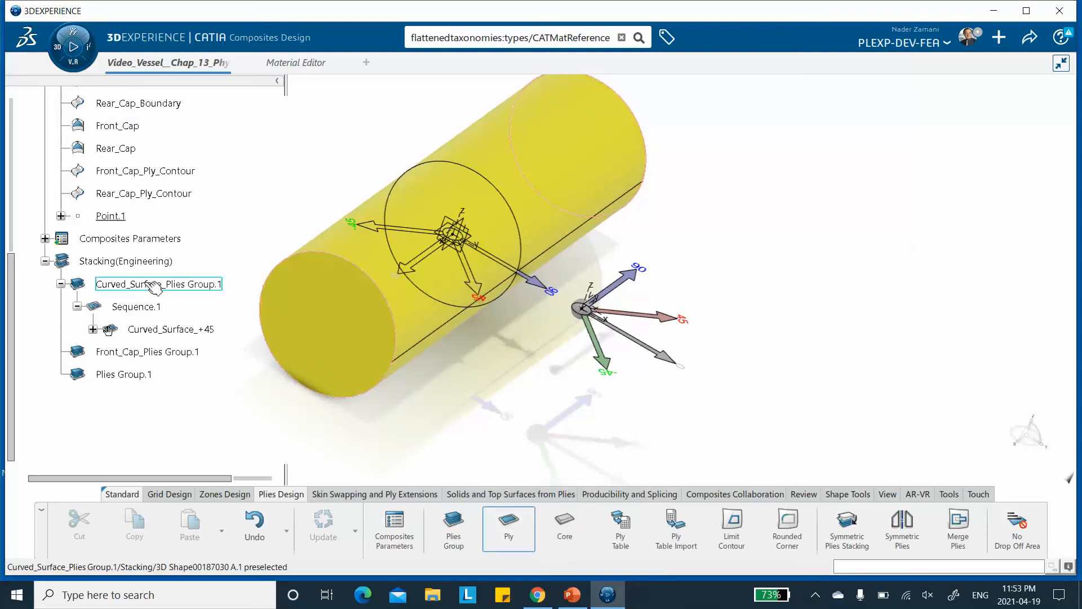
{"action": "left_click", "coordinate": [807, 262]}
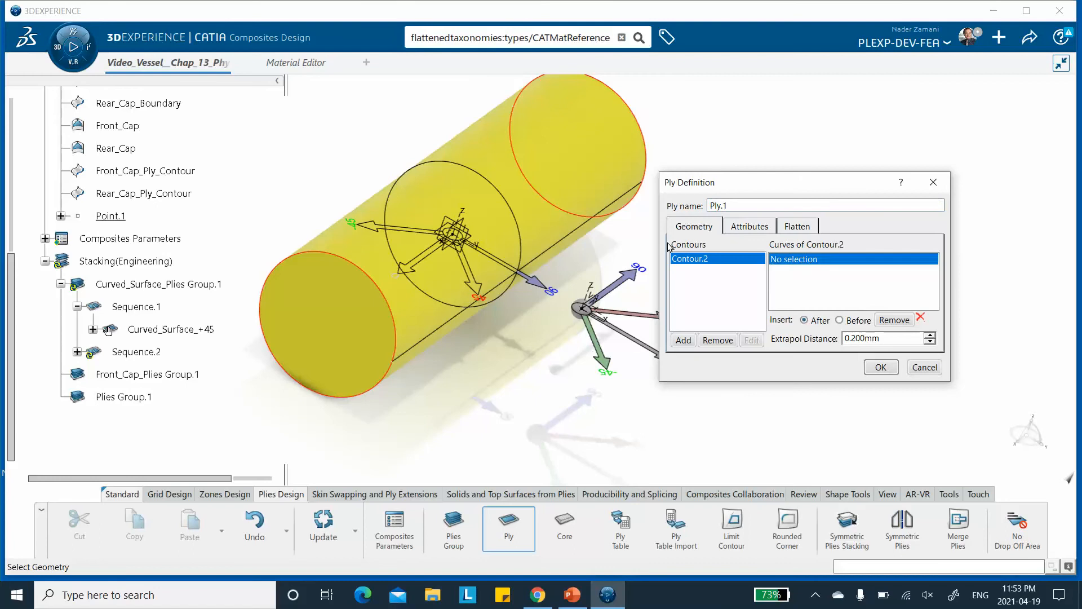
{"action": "scroll", "coordinate": [141, 135], "scroll_direction": "up", "scroll_amount": 2}
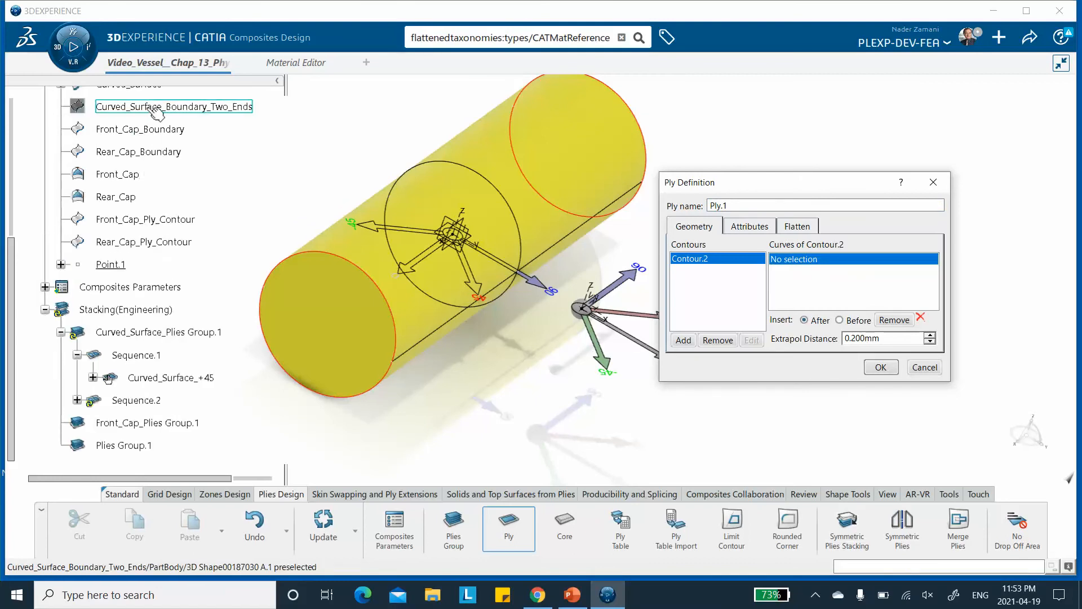
{"action": "left_click", "coordinate": [153, 110]}
Set the second ply's direction to -45, name it Curved_Surface_-45, and confirm it.
{"action": "left_click", "coordinate": [749, 226]}
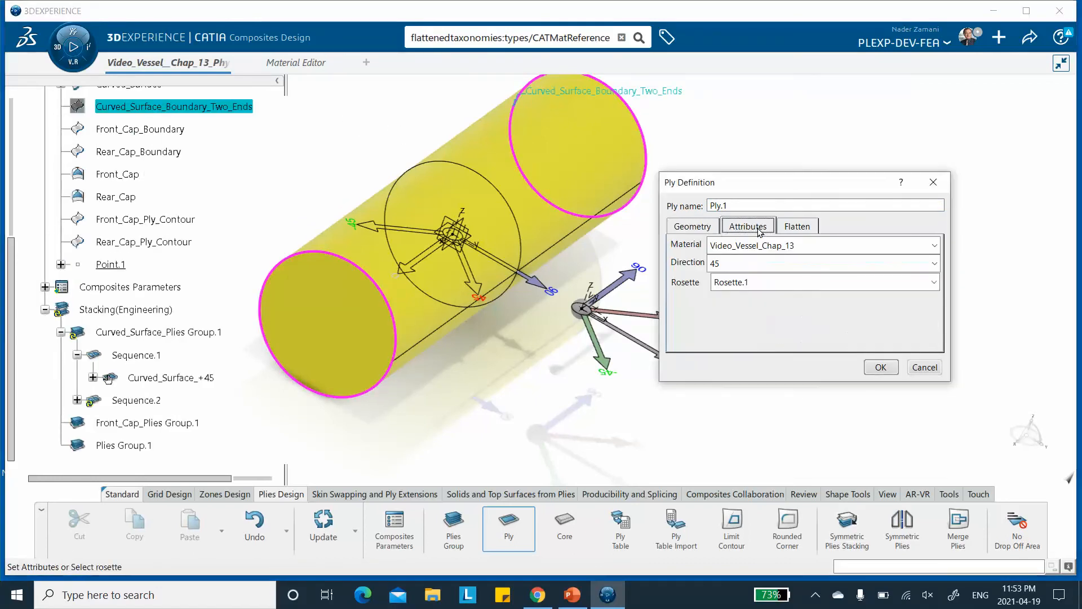
{"action": "left_click", "coordinate": [756, 263]}
{"action": "left_click", "coordinate": [743, 309]}
{"action": "double_click", "coordinate": [735, 204]}
{"action": "type", "text": "Curved_Surface_-45"}
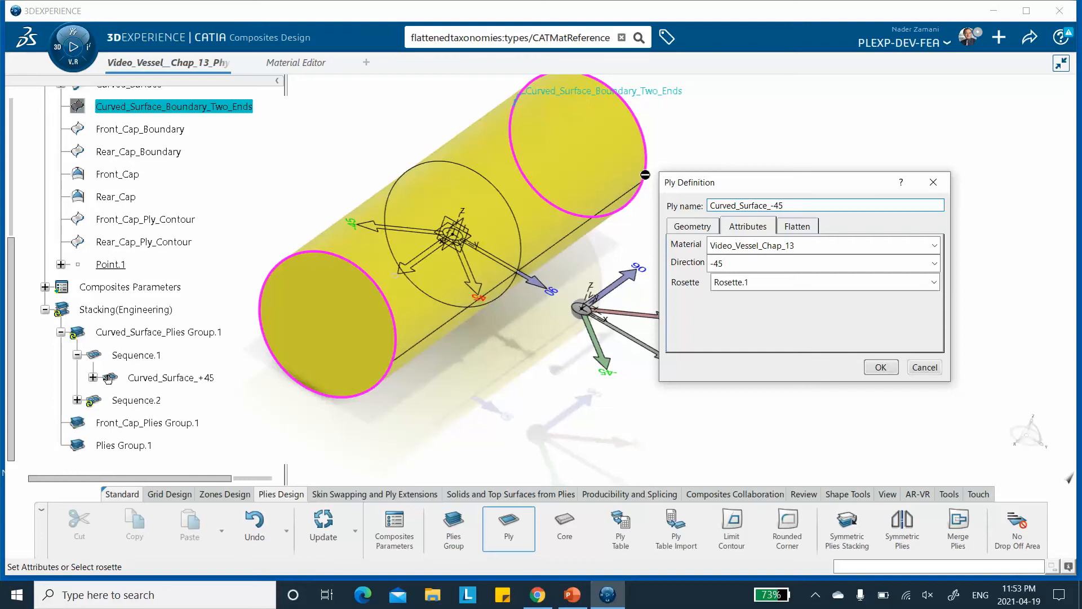
{"action": "left_click", "coordinate": [880, 368]}
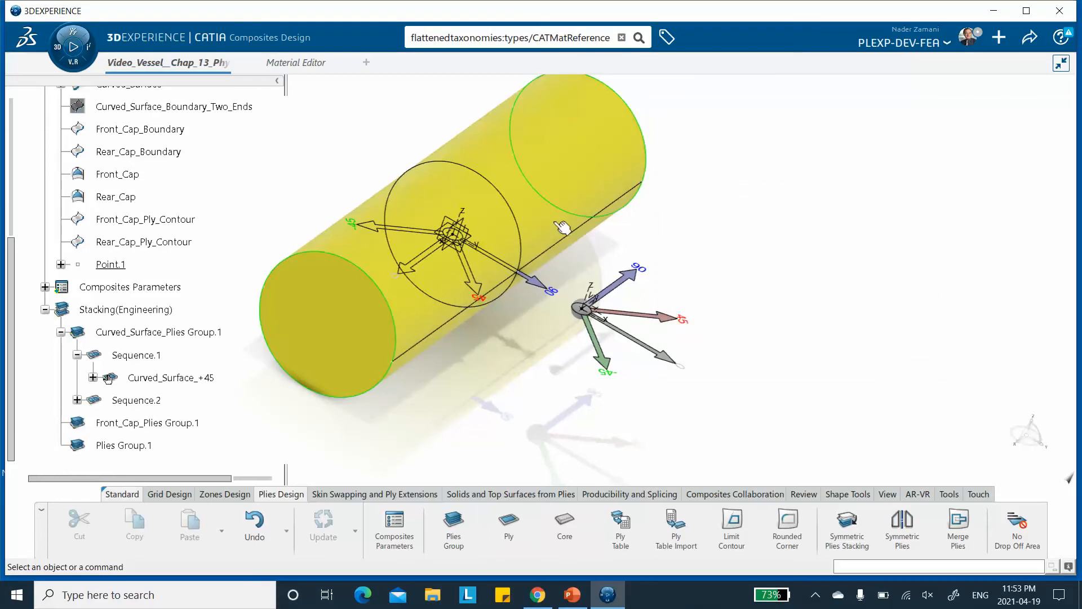
Start a third ply in Curved_Surface_Plies Group.1 on Curved_Surface_Boundary_Two_Ends with direction 90.
{"action": "left_click", "coordinate": [506, 530]}
{"action": "left_click", "coordinate": [131, 333]}
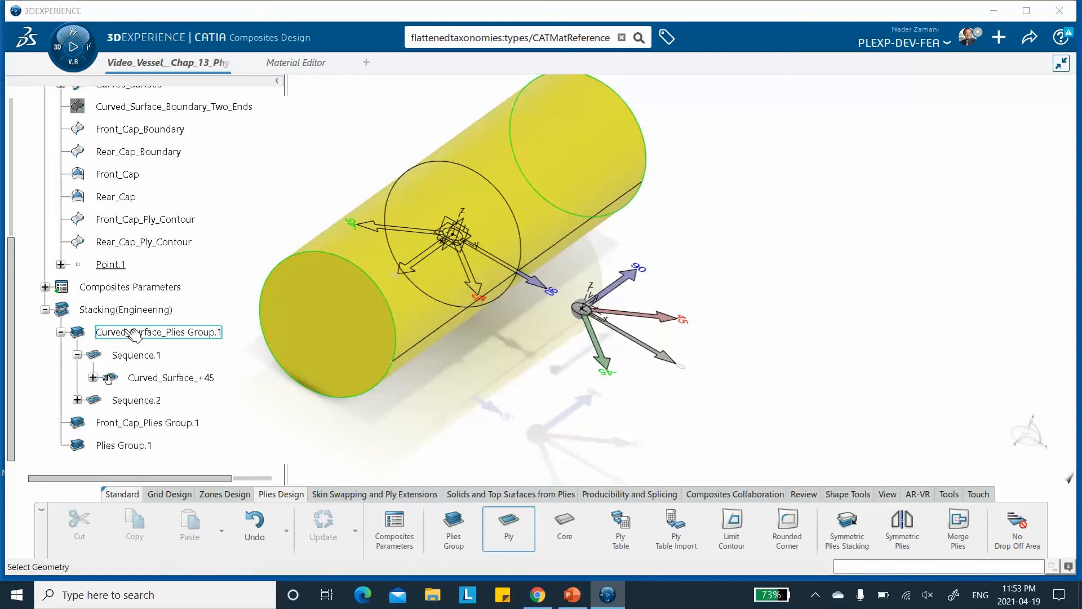
{"action": "left_click", "coordinate": [180, 107]}
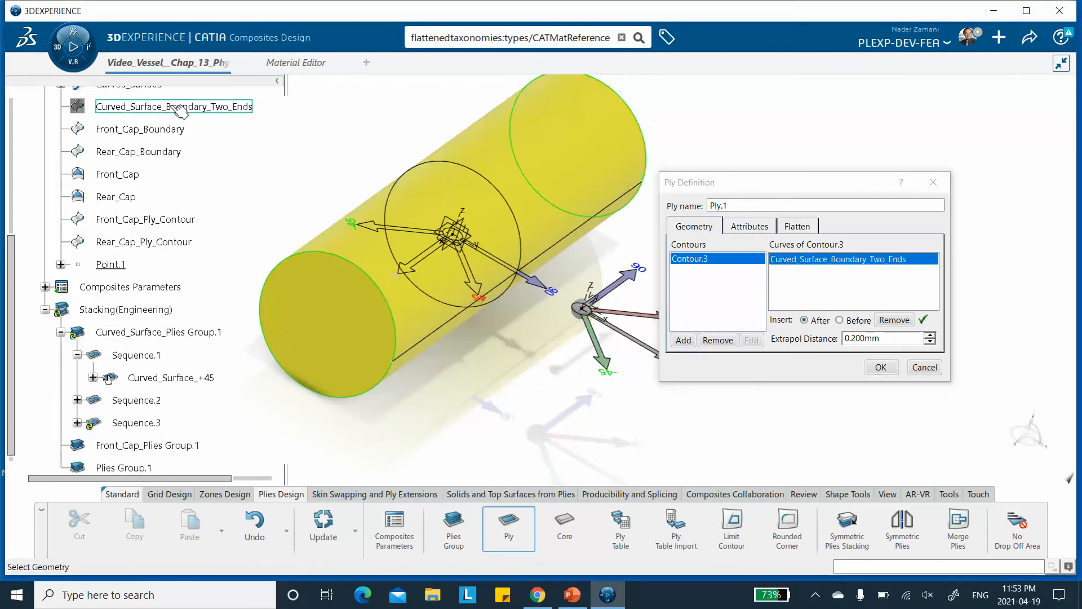
{"action": "left_click", "coordinate": [743, 230]}
{"action": "left_click", "coordinate": [740, 263]}
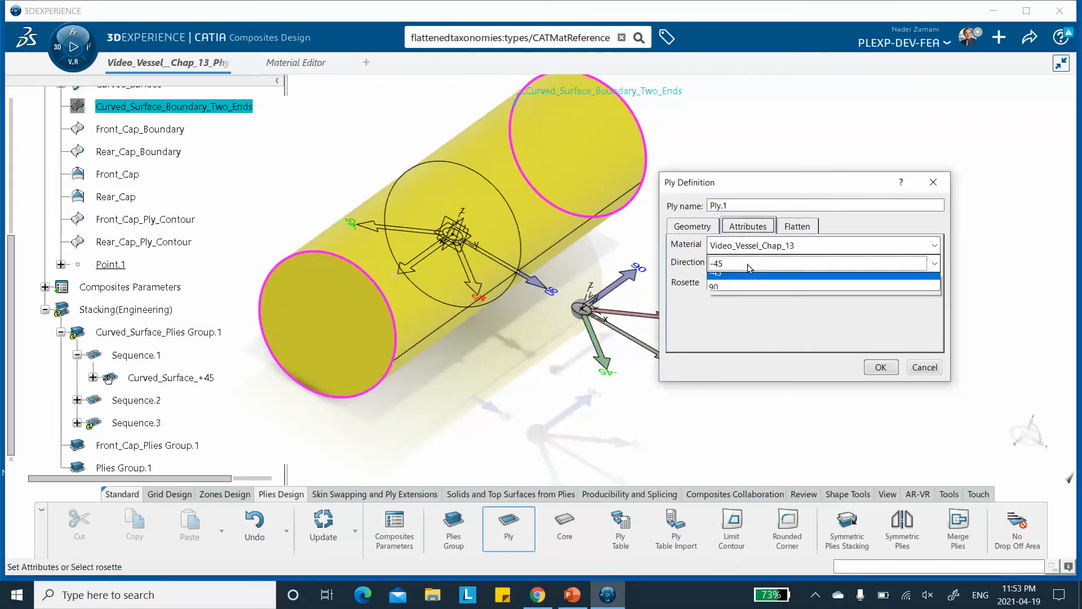
{"action": "left_click", "coordinate": [727, 324]}
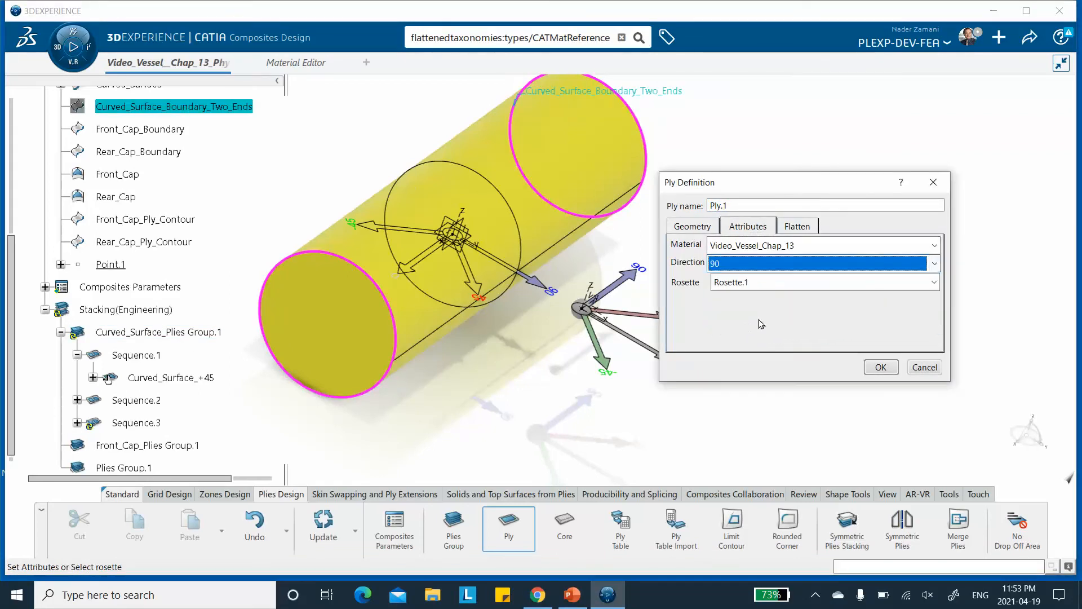
Name the third ply Curved_Surface and confirm it.
{"action": "double_click", "coordinate": [738, 206]}
{"action": "type", "text": "Curved_S"}
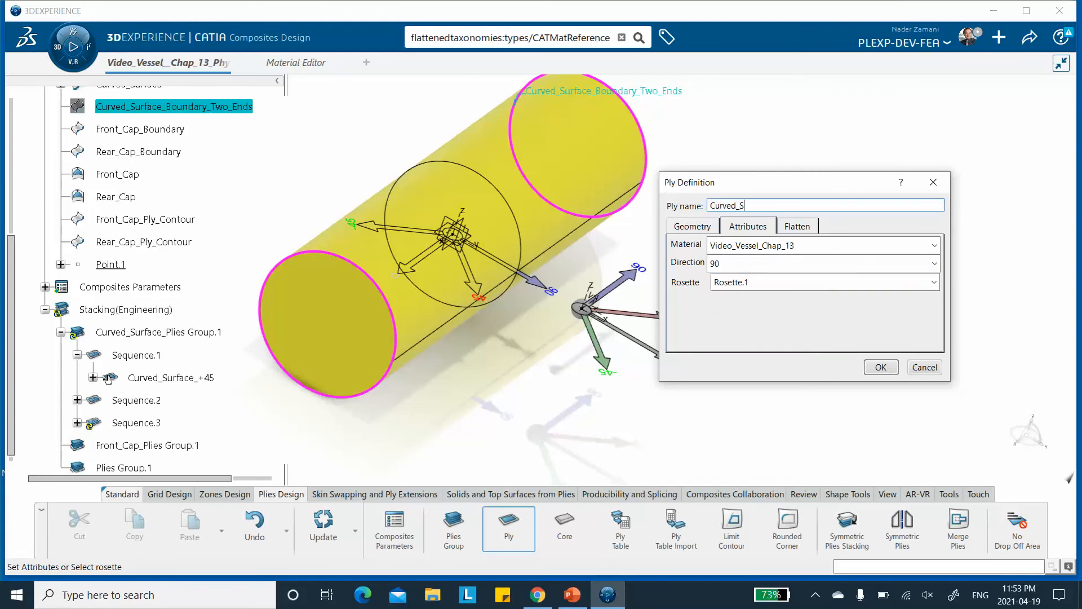
{"action": "type", "text": "urface_90"}
{"action": "left_click", "coordinate": [881, 367]}
Start a new ply in Front_Cap_Plies Group.1 using Front_Cap_Ply_Contour as its contour.
{"action": "middle_click_drag", "start_coordinate": [764, 227], "coordinate": [725, 198]}
{"action": "middle_click_drag", "start_coordinate": [525, 269], "coordinate": [633, 223]}
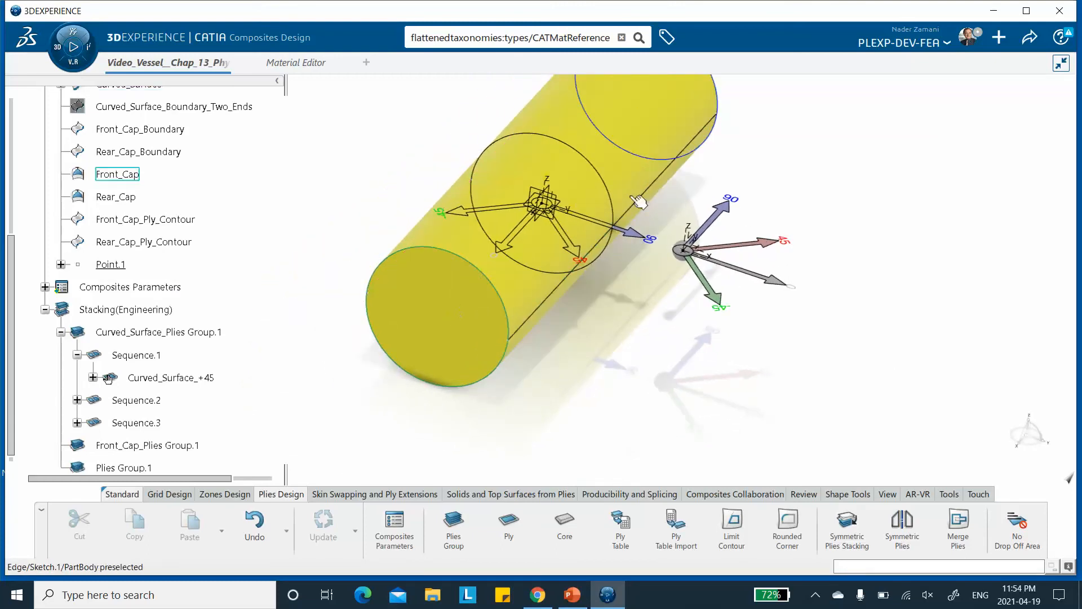
{"action": "scroll", "coordinate": [181, 231], "scroll_direction": "down", "scroll_amount": 3}
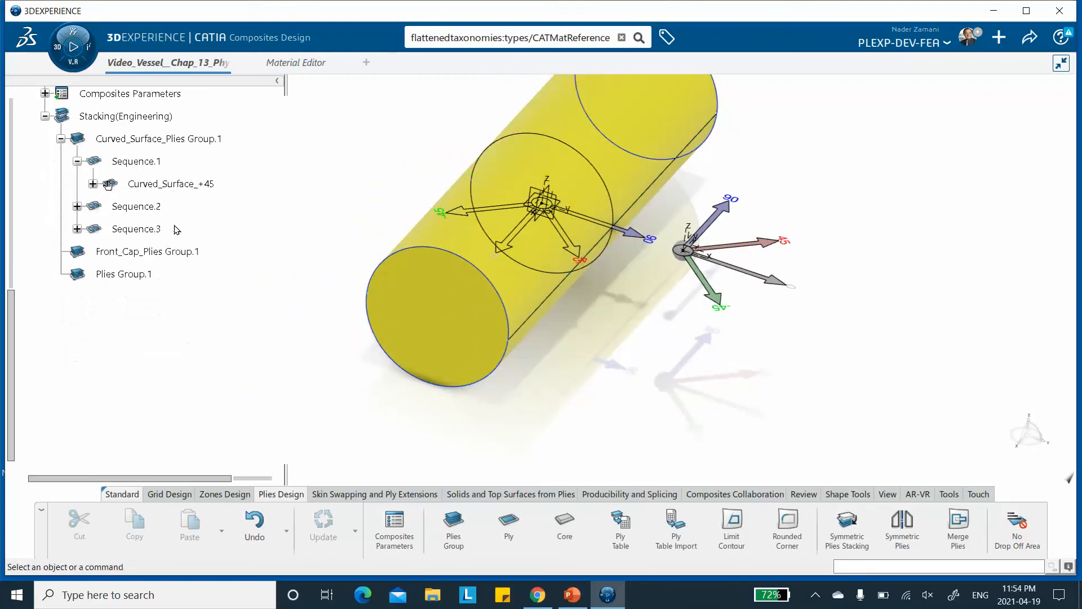
{"action": "left_click", "coordinate": [508, 531]}
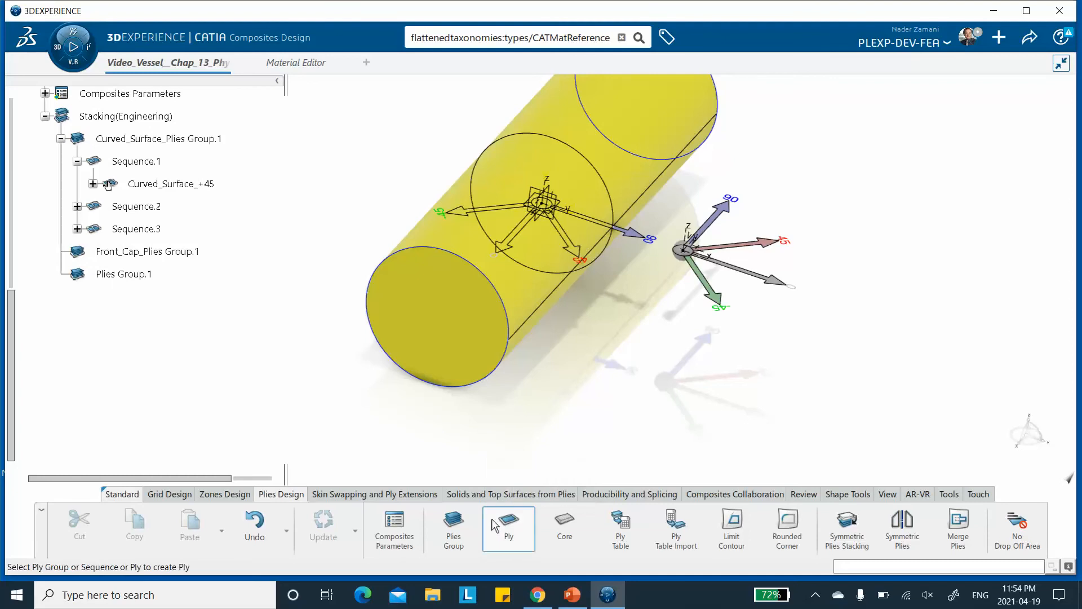
{"action": "left_click", "coordinate": [181, 253]}
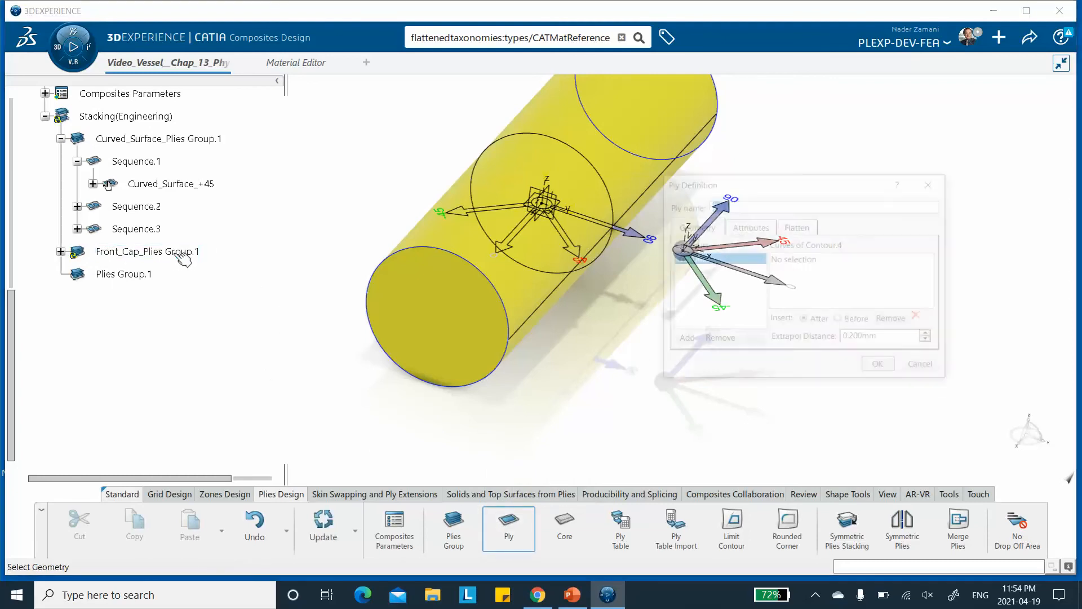
{"action": "left_click", "coordinate": [795, 260]}
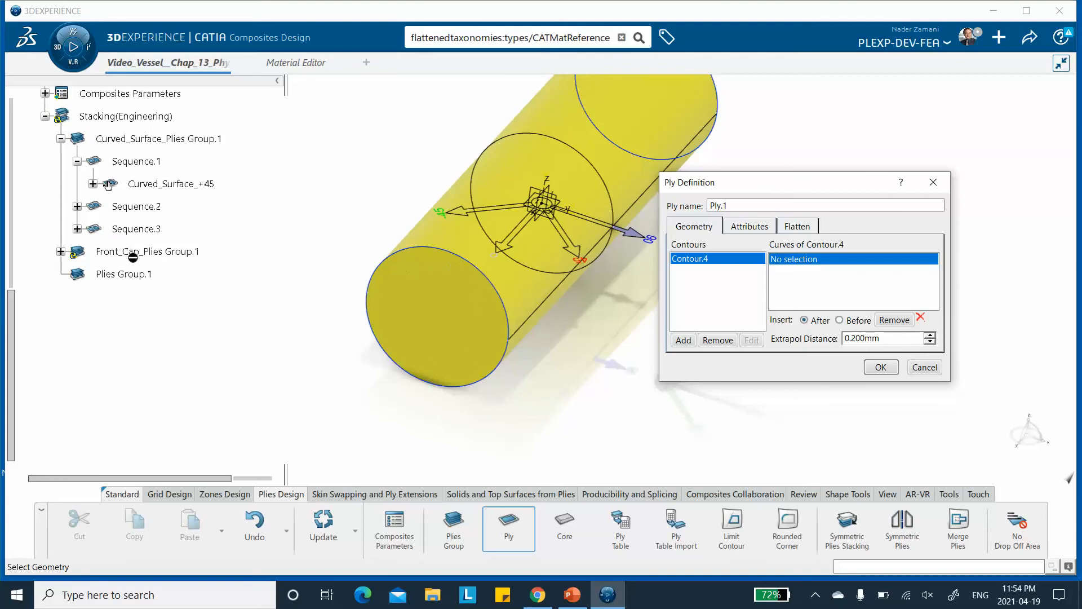
{"action": "scroll", "coordinate": [203, 264], "scroll_direction": "up", "scroll_amount": 3}
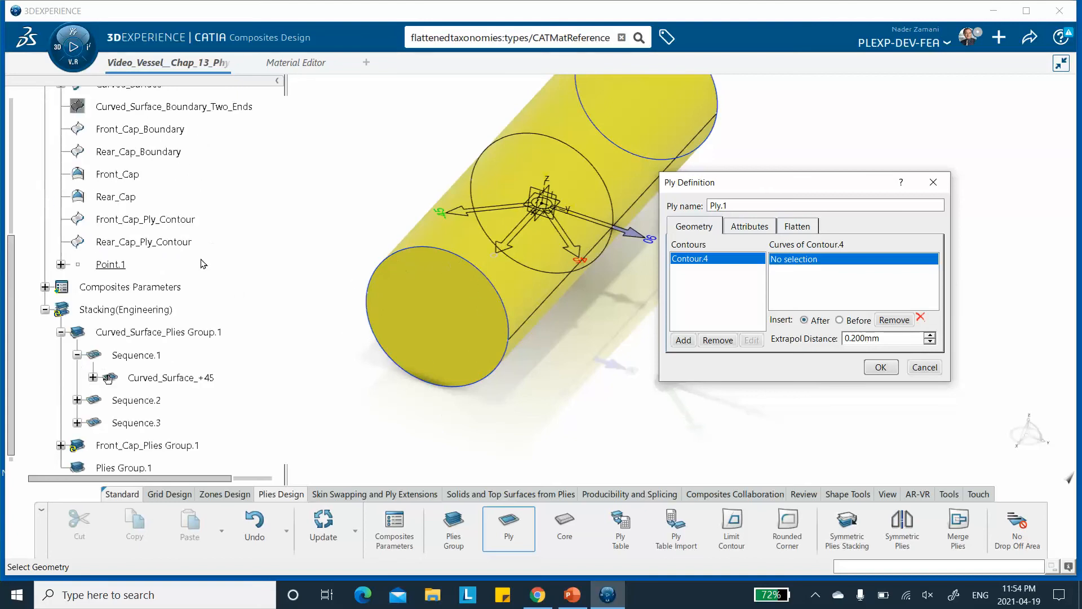
{"action": "left_click", "coordinate": [163, 225]}
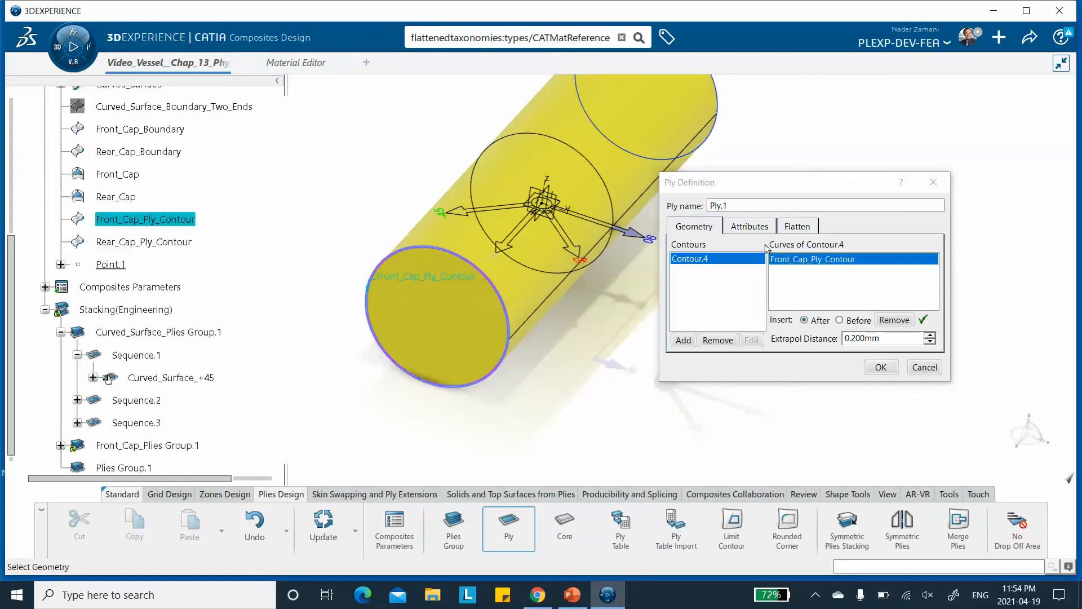
Set the front cap ply's direction to 45, name it Front_Cap, and confirm it.
{"action": "left_click", "coordinate": [746, 227]}
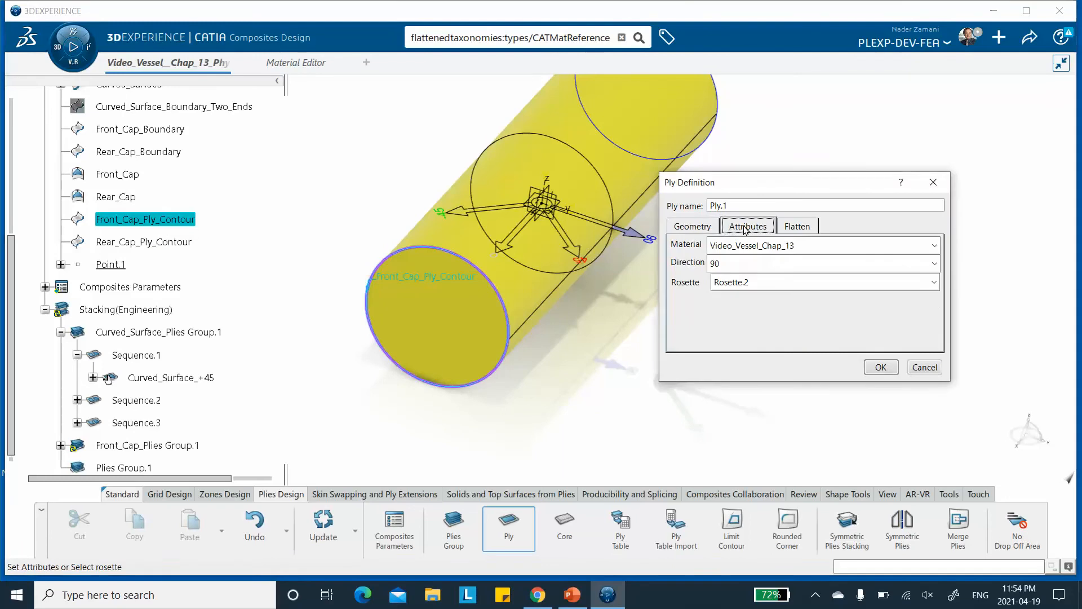
{"action": "left_click", "coordinate": [732, 264]}
{"action": "left_click", "coordinate": [732, 297]}
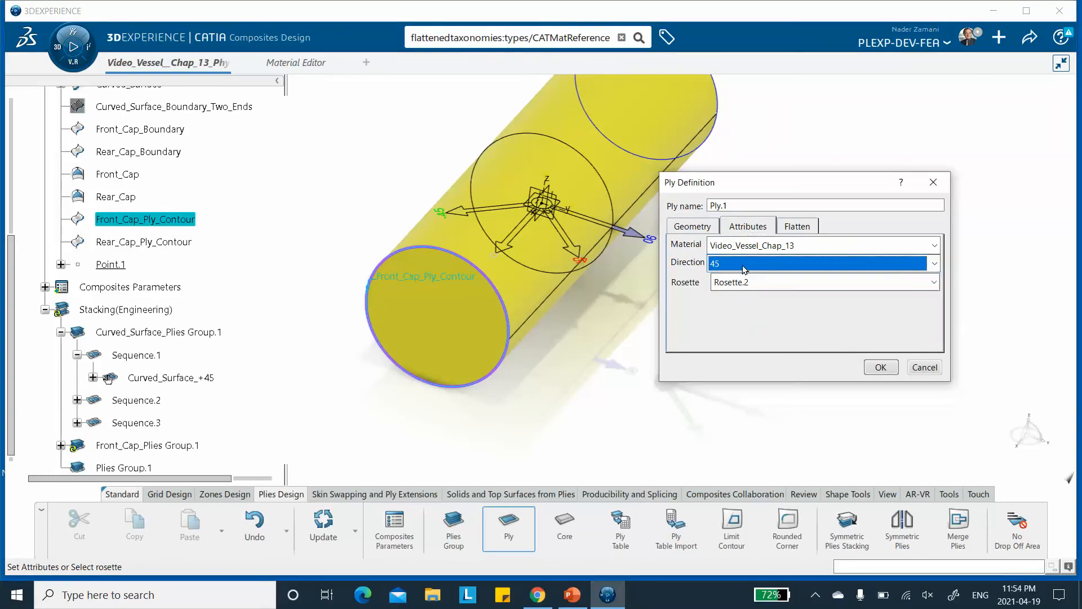
{"action": "left_click_drag", "start_coordinate": [736, 205], "coordinate": [656, 204]}
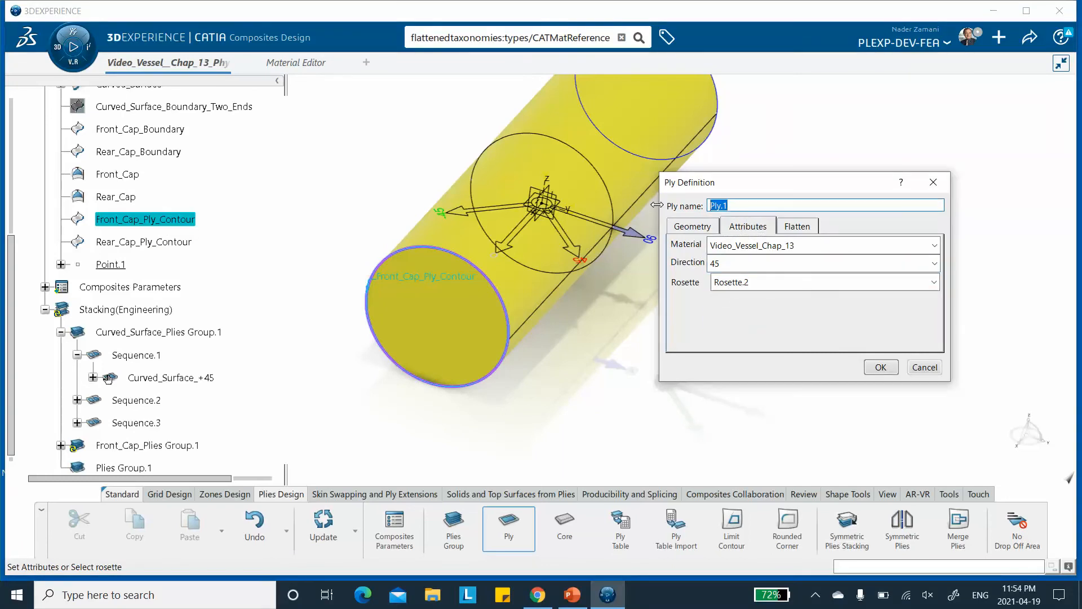
{"action": "type", "text": "Front_Cap_+45"}
{"action": "left_click", "coordinate": [880, 368]}
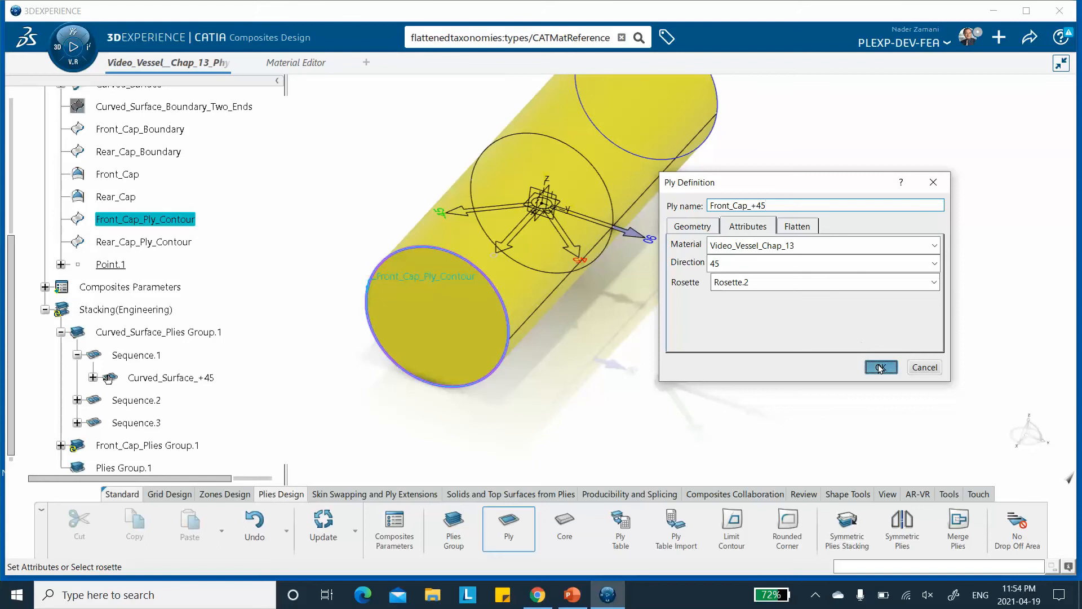
Start a second ply in Front_Cap_Plies Group.1 using Front_Cap_Ply_Contour as its contour.
{"action": "left_click", "coordinate": [510, 533]}
{"action": "scroll", "coordinate": [215, 372], "scroll_direction": "down", "scroll_amount": 3}
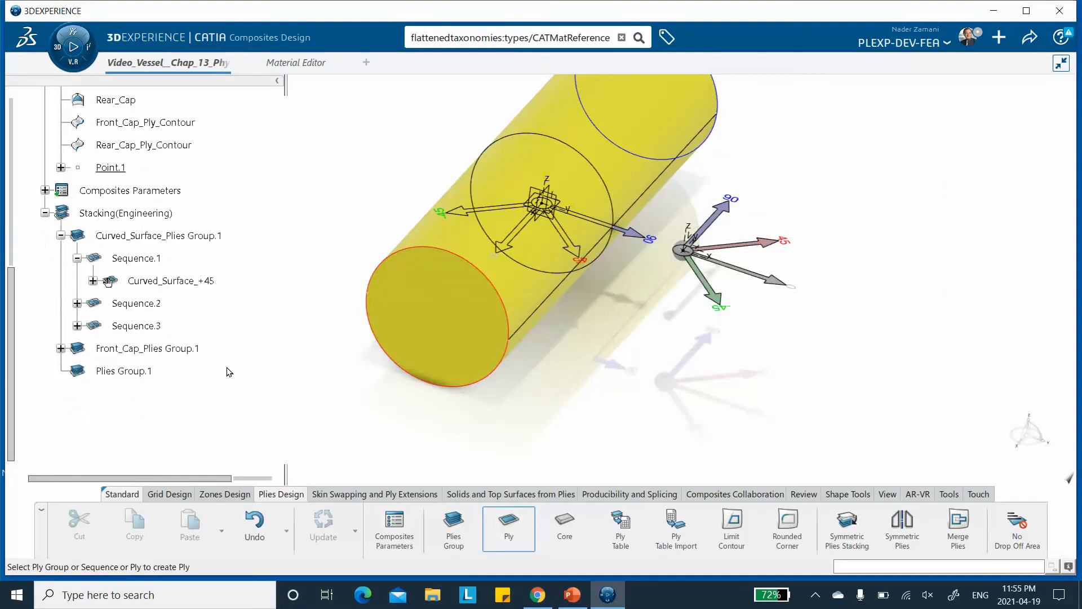
{"action": "left_click", "coordinate": [148, 352]}
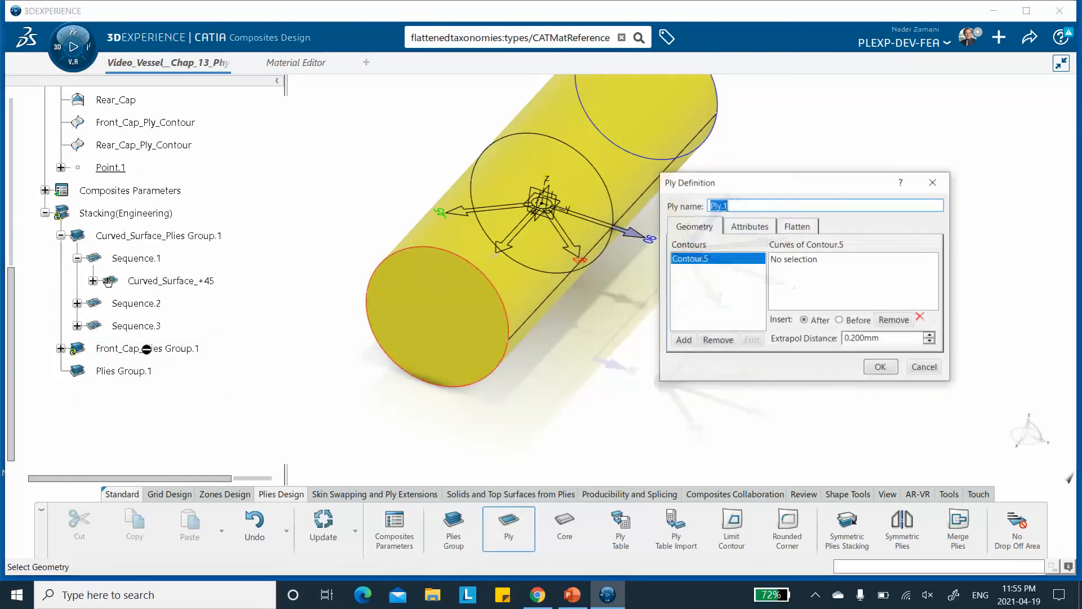
{"action": "left_click", "coordinate": [789, 260]}
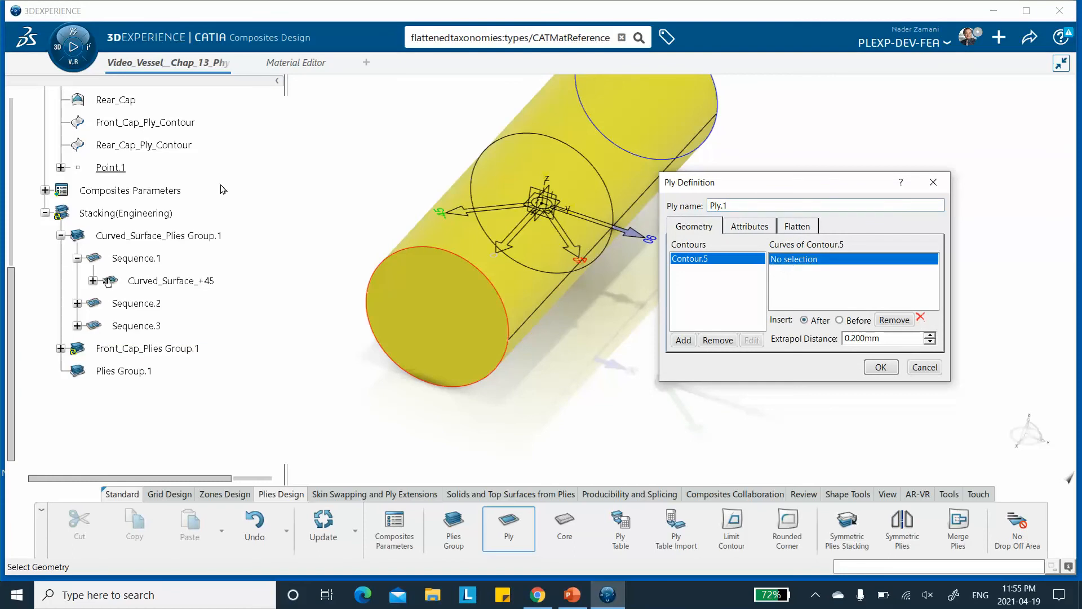
{"action": "left_click", "coordinate": [147, 126]}
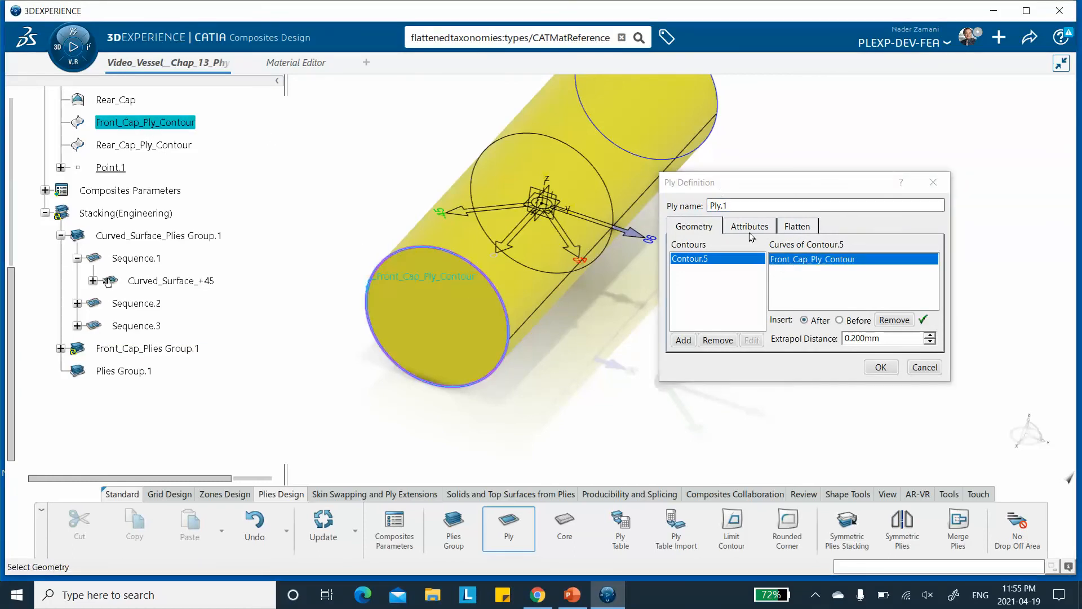
Set the second front cap ply's direction to -45, name it Front_Cap_-45, and confirm it.
{"action": "left_click", "coordinate": [749, 227]}
{"action": "left_click", "coordinate": [795, 263]}
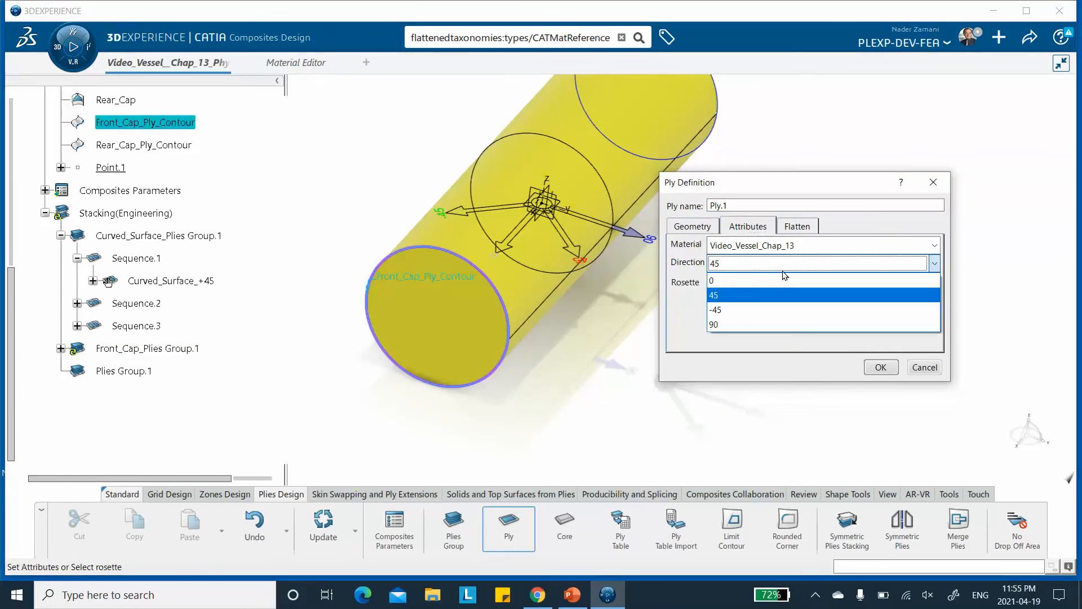
{"action": "left_click", "coordinate": [758, 308]}
{"action": "left_click_drag", "start_coordinate": [734, 205], "coordinate": [671, 201]}
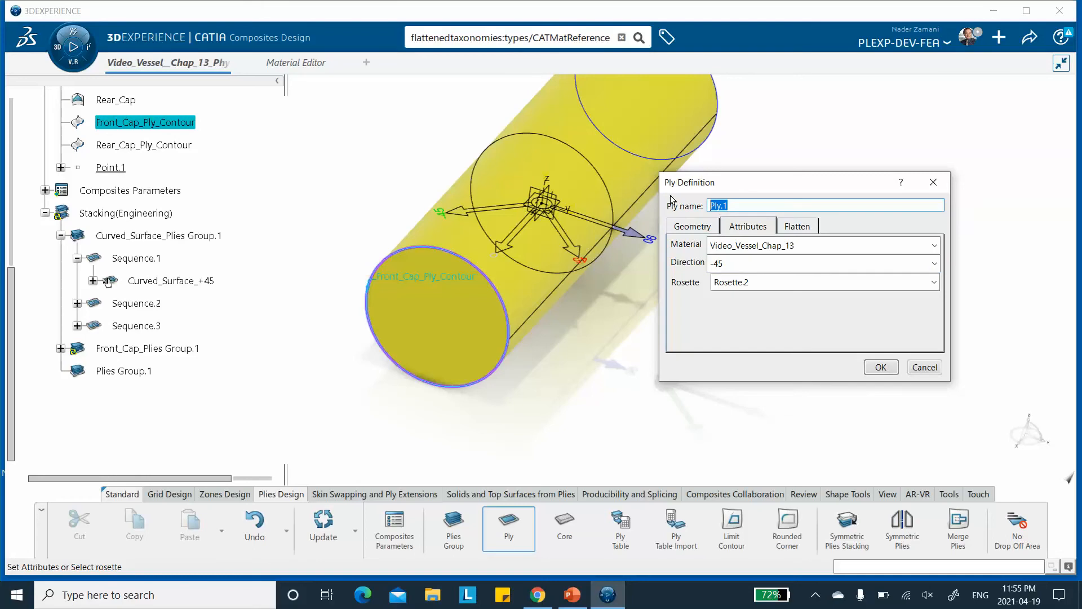
{"action": "type", "text": "Front_Cap_-45"}
{"action": "left_click", "coordinate": [872, 366]}
Rename Plies Group.1 to Rear_Cap_Plies Group.1 through its properties.
{"action": "middle_click_drag", "start_coordinate": [839, 296], "coordinate": [750, 290]}
{"action": "middle_click_drag", "start_coordinate": [635, 302], "coordinate": [546, 299]}
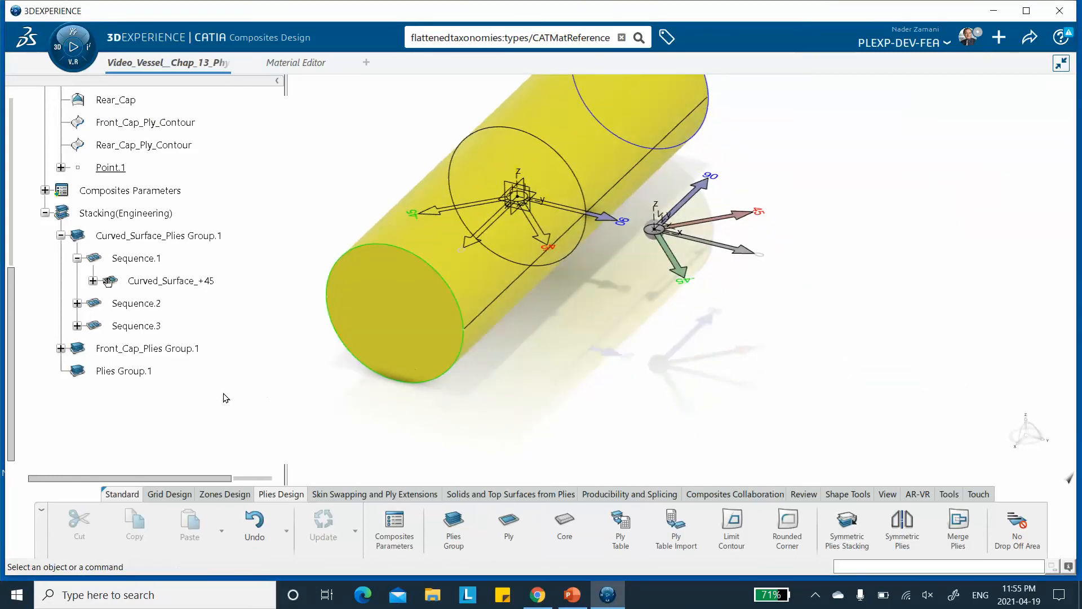
{"action": "left_click", "coordinate": [61, 348]}
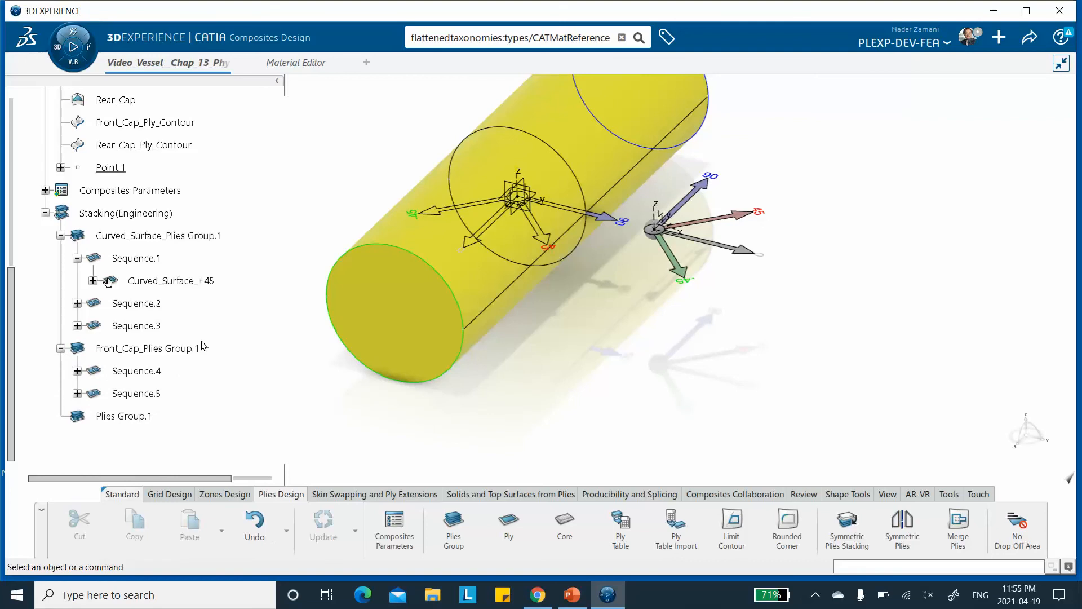
{"action": "scroll", "coordinate": [198, 345], "scroll_direction": "down", "scroll_amount": 3}
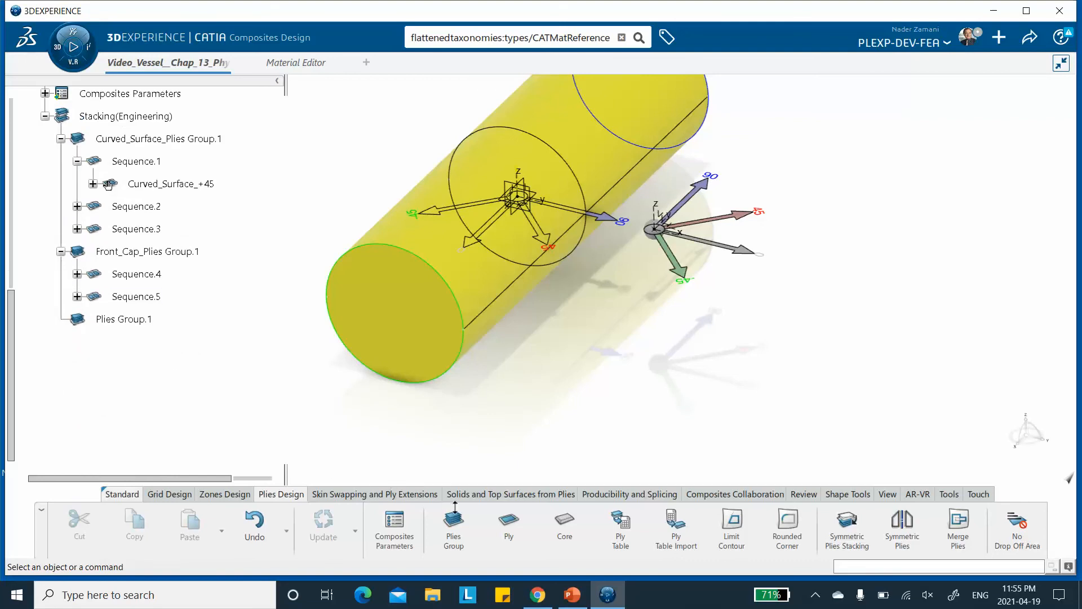
{"action": "right_click", "coordinate": [124, 319]}
{"action": "left_click", "coordinate": [164, 275]}
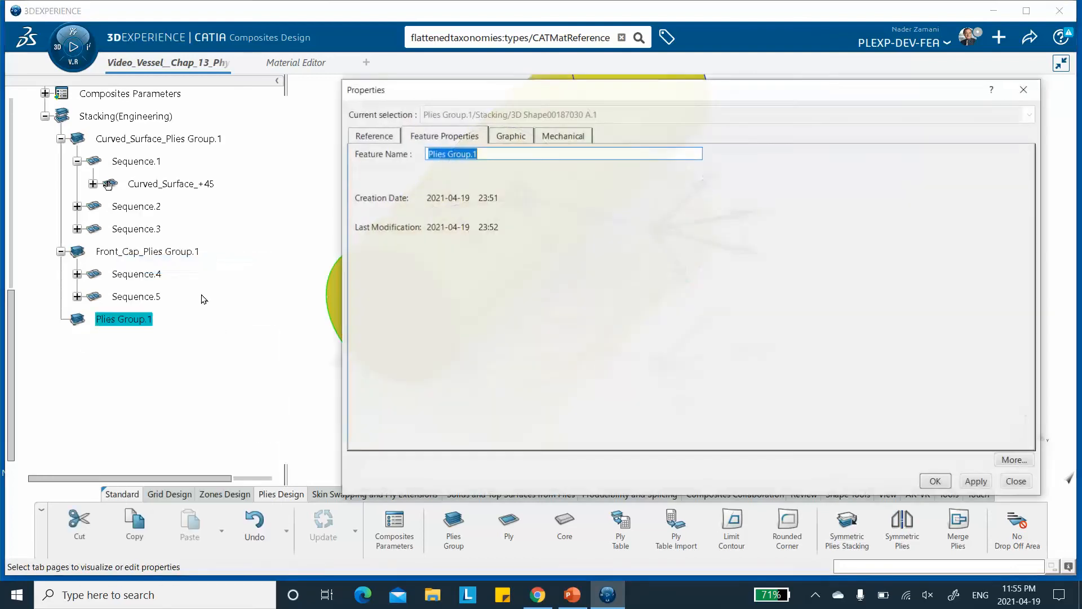
{"action": "left_click", "coordinate": [428, 154]}
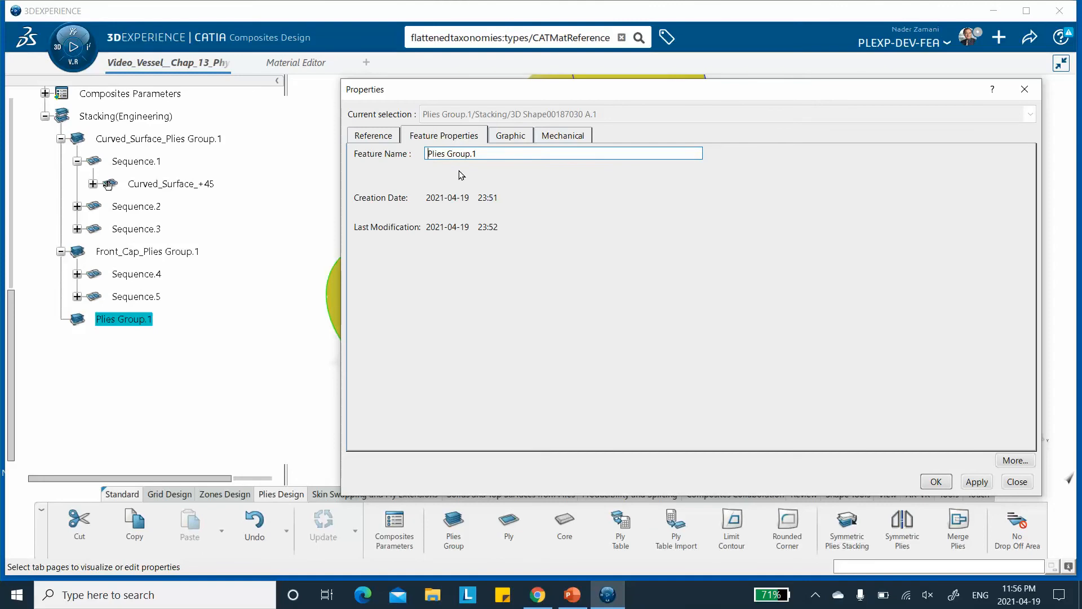
{"action": "type", "text": "Rear_Cap_"}
{"action": "left_click", "coordinate": [977, 482]}
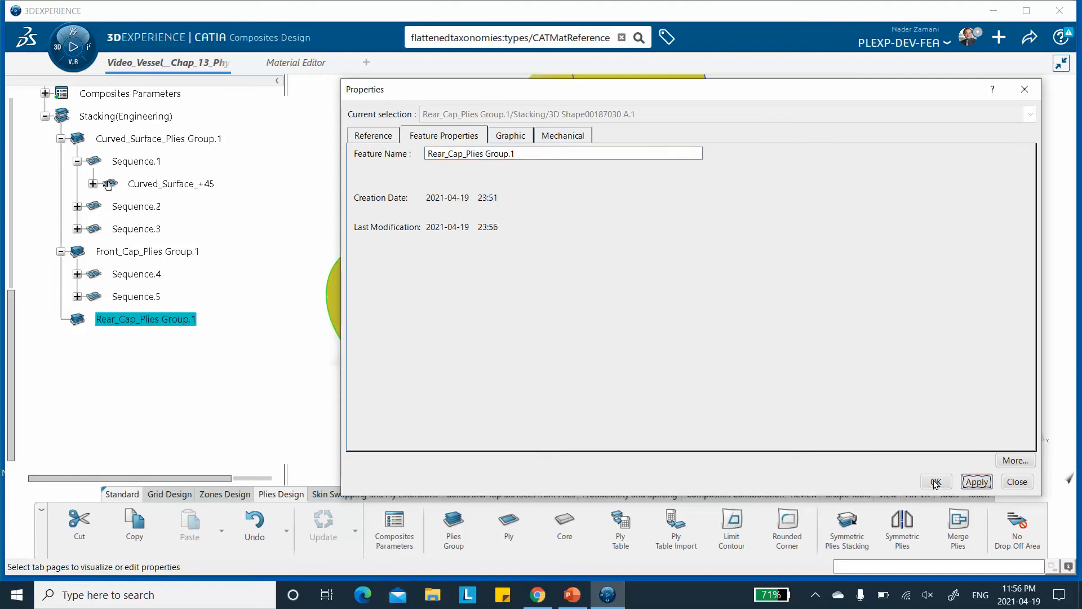
{"action": "left_click", "coordinate": [936, 481]}
{"action": "left_click", "coordinate": [546, 370]}
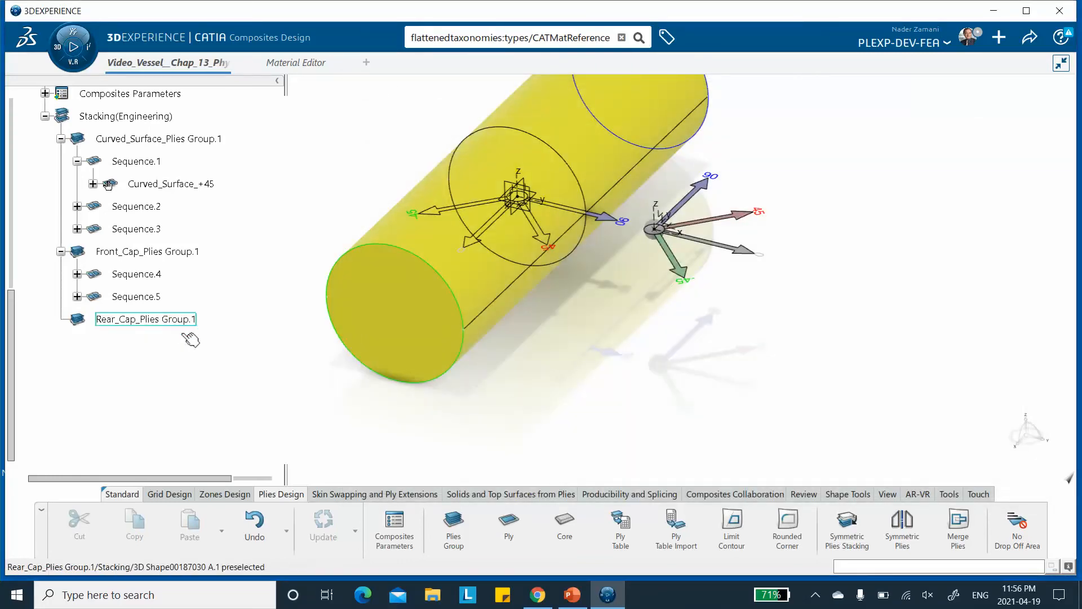
Start a new ply in Rear_Cap_Plies Group.1 using Rear_Cap_Ply_Contour as its contour.
{"action": "left_click", "coordinate": [509, 530]}
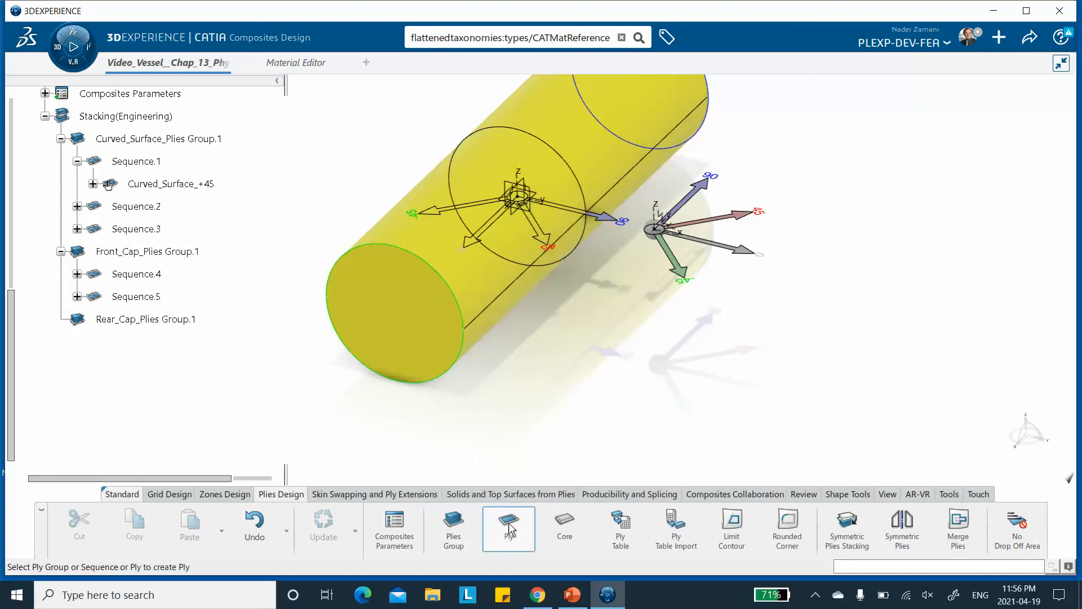
{"action": "left_click", "coordinate": [160, 320]}
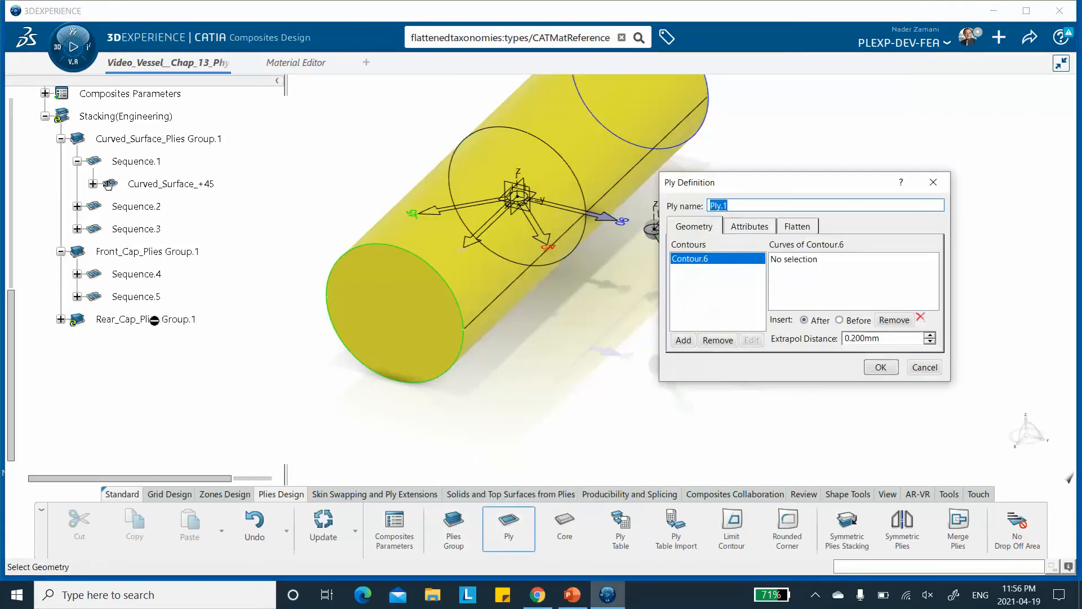
{"action": "left_click", "coordinate": [781, 259]}
{"action": "scroll", "coordinate": [266, 223], "scroll_direction": "up", "scroll_amount": 2}
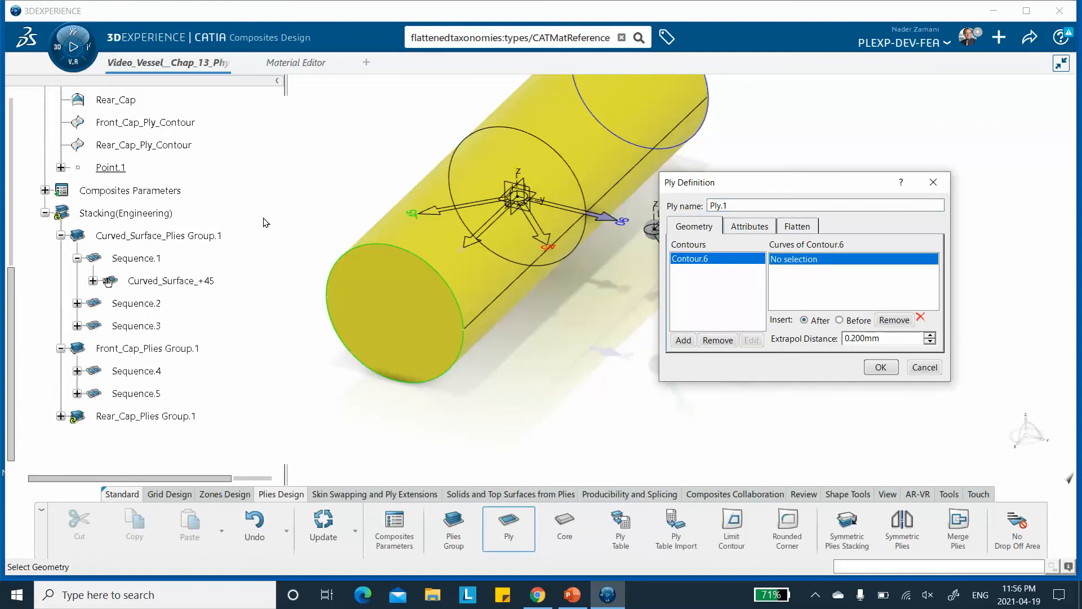
{"action": "left_click", "coordinate": [149, 144]}
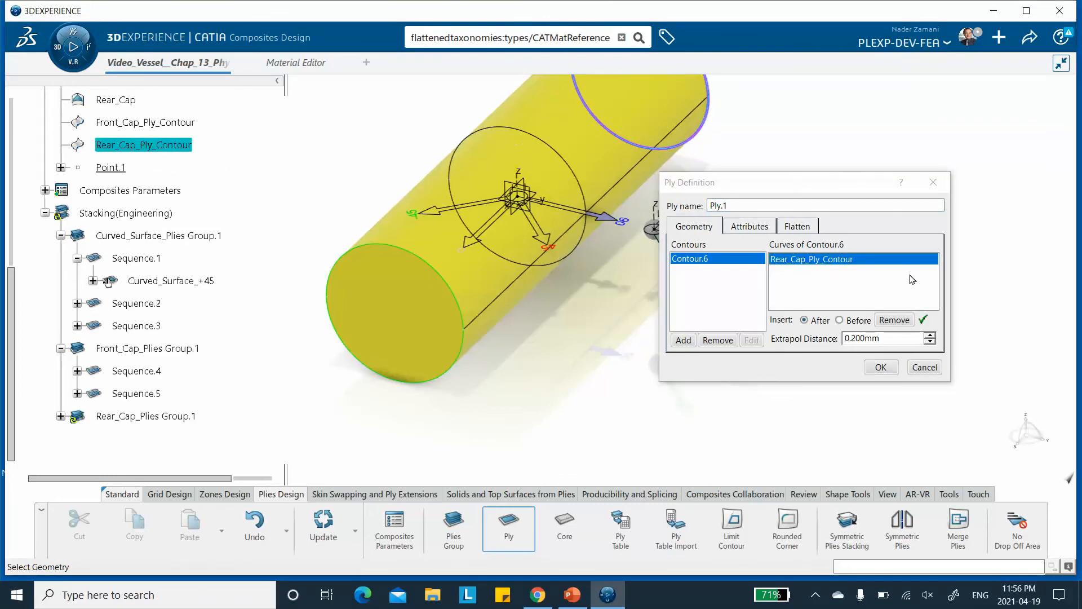
Set the rear cap ply's direction to 45, name it Rear_Cap_+45, and confirm it.
{"action": "left_click", "coordinate": [750, 227]}
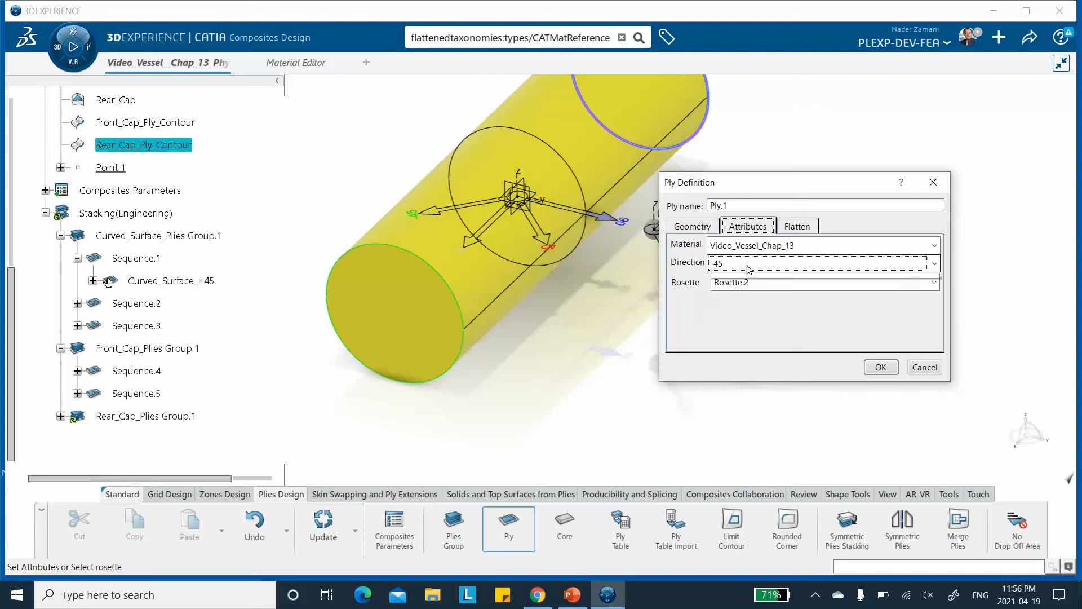
{"action": "left_click", "coordinate": [749, 264]}
{"action": "left_click", "coordinate": [727, 296]}
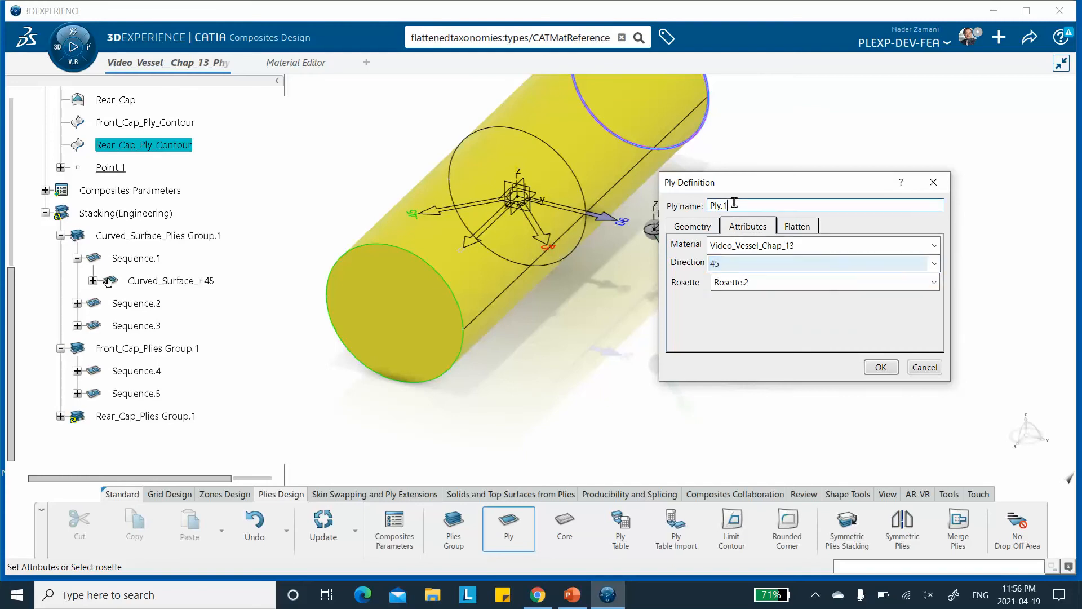
{"action": "type", "text": "Rear_Cap"}
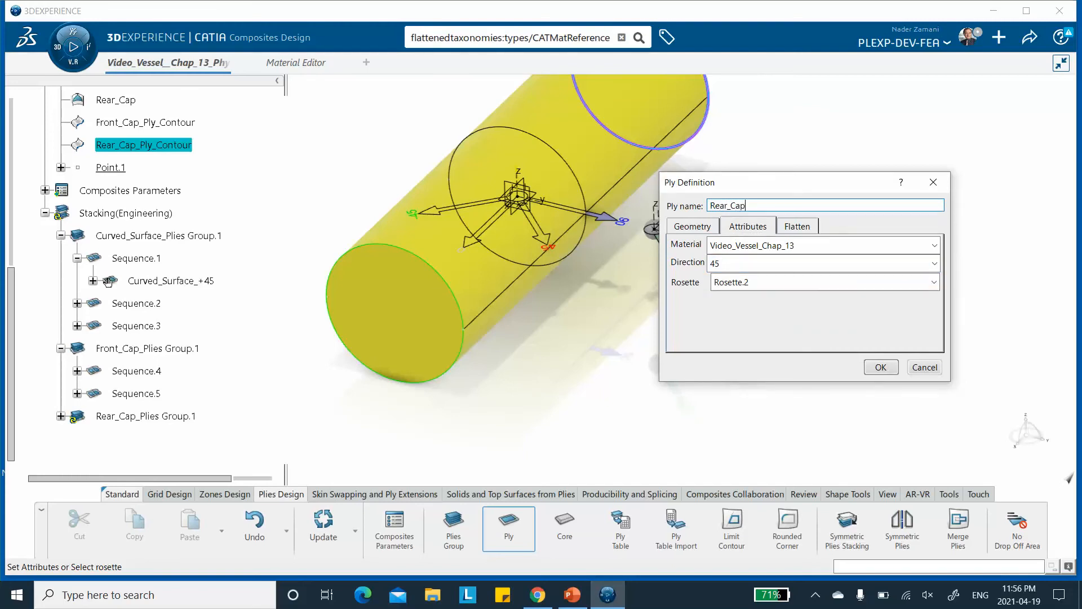
{"action": "type", "text": "_+45"}
{"action": "left_click", "coordinate": [880, 367]}
Start a second ply in Rear_Cap_Plies Group.1 using Rear_Cap_Ply_Contour as its contour.
{"action": "left_click", "coordinate": [61, 416]}
{"action": "left_click", "coordinate": [509, 527]}
{"action": "left_click", "coordinate": [169, 417]}
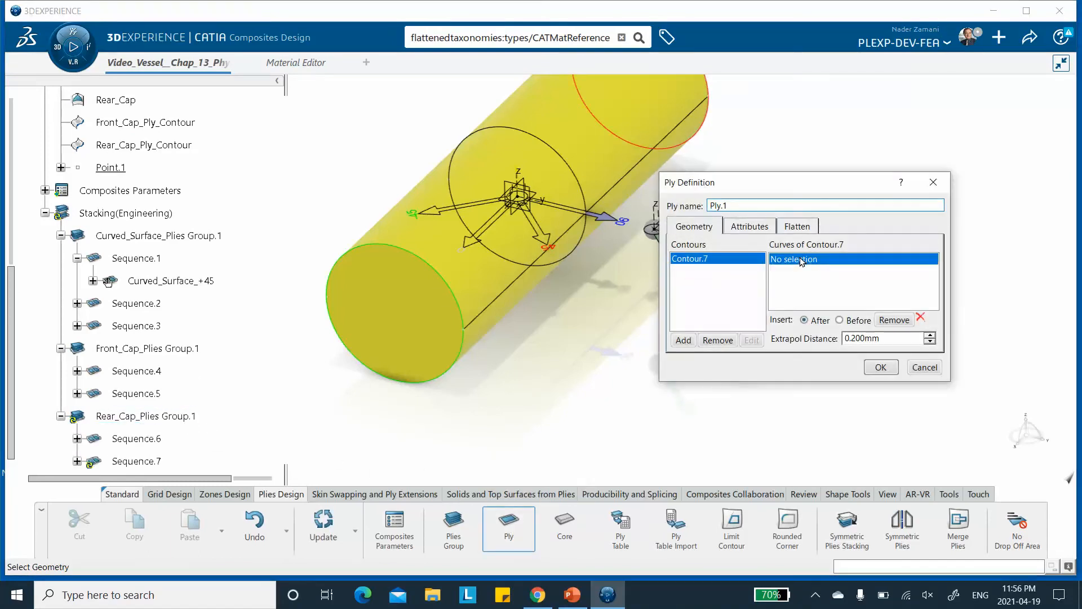
{"action": "left_click", "coordinate": [145, 149]}
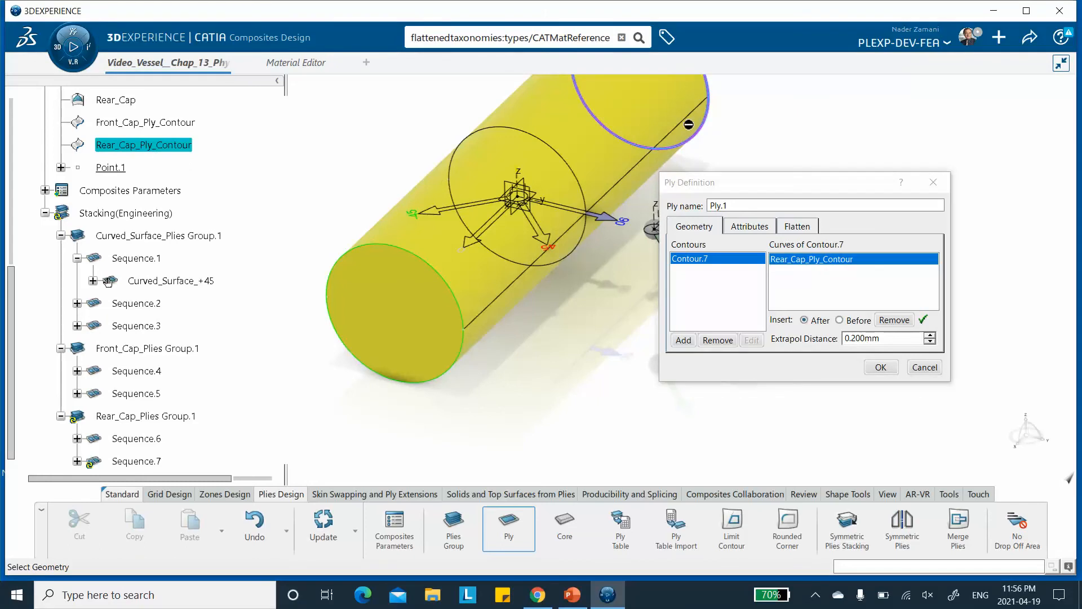
Set the second rear cap ply's direction to -45, name it Rear_Cap_-45, and confirm it.
{"action": "left_click", "coordinate": [750, 226]}
{"action": "left_click", "coordinate": [934, 263]}
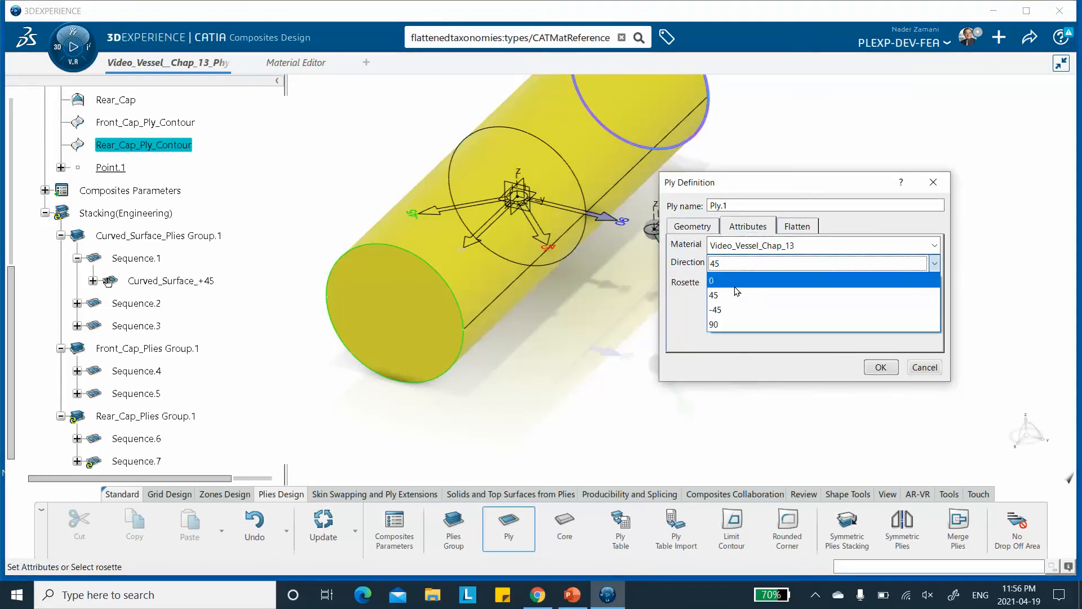
{"action": "left_click", "coordinate": [728, 311]}
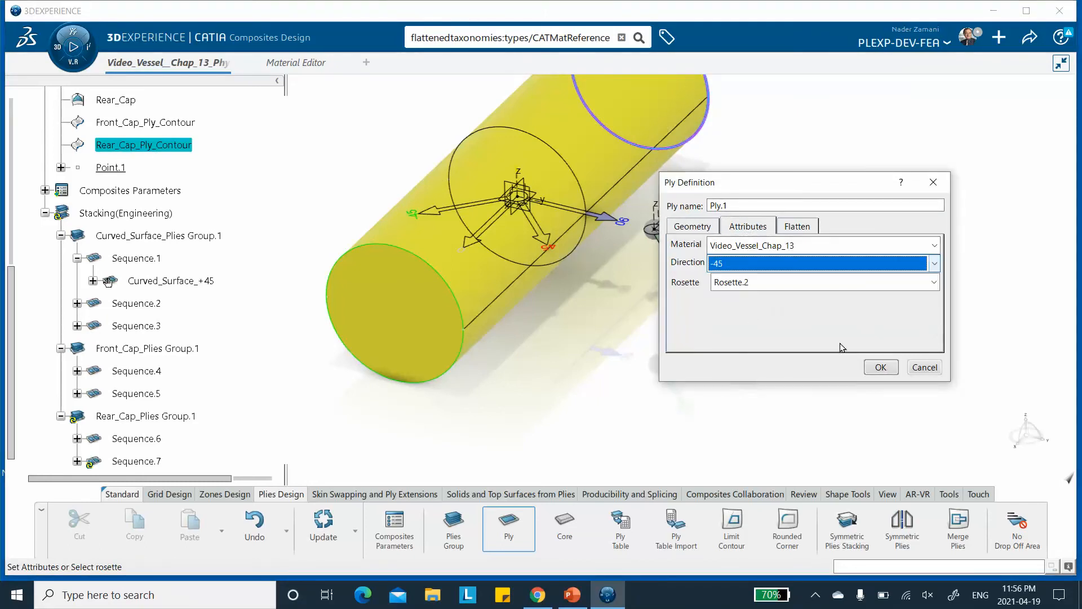
{"action": "double_click", "coordinate": [742, 204]}
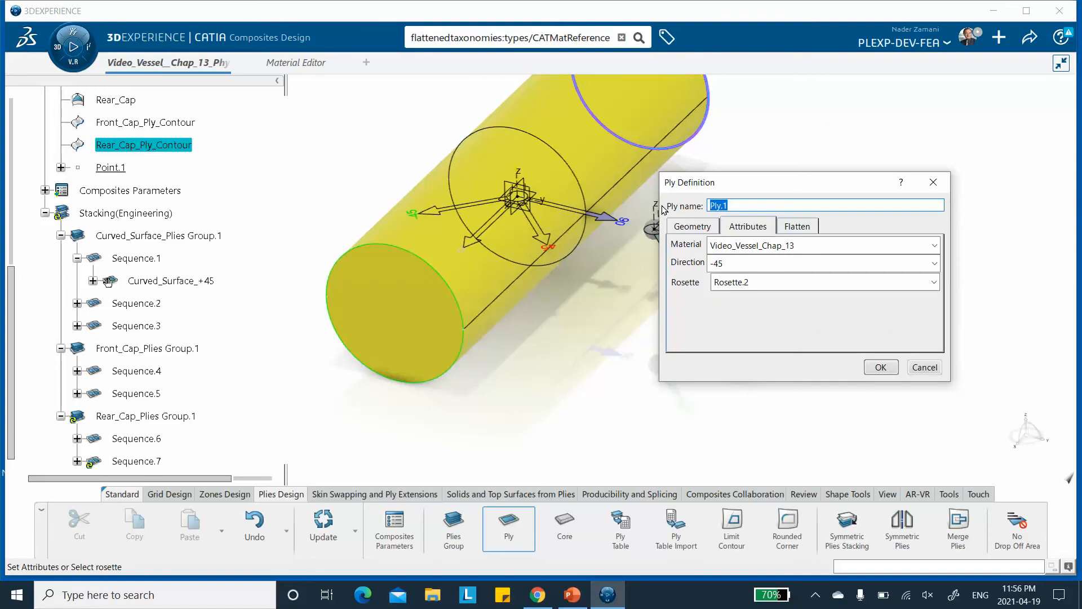
{"action": "type", "text": "Rear_Cap_-45"}
{"action": "left_click", "coordinate": [880, 367]}
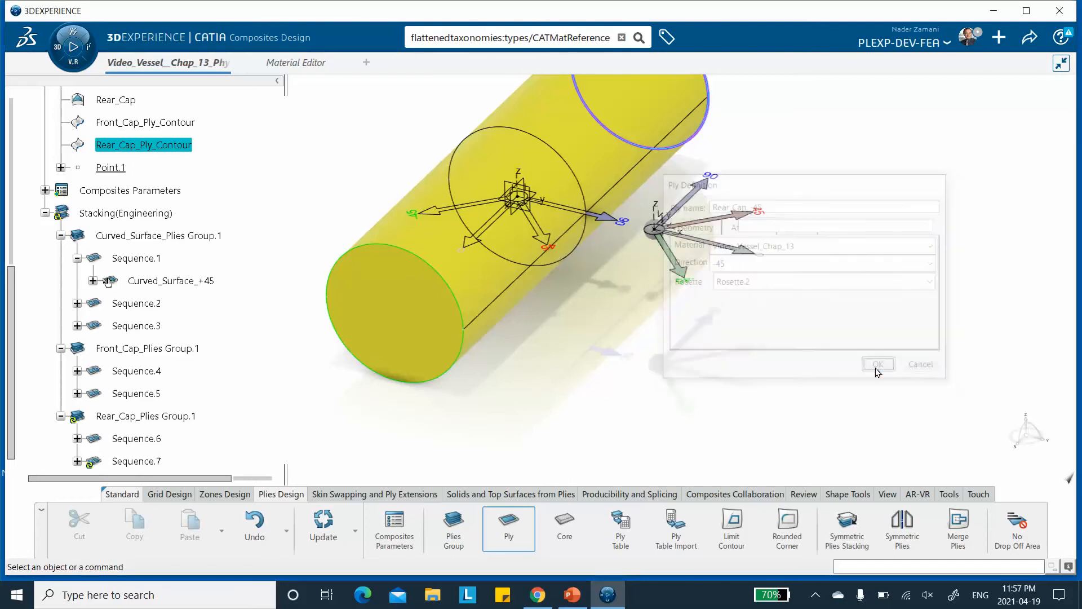
Save the composite vessel document.
{"action": "scroll", "coordinate": [272, 189], "scroll_direction": "down", "scroll_amount": 4}
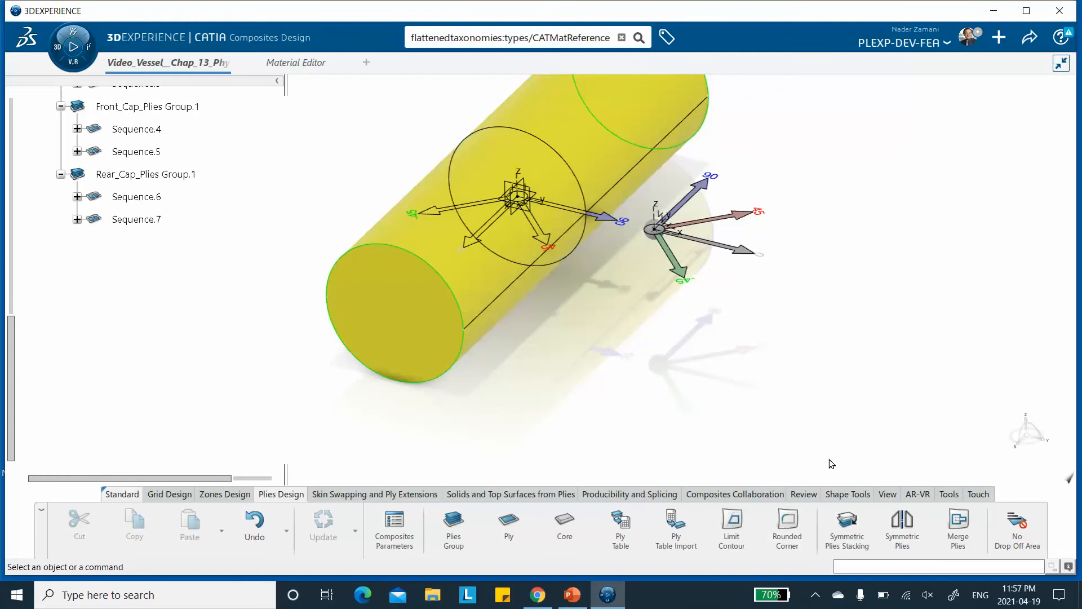
{"action": "left_click", "coordinate": [1027, 40]}
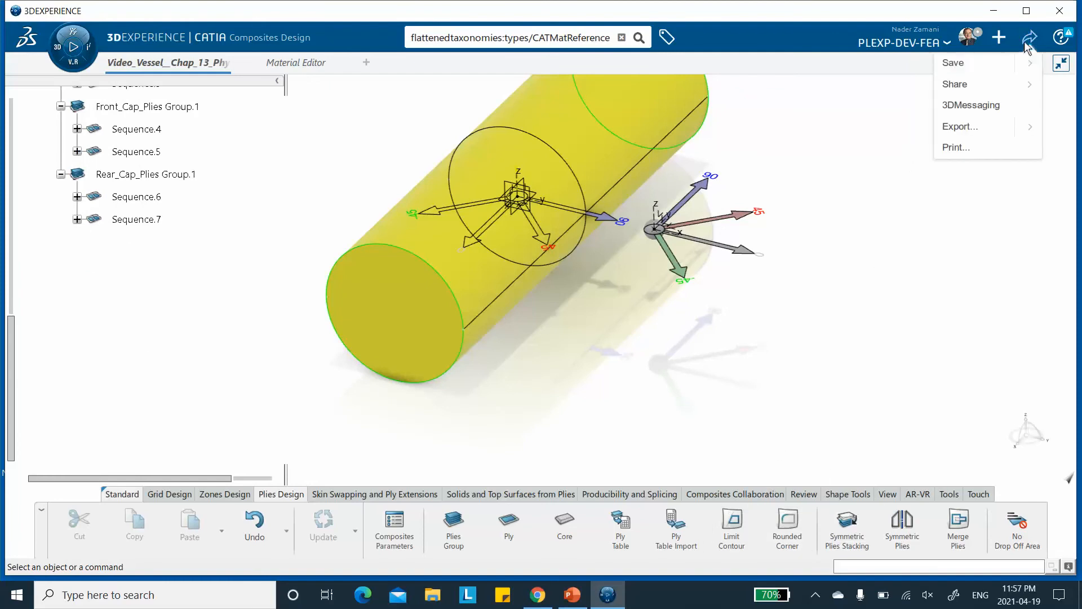
{"action": "left_click", "coordinate": [953, 63]}
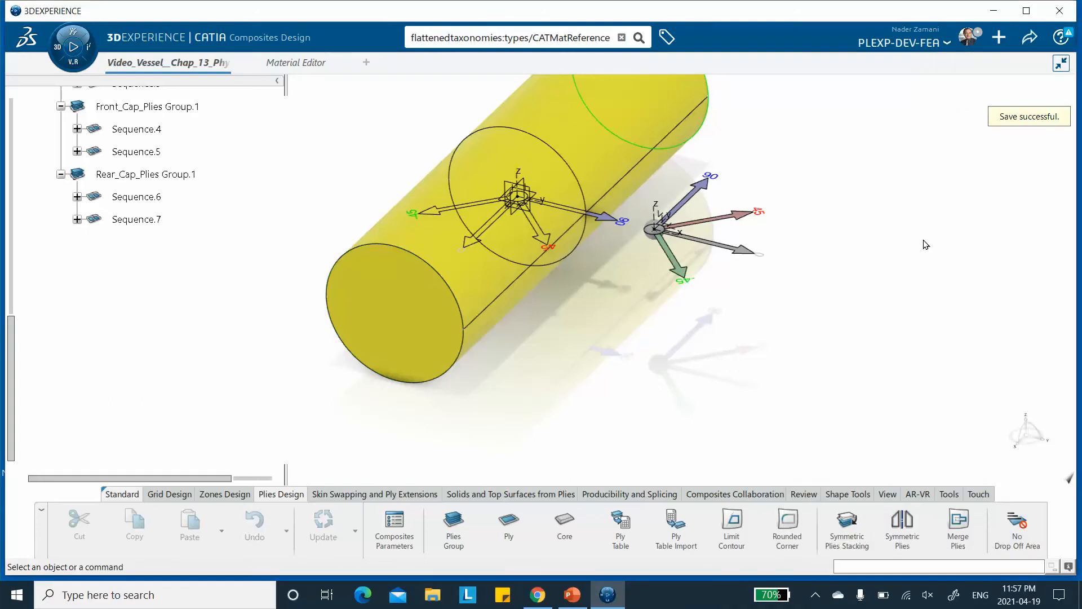
Open the Ply Exploder and explode Curved_Surface_Plies Group.1 to inspect its plies.
{"action": "left_click", "coordinate": [811, 495]}
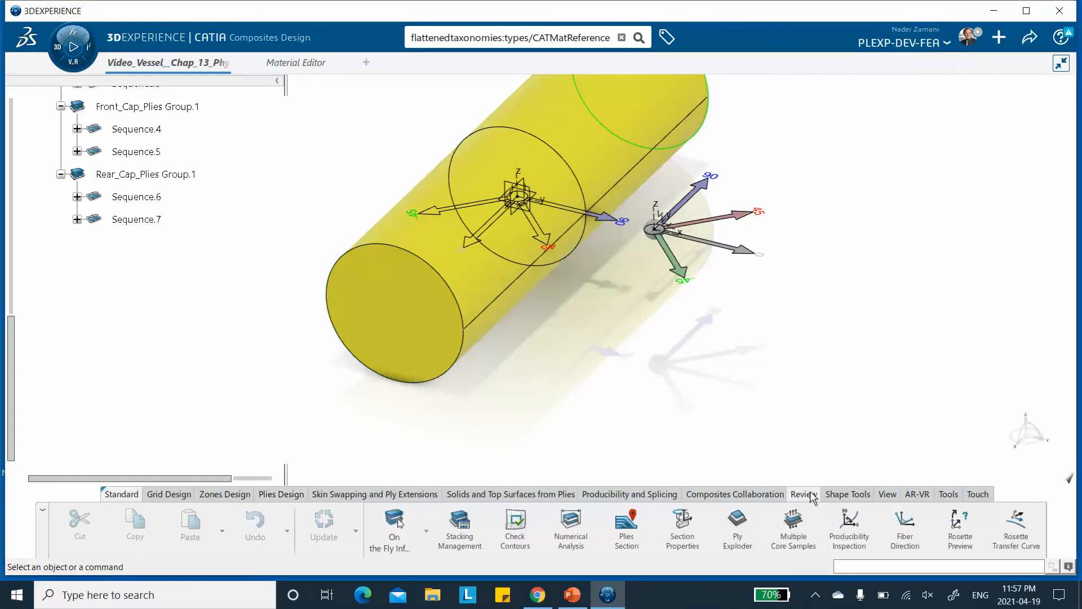
{"action": "left_click", "coordinate": [738, 527]}
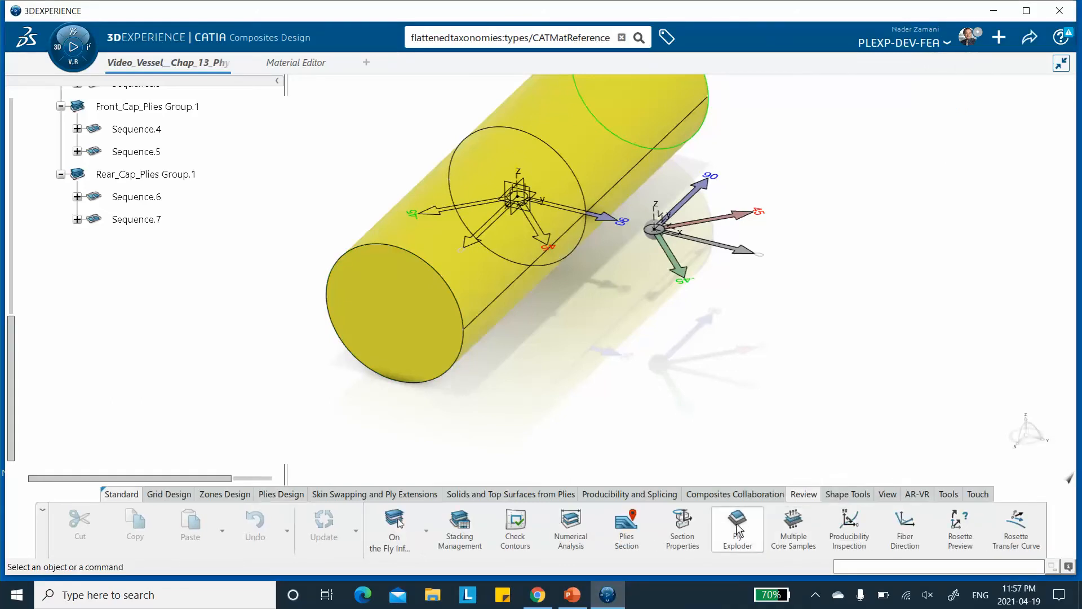
{"action": "middle_click_drag", "start_coordinate": [658, 196], "coordinate": [605, 233]}
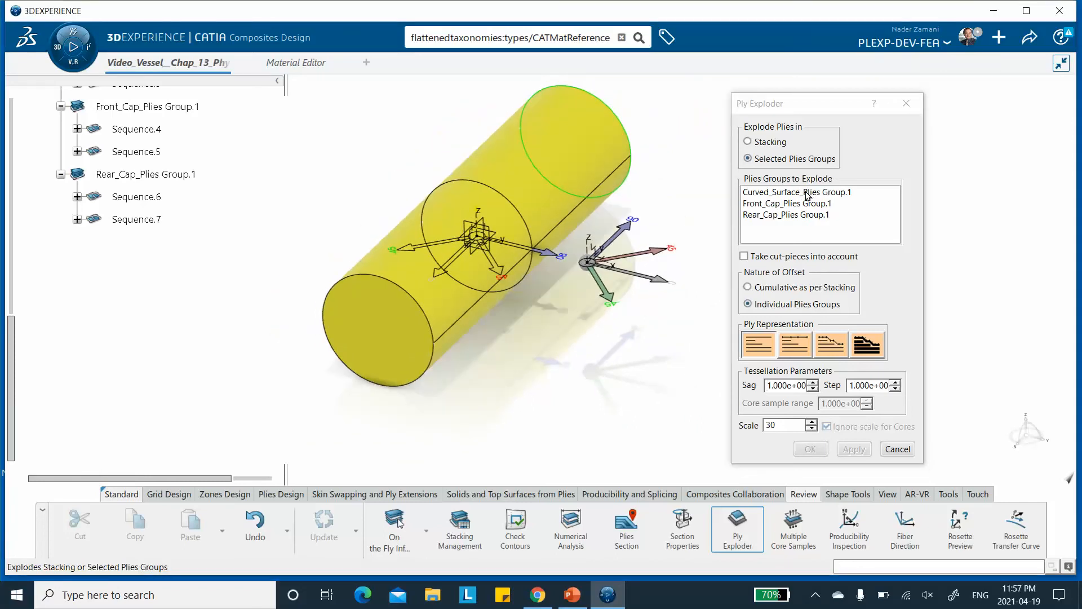
{"action": "left_click", "coordinate": [807, 194]}
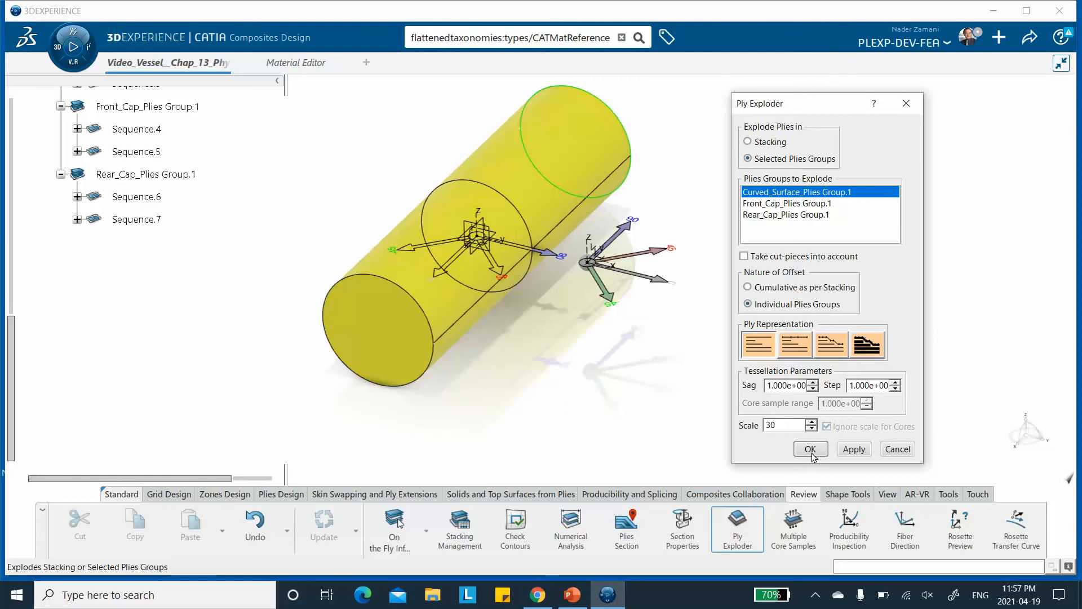
{"action": "left_click", "coordinate": [855, 449]}
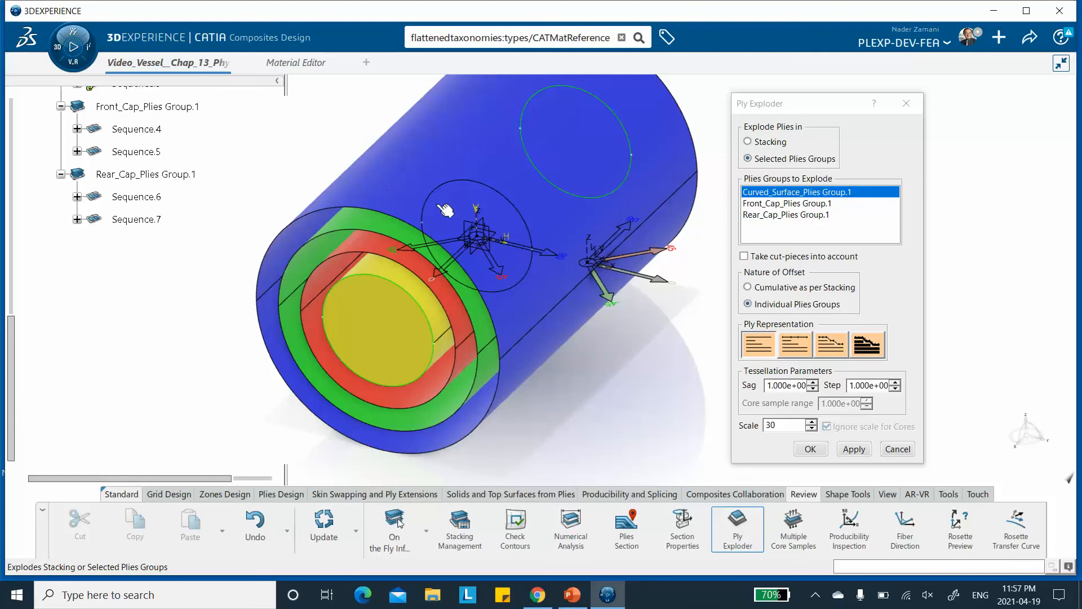
Explode Front_Cap_Plies Group.1 and then Rear_Cap_Plies Group.1 individually to inspect their plies.
{"action": "left_click", "coordinate": [801, 203]}
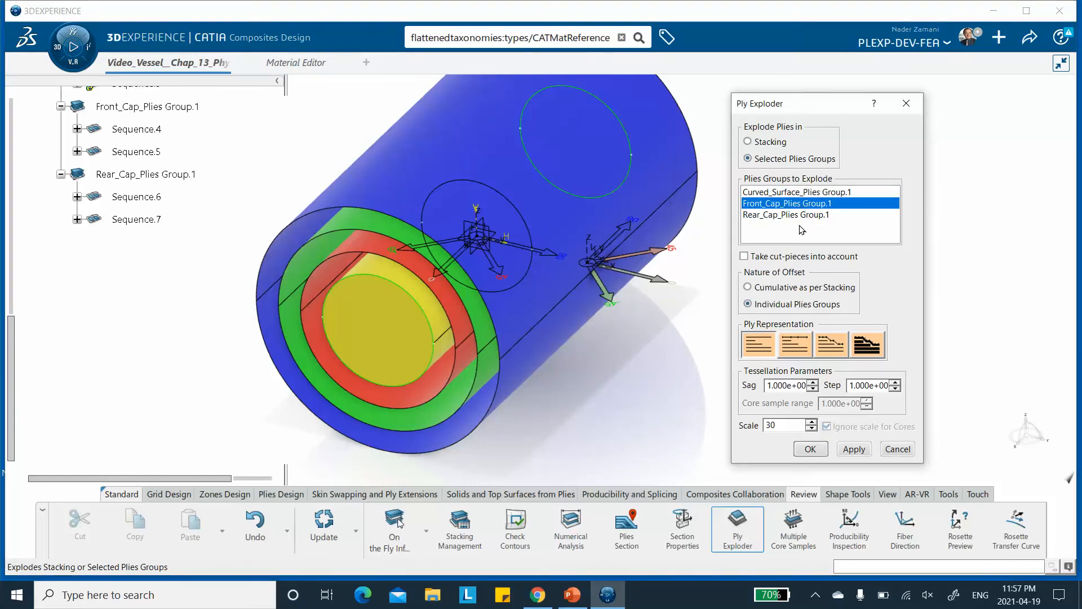
{"action": "left_click", "coordinate": [854, 450]}
{"action": "middle_click_drag", "start_coordinate": [671, 361], "coordinate": [555, 367]}
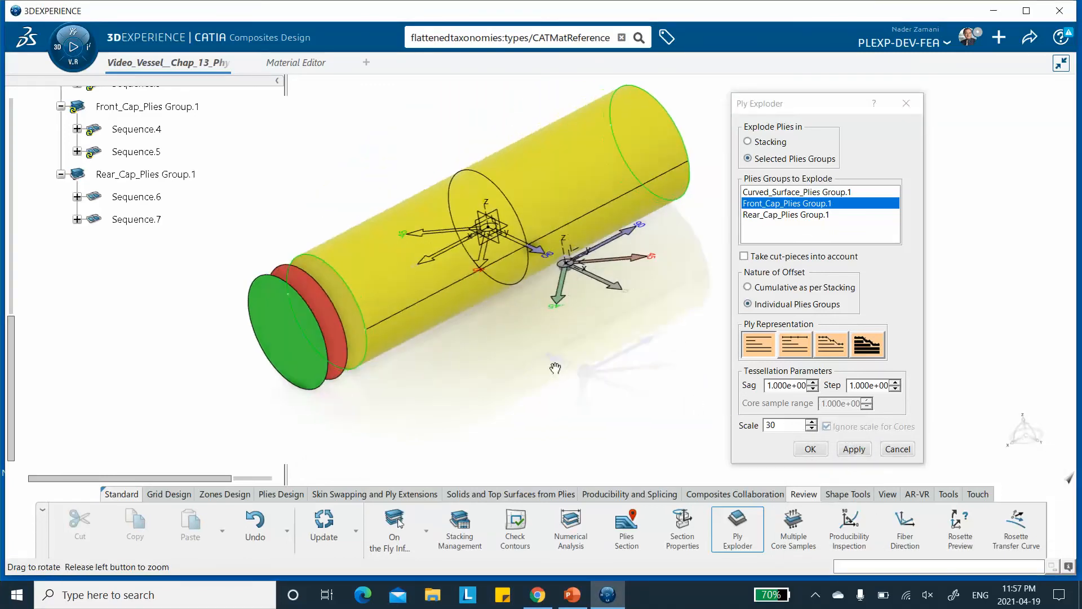
{"action": "left_click", "coordinate": [821, 215]}
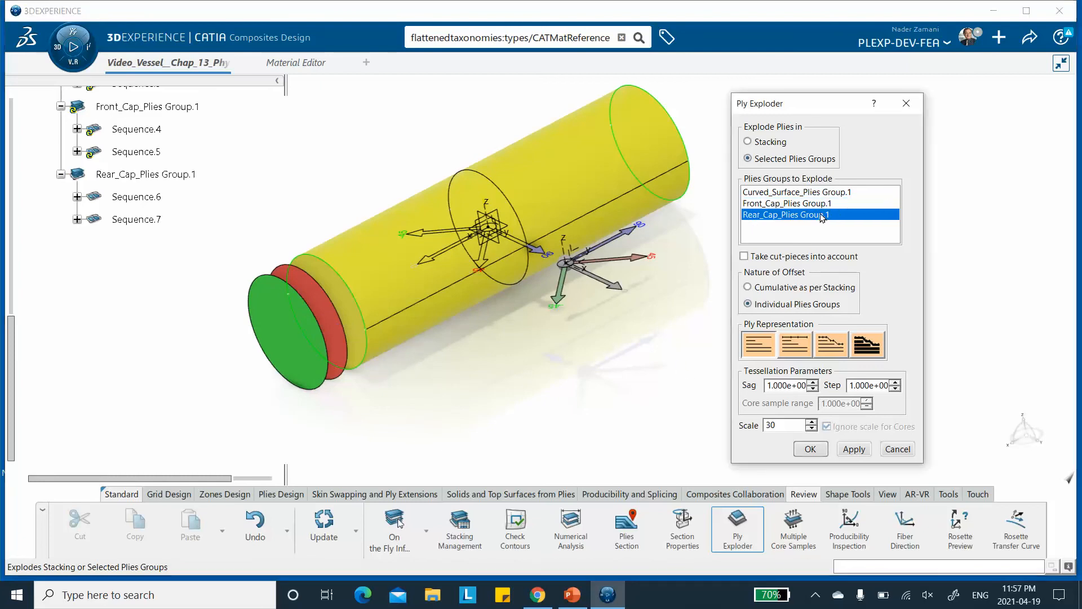
{"action": "left_click", "coordinate": [855, 450]}
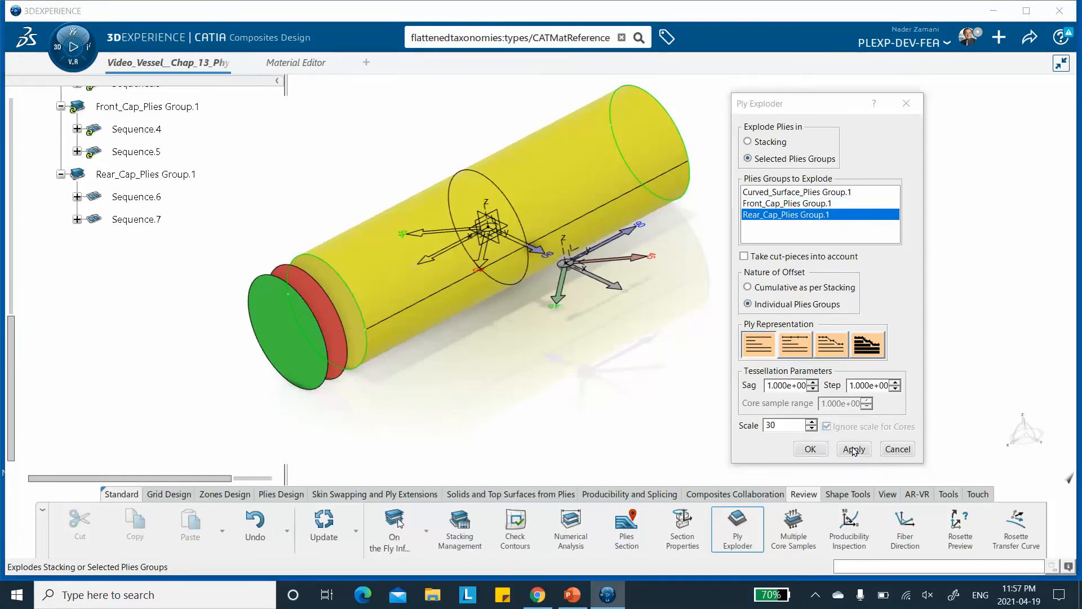
Explode all three plies groups together, inspect the result, and close the Ply Exploder.
{"action": "left_click", "coordinate": [774, 192]}
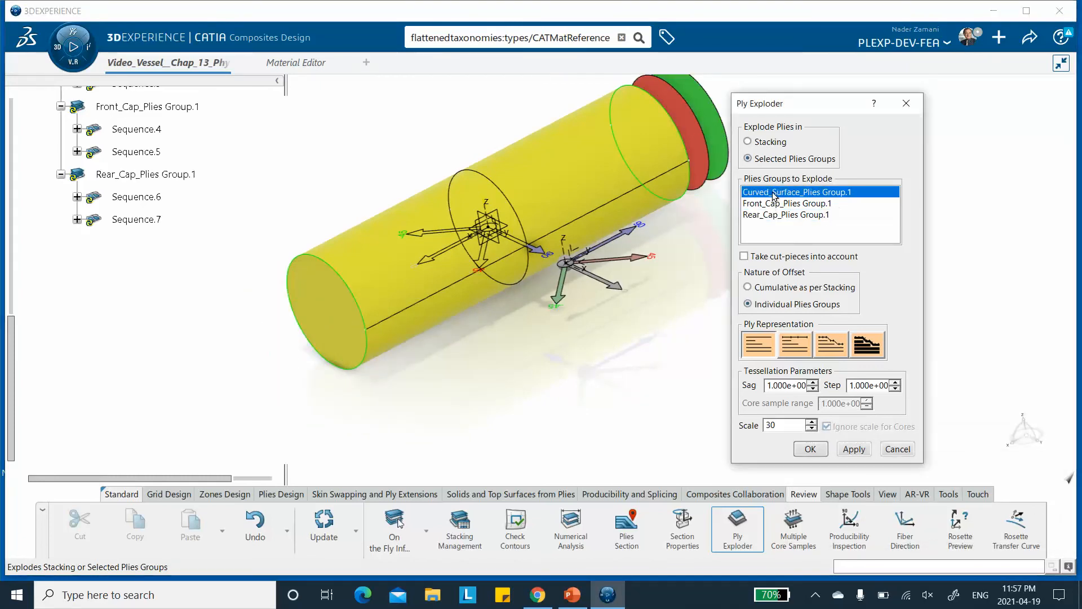
{"action": "left_click", "coordinate": [774, 204], "text": "ctrl"}
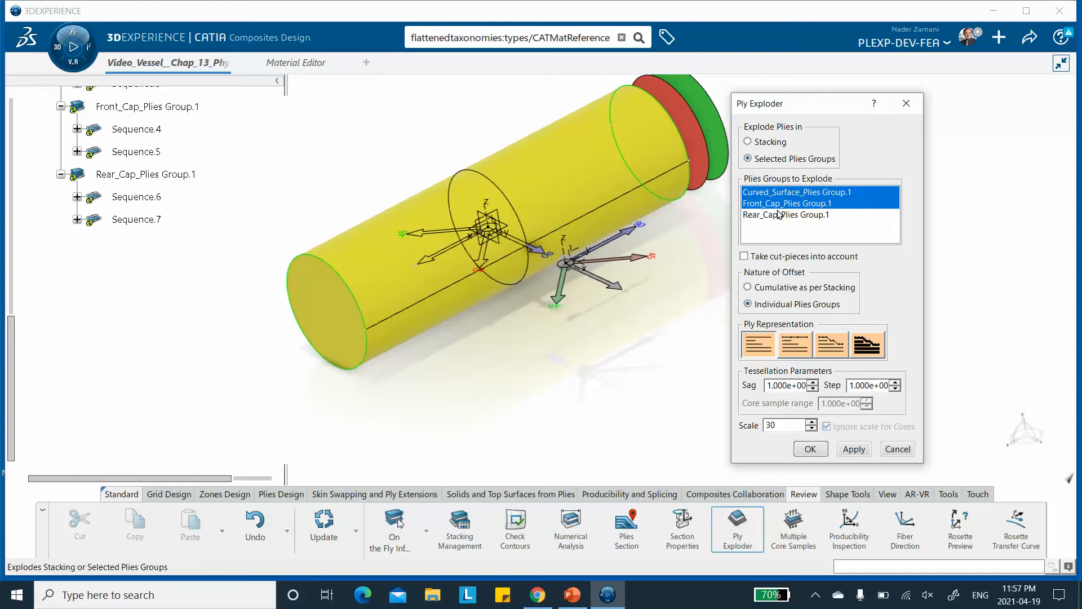
{"action": "left_click", "coordinate": [780, 215], "text": "ctrl"}
{"action": "left_click", "coordinate": [852, 449]}
{"action": "middle_click_drag", "start_coordinate": [464, 299], "coordinate": [440, 262]}
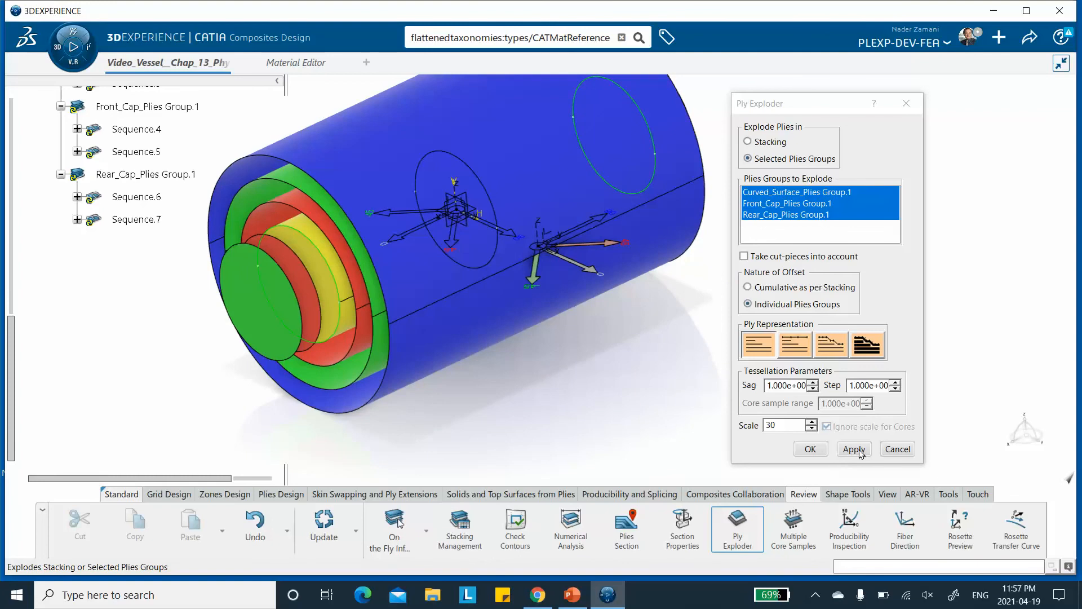
{"action": "left_click", "coordinate": [811, 449]}
{"action": "middle_click_drag", "start_coordinate": [641, 387], "coordinate": [672, 284]}
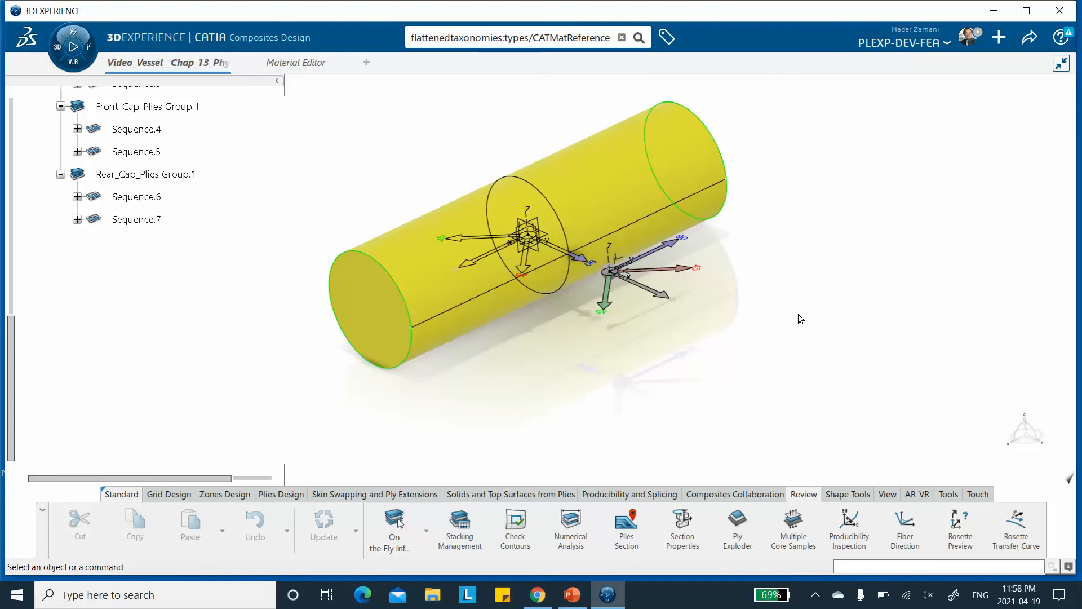
Switch to Structural Model Creation and create a finite element model initialized automatically on the main bodies.
{"action": "left_click", "coordinate": [56, 50]}
{"action": "scroll", "coordinate": [84, 366], "scroll_direction": "down", "scroll_amount": 3}
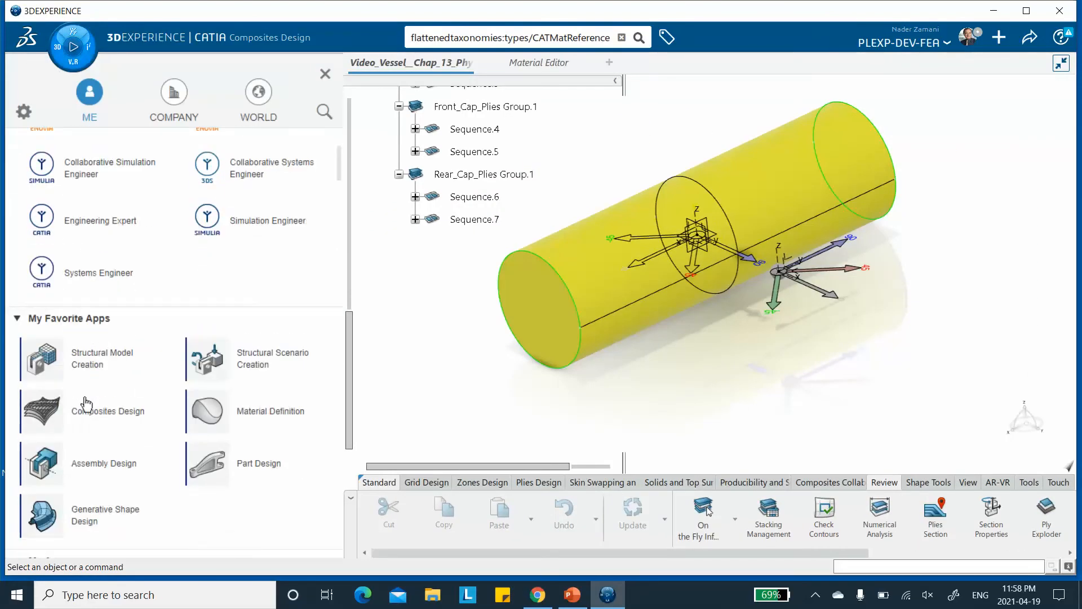
{"action": "left_click", "coordinate": [85, 360]}
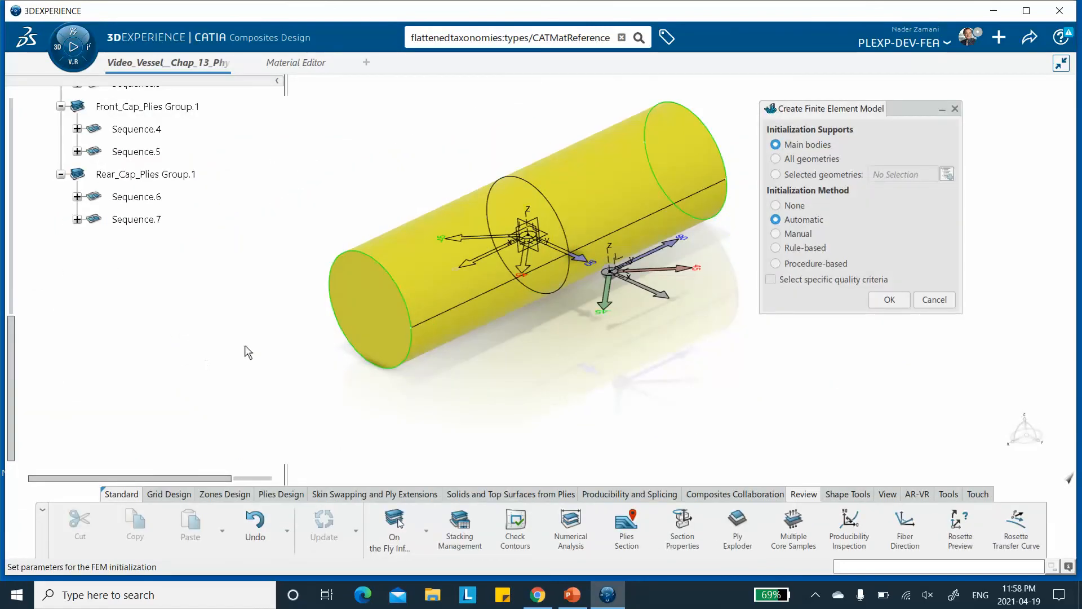
{"action": "left_click", "coordinate": [889, 300]}
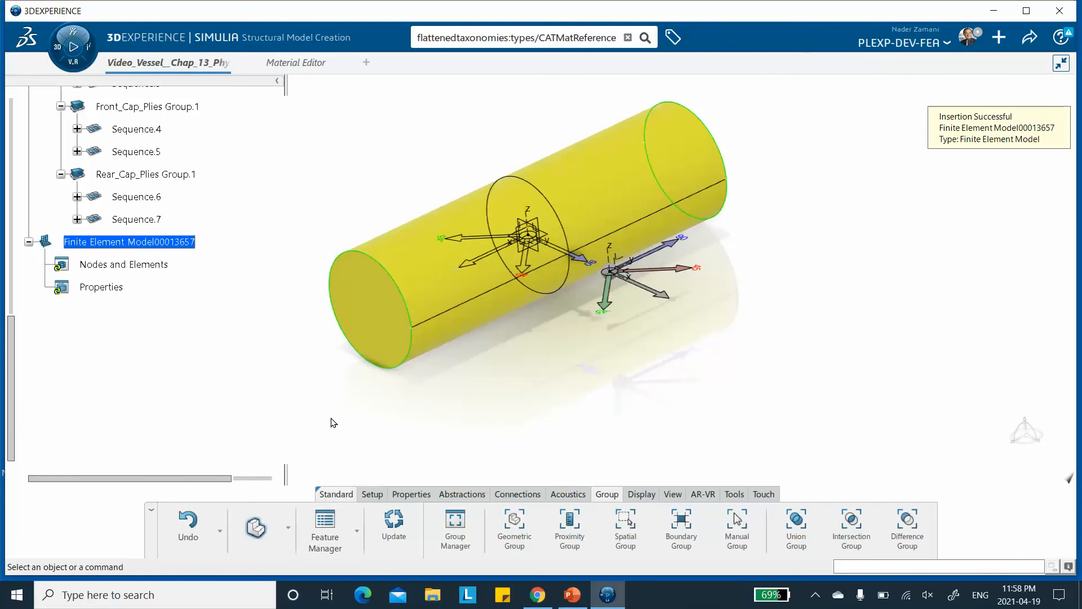
Switch to the Mesh Creation app and its meshing tools.
{"action": "left_click", "coordinate": [290, 529]}
{"action": "left_click", "coordinate": [262, 437]}
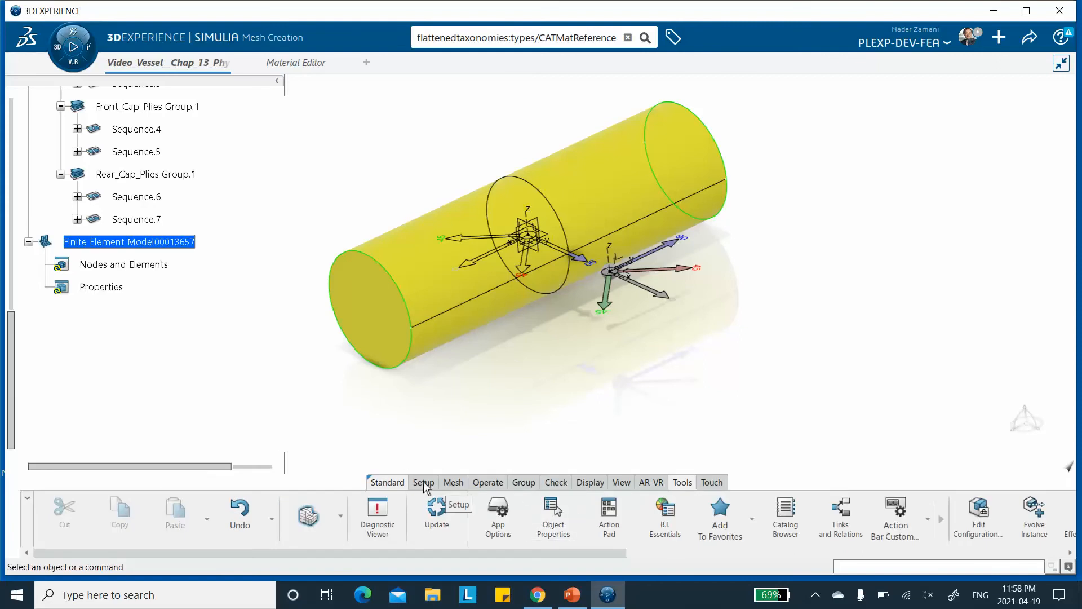
{"action": "left_click", "coordinate": [454, 483]}
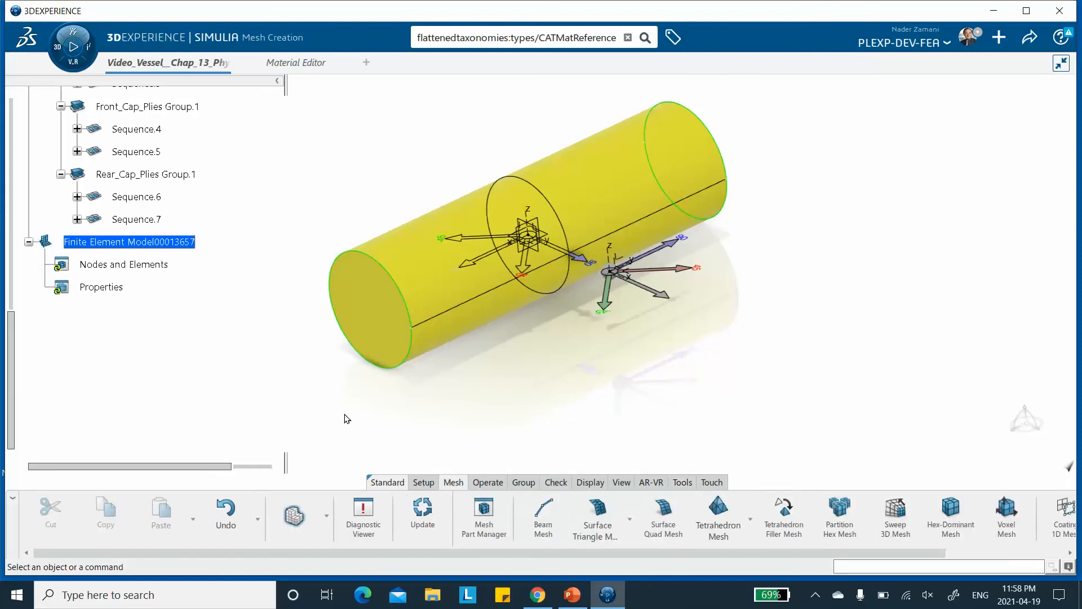
Create a Surface Quad Mesh on Curved_Surface with quadratic elements and 25 mm mesh size.
{"action": "left_click", "coordinate": [664, 518]}
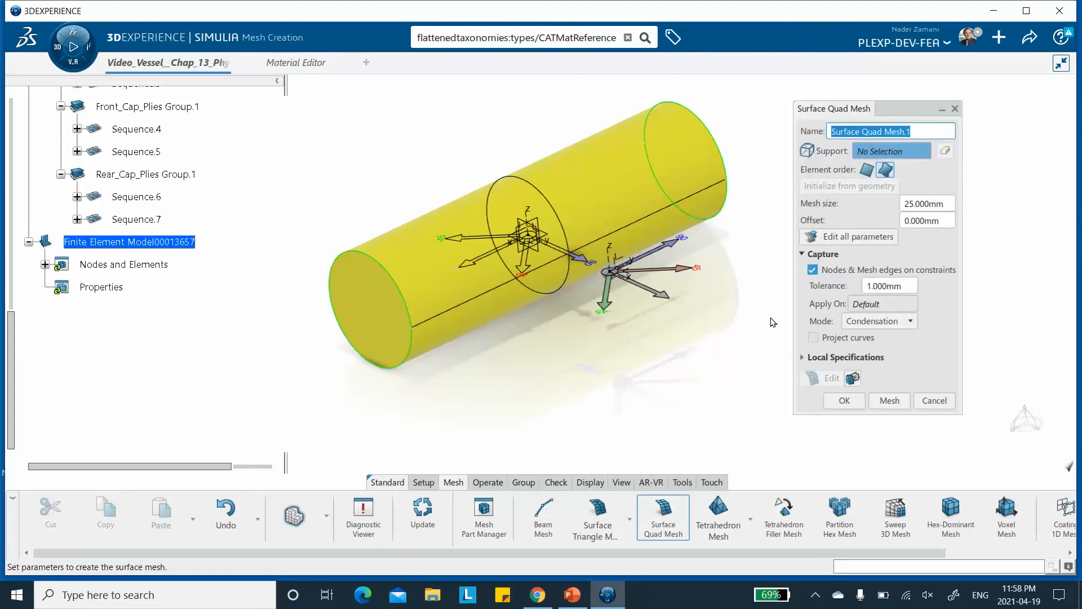
{"action": "left_click", "coordinate": [599, 176]}
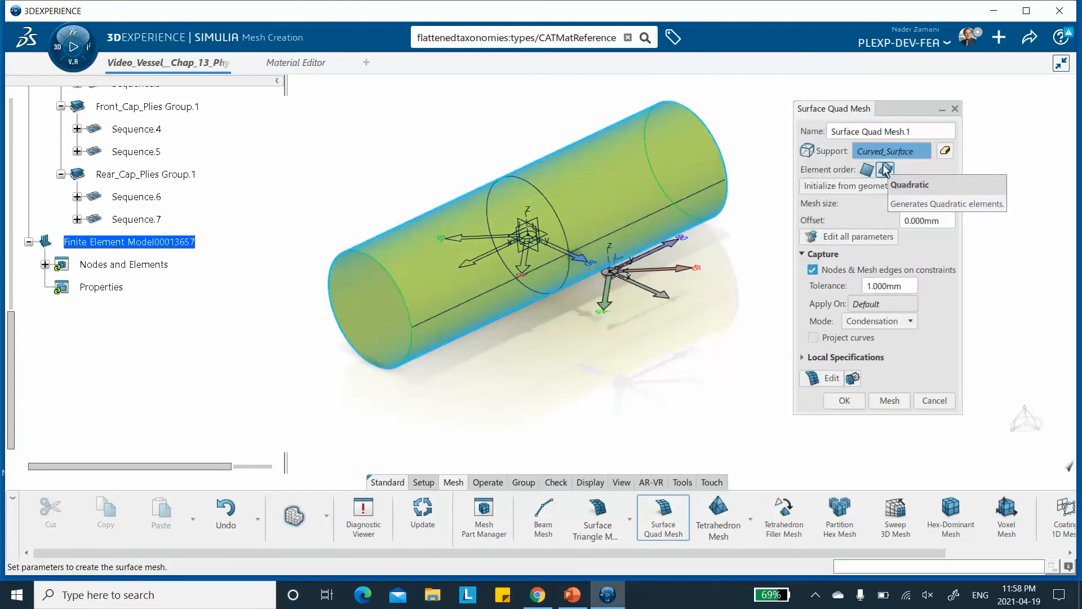
{"action": "left_click", "coordinate": [884, 169]}
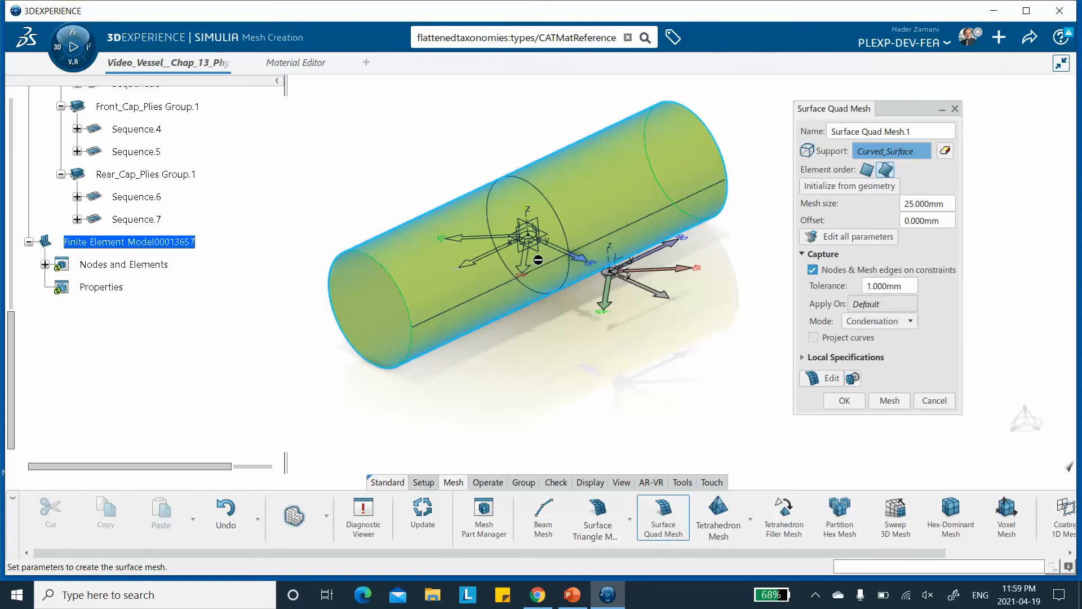
{"action": "left_click", "coordinate": [889, 400]}
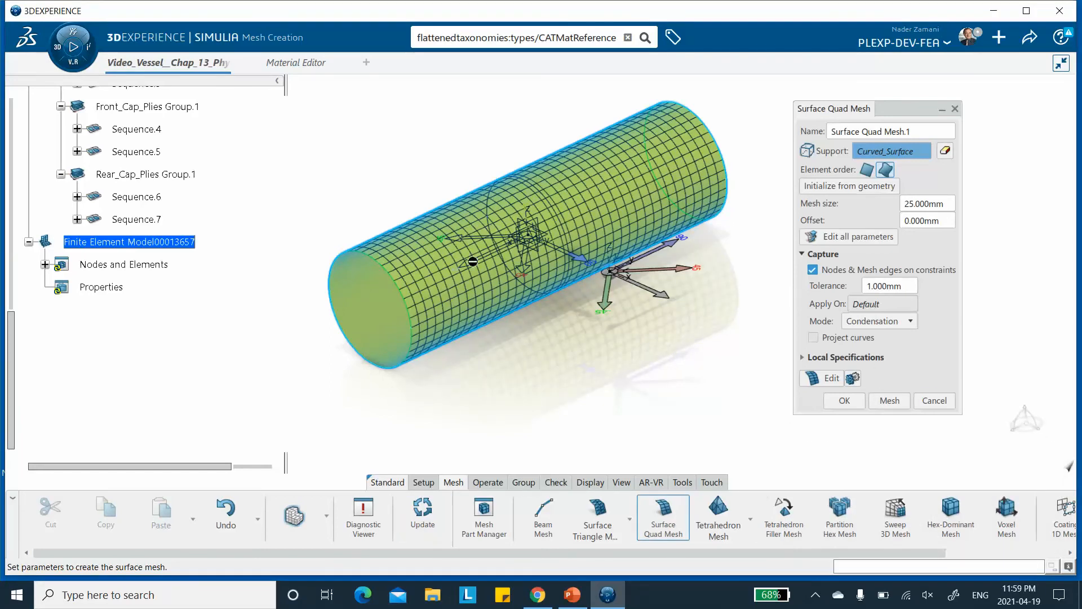
{"action": "left_click", "coordinate": [844, 400]}
{"action": "middle_click_drag", "start_coordinate": [542, 353], "coordinate": [587, 351]}
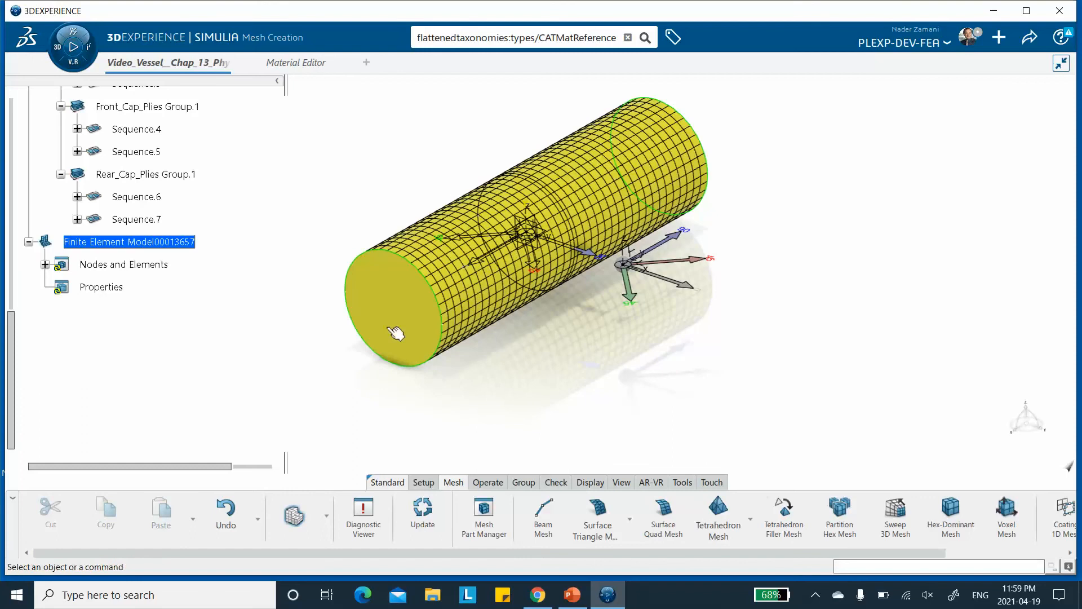
Rename Surface Quad Mesh.1 to Curved_Surface_Surface Quad Mesh.1 through its properties.
{"action": "left_click", "coordinate": [45, 264]}
{"action": "right_click", "coordinate": [139, 289]}
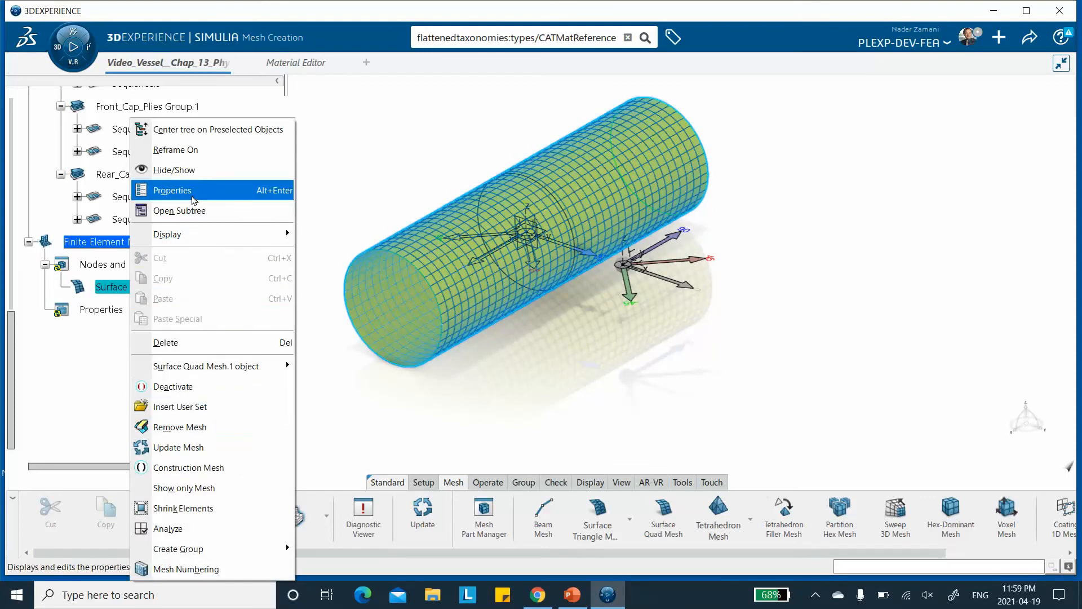
{"action": "left_click", "coordinate": [194, 201]}
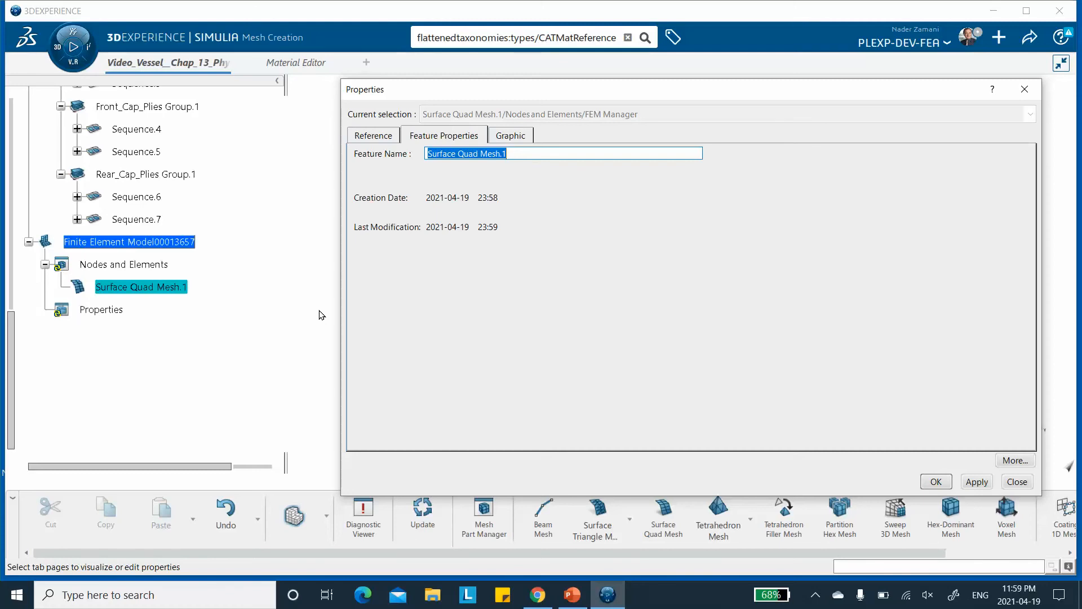
{"action": "left_click", "coordinate": [428, 153]}
{"action": "type", "text": "Curb"}
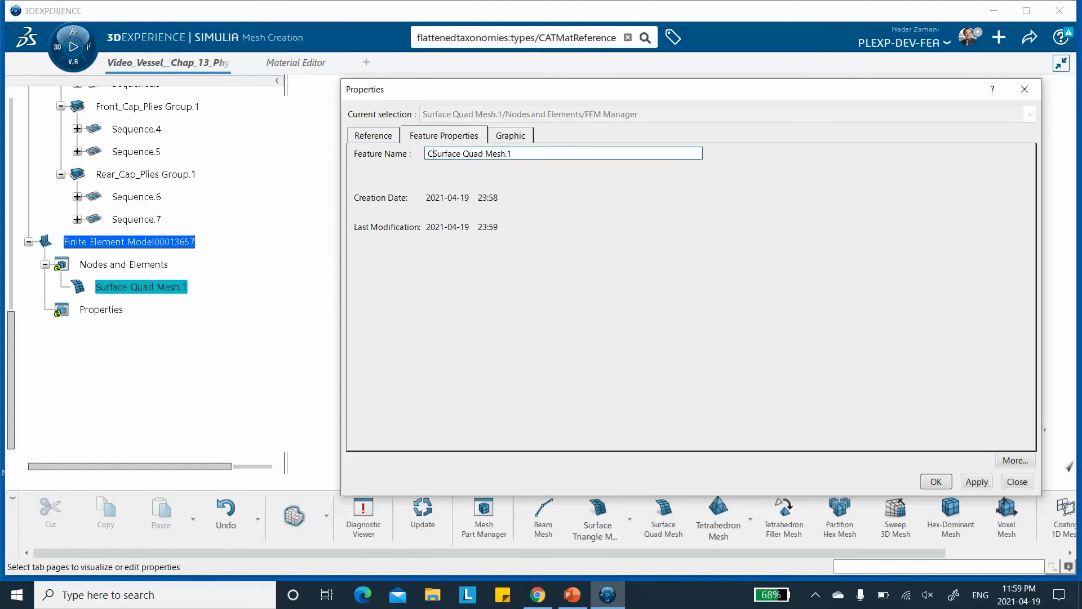
{"action": "key", "text": "BackSpace"}
{"action": "type", "text": "ved_Surface_"}
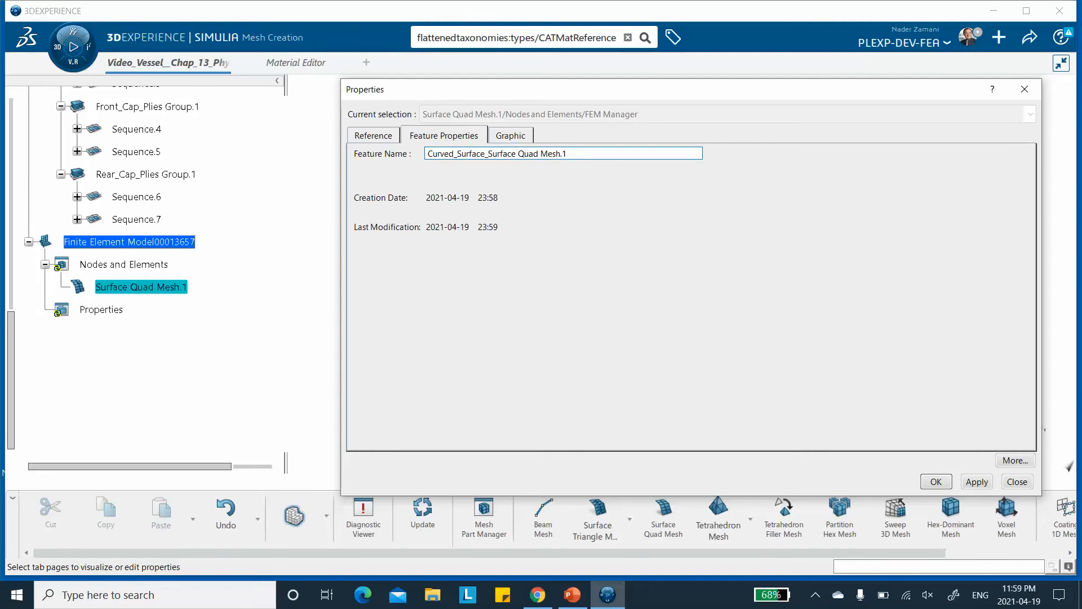
{"action": "left_click", "coordinate": [976, 482]}
{"action": "left_click", "coordinate": [937, 484]}
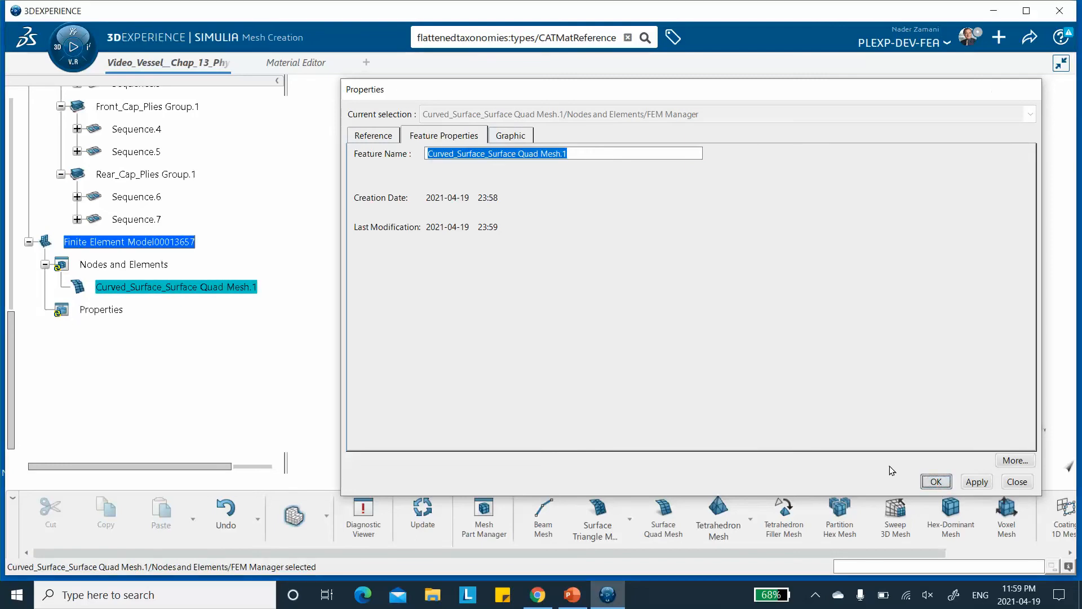
Create a Surface Quad Mesh on the Front_Cap face with 25 mm mesh size.
{"action": "left_click", "coordinate": [630, 413]}
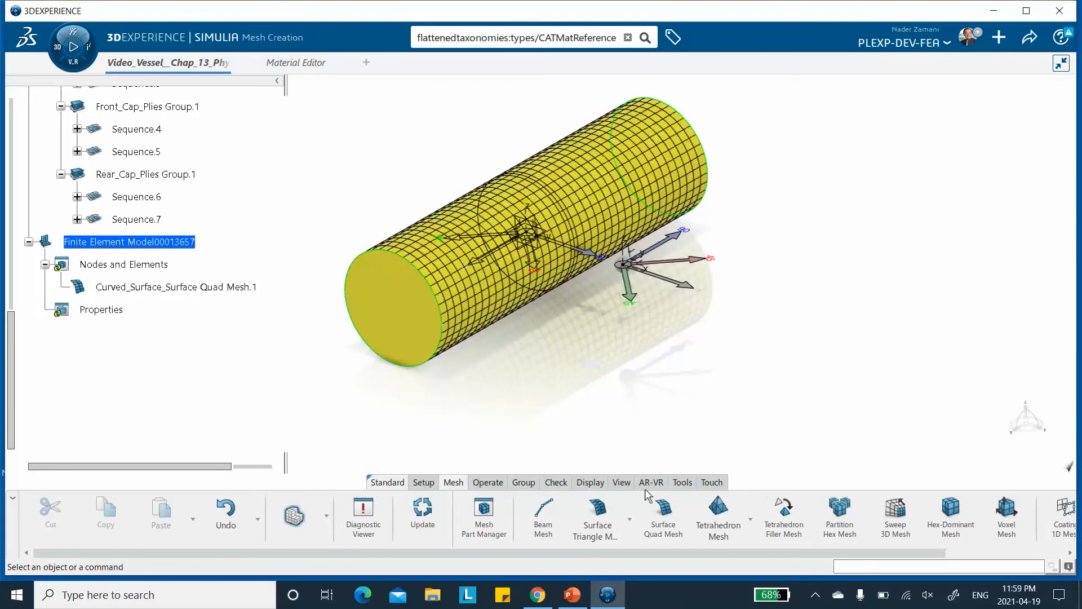
{"action": "left_click", "coordinate": [665, 514]}
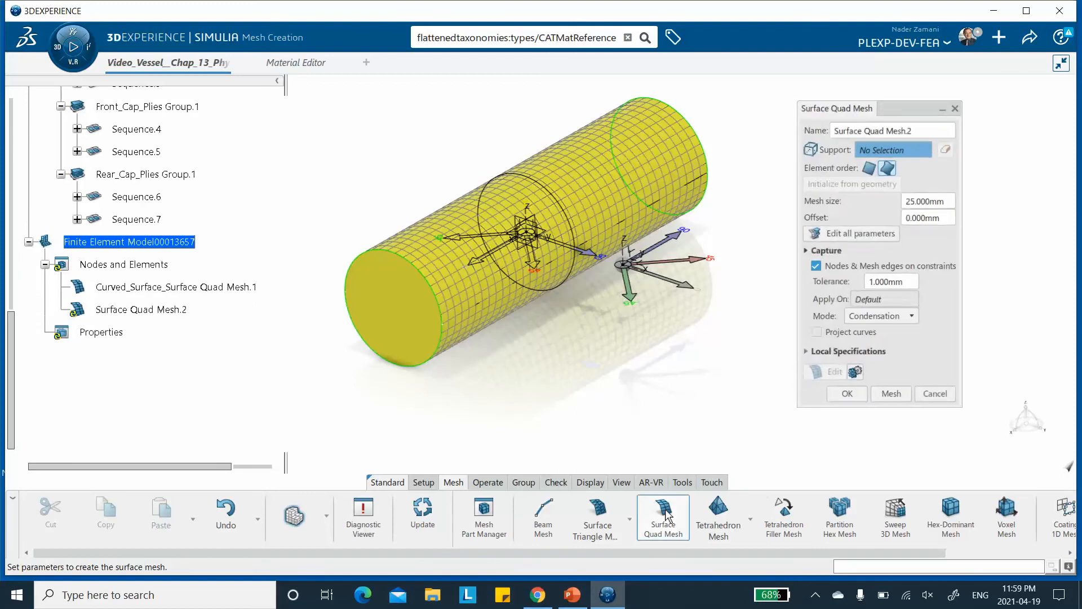
{"action": "left_click", "coordinate": [394, 310]}
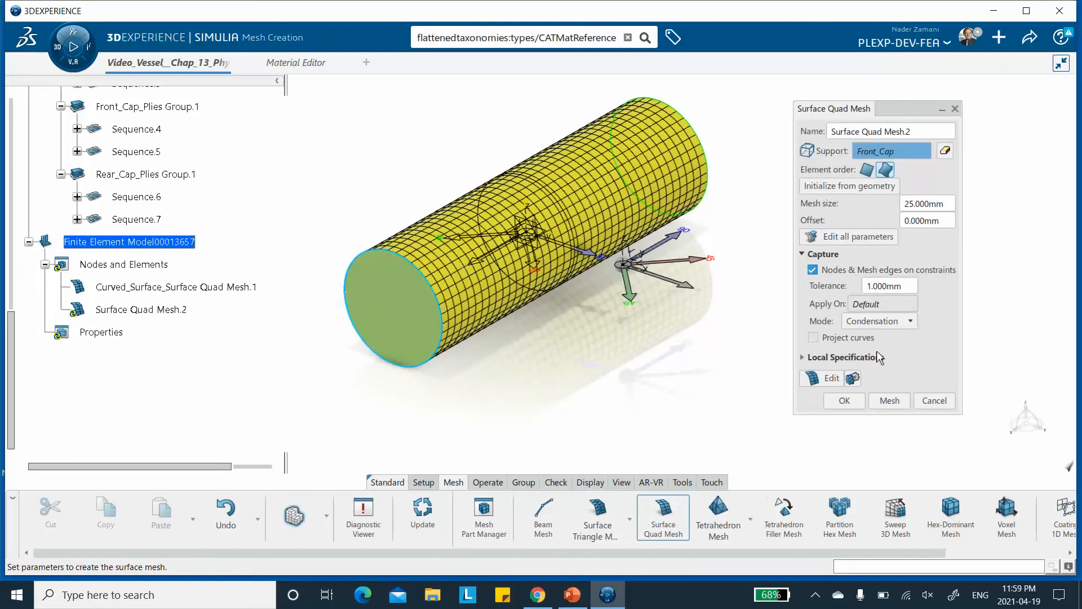
{"action": "left_click", "coordinate": [890, 400]}
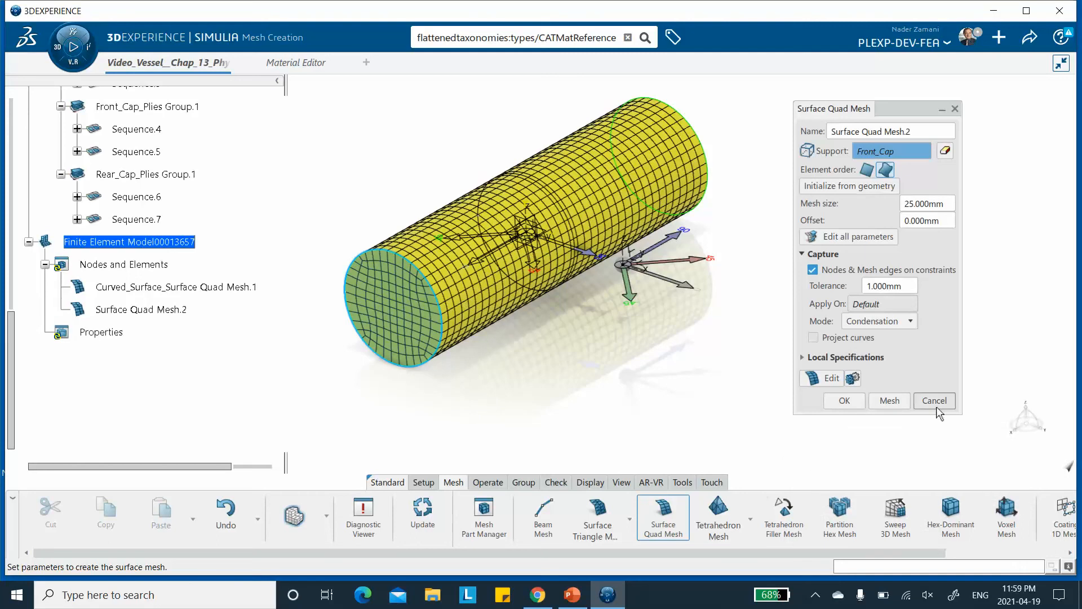
{"action": "left_click", "coordinate": [844, 401]}
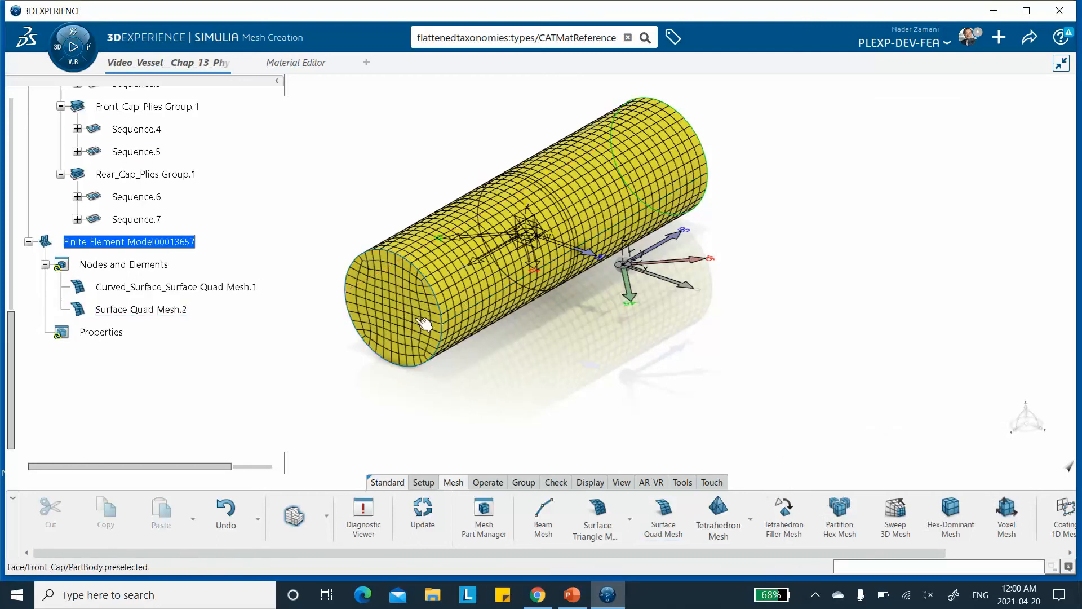
Rename Surface Quad Mesh.2 to Front_Cap_Surface Quad Mesh.2 through its properties.
{"action": "right_click", "coordinate": [147, 312]}
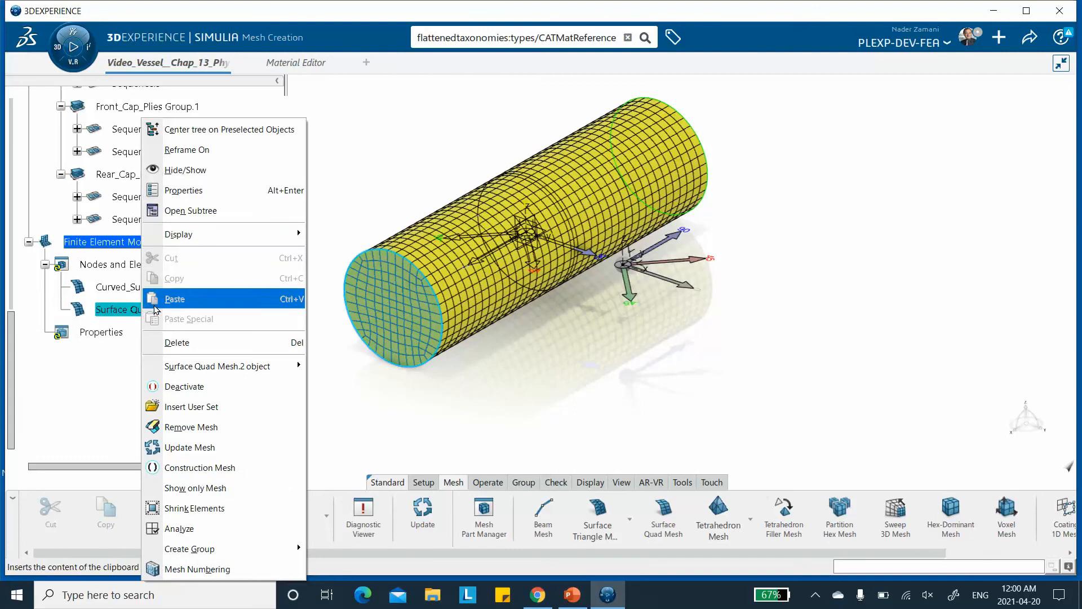
{"action": "left_click", "coordinate": [190, 191]}
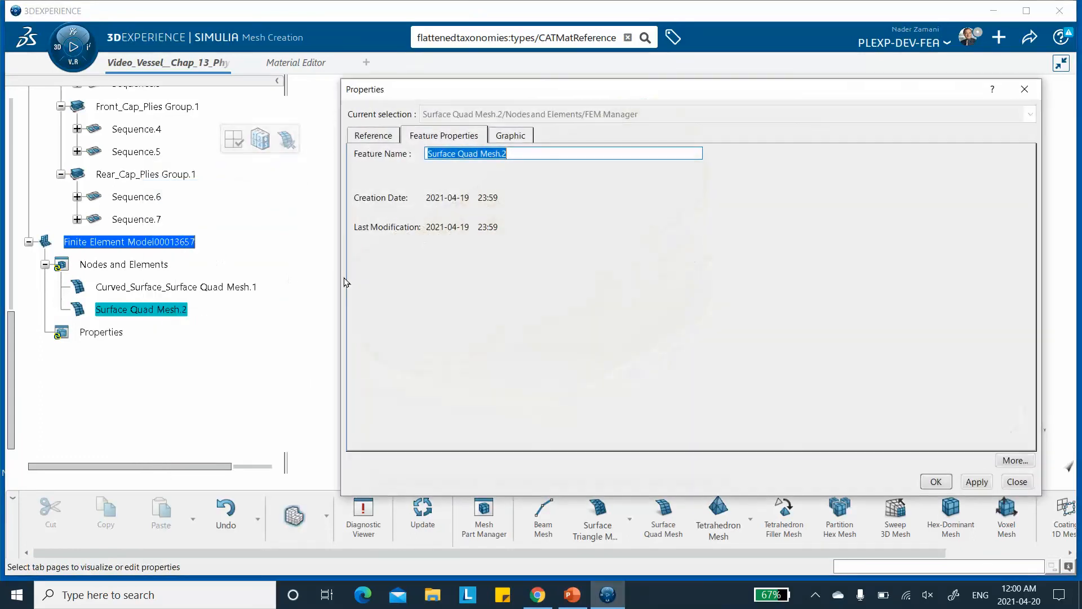
{"action": "left_click", "coordinate": [429, 153]}
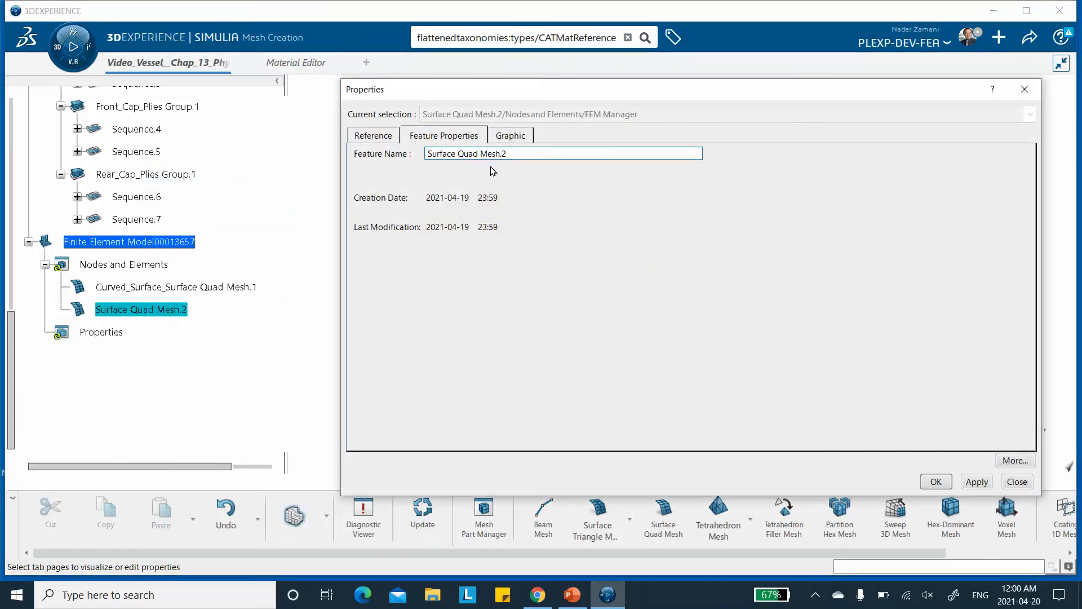
{"action": "type", "text": "Front"}
{"action": "type", "text": "_Cap_"}
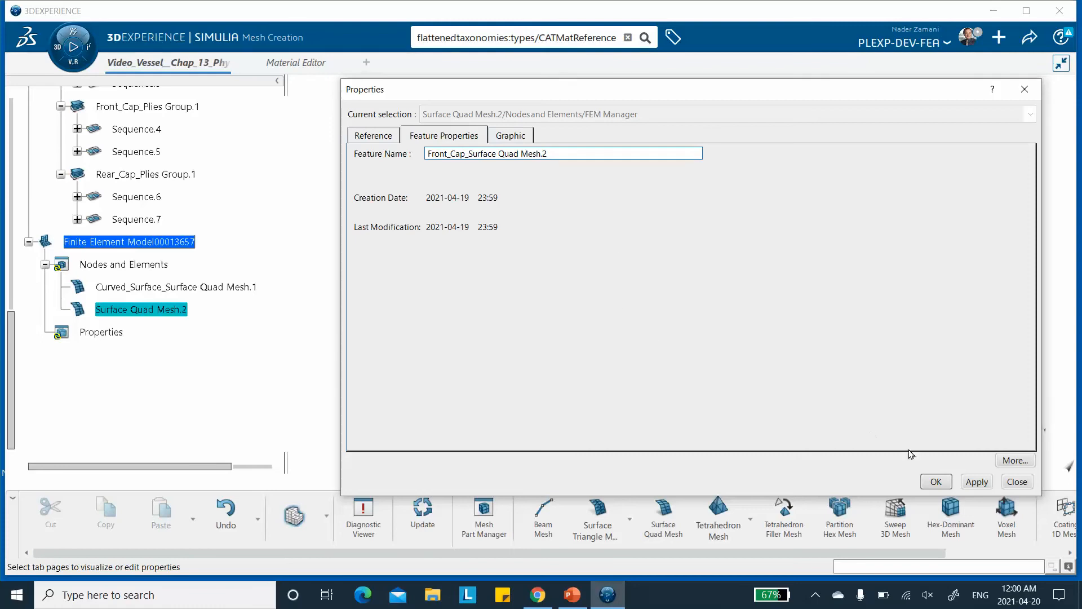
{"action": "left_click", "coordinate": [975, 482]}
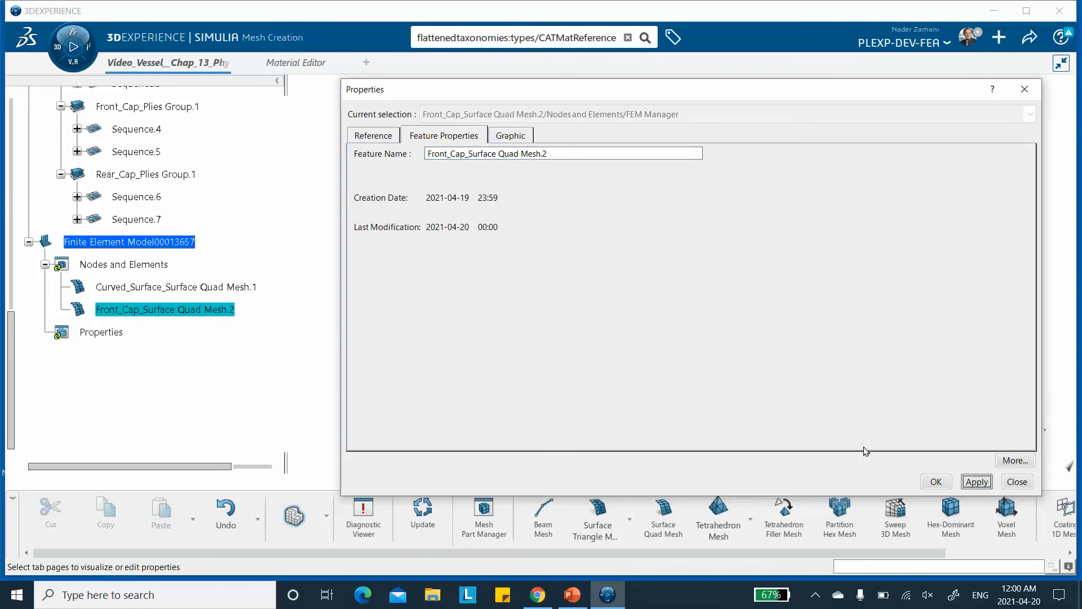
{"action": "left_click", "coordinate": [934, 482]}
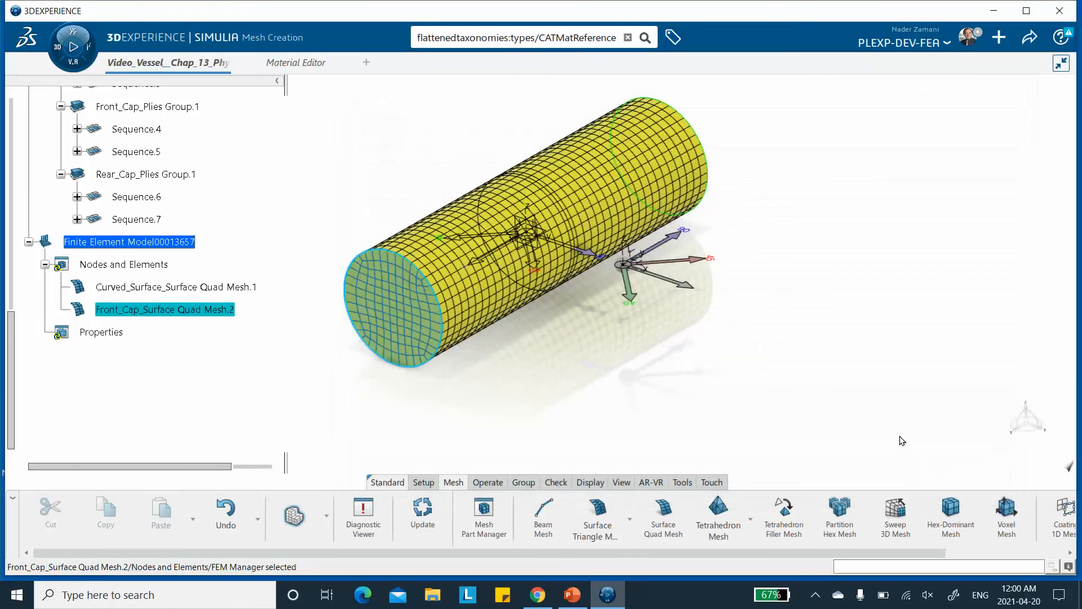
{"action": "left_click", "coordinate": [544, 408]}
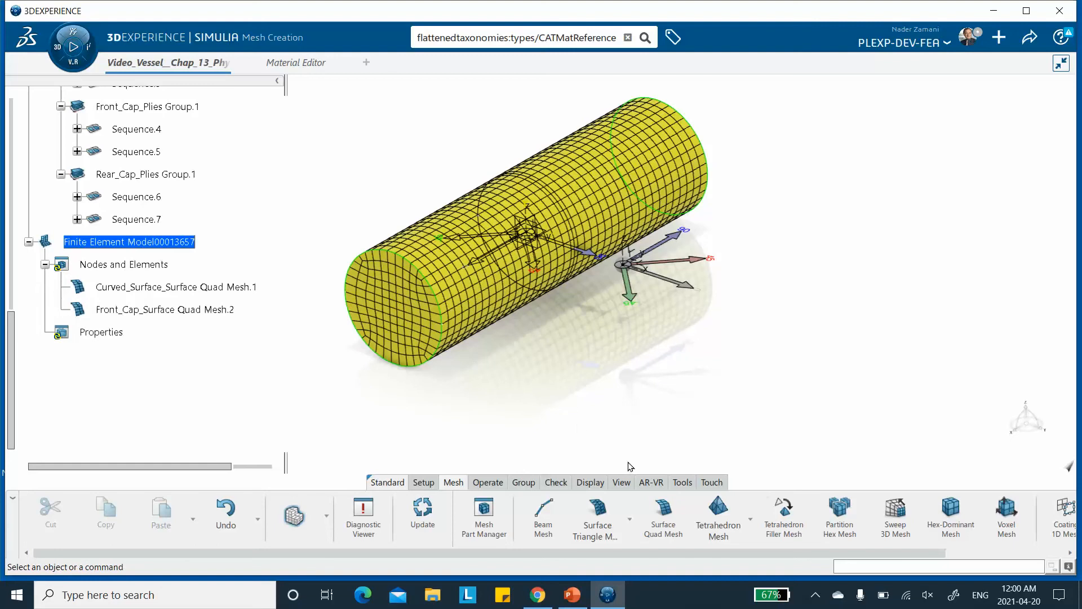
{"action": "left_click", "coordinate": [597, 507]}
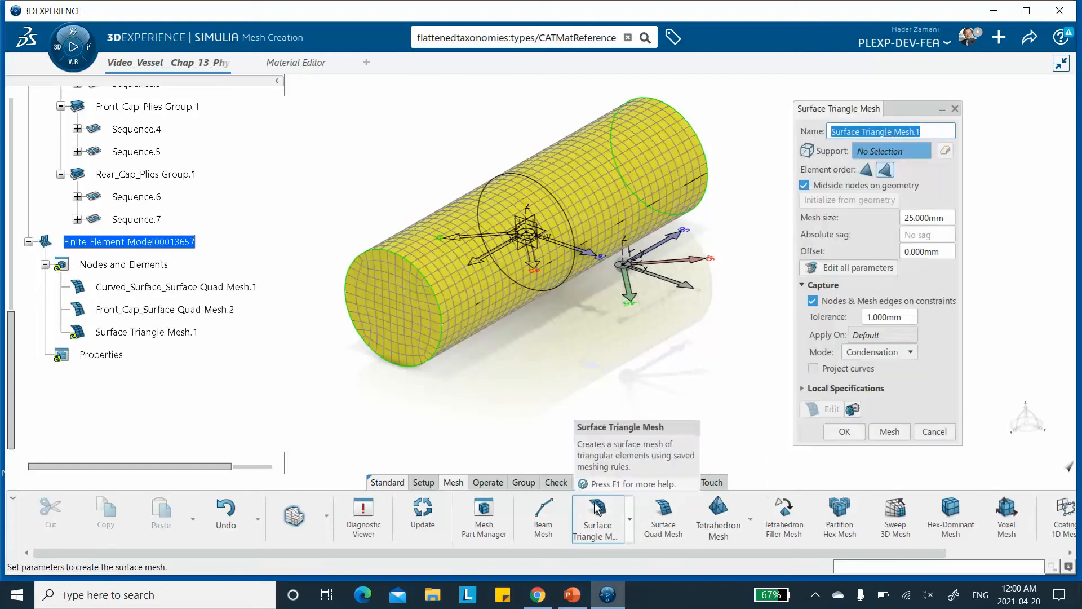
{"action": "left_click", "coordinate": [933, 431]}
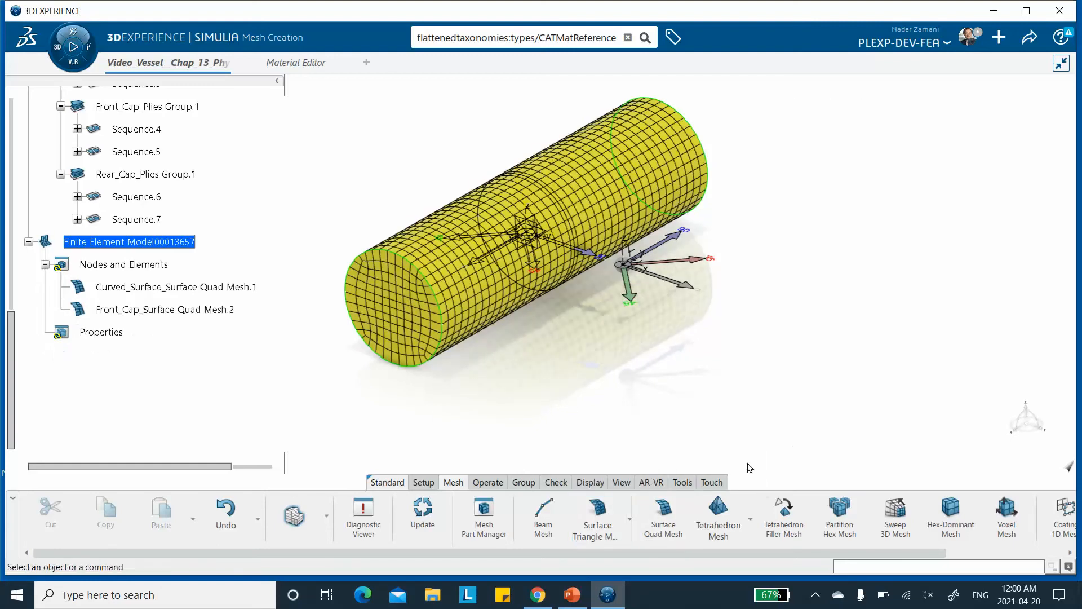
Create a Surface Quad Mesh on the rear cap face with 25 mm mesh size.
{"action": "left_click", "coordinate": [668, 514]}
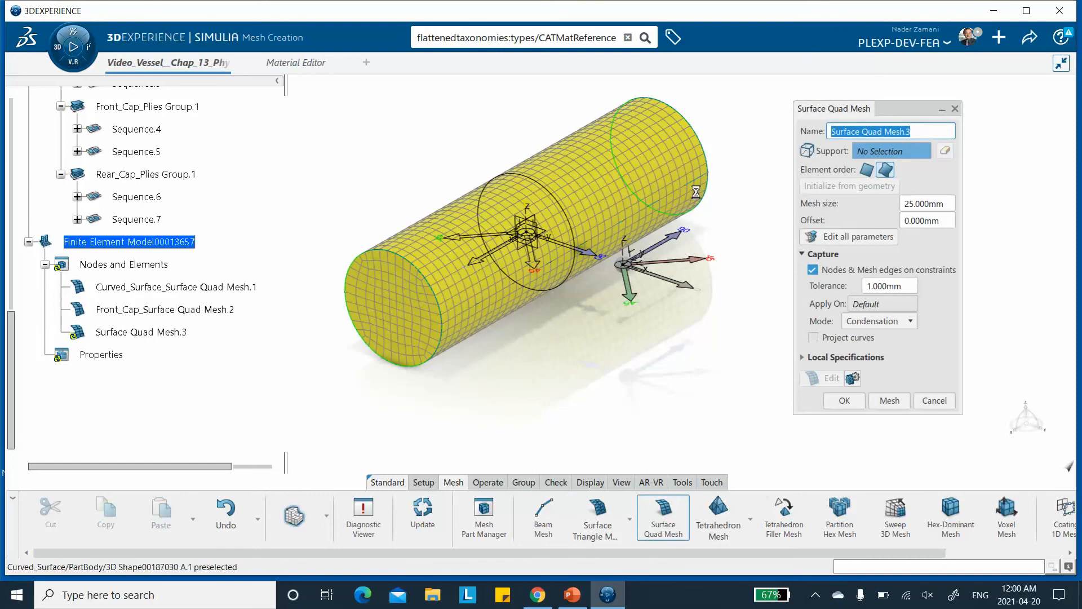
{"action": "middle_click_drag", "start_coordinate": [508, 265], "coordinate": [801, 372]}
{"action": "left_click", "coordinate": [598, 127]}
{"action": "left_click", "coordinate": [824, 398]}
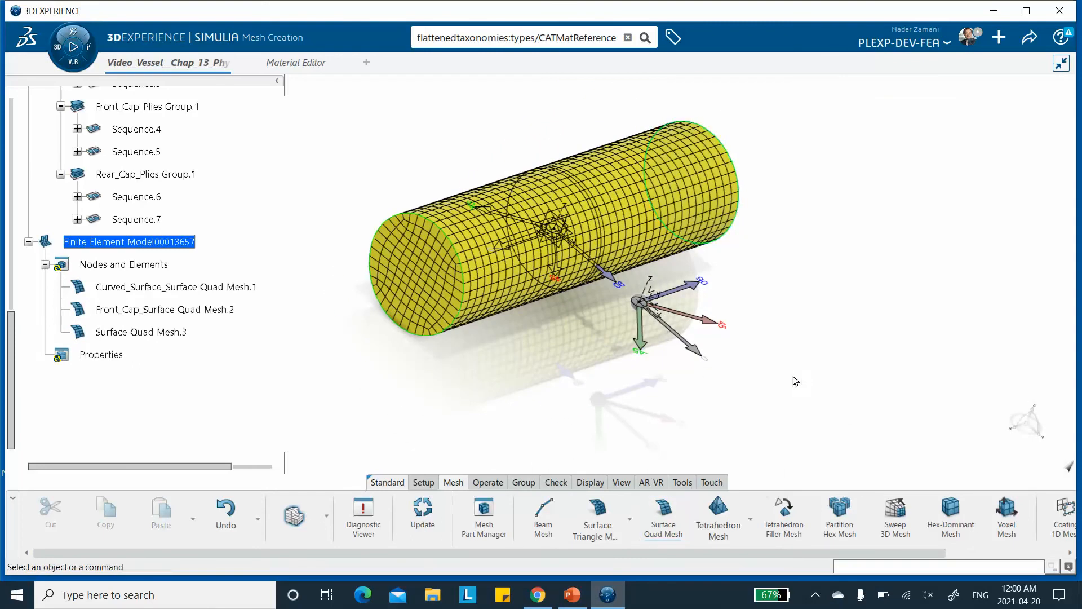
Rename Surface Quad Mesh.3 to Rear_Cap_Surface Quad Mesh.3 through its properties.
{"action": "middle_click_drag", "start_coordinate": [792, 260], "coordinate": [824, 229]}
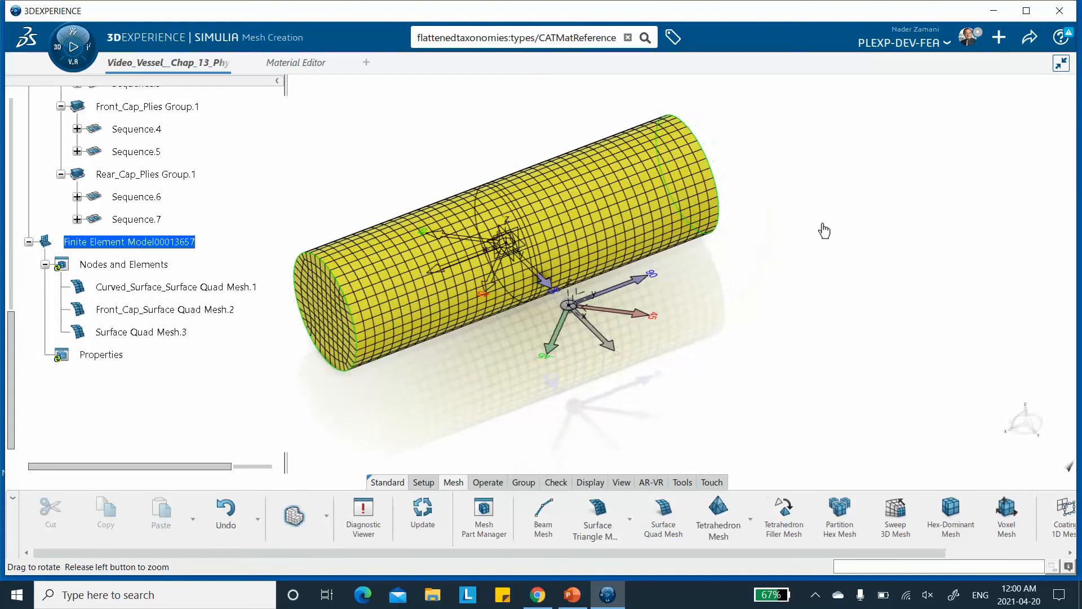
{"action": "right_click", "coordinate": [138, 332]}
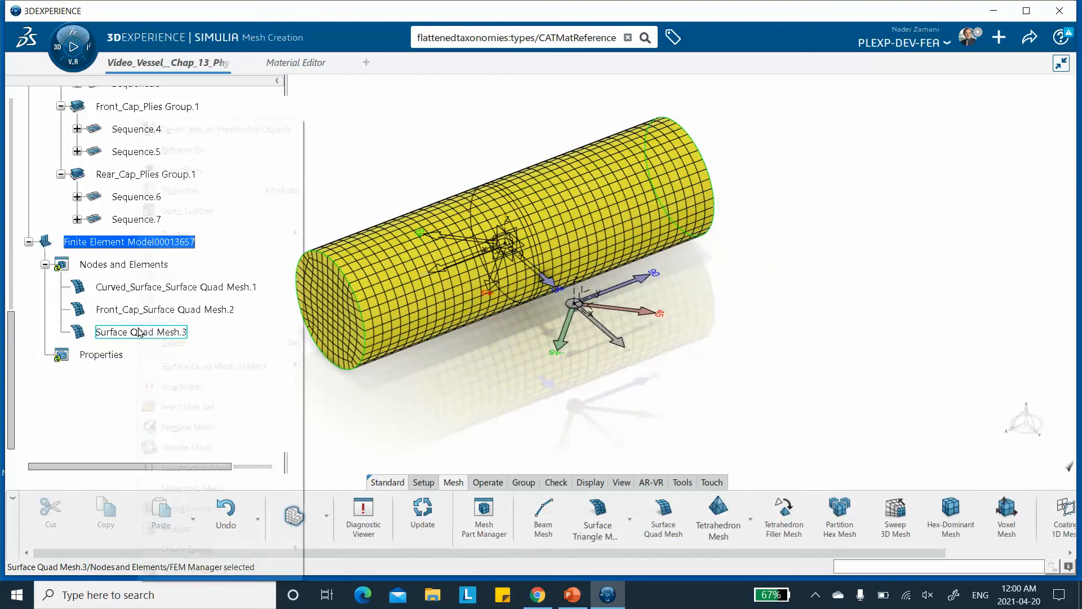
{"action": "left_click", "coordinate": [207, 190]}
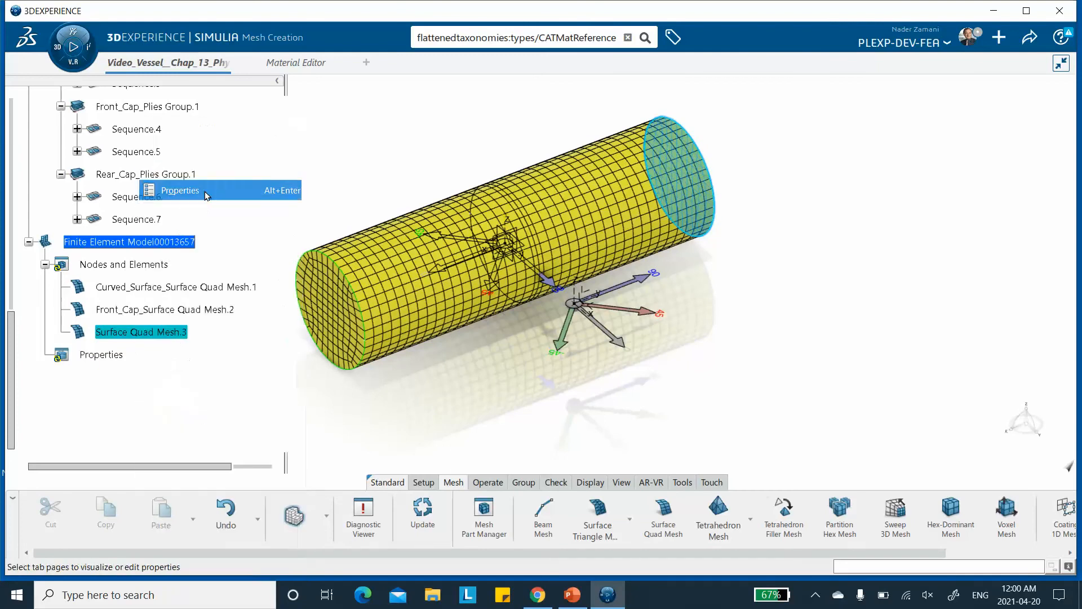
{"action": "left_click", "coordinate": [427, 152]}
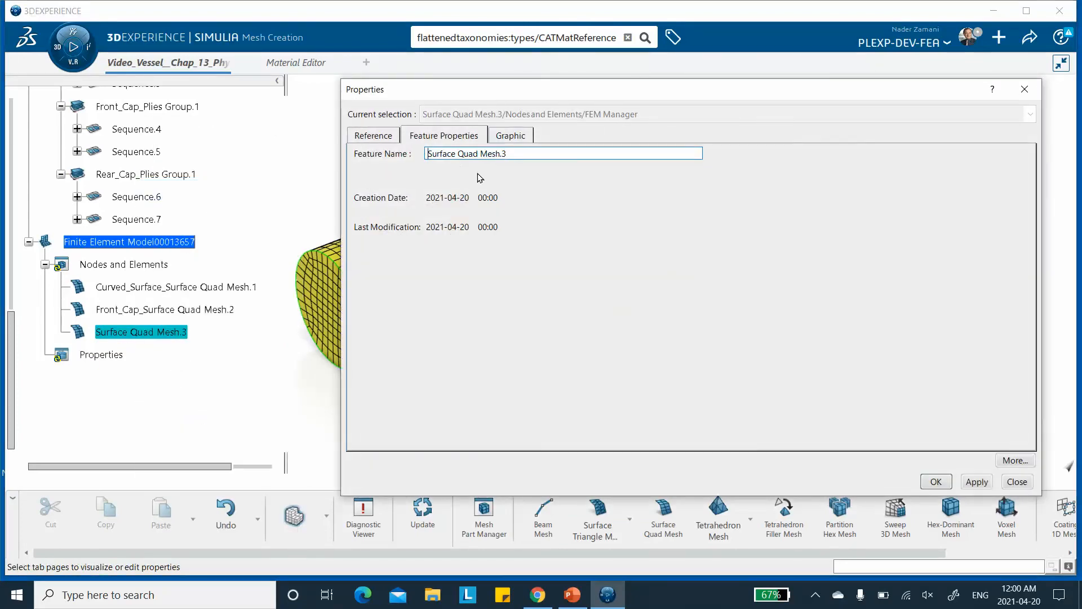
{"action": "type", "text": "Rea"}
{"action": "type", "text": "r_Cap"}
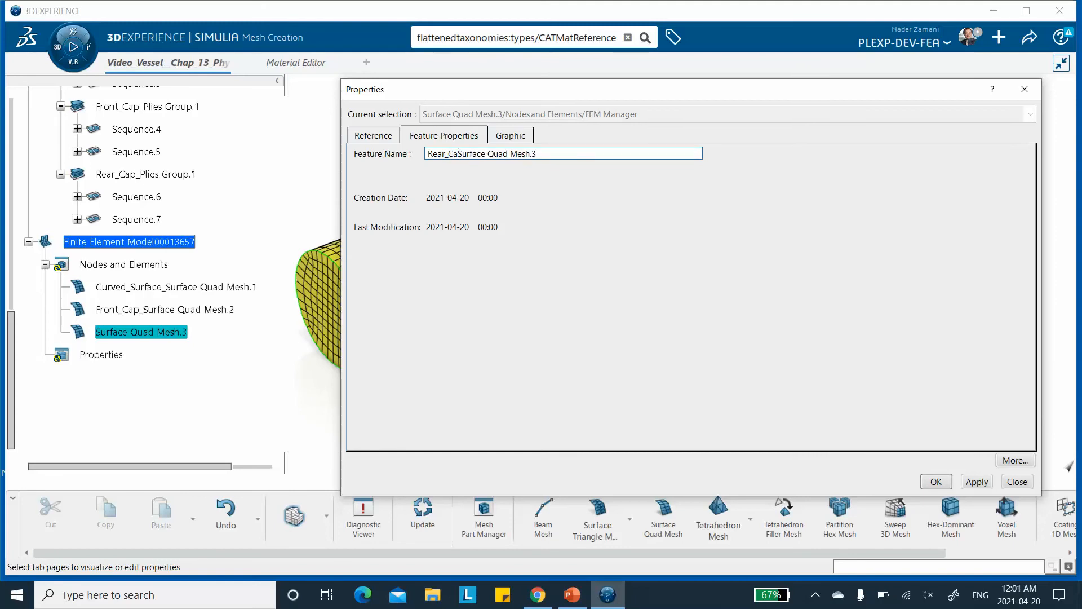
{"action": "type", "text": "_"}
{"action": "left_click", "coordinate": [967, 480]}
{"action": "left_click", "coordinate": [935, 481]}
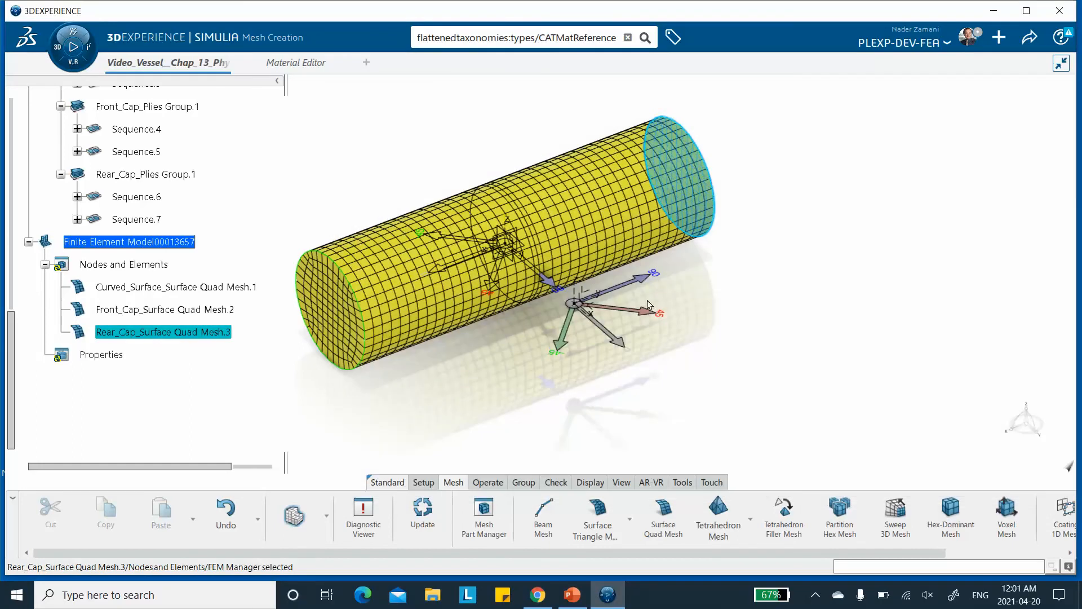
Save the vessel model.
{"action": "left_click", "coordinate": [1031, 37]}
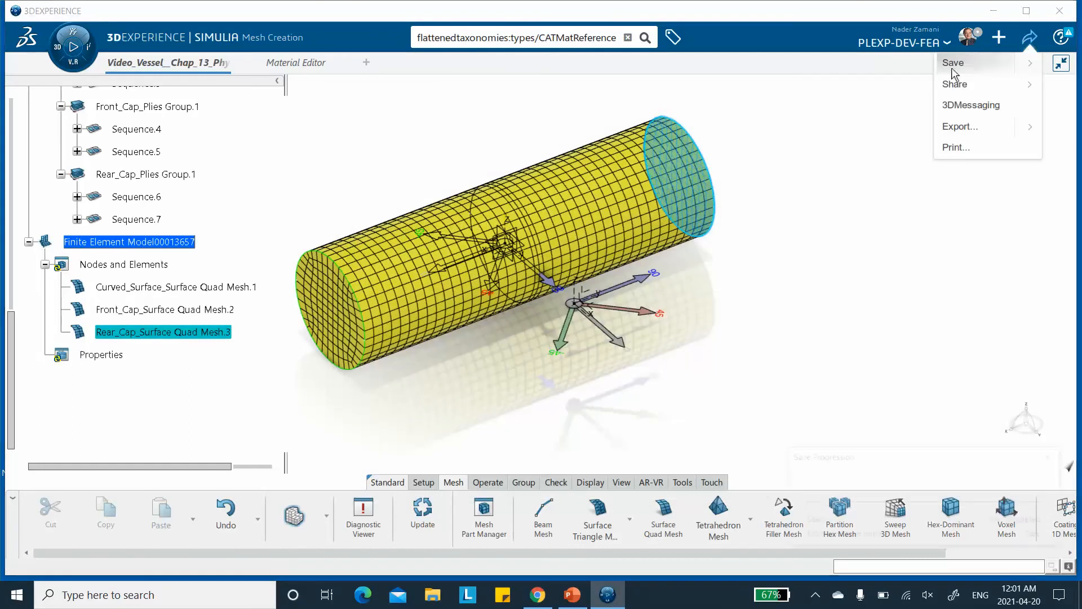
{"action": "left_click", "coordinate": [955, 63]}
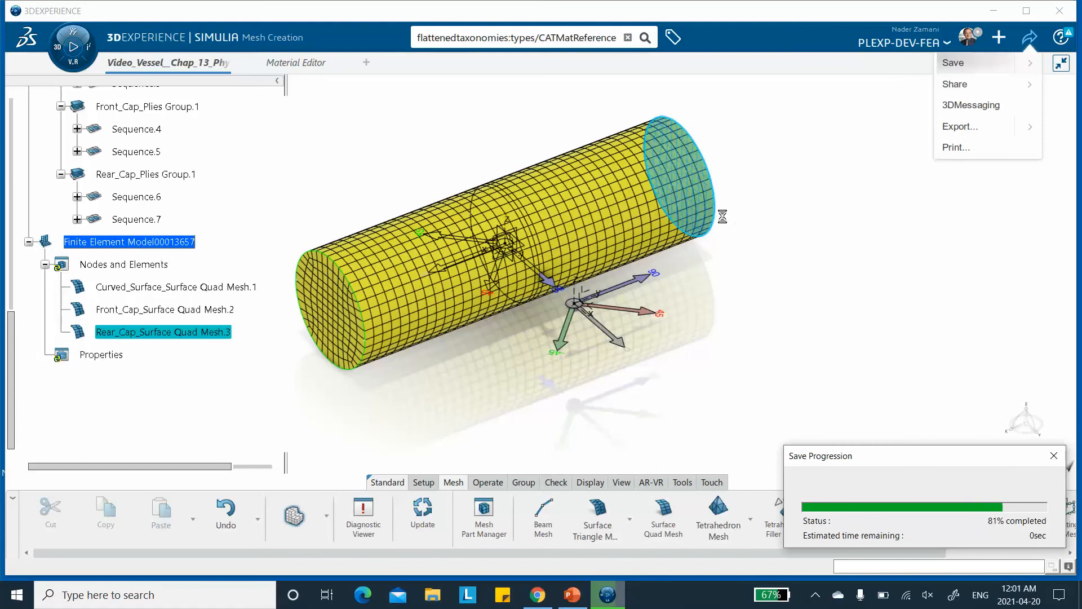
{"action": "left_click", "coordinate": [780, 195]}
Switch to the Structural Model Creation app.
{"action": "middle_click_drag", "start_coordinate": [705, 279], "coordinate": [715, 247]}
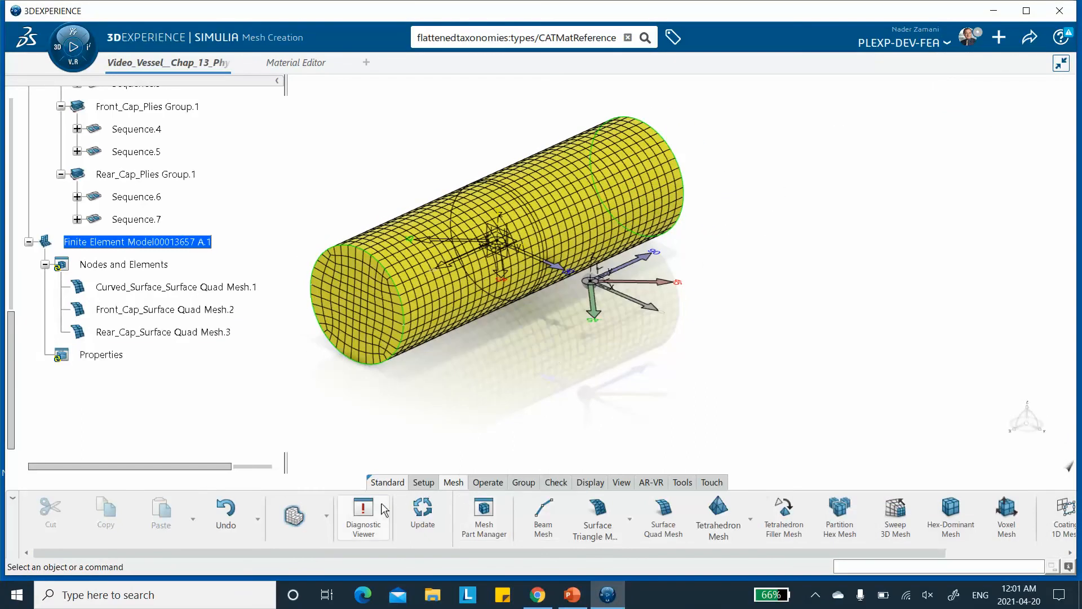
{"action": "left_click", "coordinate": [326, 522]}
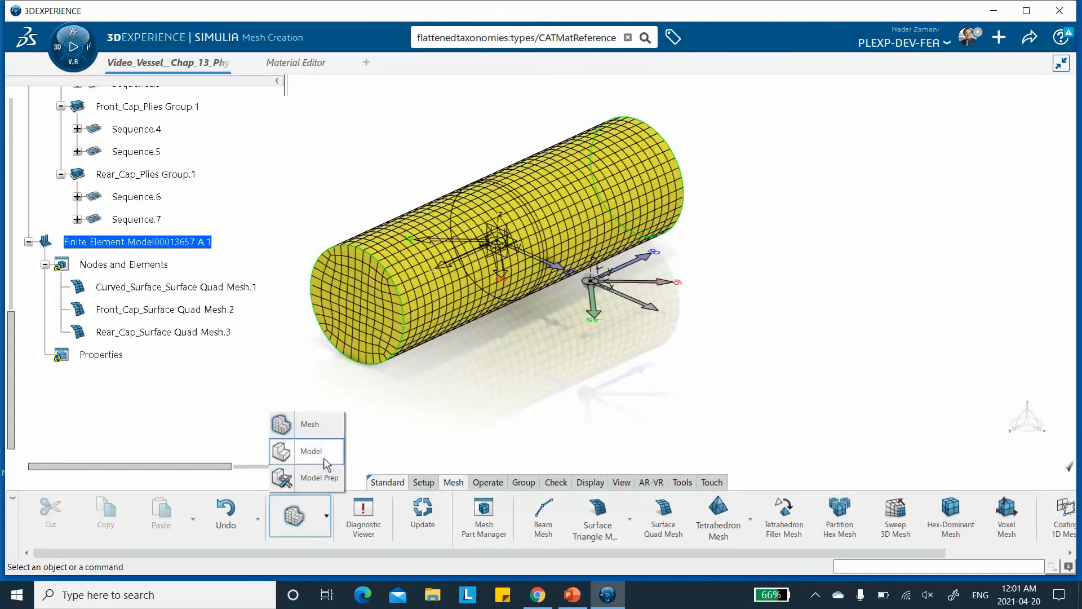
{"action": "left_click", "coordinate": [329, 460]}
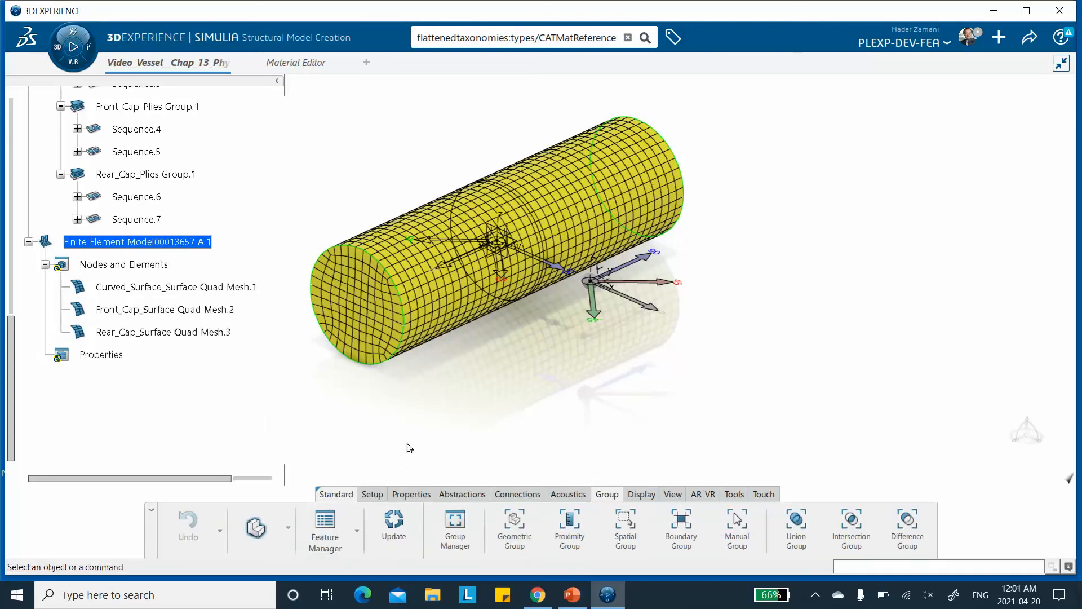
Start a Composite Shell Section from the shell section options.
{"action": "left_click", "coordinate": [372, 494]}
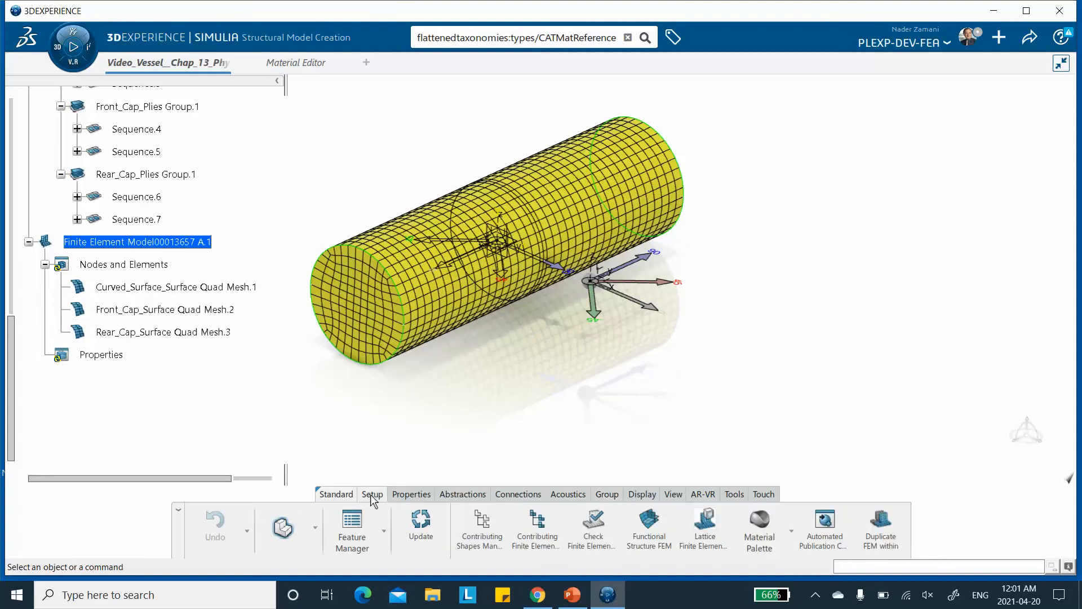
{"action": "left_click", "coordinate": [410, 494]}
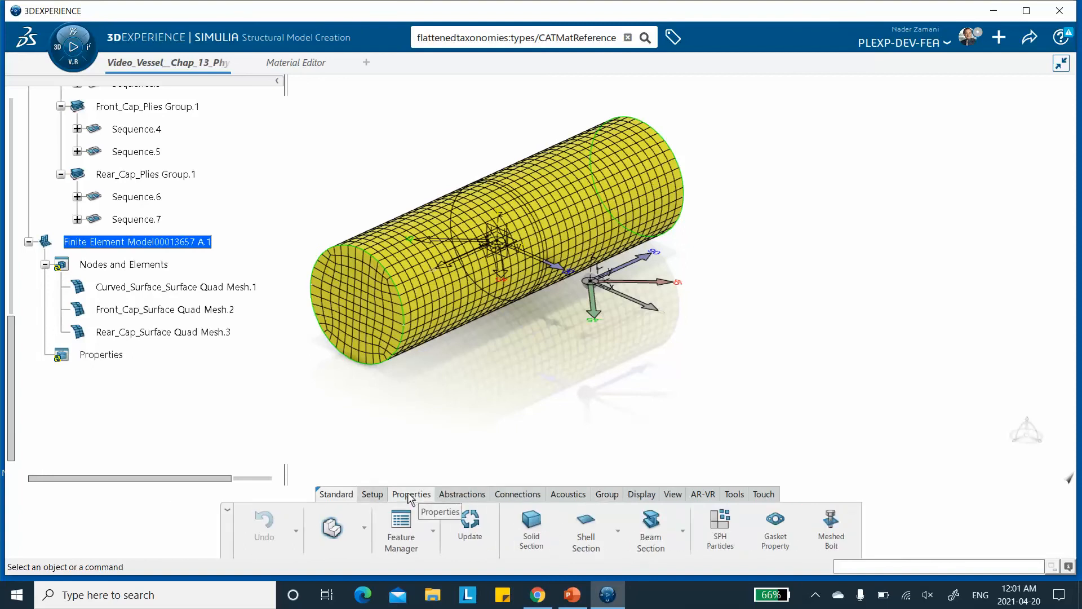
{"action": "left_click", "coordinate": [618, 530]}
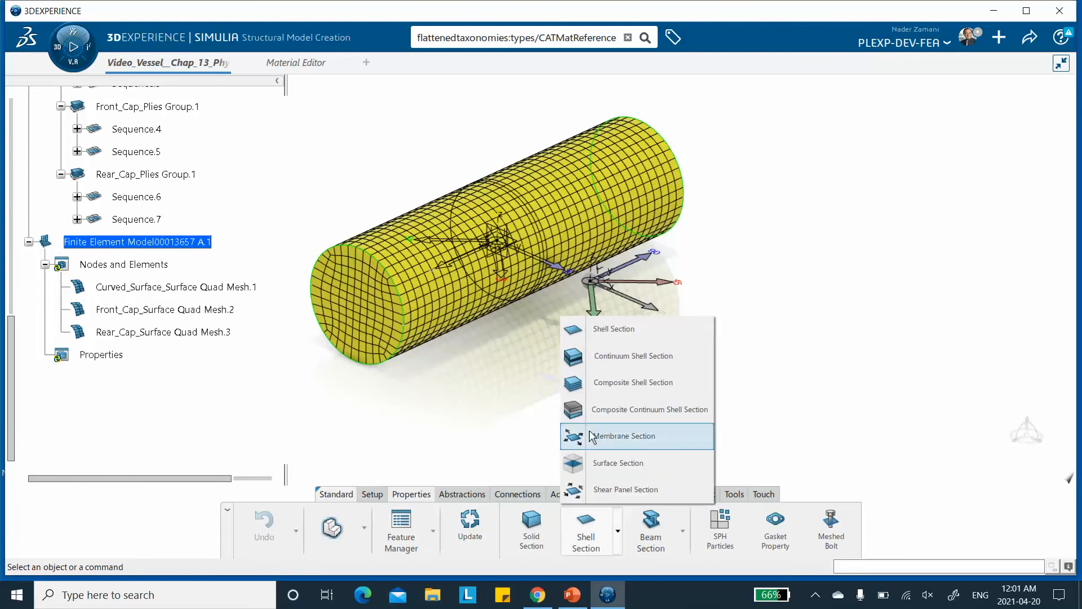
{"action": "left_click", "coordinate": [621, 388]}
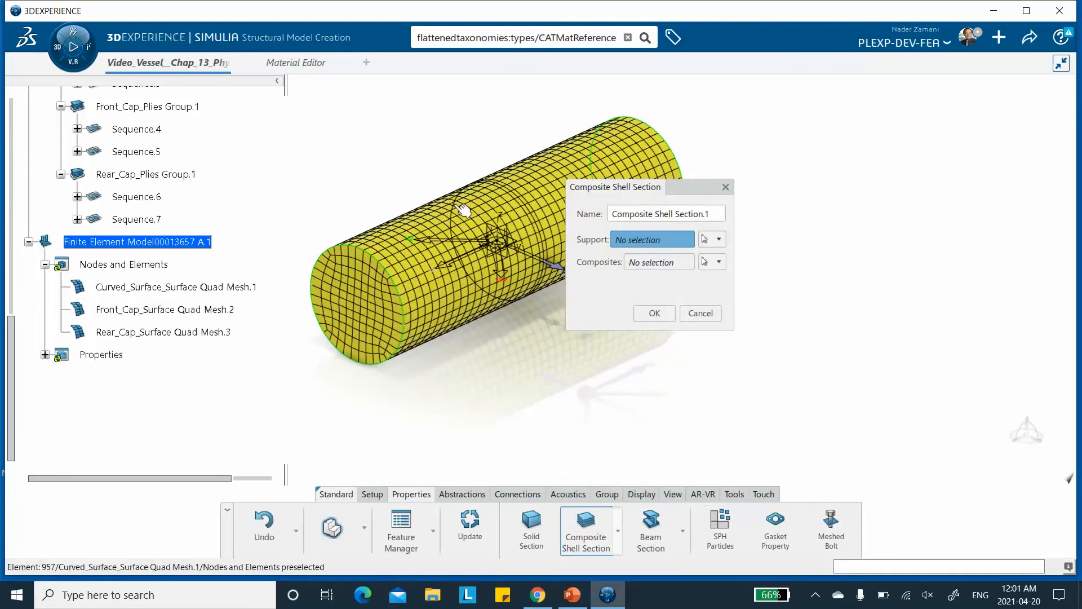
{"action": "middle_click_drag", "start_coordinate": [471, 155], "coordinate": [429, 153]}
{"action": "left_click_drag", "start_coordinate": [691, 191], "coordinate": [774, 190]}
Hide the FE model display through Visualization Management.
{"action": "right_click", "coordinate": [498, 357]}
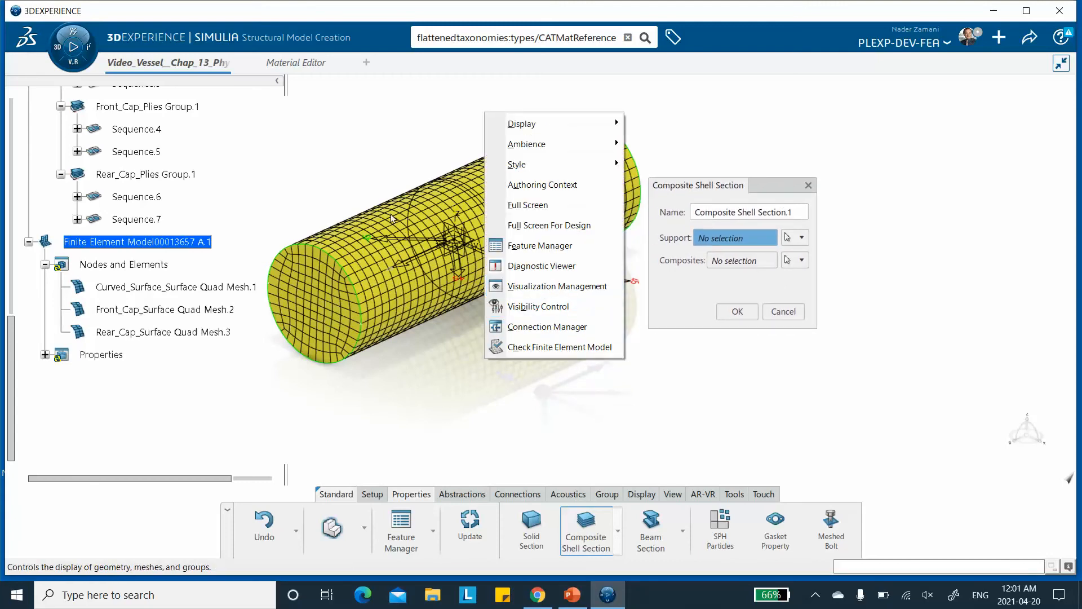
{"action": "left_click", "coordinate": [515, 285]}
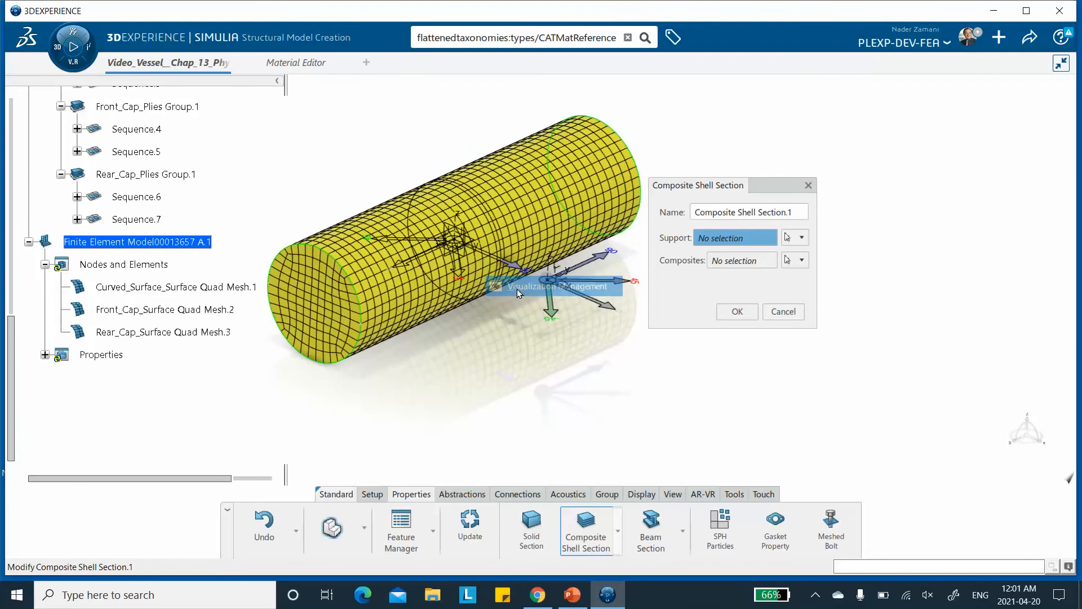
{"action": "left_click", "coordinate": [1015, 170]}
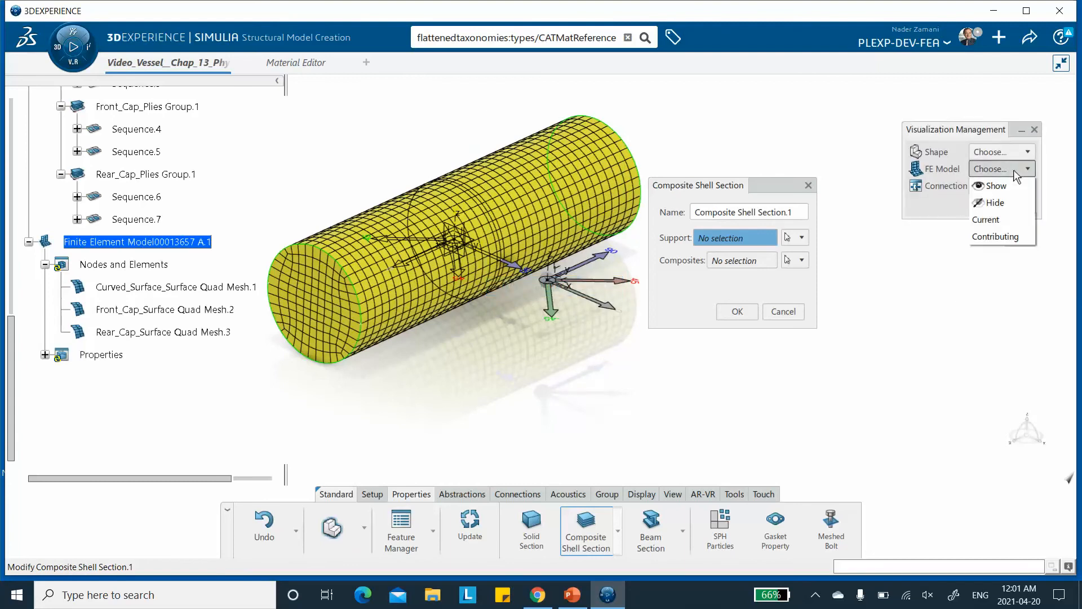
{"action": "left_click", "coordinate": [995, 203]}
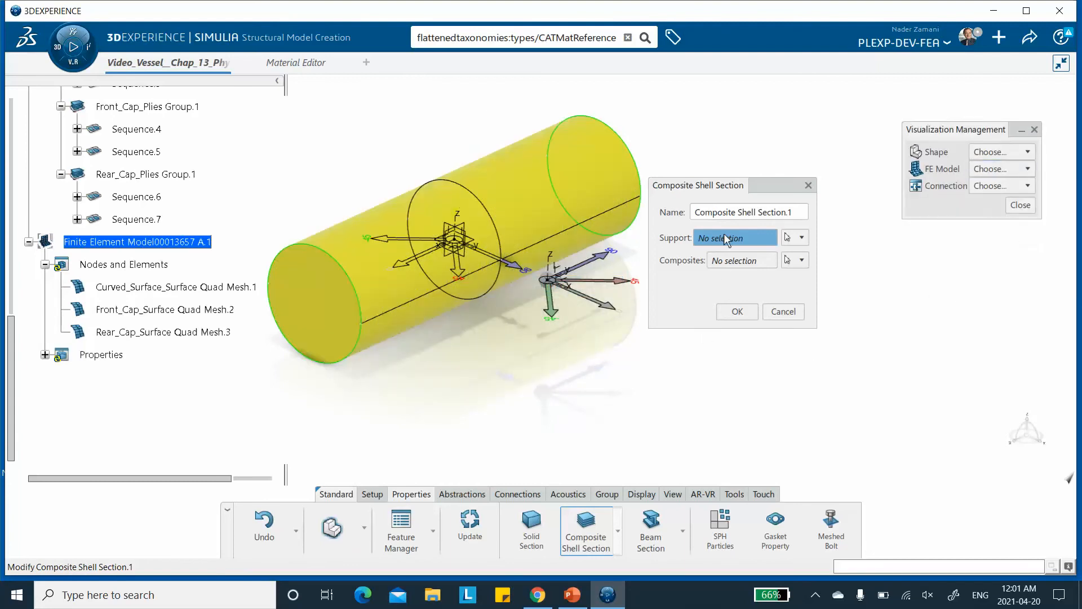
Set the section's support to the curved surface and its composites to the Curved_Surface_Plies Group.1 ply group.
{"action": "left_click", "coordinate": [532, 198]}
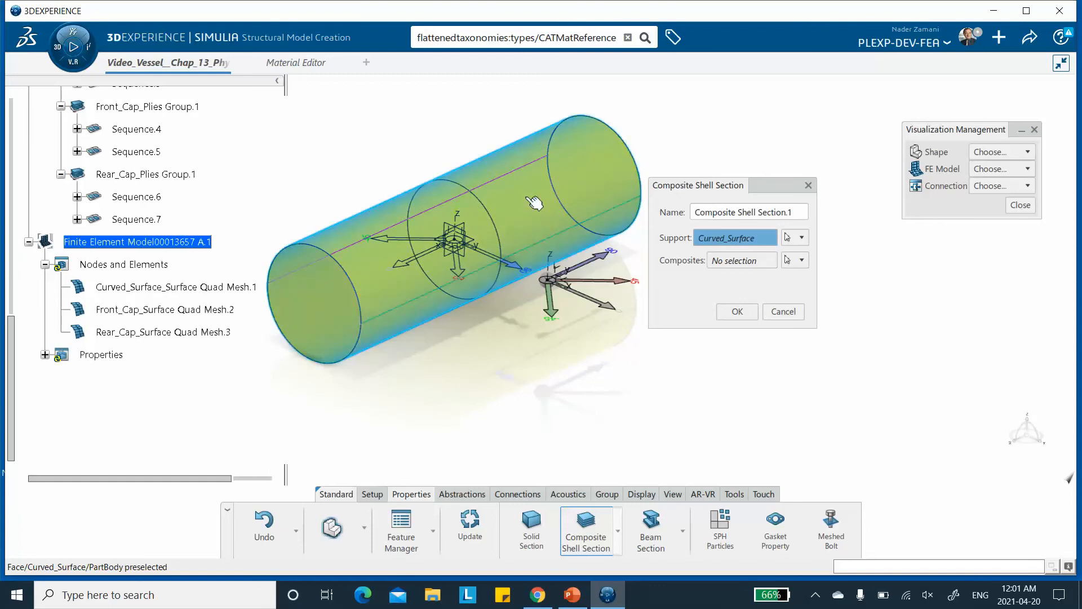
{"action": "left_click", "coordinate": [803, 260]}
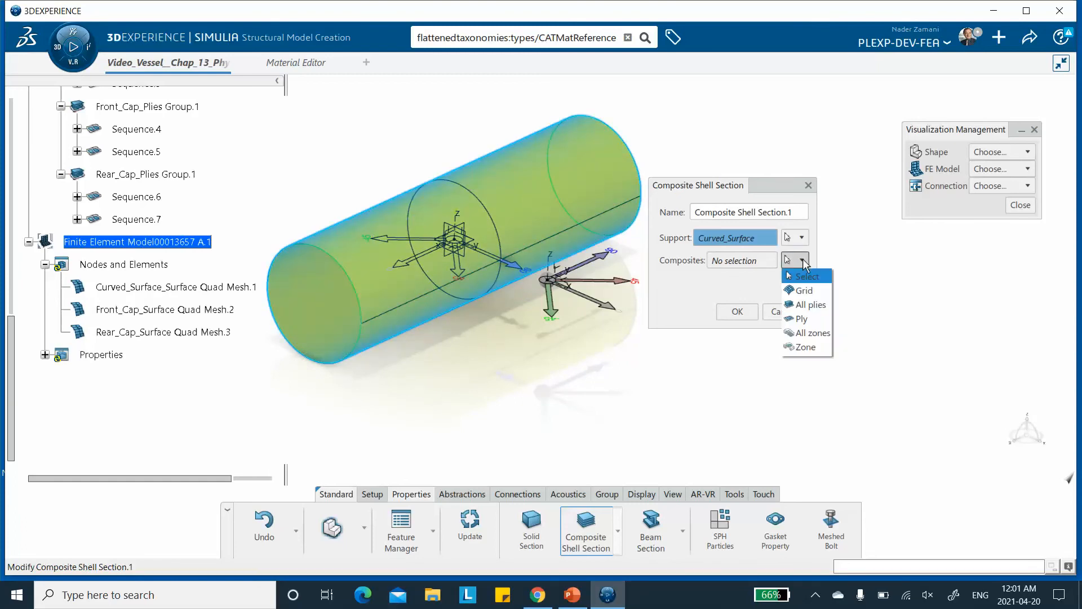
{"action": "left_click", "coordinate": [806, 318]}
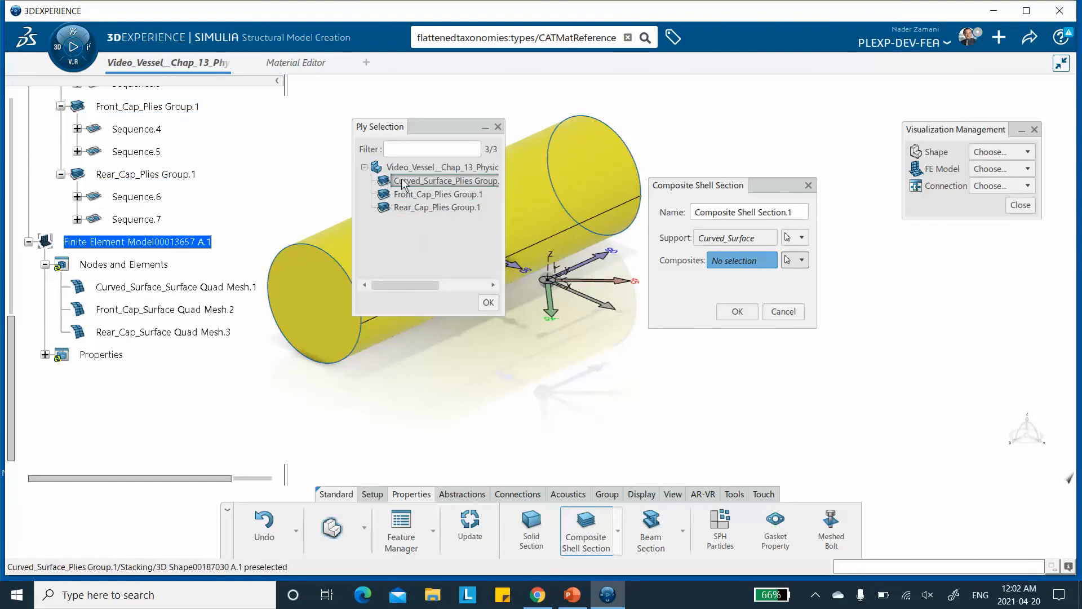
{"action": "double_click", "coordinate": [437, 181]}
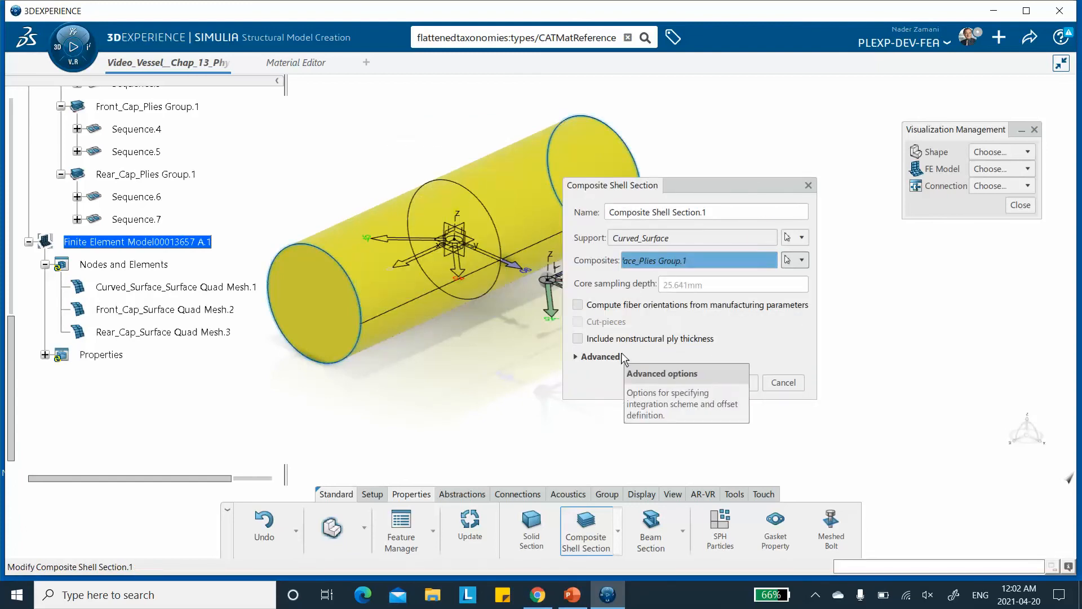
Set the section's advanced offset definition to Bottom surface and confirm the composite shell section.
{"action": "left_click_drag", "start_coordinate": [705, 187], "coordinate": [707, 131]}
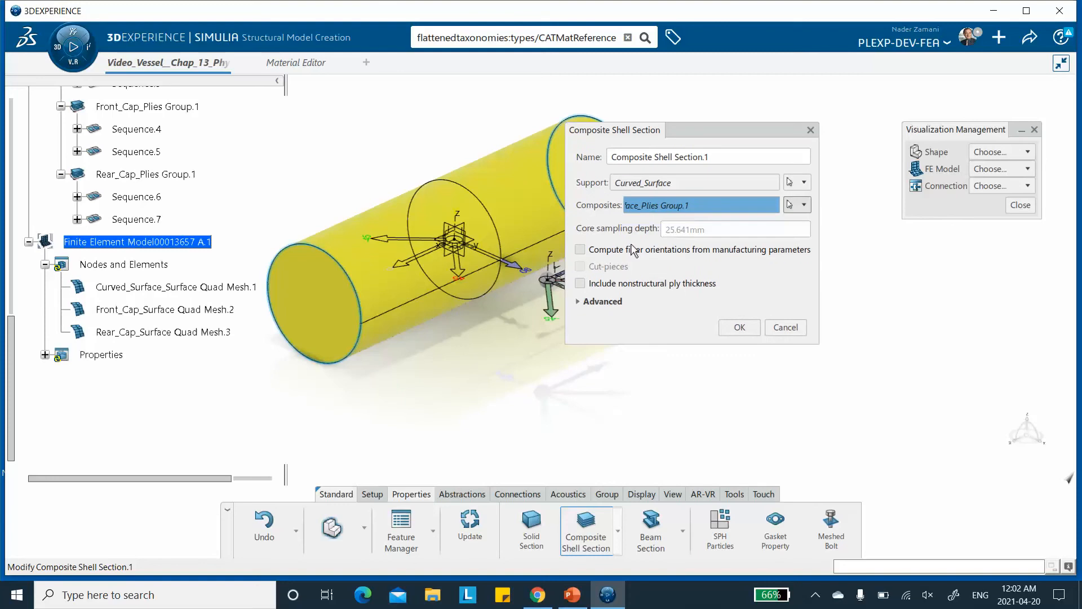
{"action": "left_click", "coordinate": [580, 303]}
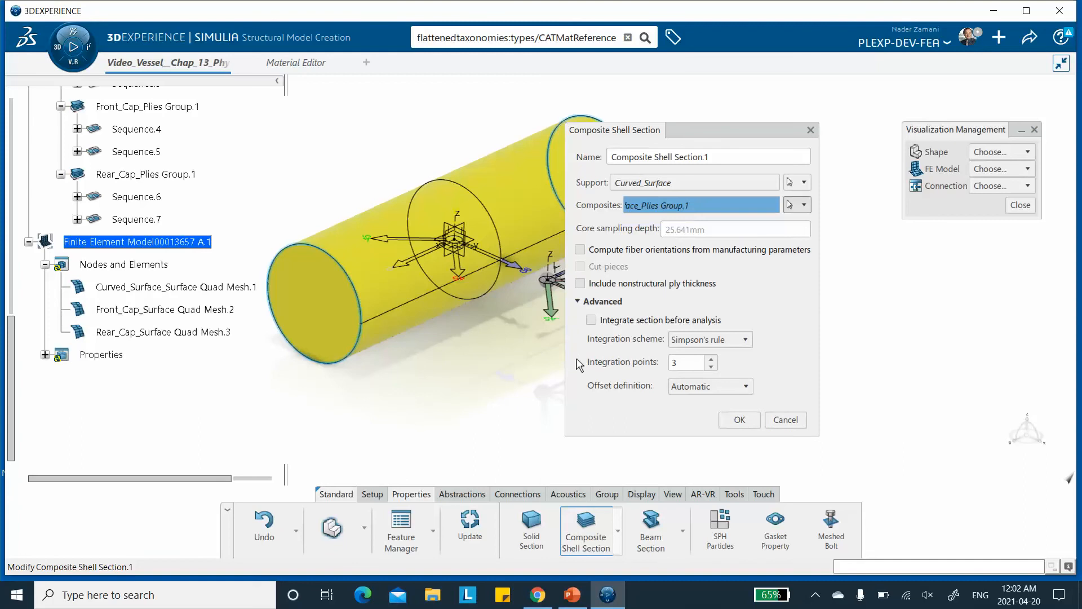
{"action": "left_click", "coordinate": [686, 389]}
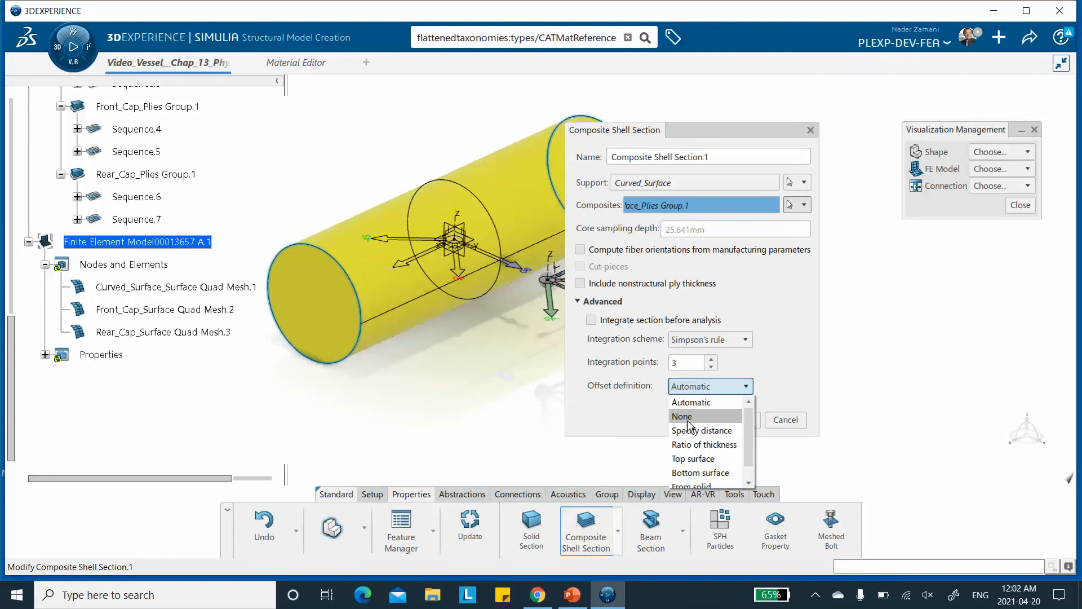
{"action": "left_click", "coordinate": [690, 473]}
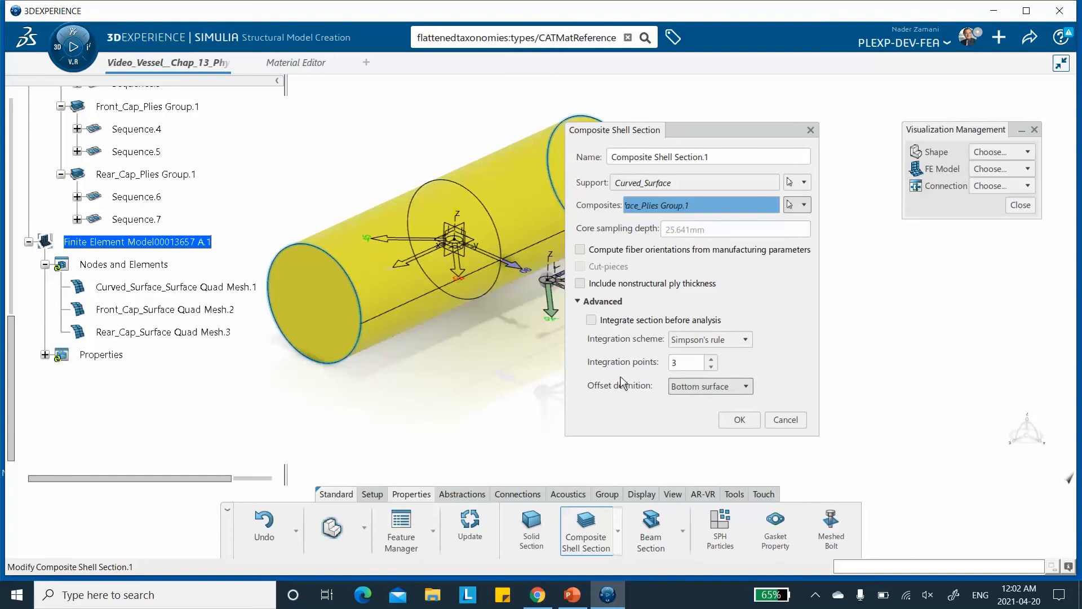
{"action": "left_click", "coordinate": [739, 419]}
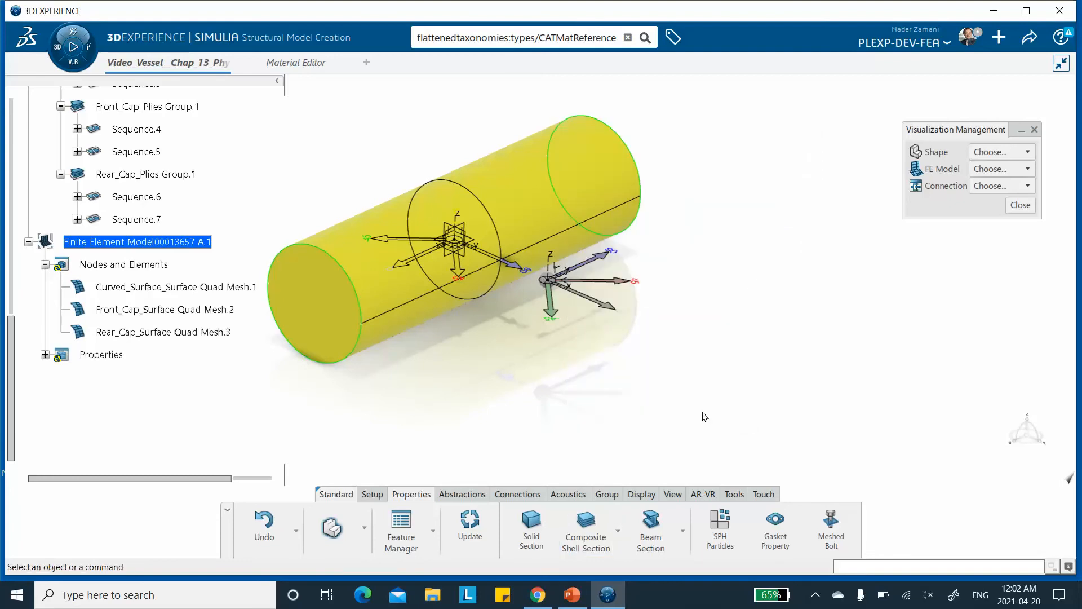
Rename the first composite shell section to Curved_Surface_Composite Shell Section.1 in its properties.
{"action": "left_click", "coordinate": [45, 355]}
{"action": "right_click", "coordinate": [154, 379]}
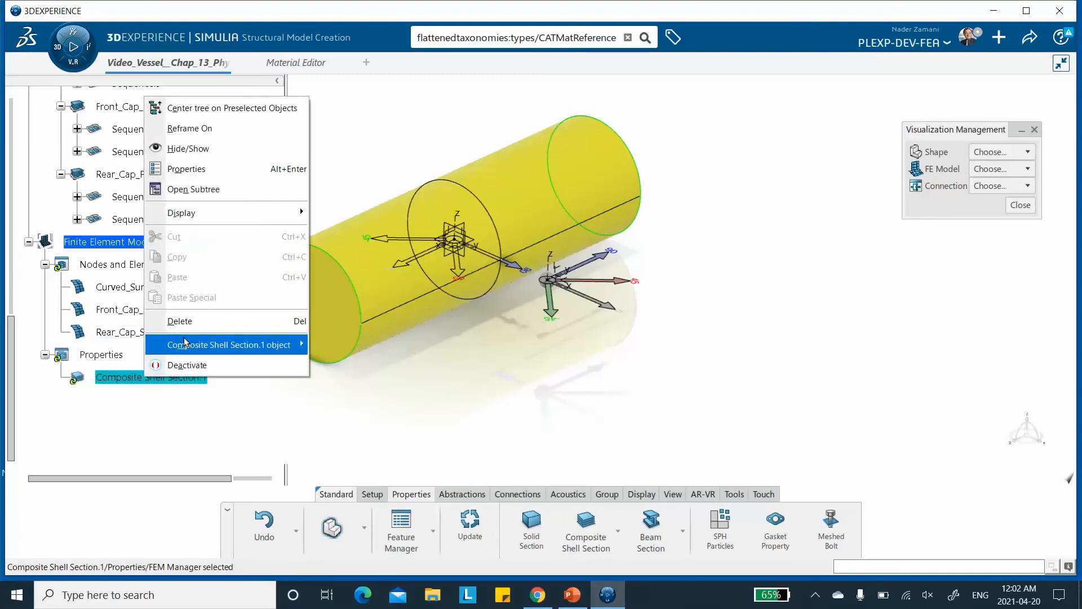
{"action": "left_click", "coordinate": [189, 170]}
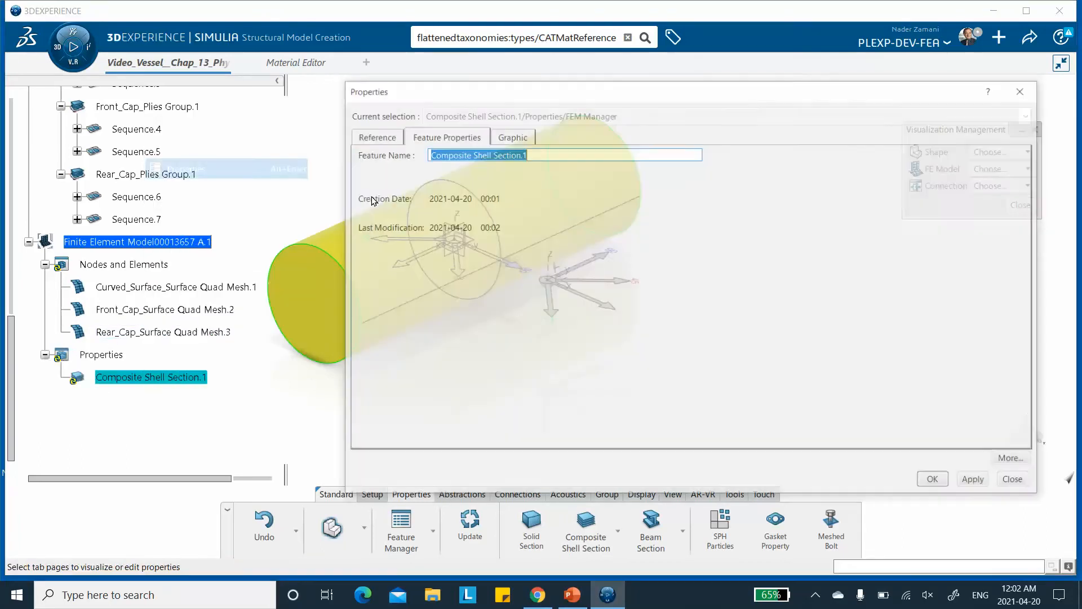
{"action": "left_click", "coordinate": [427, 153]}
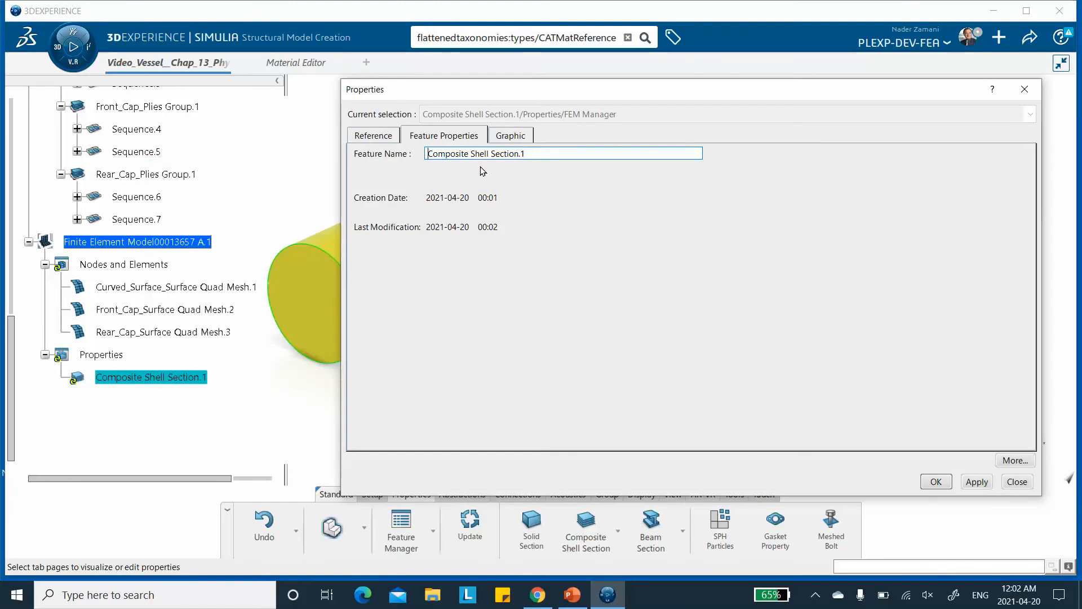
{"action": "type", "text": "Curved_Surface_"}
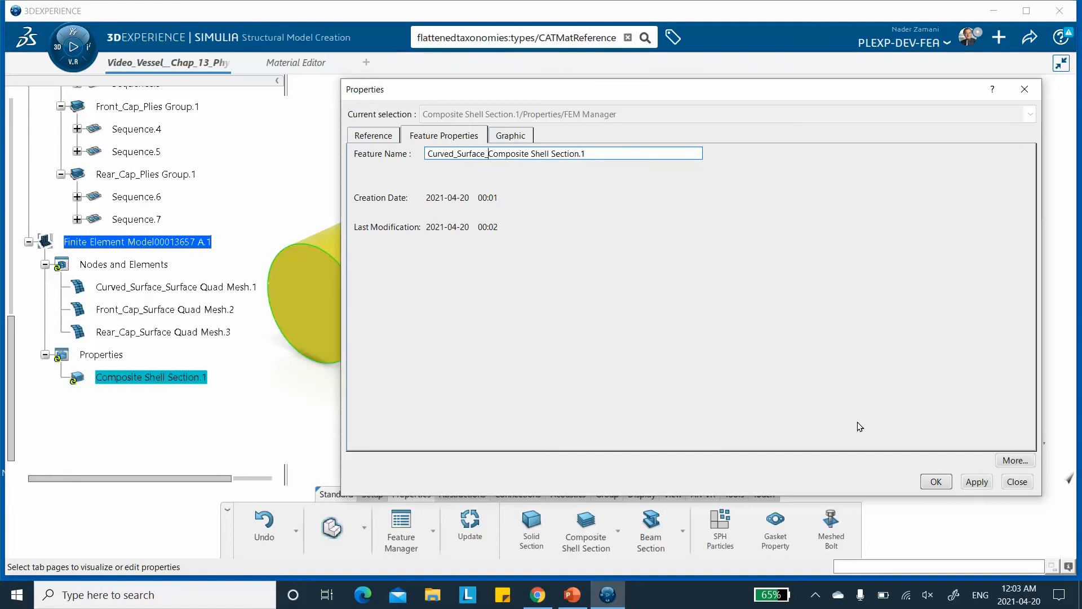
{"action": "left_click", "coordinate": [984, 483]}
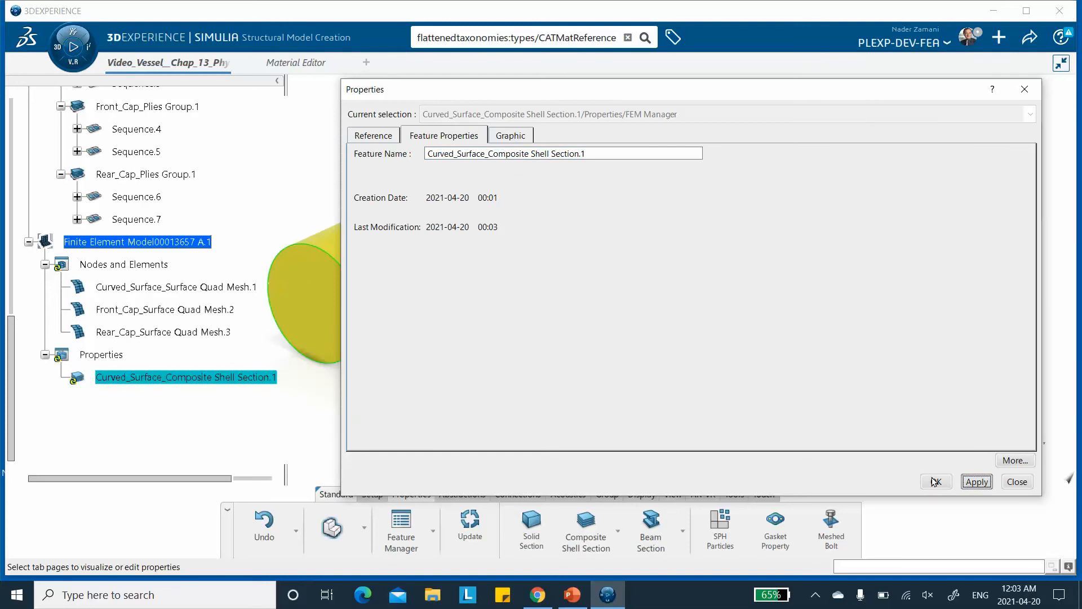
{"action": "left_click", "coordinate": [936, 482]}
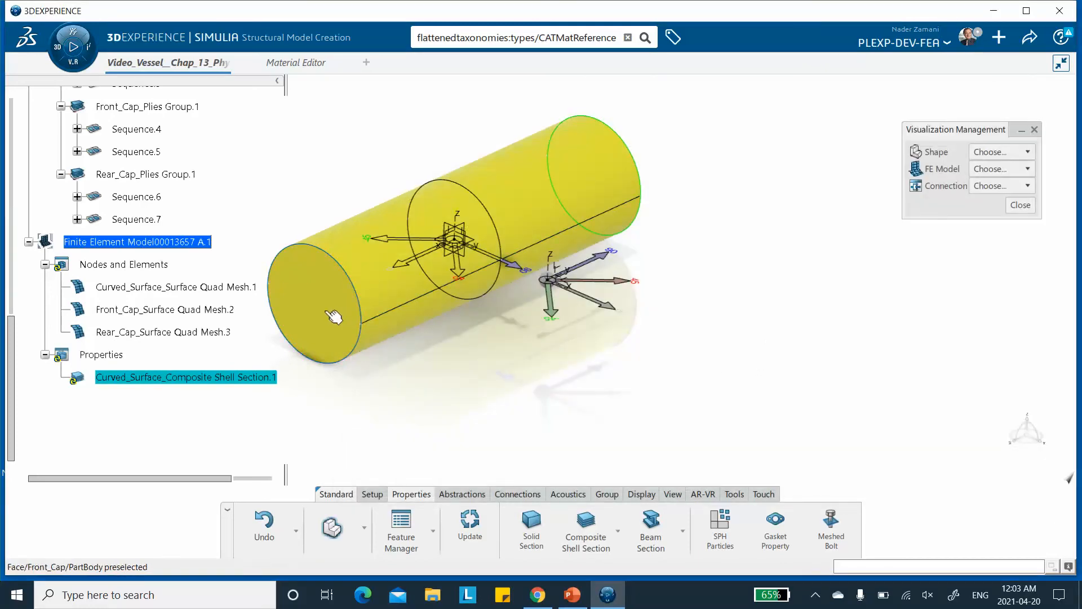
Create a second composite shell section on the front cap using Front_Cap_Plies Group.1 as its composites.
{"action": "left_click", "coordinate": [582, 527]}
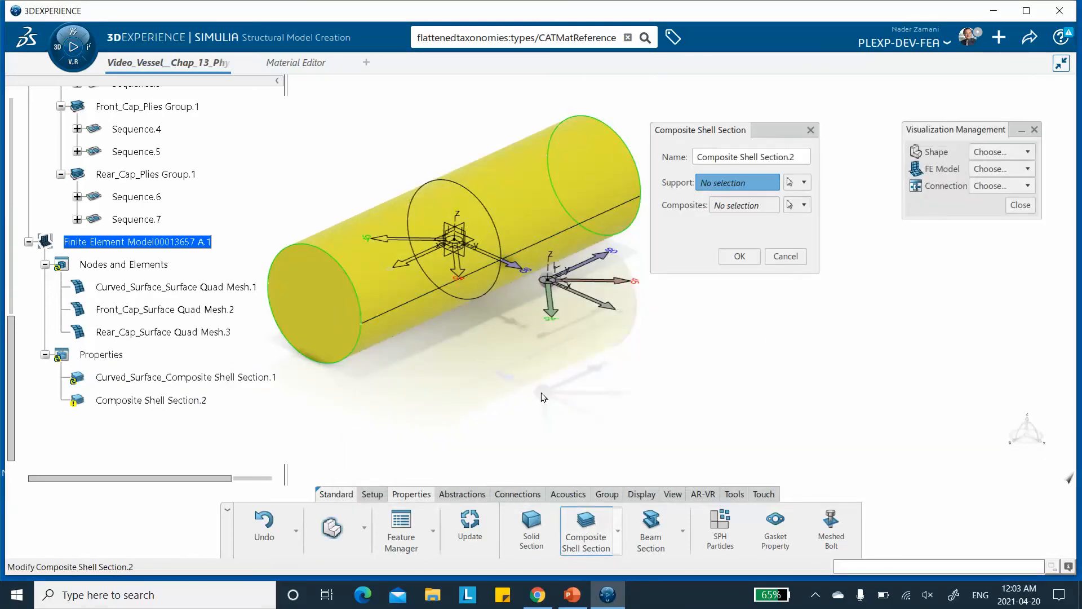
{"action": "left_click", "coordinate": [330, 316]}
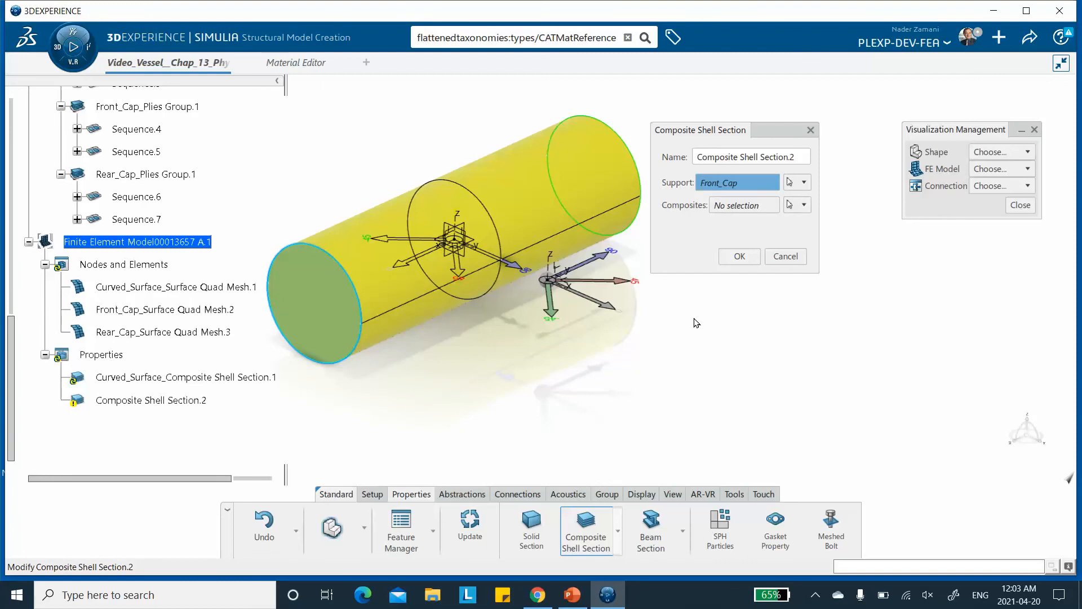
{"action": "left_click", "coordinate": [804, 183]}
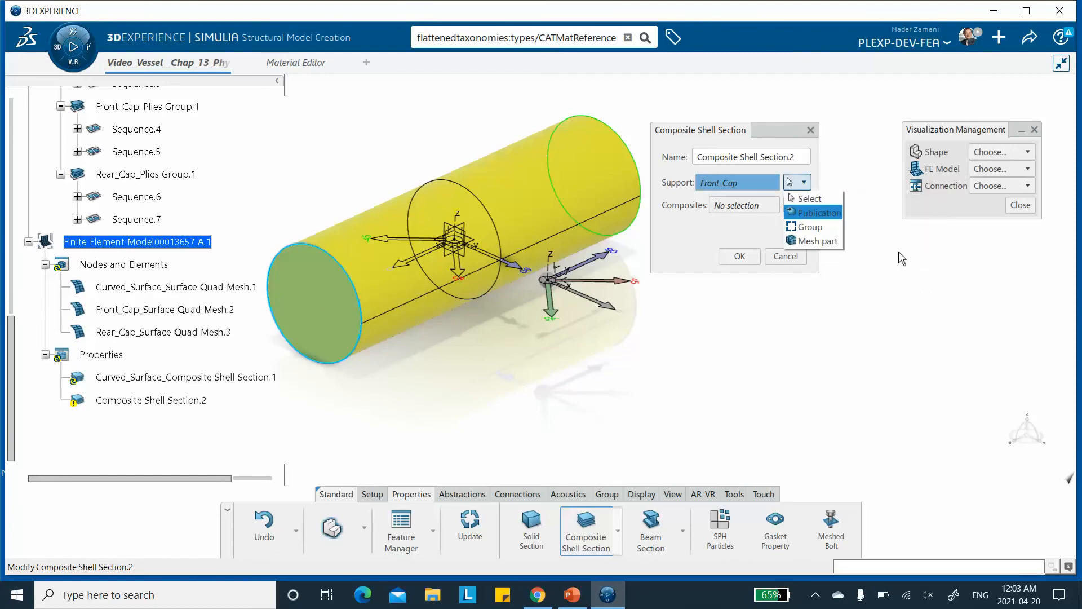
{"action": "left_click", "coordinate": [902, 259]}
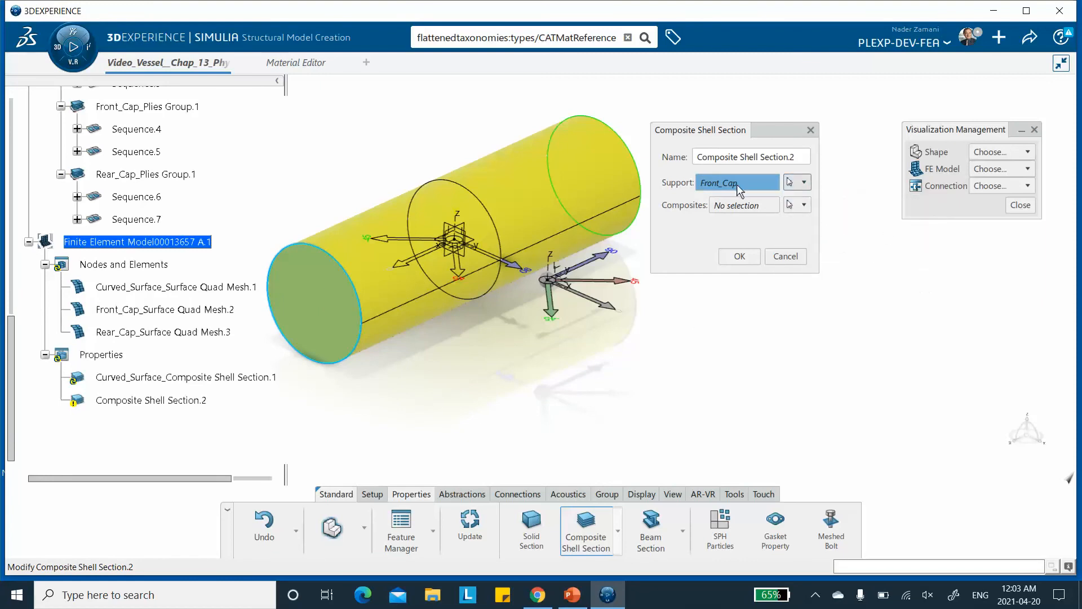
{"action": "left_click", "coordinate": [804, 205]}
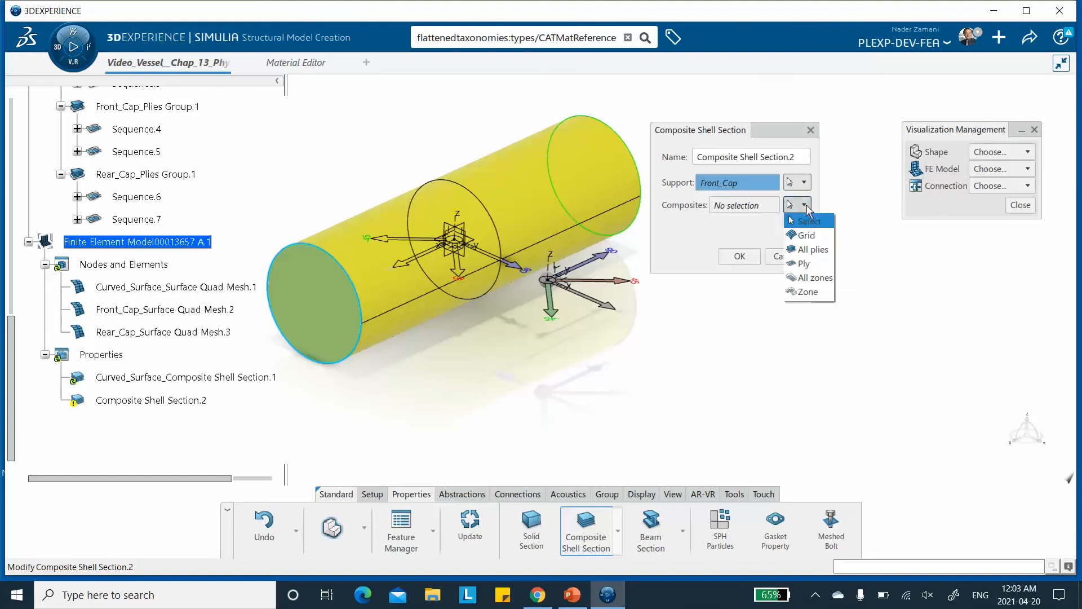
{"action": "left_click", "coordinate": [805, 263]}
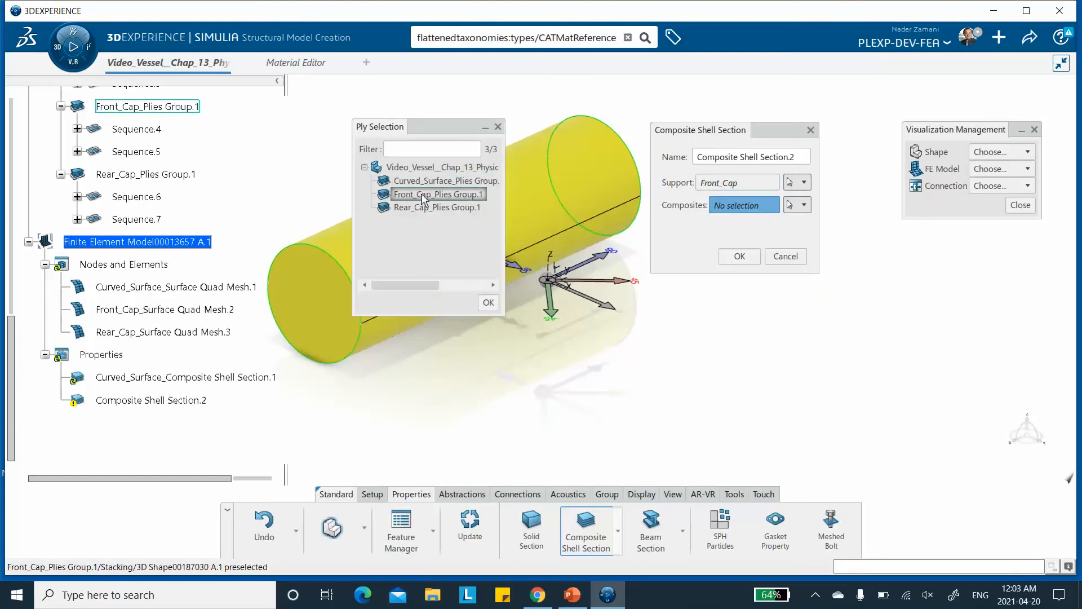
{"action": "double_click", "coordinate": [403, 195]}
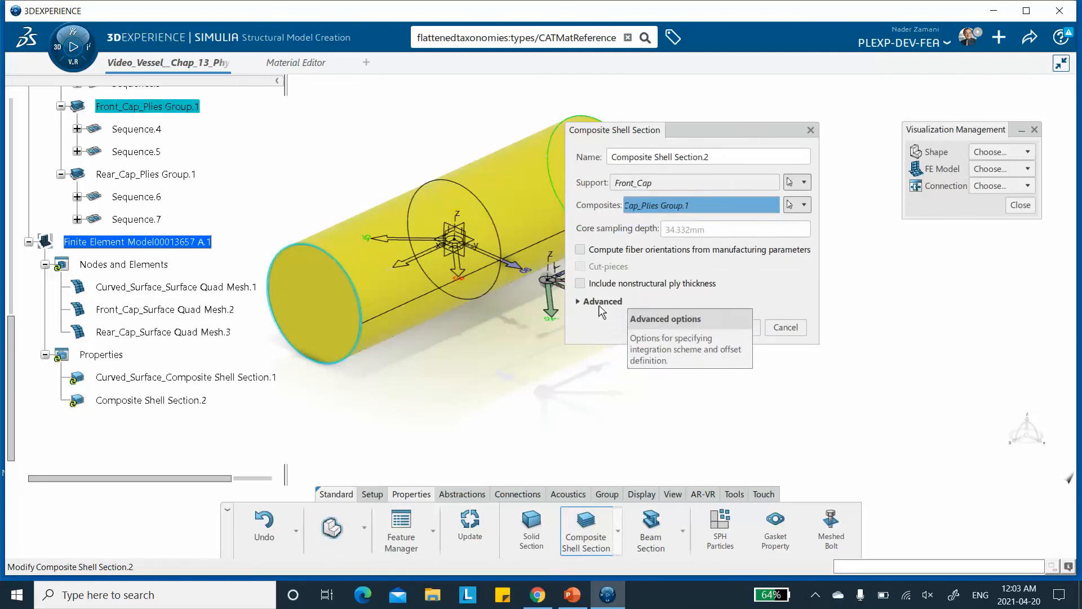
Set the front cap section's advanced offset definition to Bottom surface and confirm it.
{"action": "left_click", "coordinate": [580, 301]}
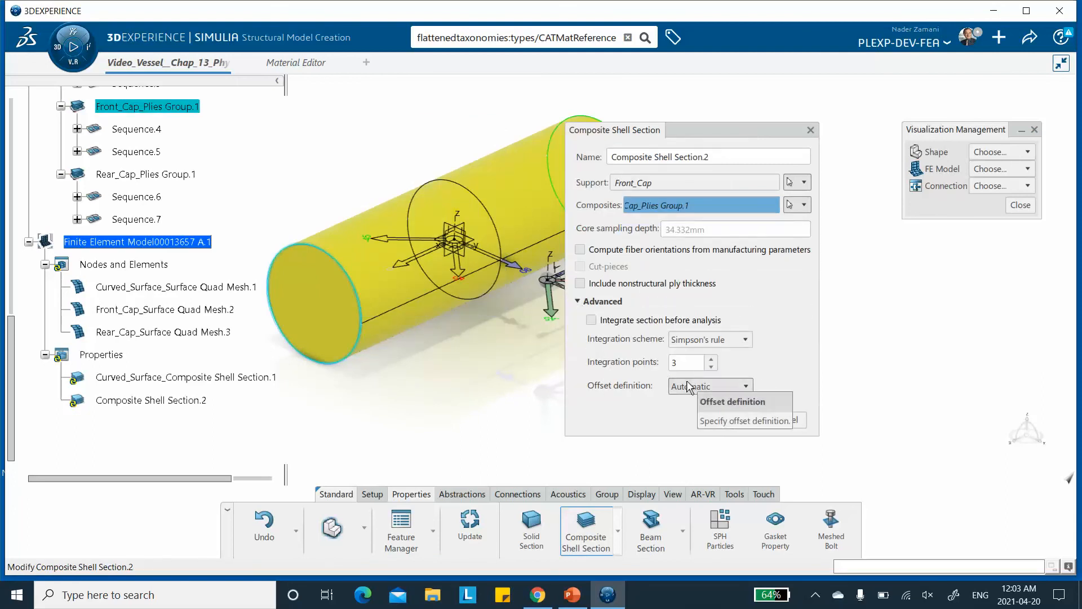
{"action": "left_click", "coordinate": [691, 388]}
{"action": "left_click", "coordinate": [701, 473]}
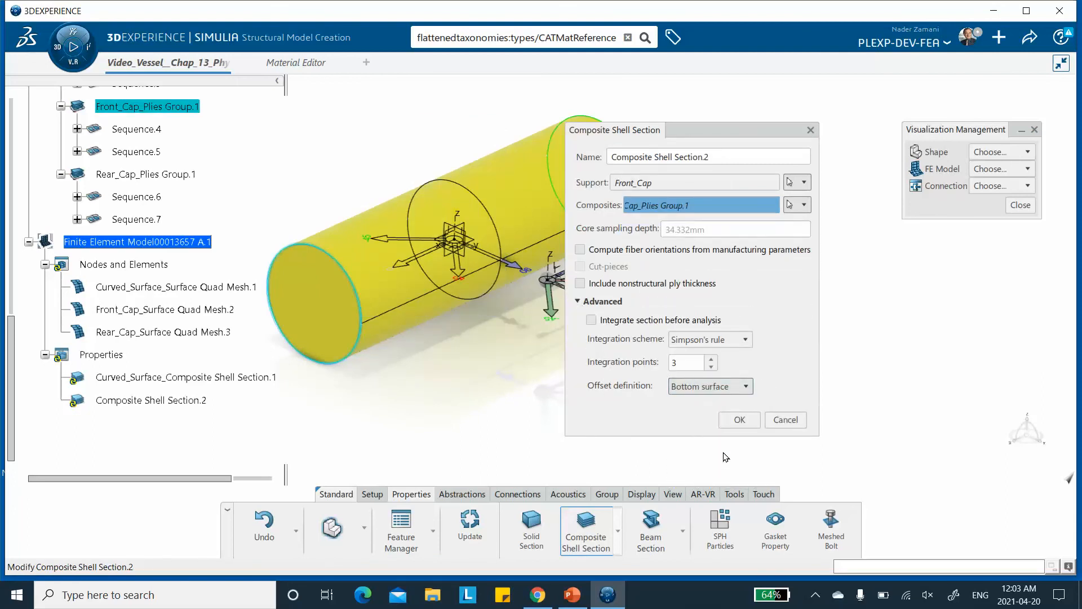
{"action": "left_click", "coordinate": [740, 420]}
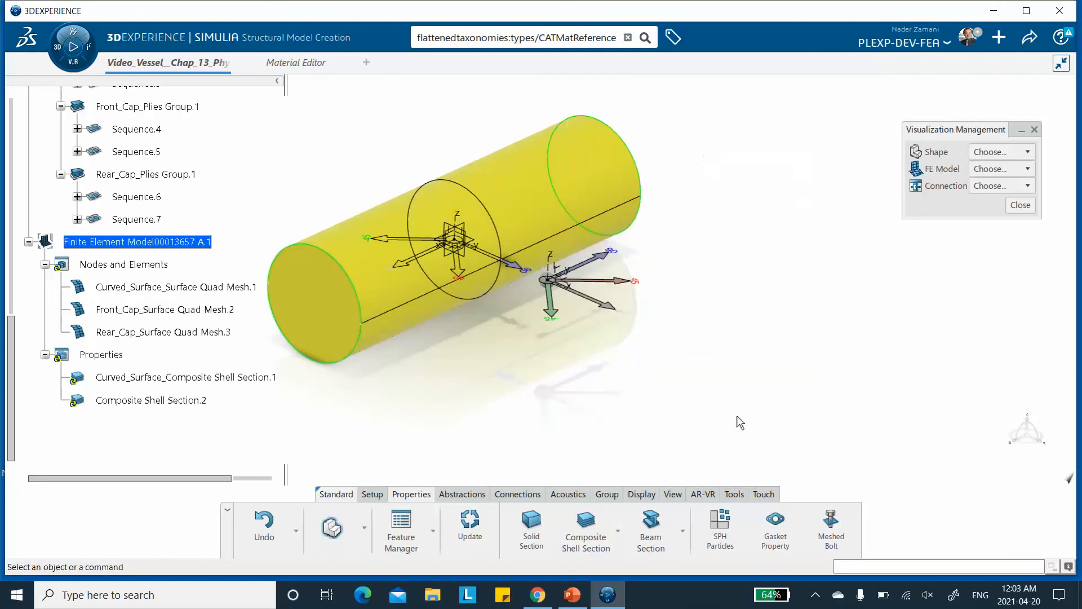
Rename the second composite shell section to Front_Cap_Composite Shell Section.2 in its properties.
{"action": "right_click", "coordinate": [201, 401]}
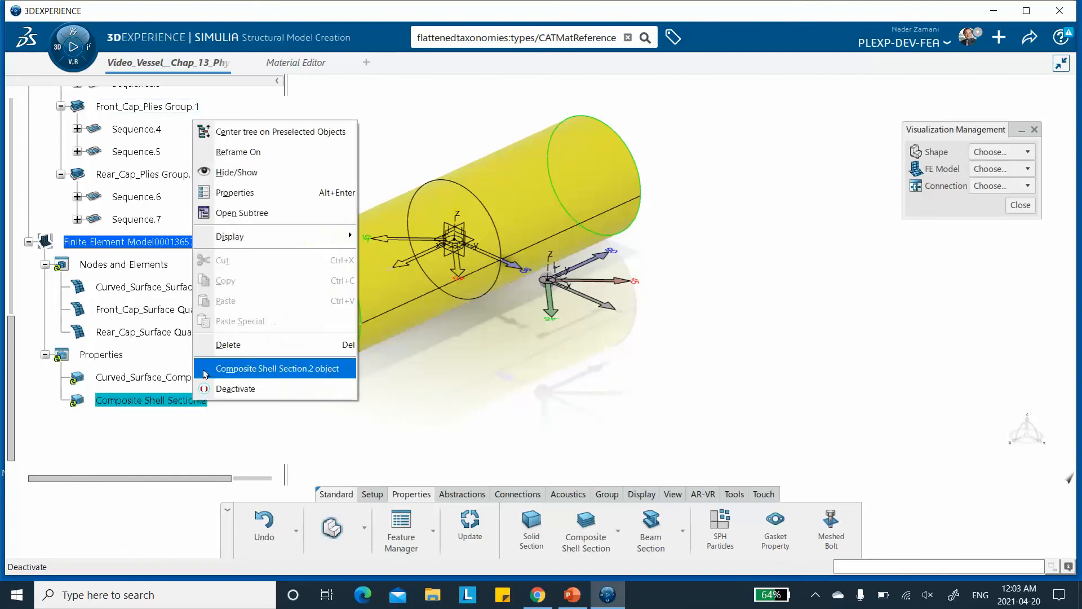
{"action": "left_click", "coordinate": [234, 192]}
{"action": "left_click", "coordinate": [427, 153]}
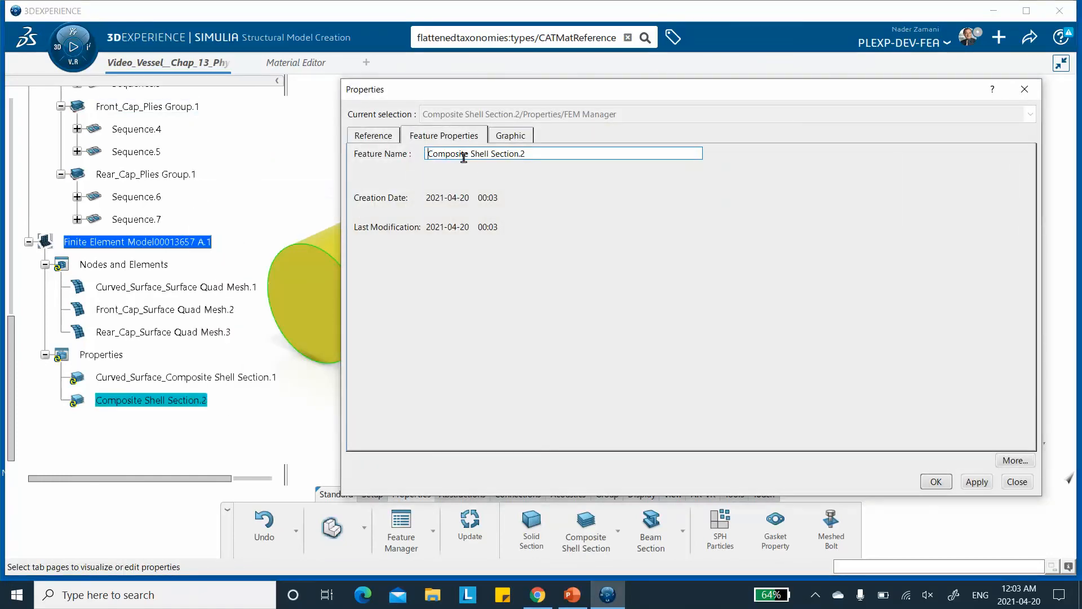
{"action": "type", "text": "Fron"}
{"action": "type", "text": "t_Ca"}
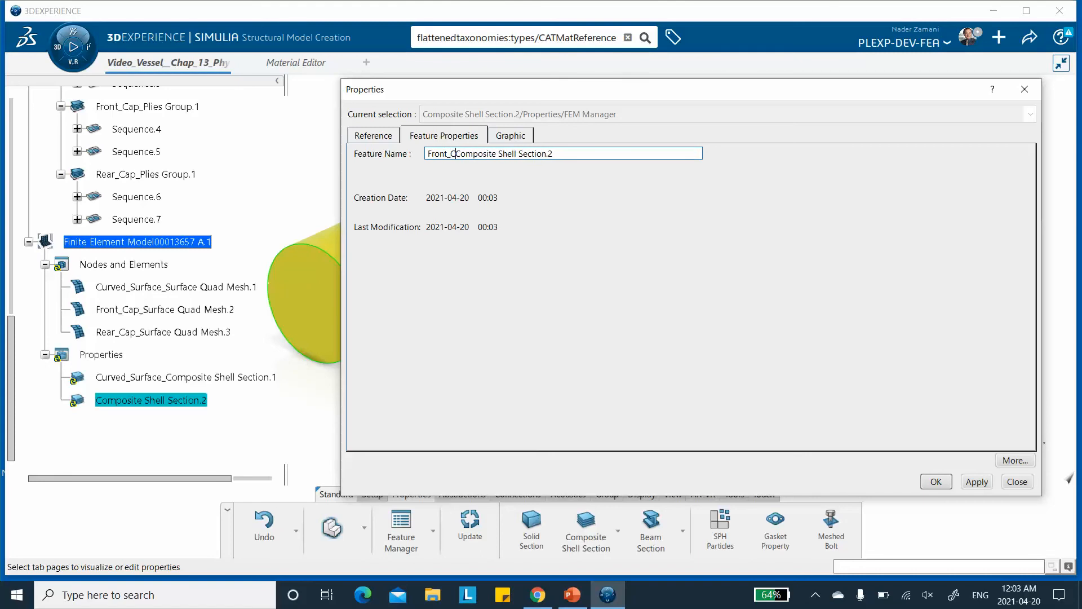
{"action": "type", "text": "p_"}
{"action": "left_click", "coordinate": [976, 482]}
{"action": "left_click", "coordinate": [935, 481]}
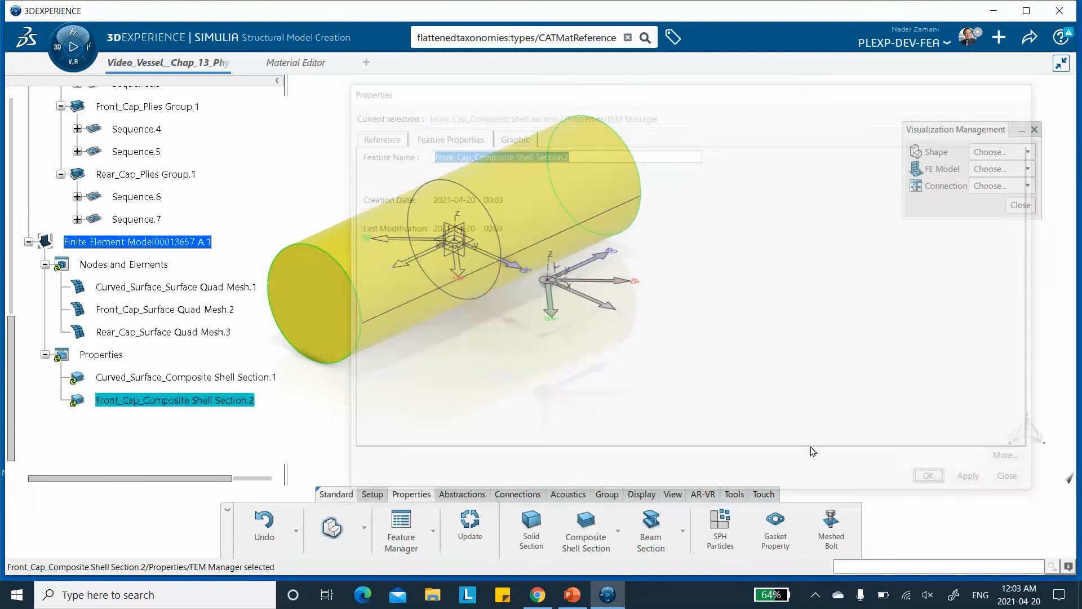
Create a third composite shell section on the rear cap using Rear_Cap_Plies Group.1 as its composites.
{"action": "left_click", "coordinate": [584, 527]}
{"action": "middle_click_drag", "start_coordinate": [428, 360], "coordinate": [369, 386]}
{"action": "middle_click_drag", "start_coordinate": [664, 384], "coordinate": [486, 375]}
{"action": "left_click", "coordinate": [523, 244]}
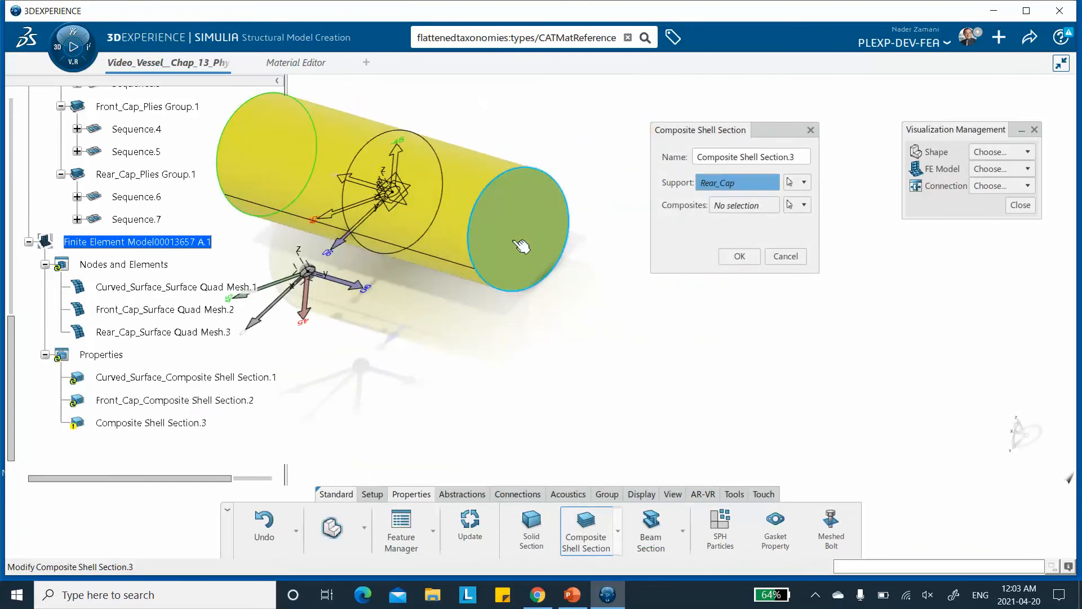
{"action": "left_click", "coordinate": [804, 205]}
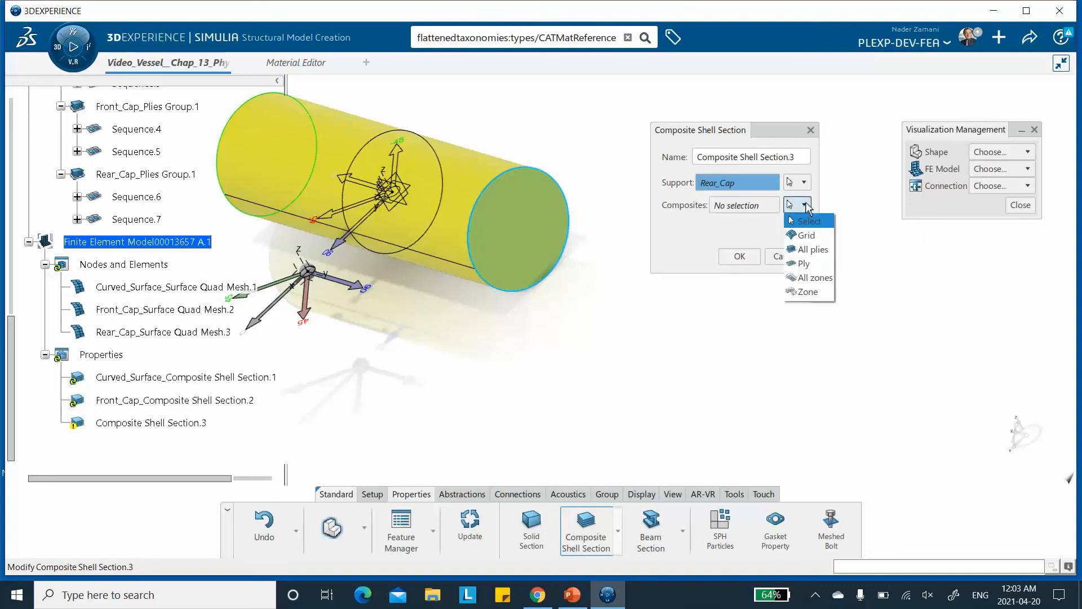
{"action": "left_click", "coordinate": [806, 264]}
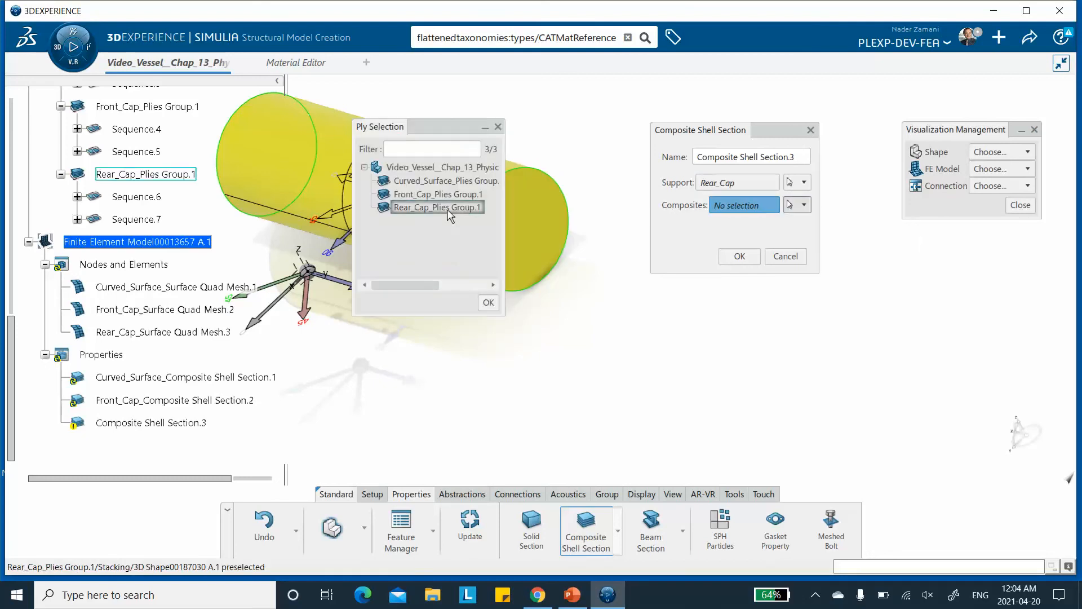
{"action": "left_click", "coordinate": [431, 207]}
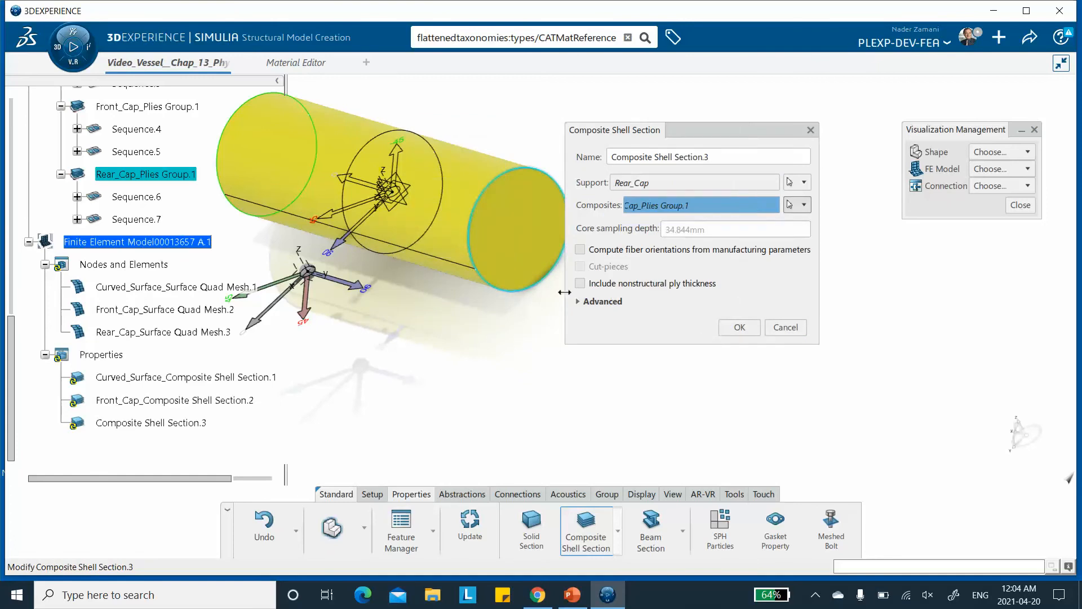
Set the rear cap section's advanced offset definition to Bottom surface and confirm it.
{"action": "left_click", "coordinate": [581, 303]}
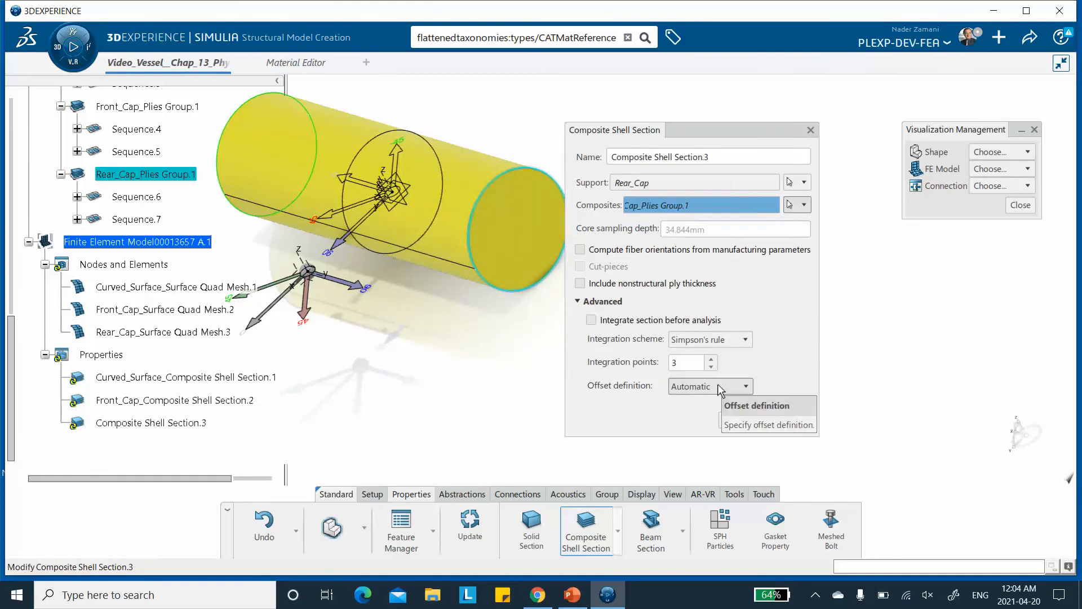
{"action": "left_click", "coordinate": [715, 386]}
{"action": "left_click", "coordinate": [700, 473]}
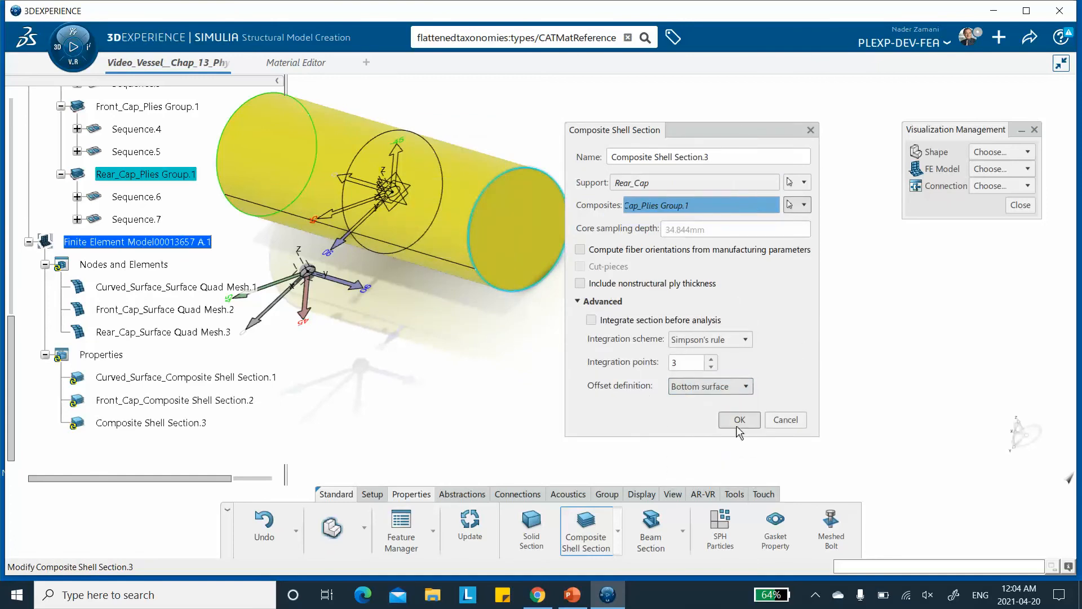
{"action": "left_click", "coordinate": [739, 420]}
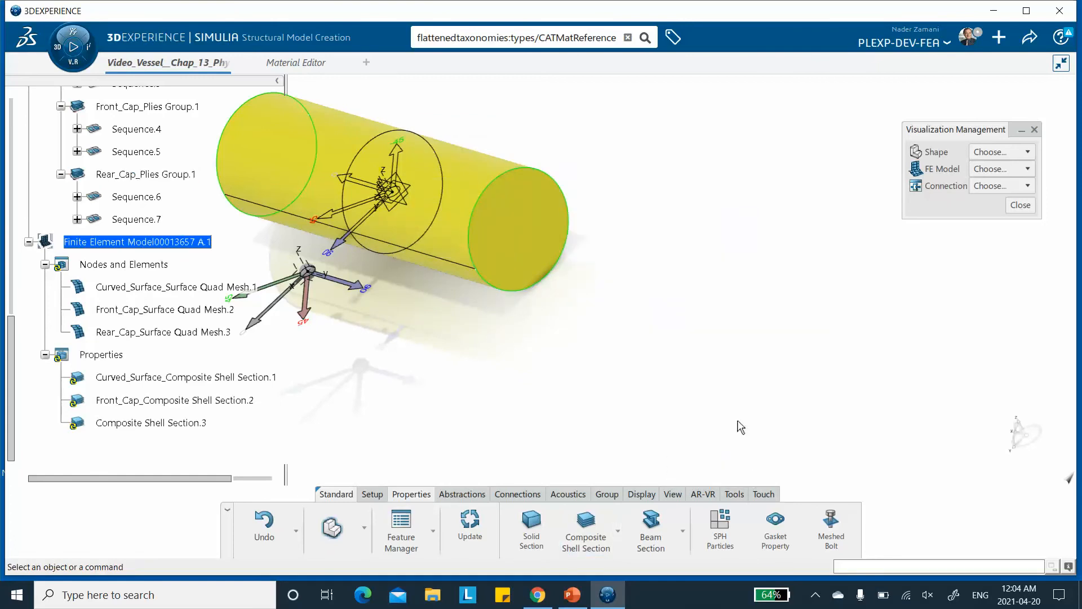
Rename the third composite shell section to Rear_Cap_Composite Shell Section.3 in its properties.
{"action": "right_click", "coordinate": [172, 424]}
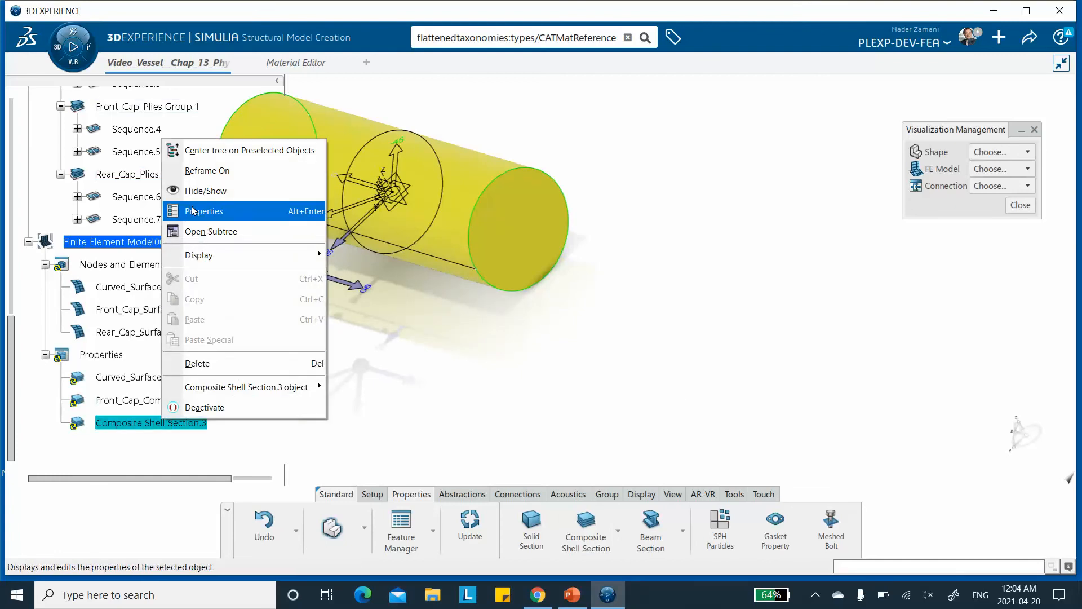
{"action": "left_click", "coordinate": [224, 217]}
{"action": "left_click", "coordinate": [429, 154]}
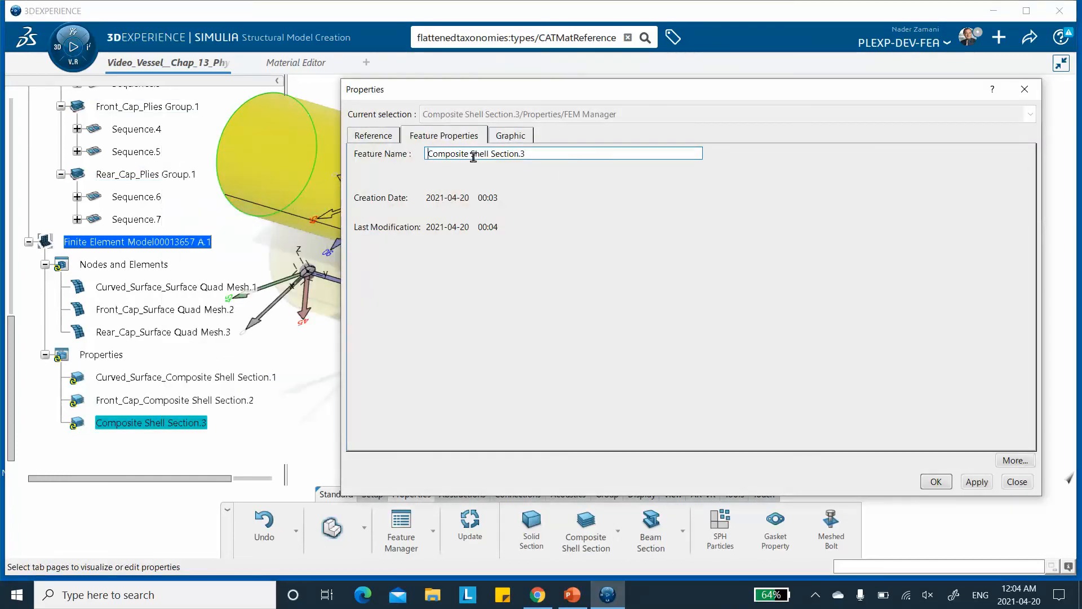
{"action": "type", "text": "Rear_Cap_"}
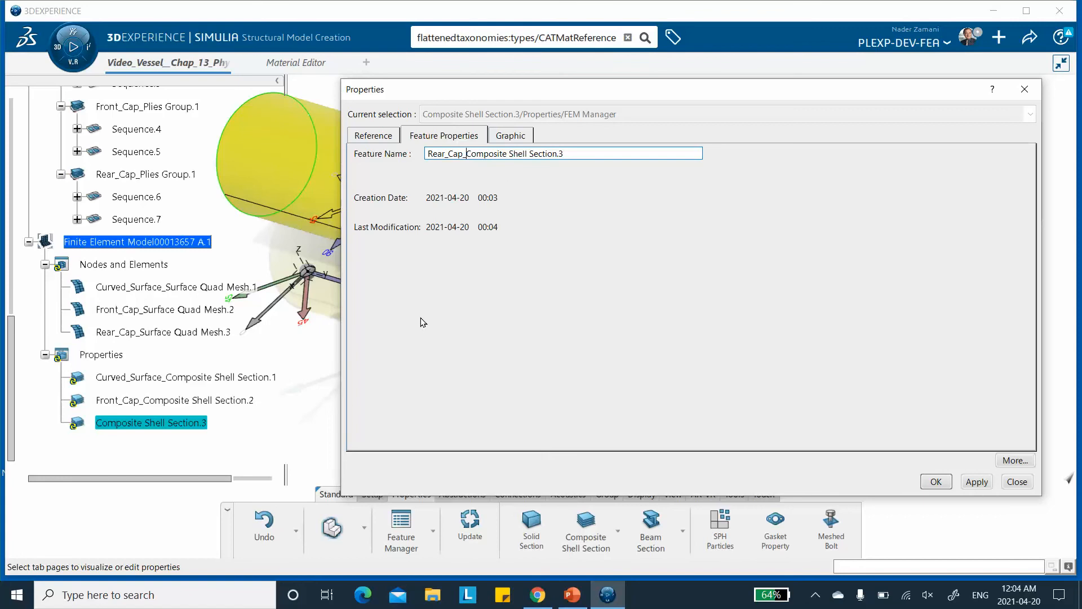
{"action": "left_click", "coordinate": [935, 482]}
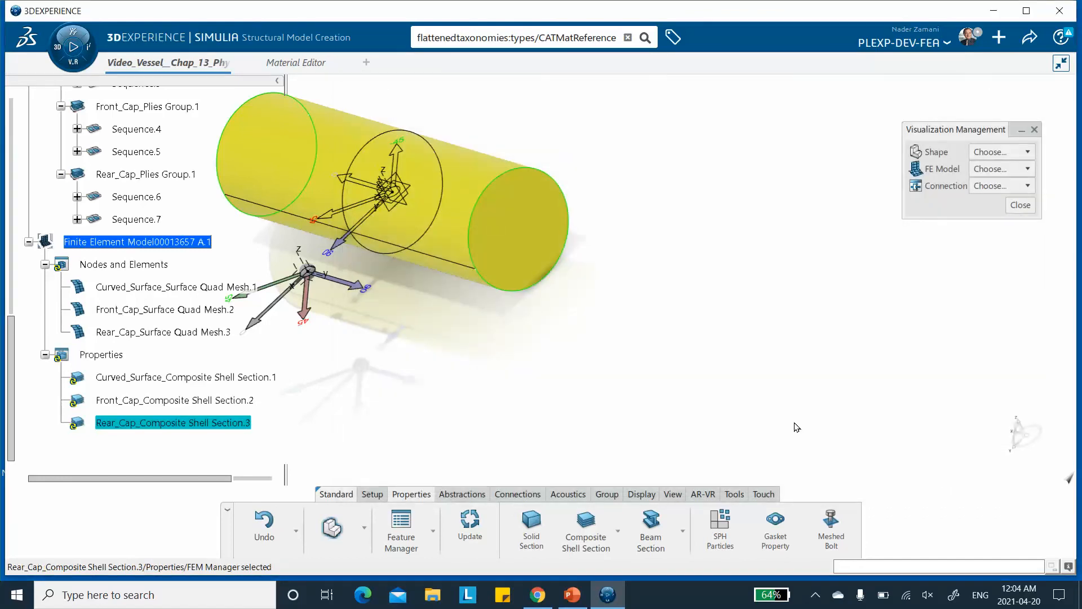
Save the model.
{"action": "middle_click_drag", "start_coordinate": [571, 387], "coordinate": [589, 361]}
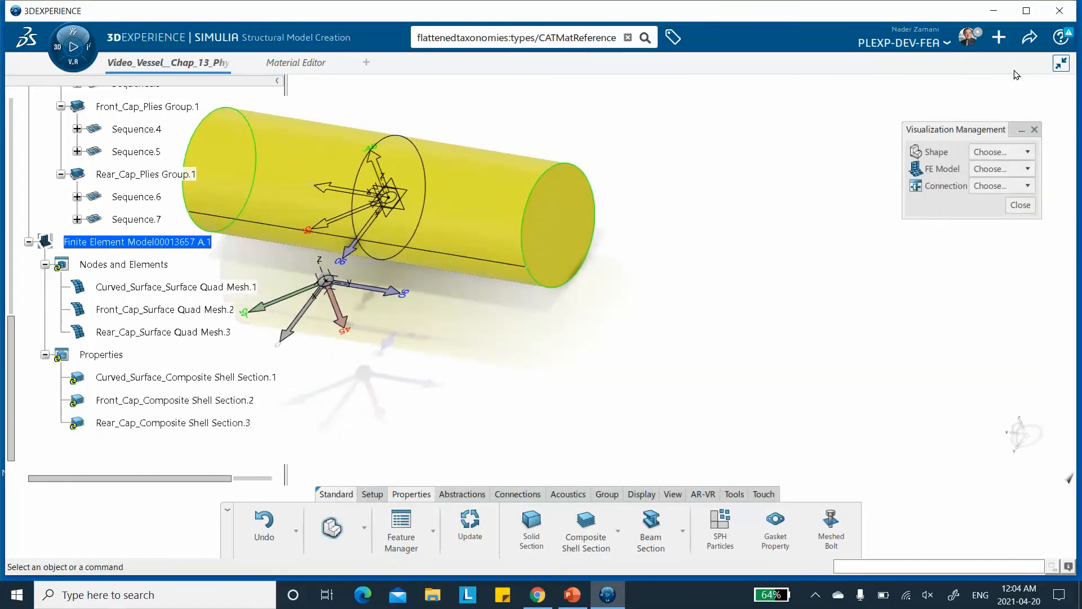
{"action": "left_click", "coordinate": [1027, 44]}
{"action": "left_click", "coordinate": [953, 62]}
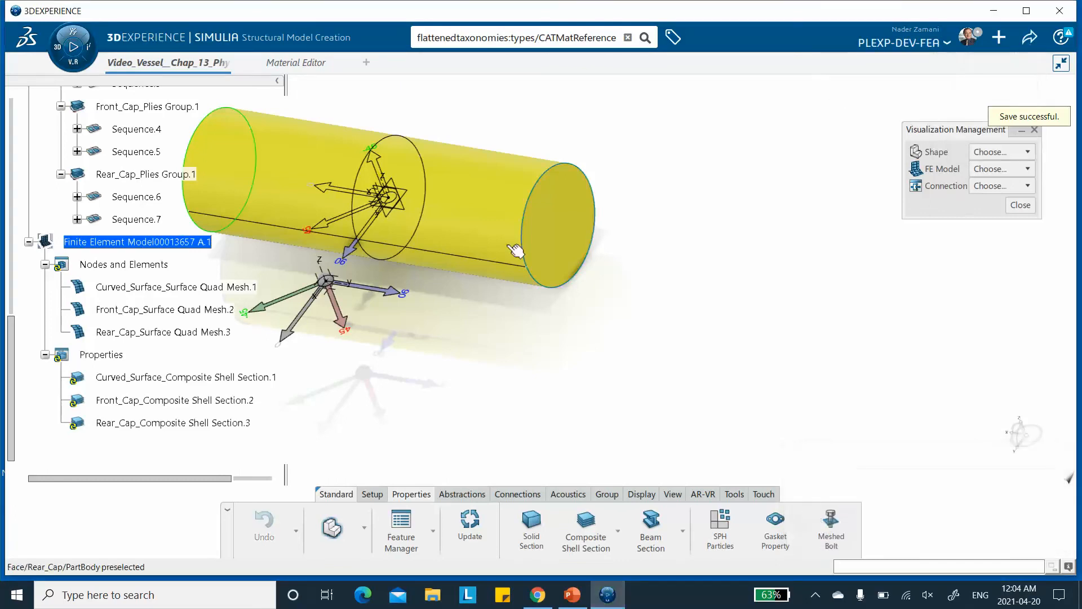
Open Structural Scenario Creation and initialize a physics simulation with a Structural analysis case.
{"action": "middle_click_drag", "start_coordinate": [492, 254], "coordinate": [563, 135]}
{"action": "middle_click_drag", "start_coordinate": [441, 167], "coordinate": [450, 181]}
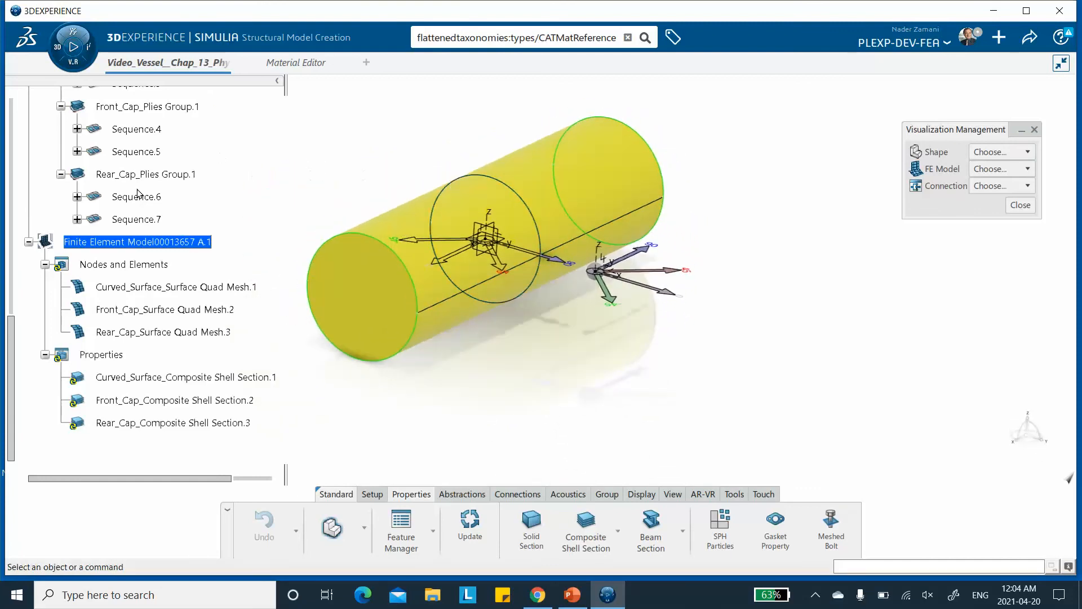
{"action": "left_click", "coordinate": [64, 57]}
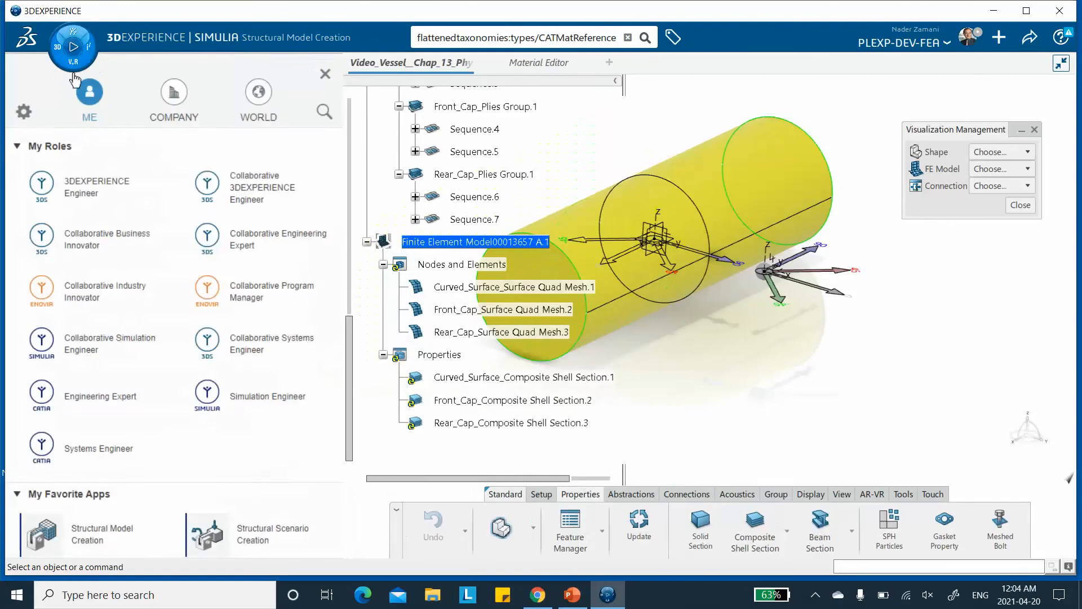
{"action": "scroll", "coordinate": [180, 334], "scroll_direction": "down", "scroll_amount": 3}
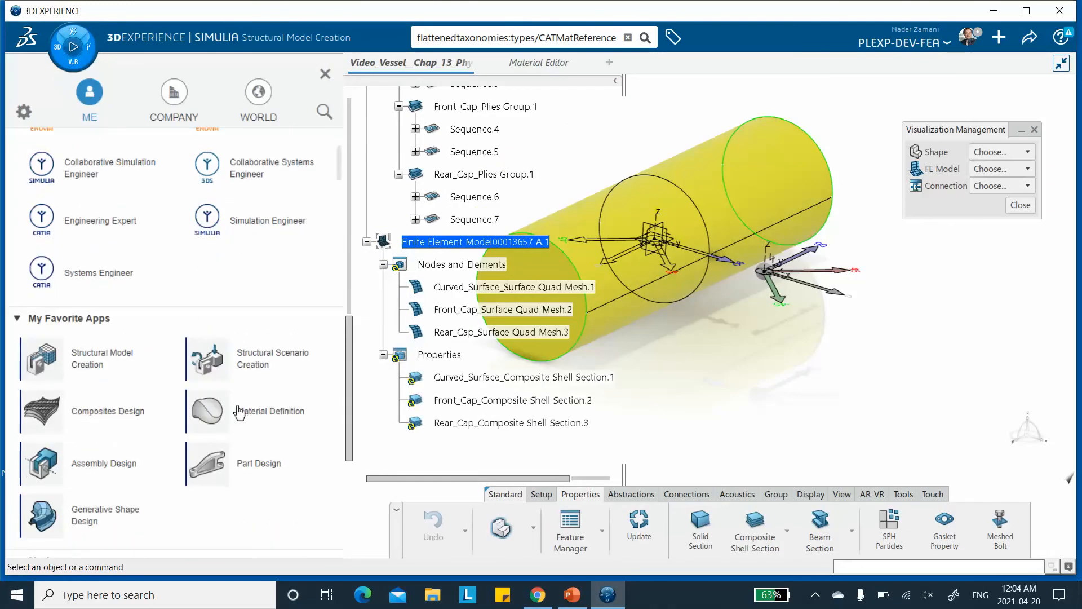
{"action": "left_click", "coordinate": [255, 365]}
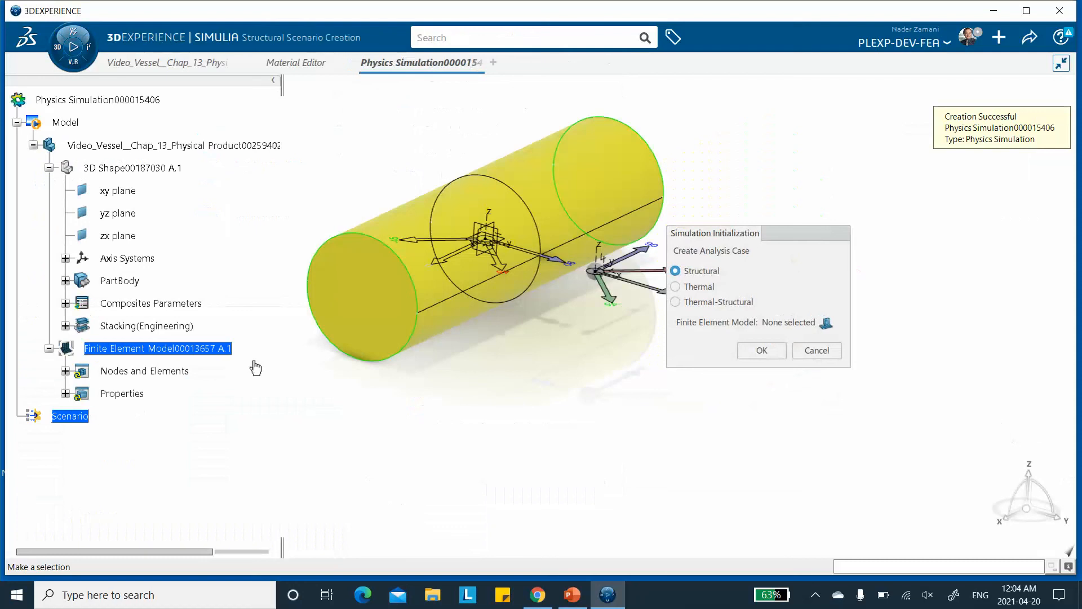
{"action": "left_click", "coordinate": [761, 350]}
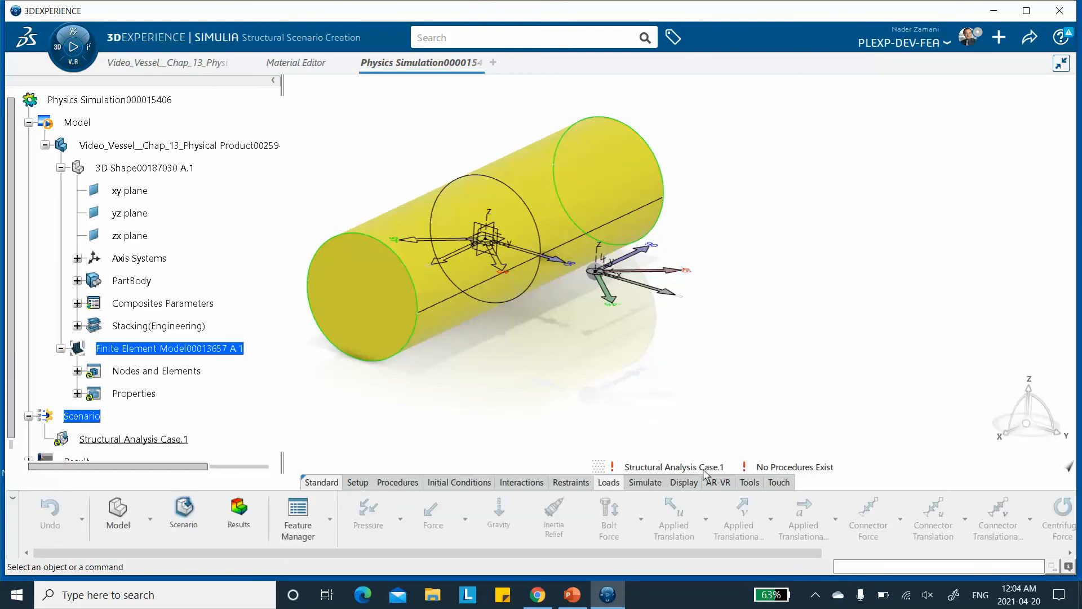
Assign the vessel's finite element model to the structural analysis case.
{"action": "left_click", "coordinate": [357, 483]}
{"action": "left_click", "coordinate": [472, 530]}
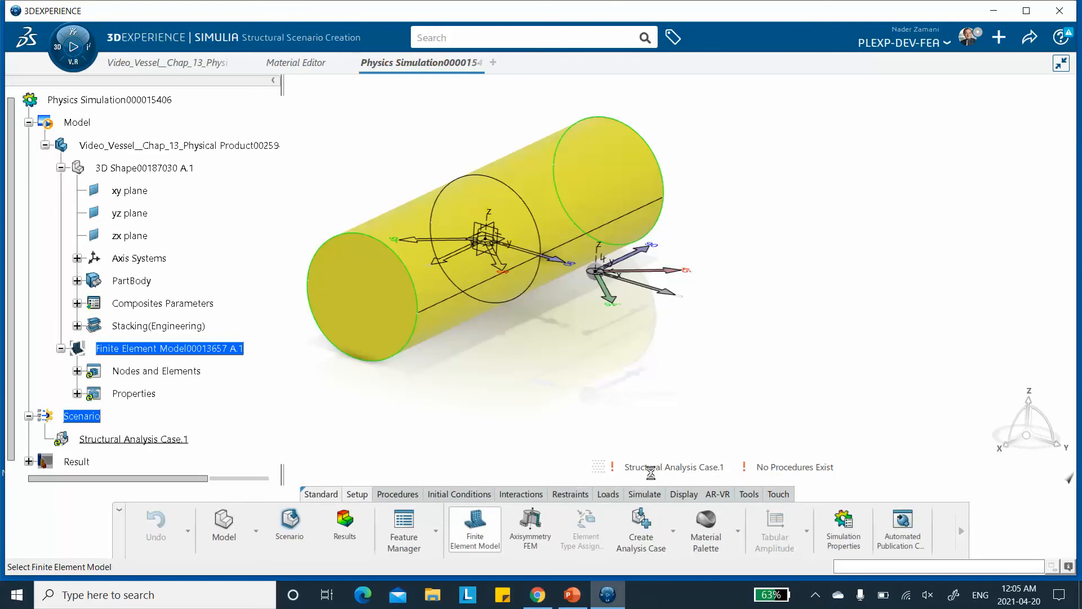
{"action": "left_click", "coordinate": [688, 227]}
{"action": "left_click", "coordinate": [740, 330]}
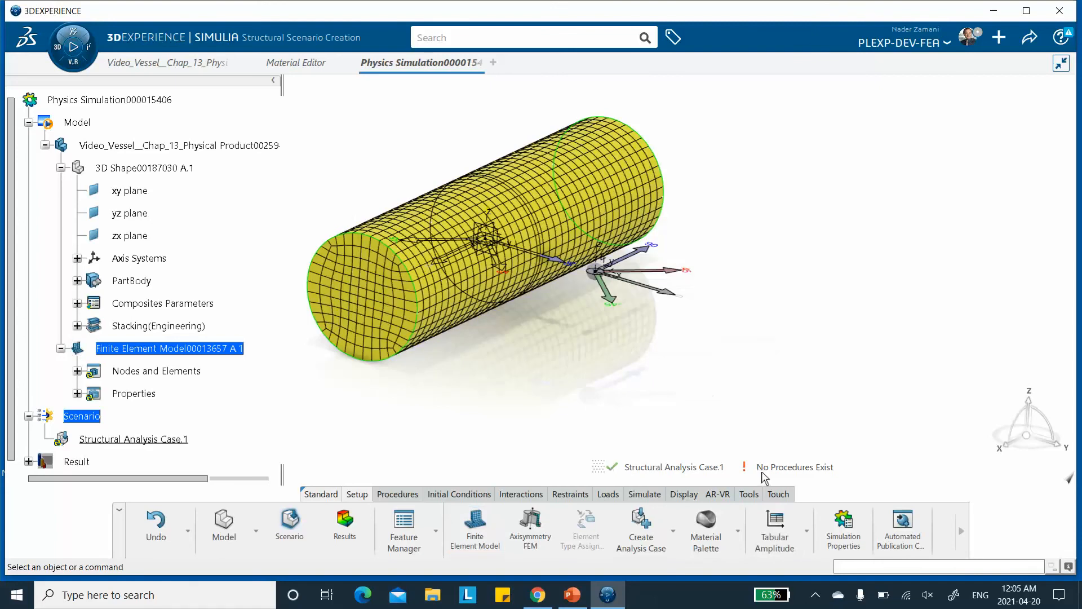
Create a static step, leaving geometric nonlinearity unchecked in its advanced options.
{"action": "left_click", "coordinate": [398, 494]}
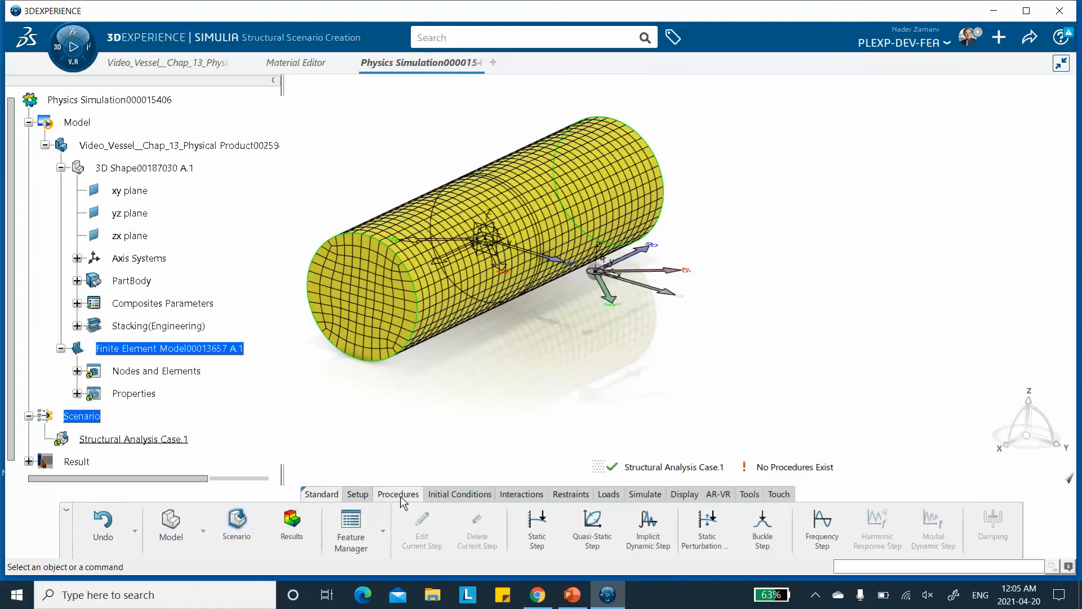
{"action": "left_click", "coordinate": [539, 527]}
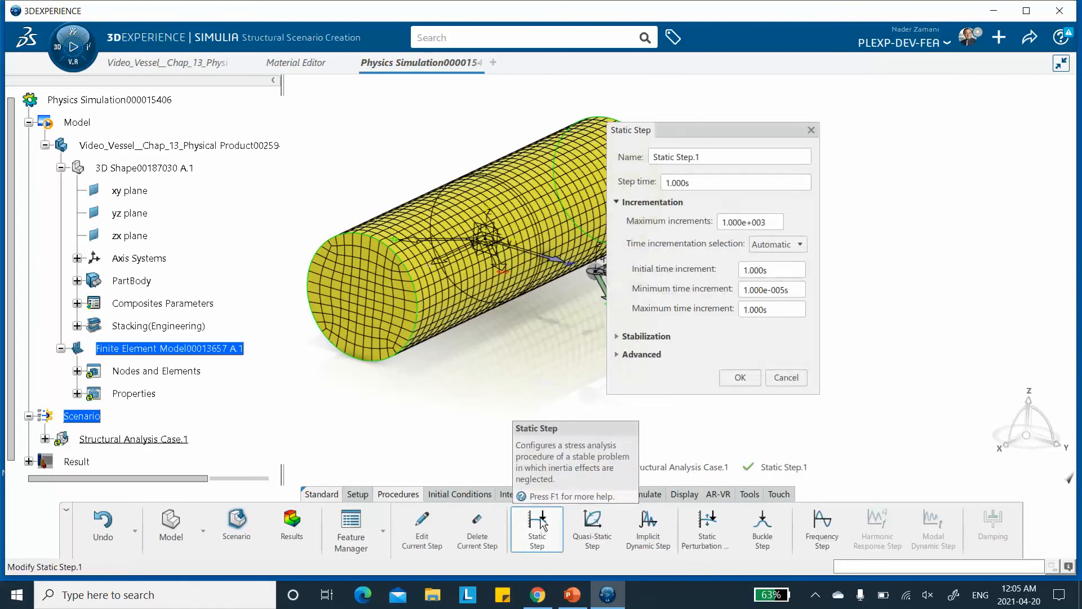
{"action": "left_click", "coordinate": [620, 355]}
{"action": "left_click", "coordinate": [629, 374]}
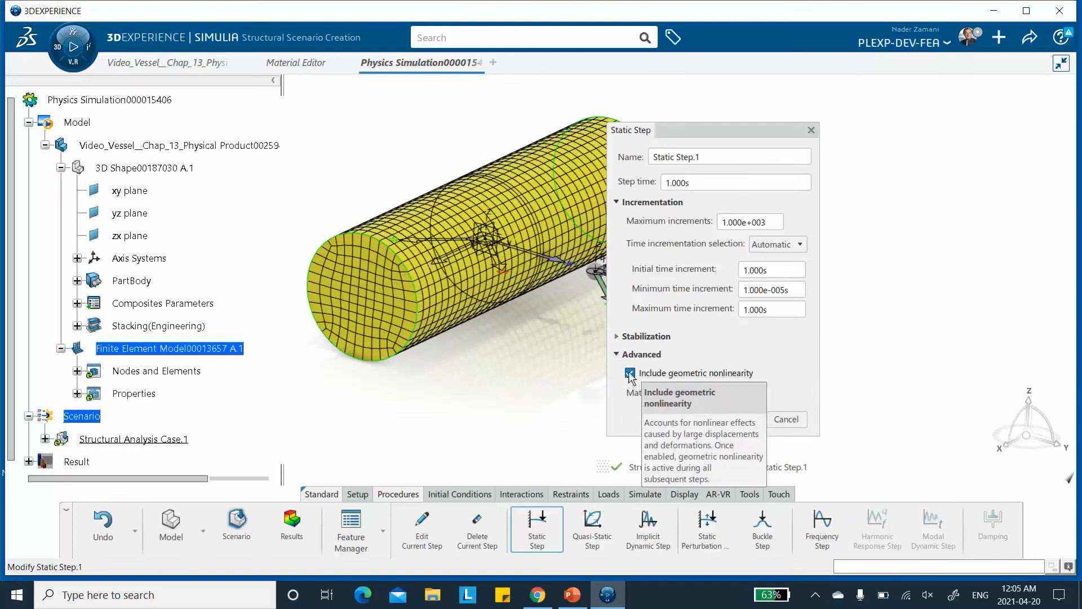
{"action": "left_click", "coordinate": [748, 374]}
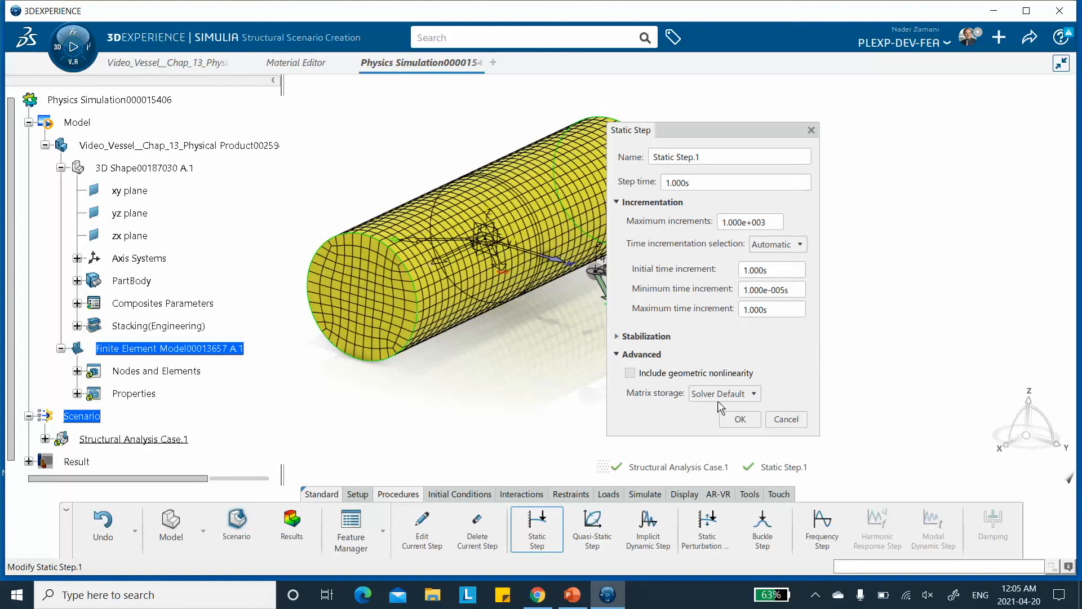
{"action": "left_click", "coordinate": [740, 419]}
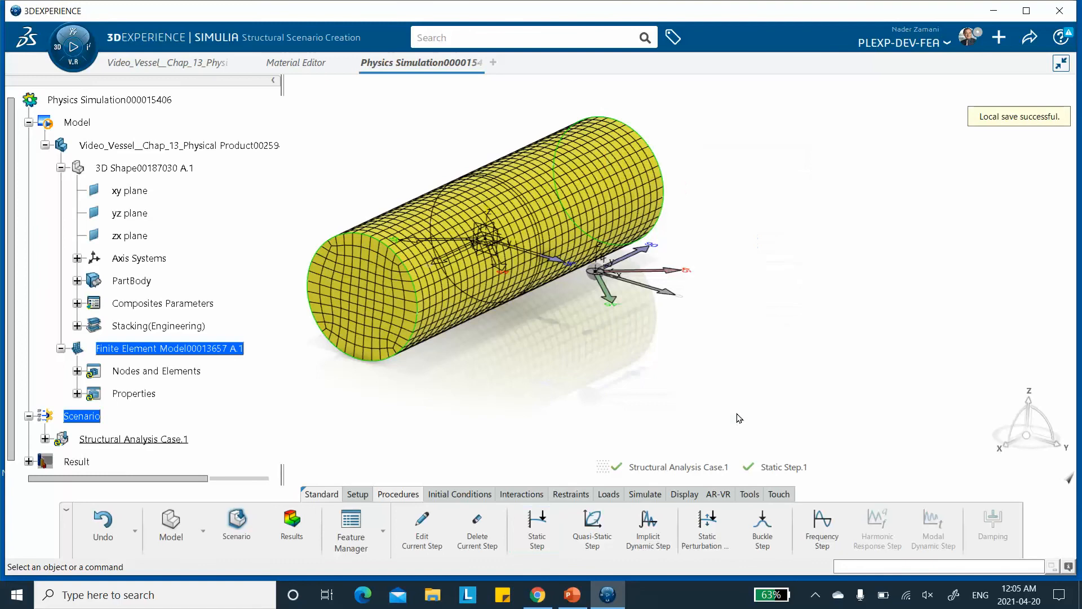
Hide the finite element mesh display through visualization management.
{"action": "middle_click_drag", "start_coordinate": [719, 192], "coordinate": [671, 175]}
{"action": "middle_click_drag", "start_coordinate": [374, 221], "coordinate": [482, 217]}
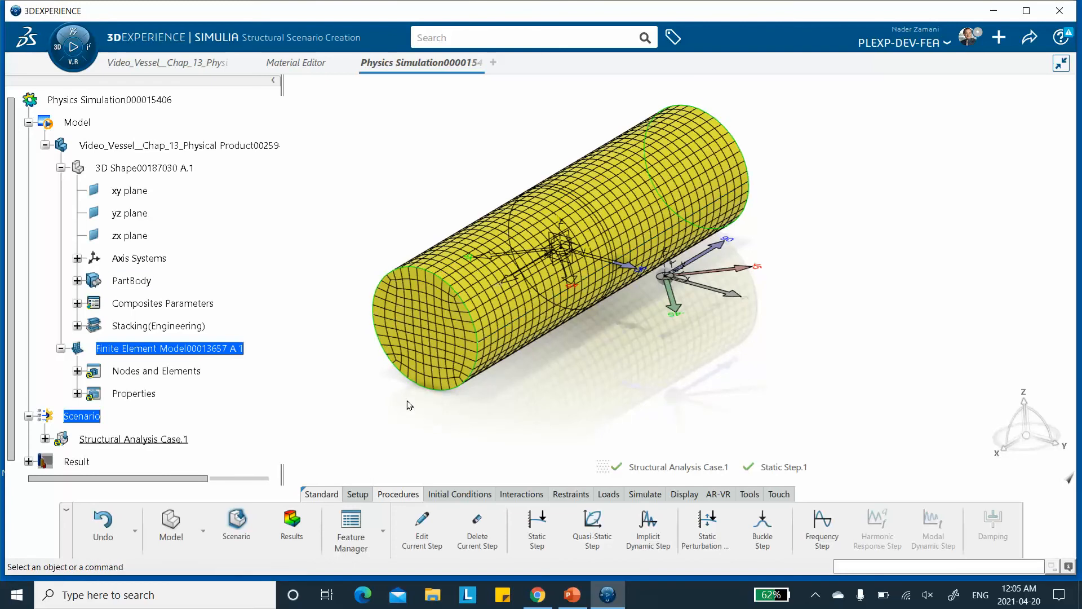
{"action": "scroll", "coordinate": [274, 364], "scroll_direction": "down", "scroll_amount": 1}
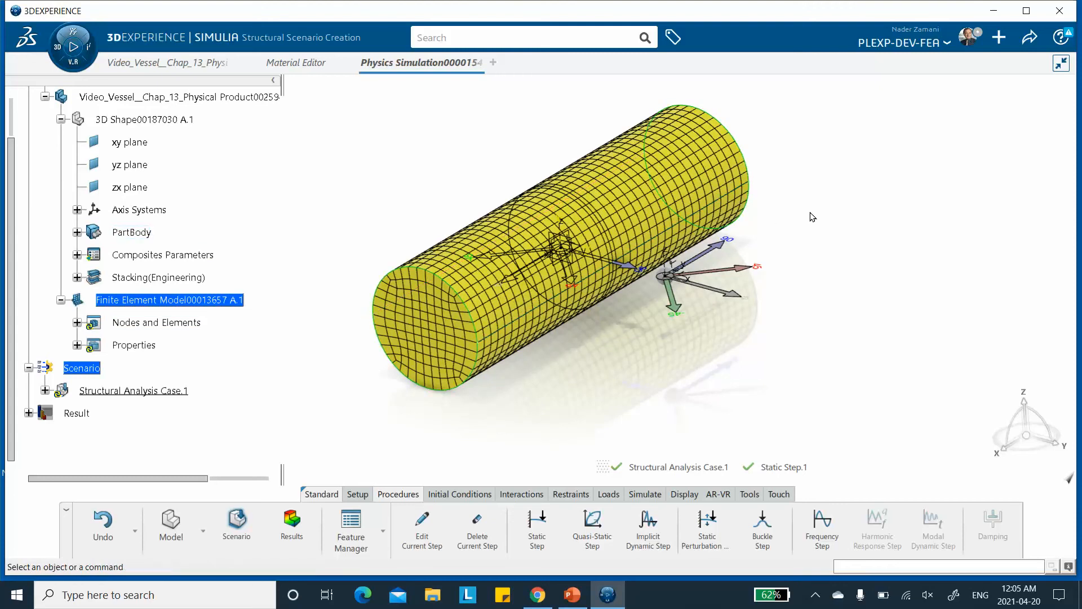
{"action": "right_click", "coordinate": [832, 210]}
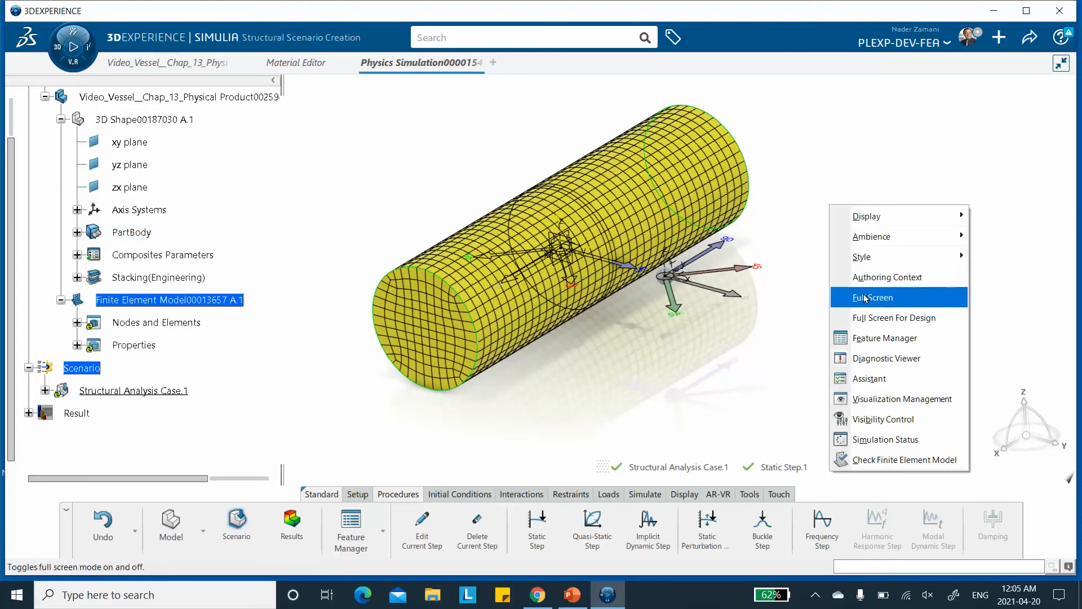
{"action": "left_click", "coordinate": [885, 401]}
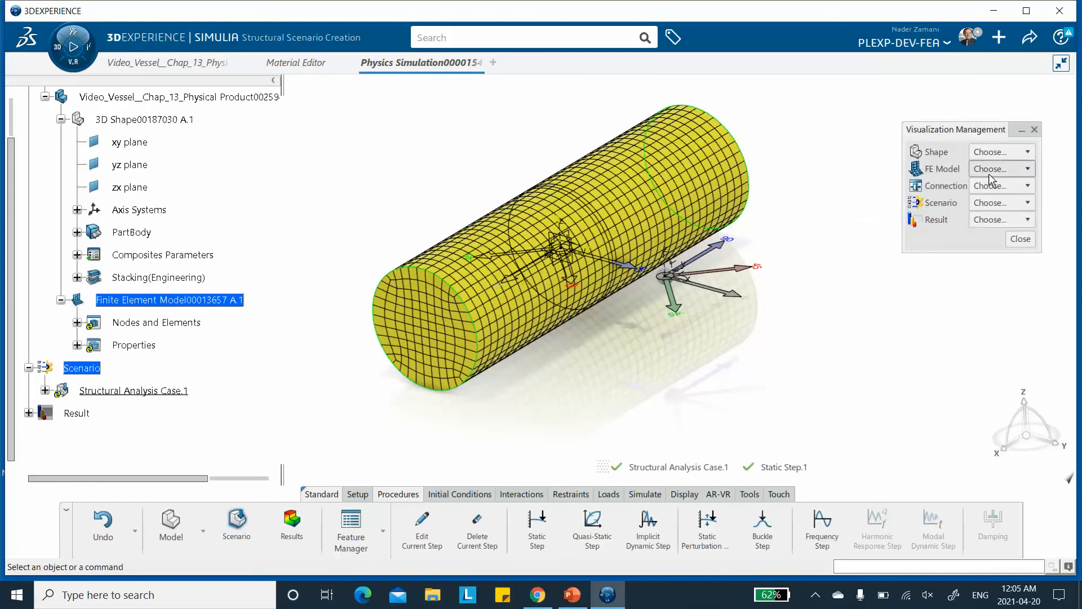
{"action": "left_click", "coordinate": [988, 172]}
{"action": "left_click", "coordinate": [985, 204]}
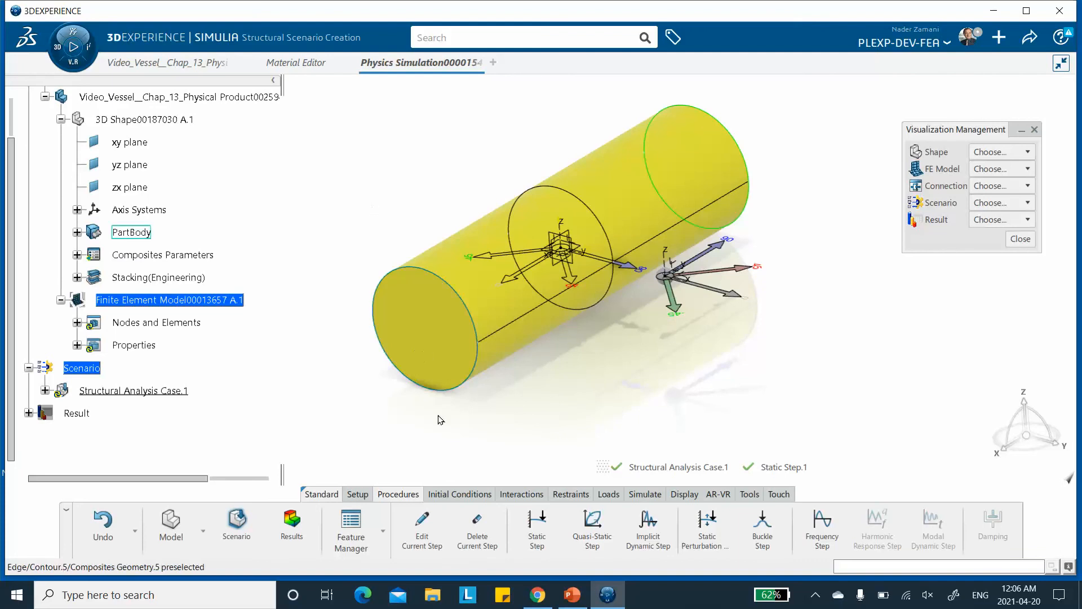
Apply a pressure load of 50 to the vessel's curved surface.
{"action": "left_click", "coordinate": [608, 495]}
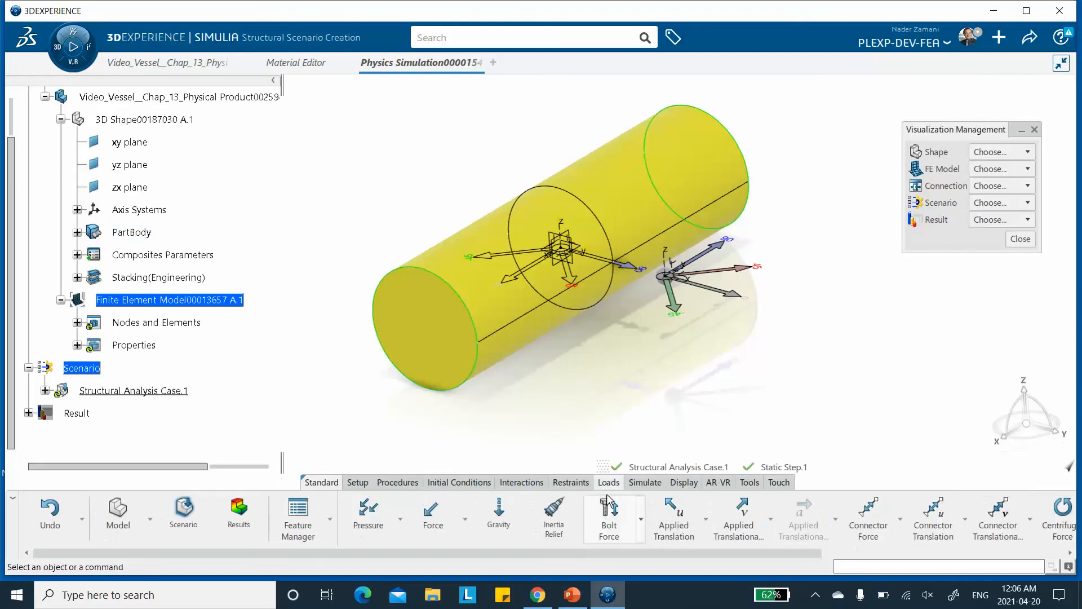
{"action": "left_click", "coordinate": [370, 515]}
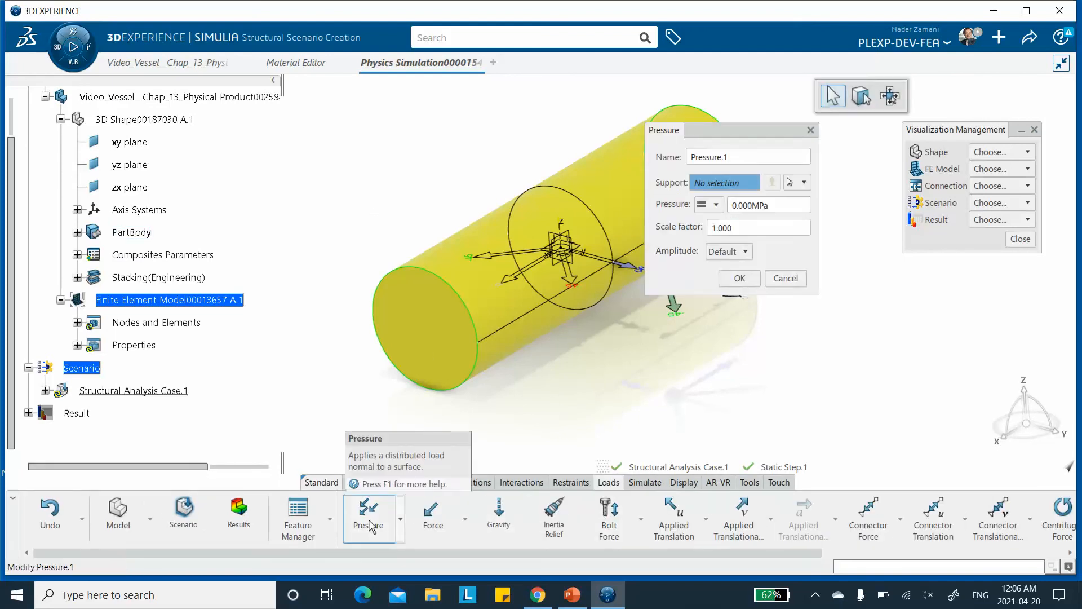
{"action": "left_click", "coordinate": [629, 199]}
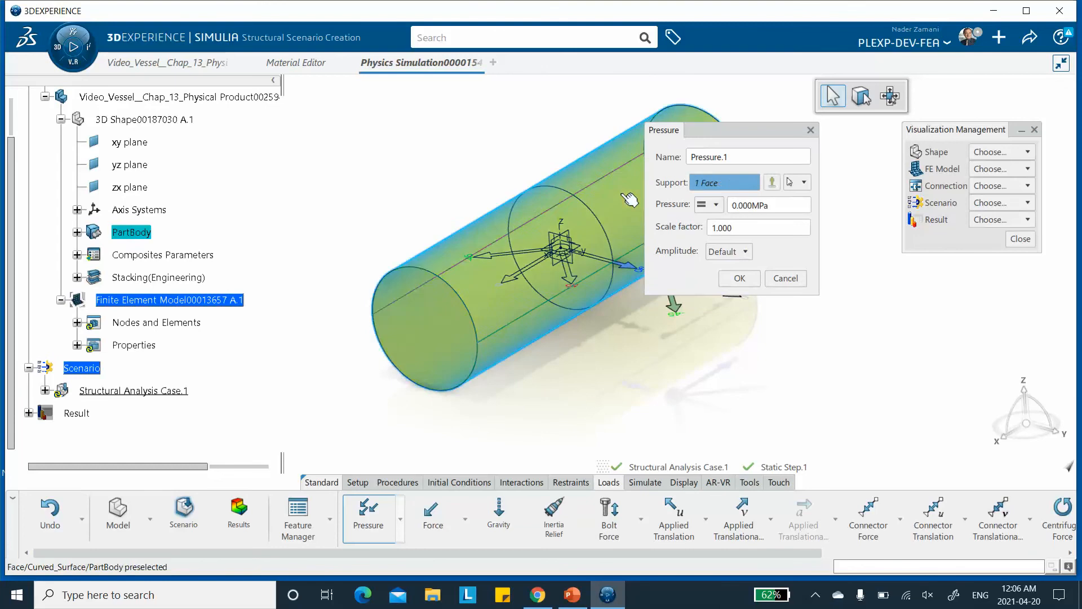
{"action": "left_click", "coordinate": [750, 206]}
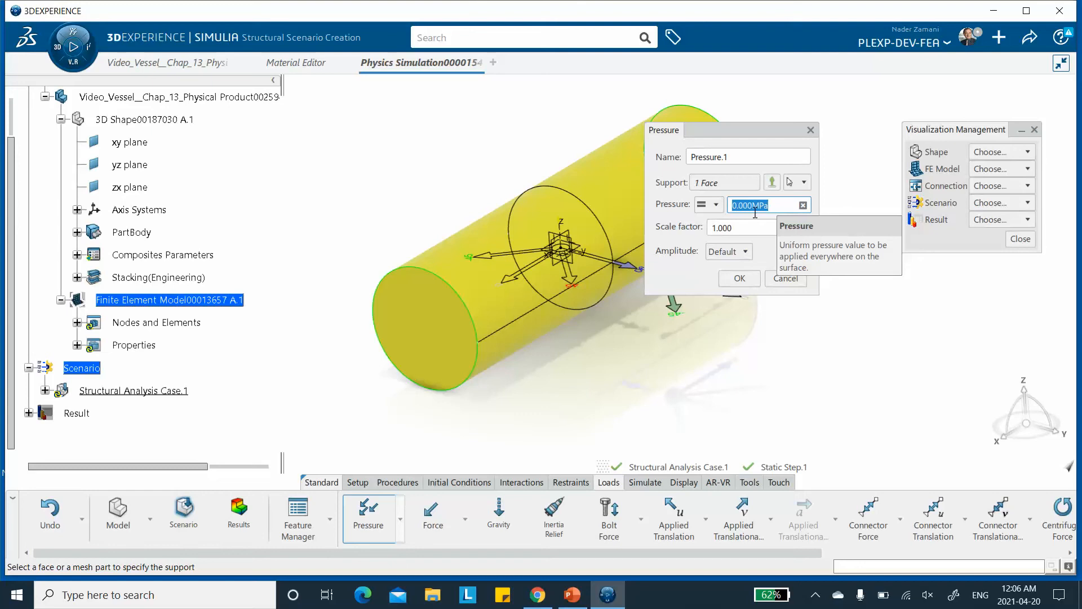
{"action": "type", "text": "50"}
{"action": "left_click", "coordinate": [739, 279]}
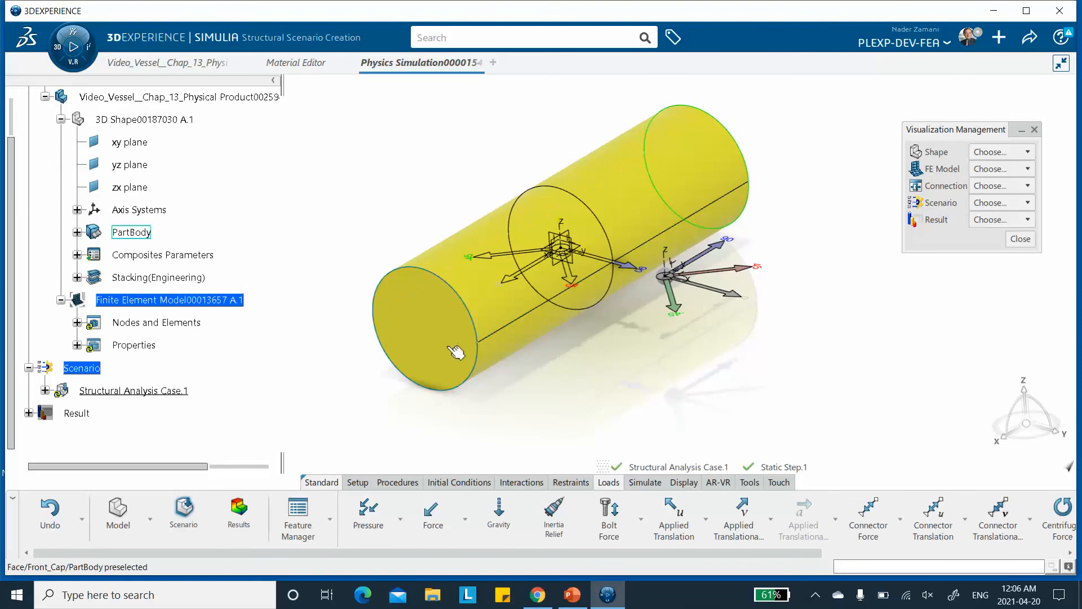
Hide the vessel's front cap and rear cap faces in the view.
{"action": "right_click", "coordinate": [425, 321]}
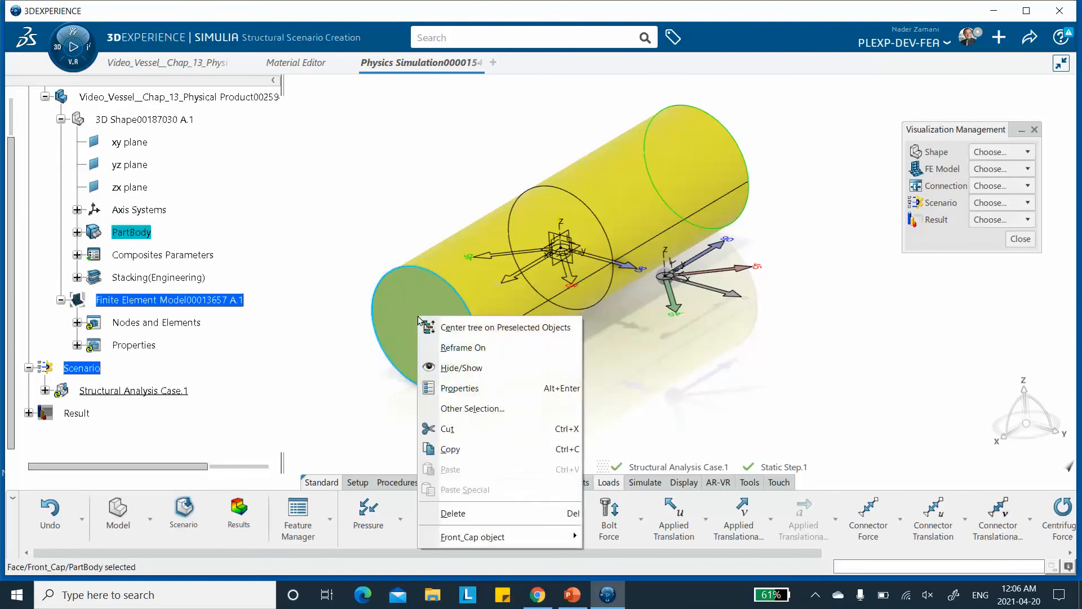
{"action": "left_click", "coordinate": [454, 367]}
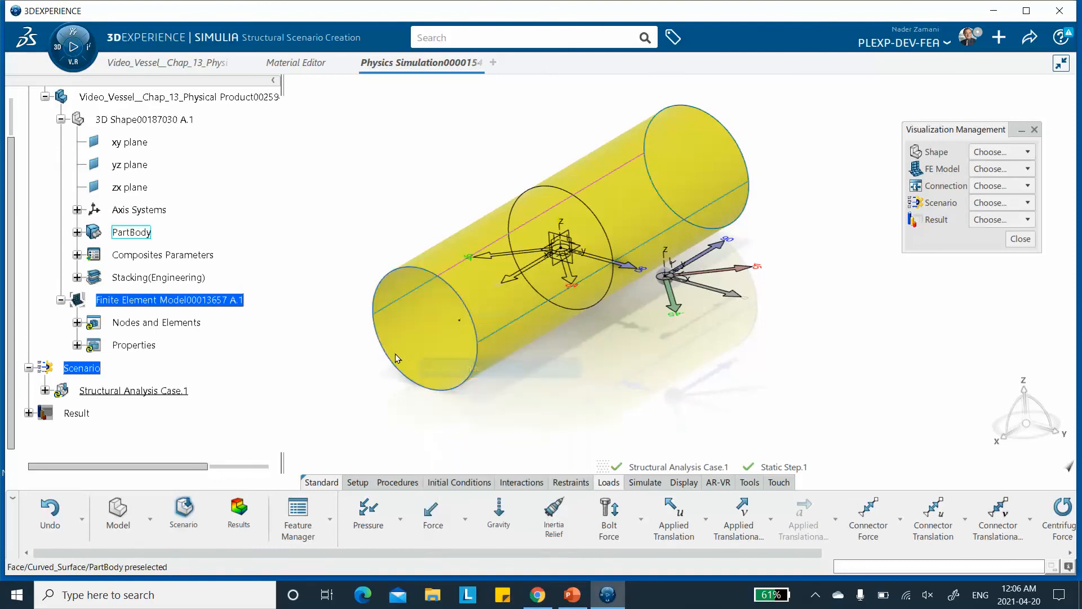
{"action": "middle_click_drag", "start_coordinate": [454, 367], "coordinate": [527, 216]}
{"action": "middle_click_drag", "start_coordinate": [781, 179], "coordinate": [695, 231]}
{"action": "right_click", "coordinate": [683, 234]}
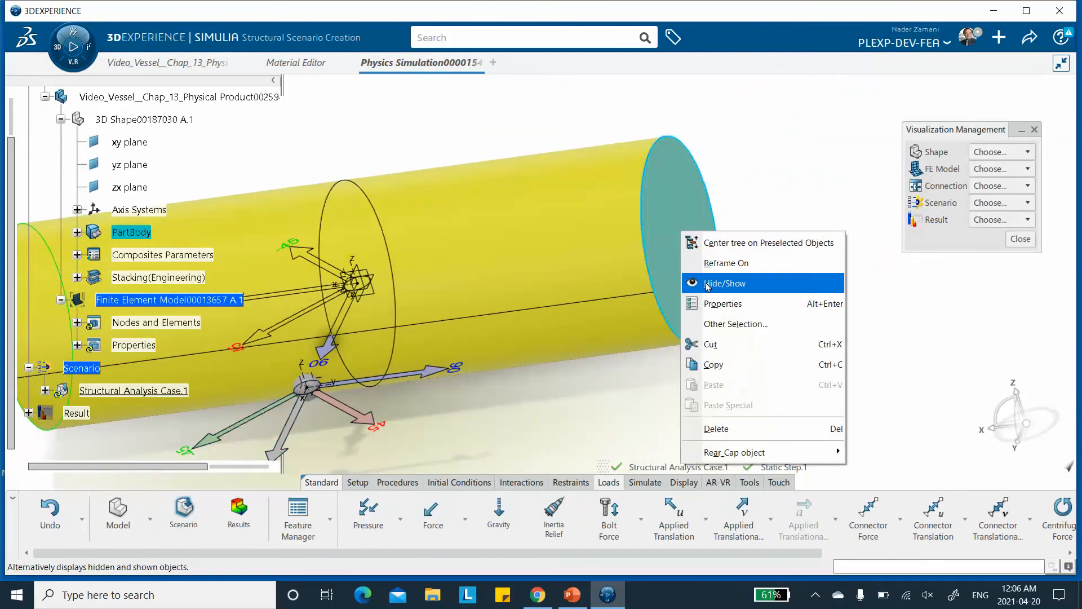
{"action": "left_click", "coordinate": [686, 282]}
Hide both composite rosettes, Rosette.2 and Rosette.1, shown on the vessel.
{"action": "middle_click_drag", "start_coordinate": [682, 233], "coordinate": [561, 138]}
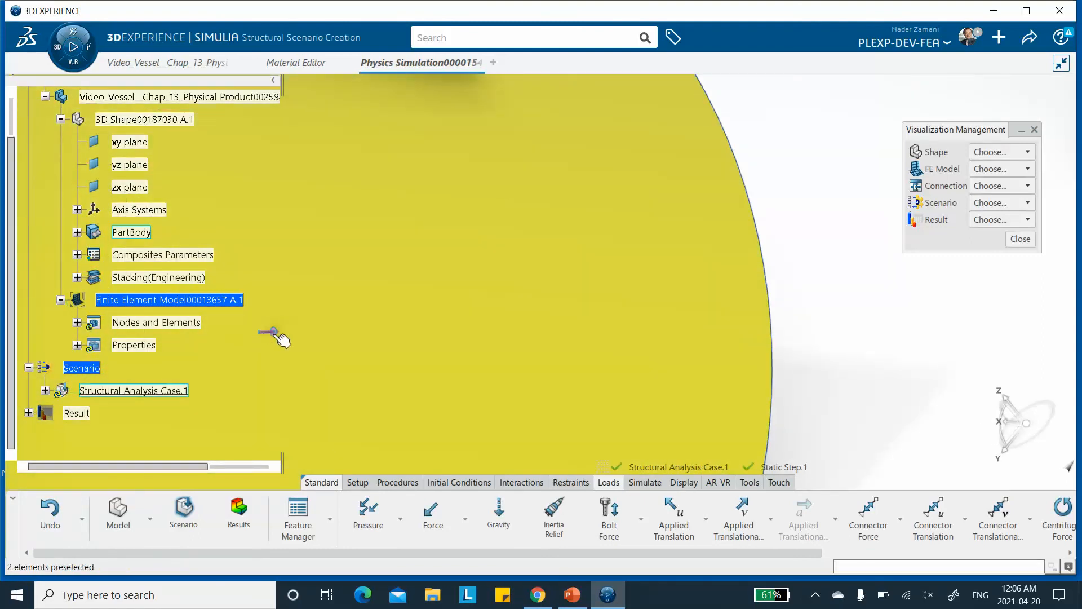
{"action": "middle_click_drag", "start_coordinate": [268, 331], "coordinate": [442, 309]}
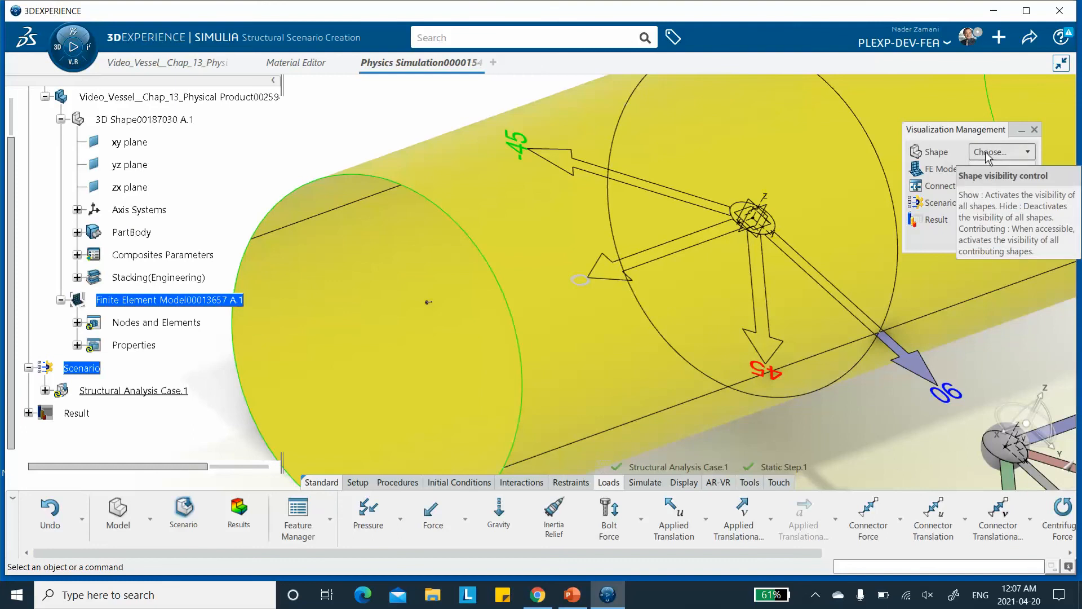
{"action": "middle_click_drag", "start_coordinate": [506, 205], "coordinate": [638, 240]}
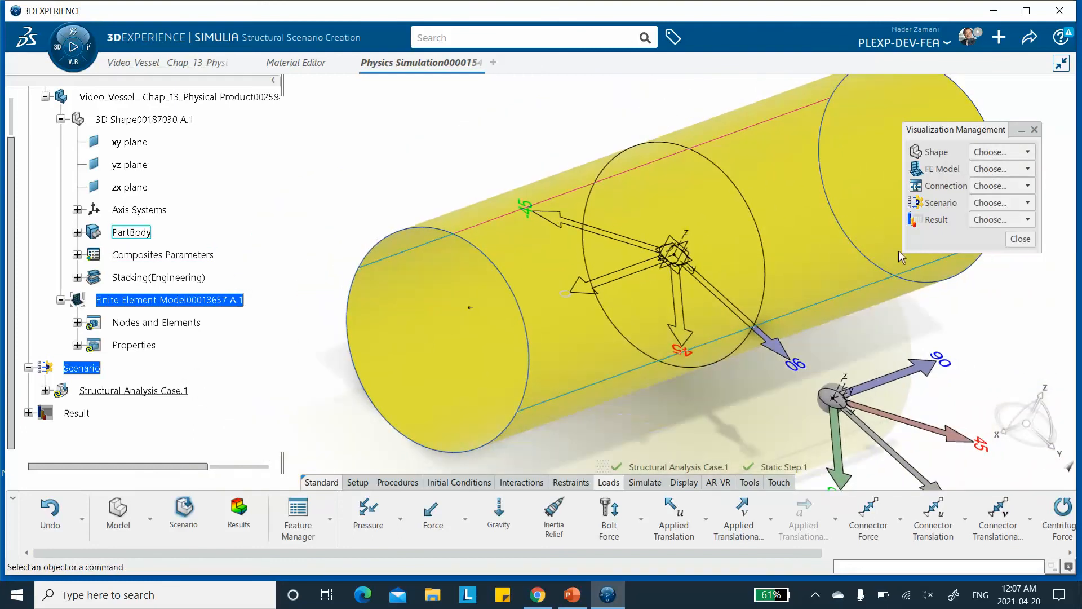
{"action": "right_click", "coordinate": [896, 383]}
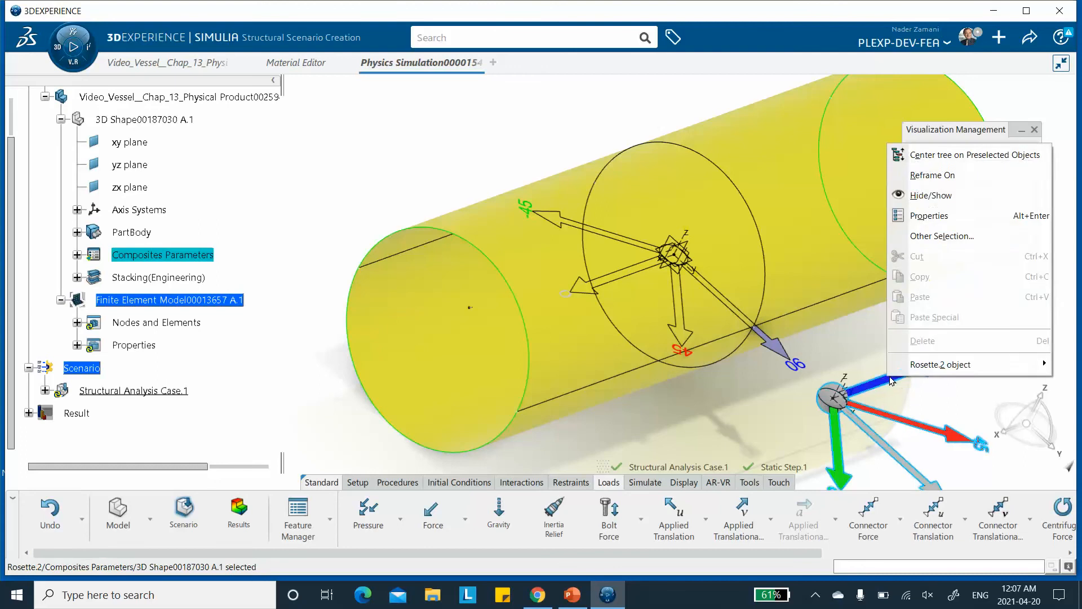
{"action": "left_click", "coordinate": [935, 193]}
{"action": "right_click", "coordinate": [629, 242]}
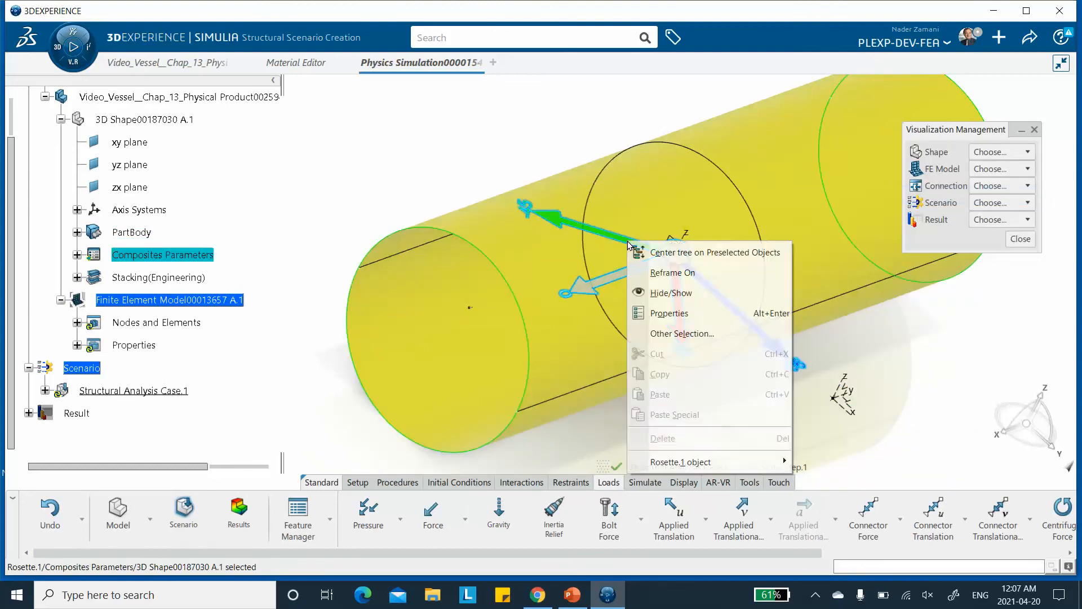
{"action": "left_click", "coordinate": [670, 294]}
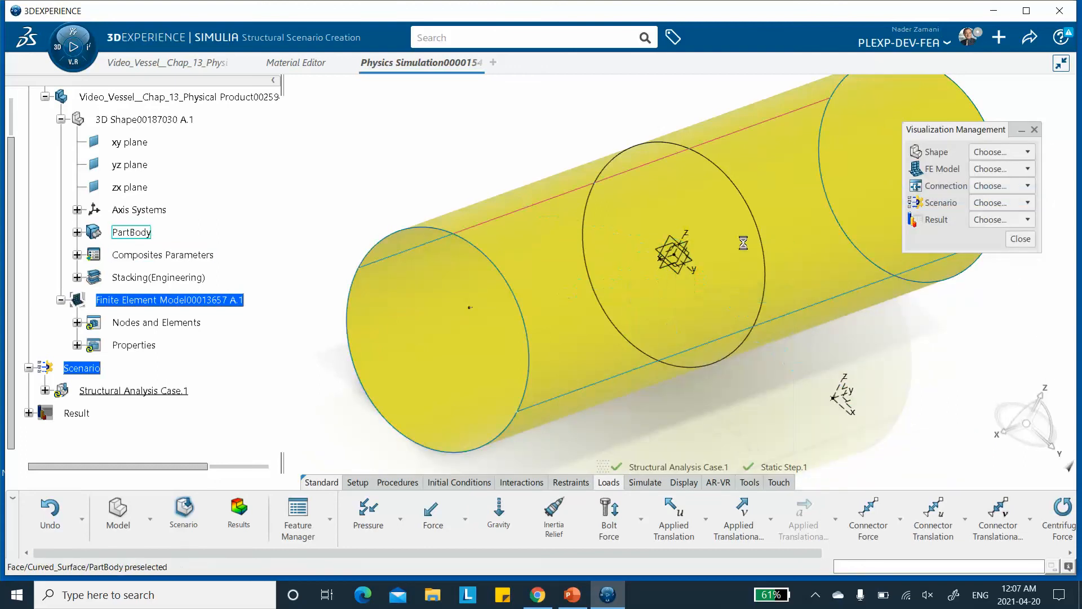
{"action": "left_click", "coordinate": [991, 152]}
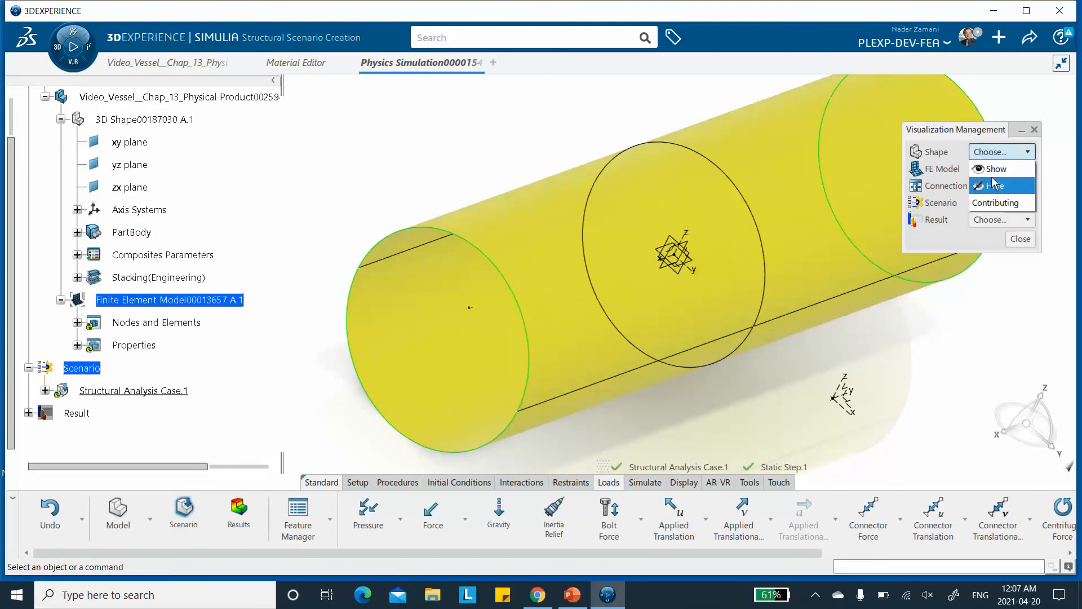
{"action": "left_click", "coordinate": [992, 187]}
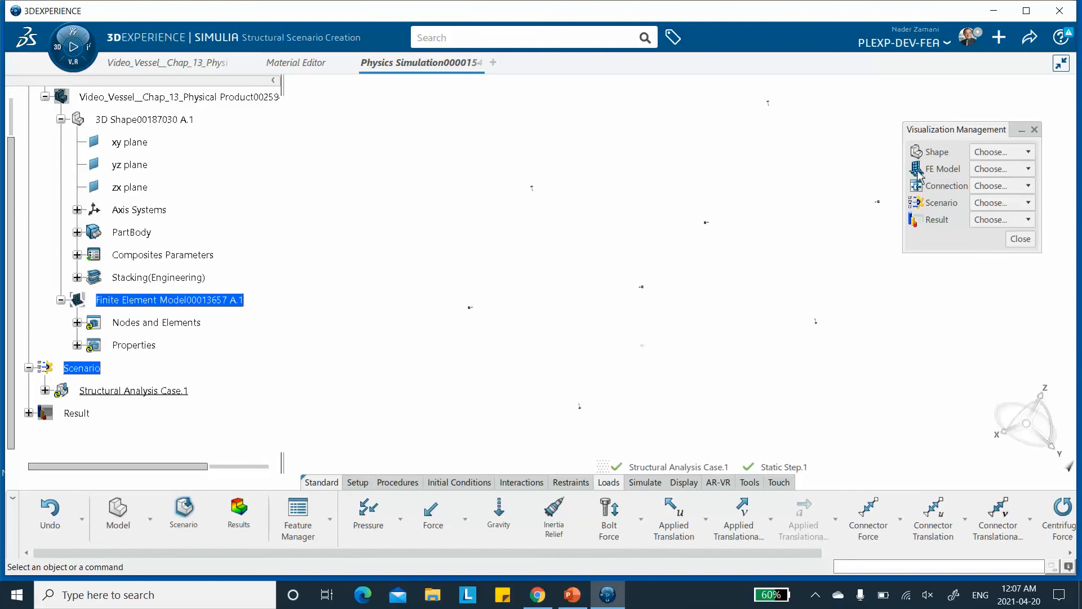
{"action": "left_click", "coordinate": [998, 152]}
{"action": "left_click", "coordinate": [990, 172]}
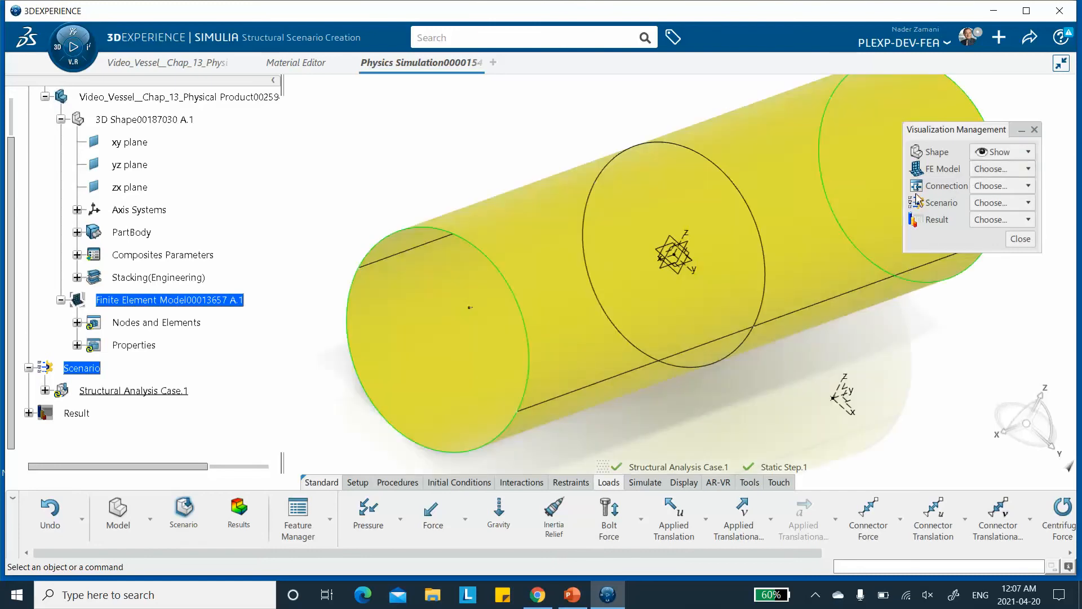
Show the Front_Cap face again from the PartBody tree.
{"action": "middle_click_drag", "start_coordinate": [471, 308], "coordinate": [479, 258]}
{"action": "middle_click_drag", "start_coordinate": [772, 332], "coordinate": [789, 272]}
{"action": "middle_click_drag", "start_coordinate": [490, 294], "coordinate": [559, 197]}
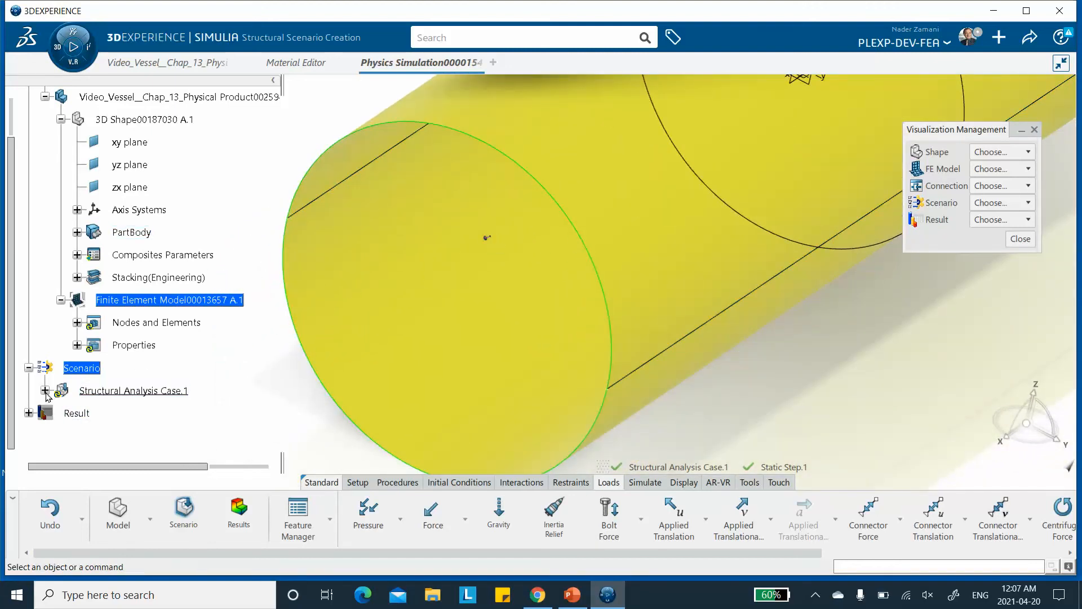
{"action": "left_click", "coordinate": [45, 390]}
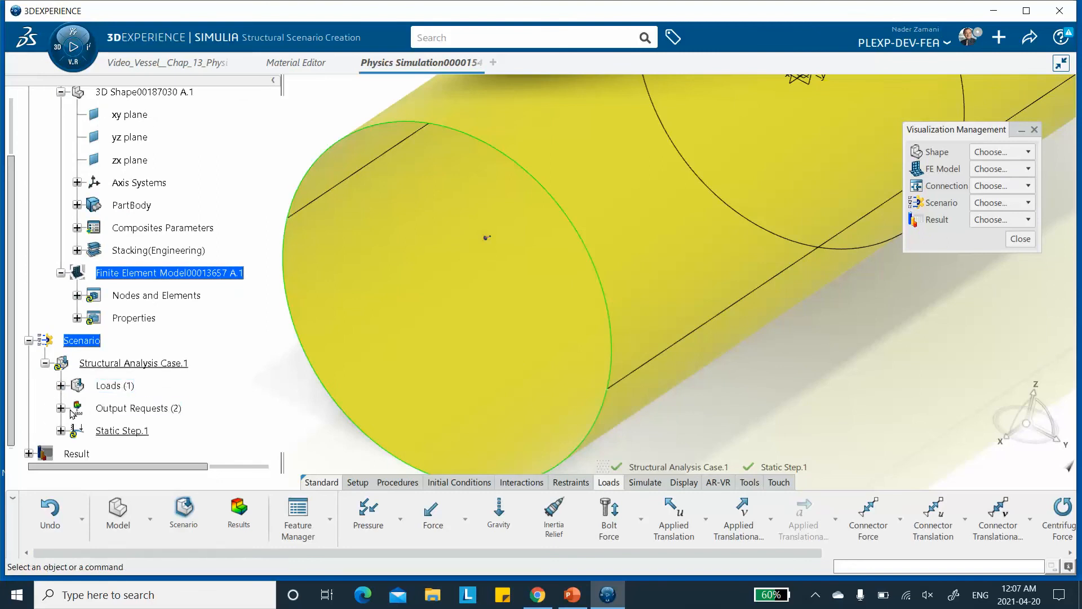
{"action": "middle_click_drag", "start_coordinate": [395, 334], "coordinate": [433, 296]}
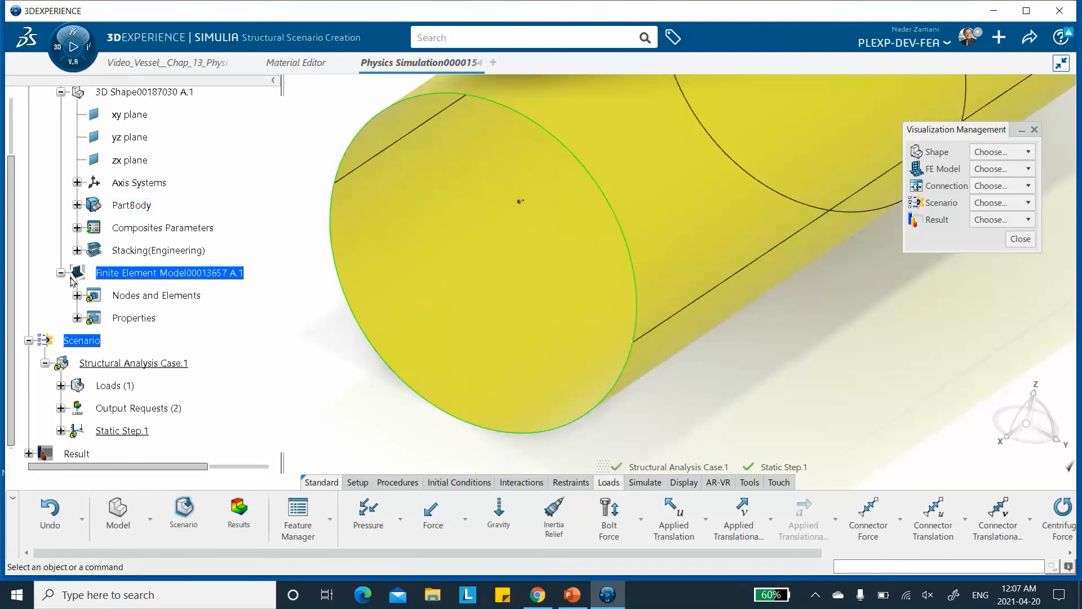
{"action": "scroll", "coordinate": [113, 264], "scroll_direction": "down", "scroll_amount": 2}
{"action": "scroll", "coordinate": [165, 278], "scroll_direction": "up", "scroll_amount": 4}
{"action": "scroll", "coordinate": [165, 277], "scroll_direction": "up", "scroll_amount": 5}
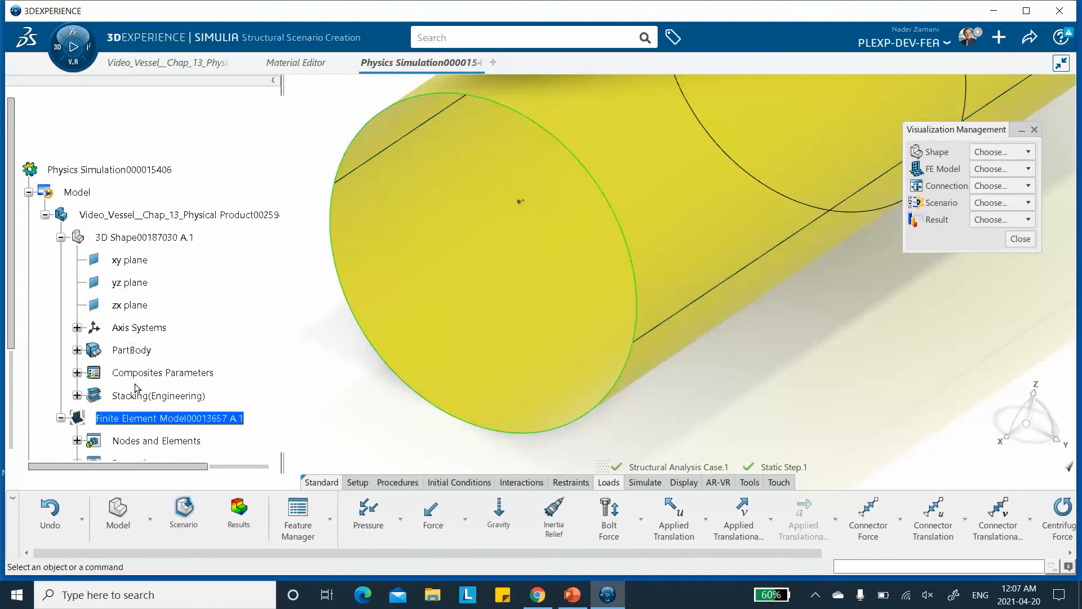
{"action": "left_click", "coordinate": [78, 350]}
{"action": "right_click", "coordinate": [144, 341]}
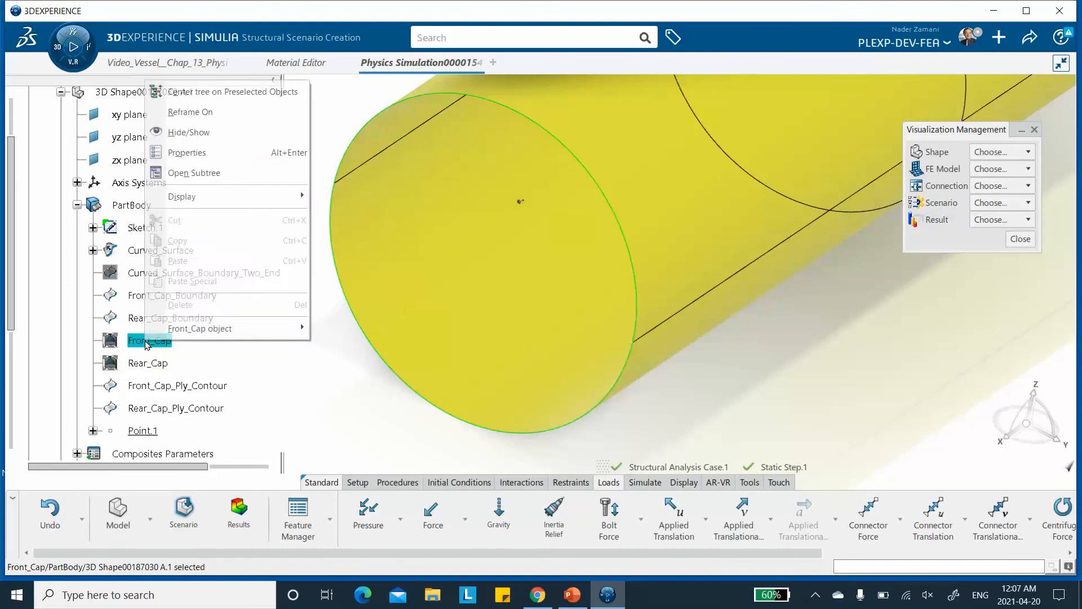
{"action": "left_click", "coordinate": [197, 133]}
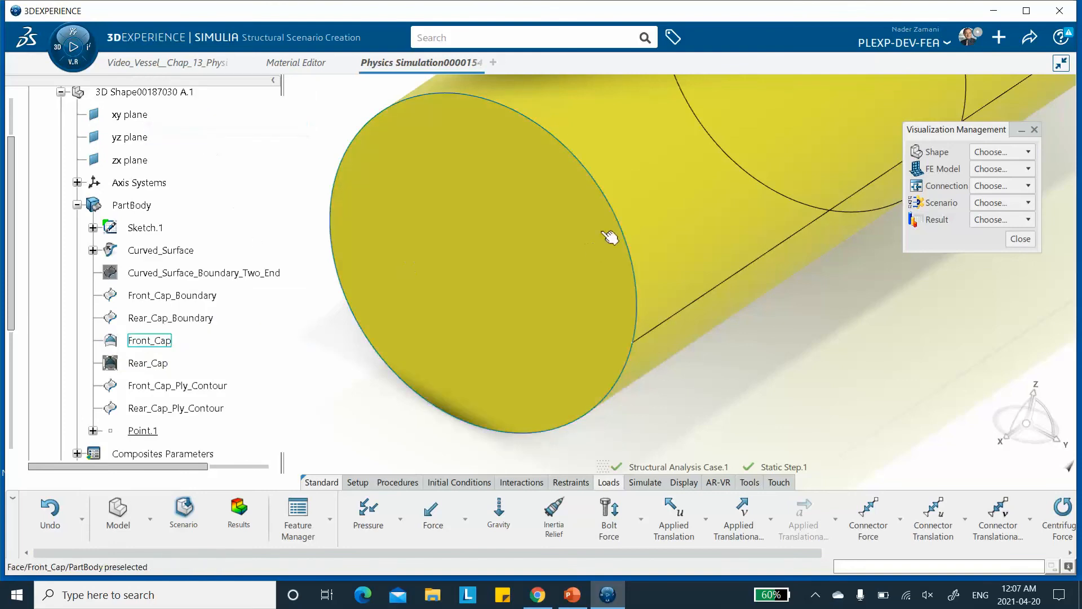
Hide the vessel's curved surface so only the front cap remains visible.
{"action": "right_click", "coordinate": [684, 196]}
{"action": "left_click", "coordinate": [712, 250]}
{"action": "middle_click_drag", "start_coordinate": [711, 249], "coordinate": [608, 237]}
{"action": "middle_click_drag", "start_coordinate": [370, 311], "coordinate": [586, 321]}
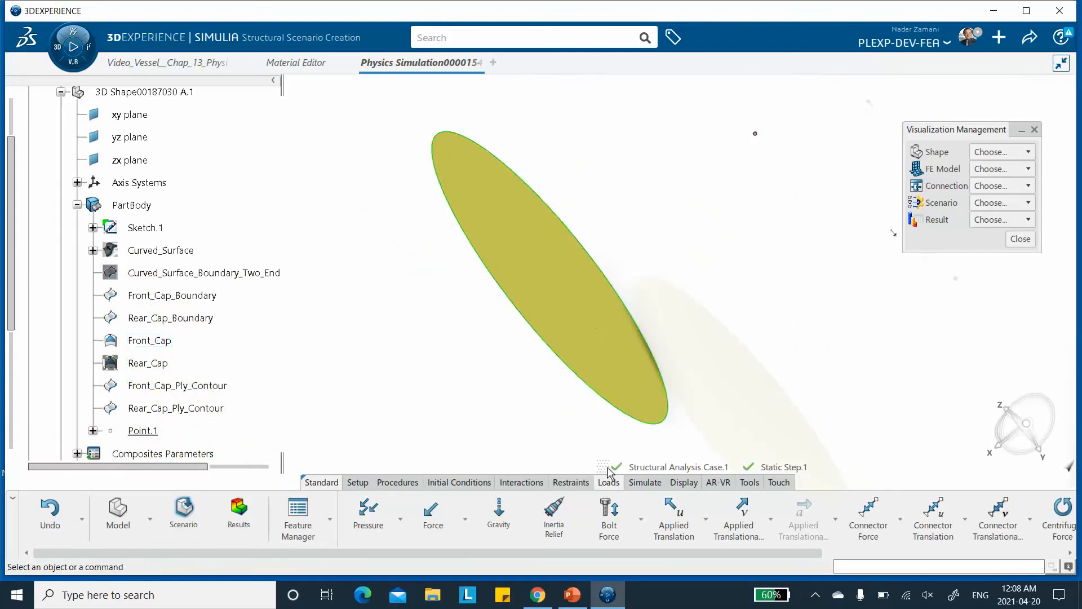
Apply a pressure load of 50 to the front cap face.
{"action": "left_click", "coordinate": [368, 510]}
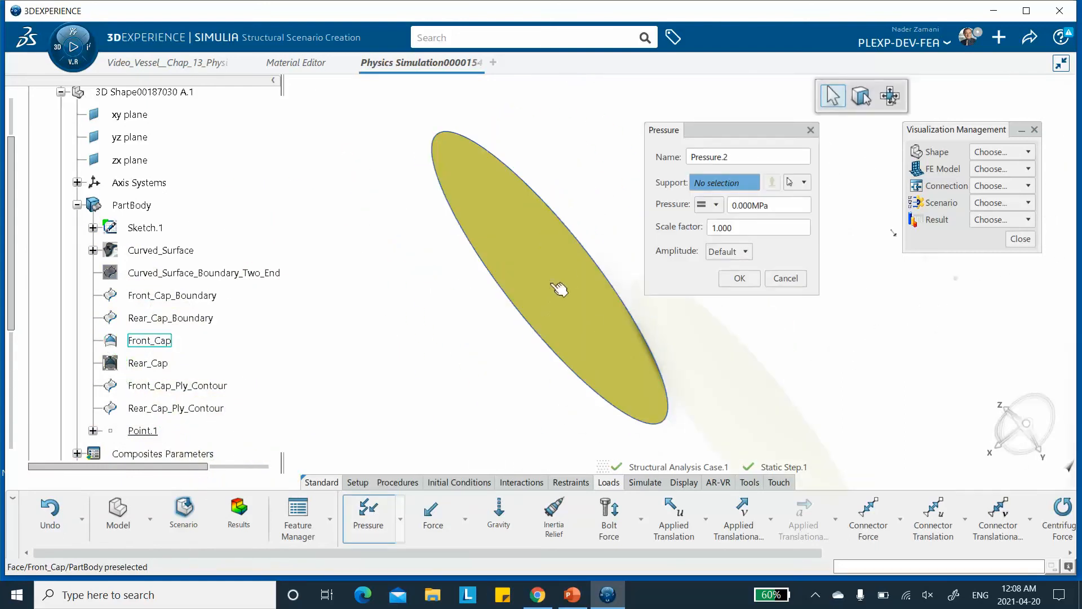
{"action": "left_click", "coordinate": [558, 289]}
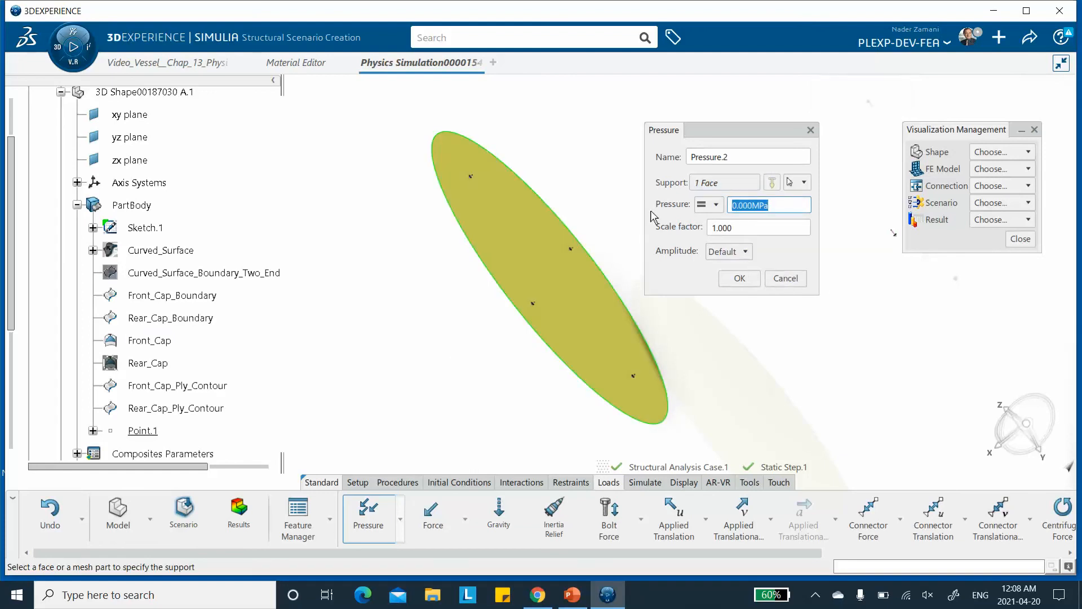
{"action": "type", "text": "50"}
{"action": "left_click", "coordinate": [738, 278]}
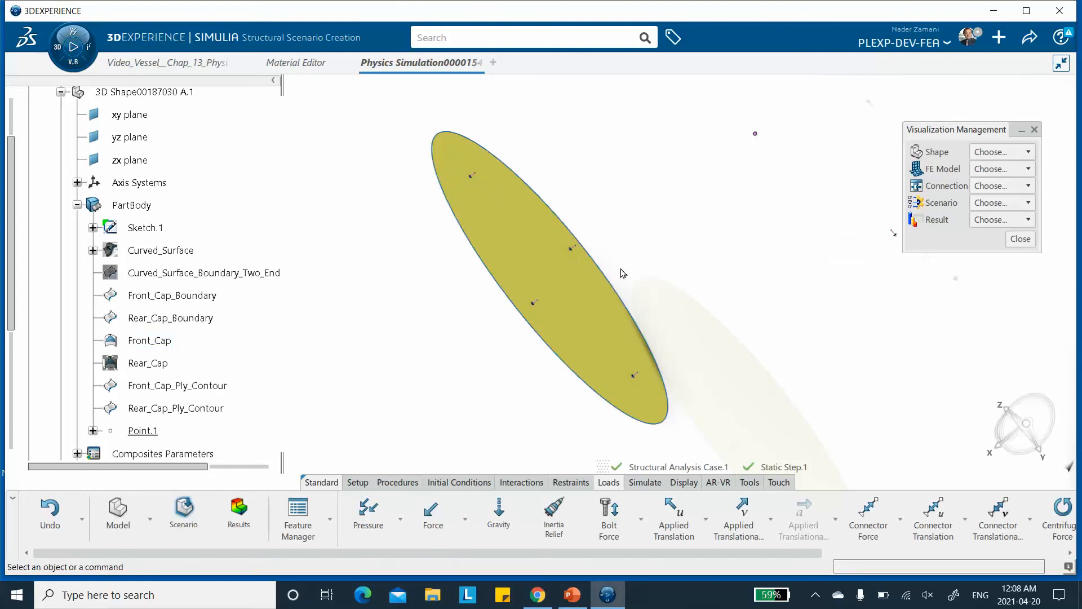
Show the Rear_Cap face again from the PartBody tree.
{"action": "middle_click_drag", "start_coordinate": [647, 246], "coordinate": [701, 169]}
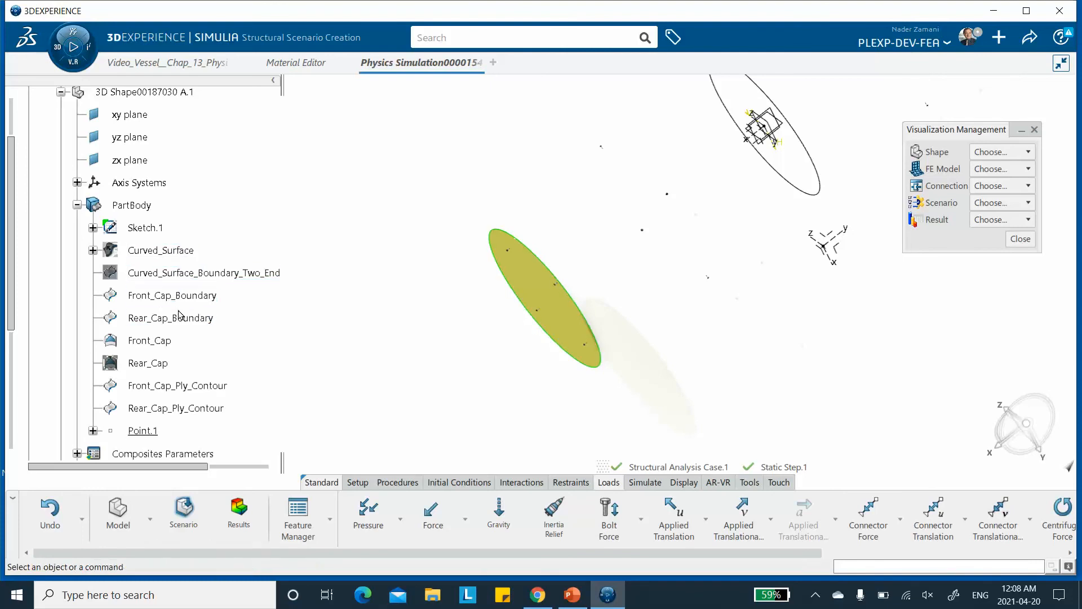
{"action": "right_click", "coordinate": [146, 367]}
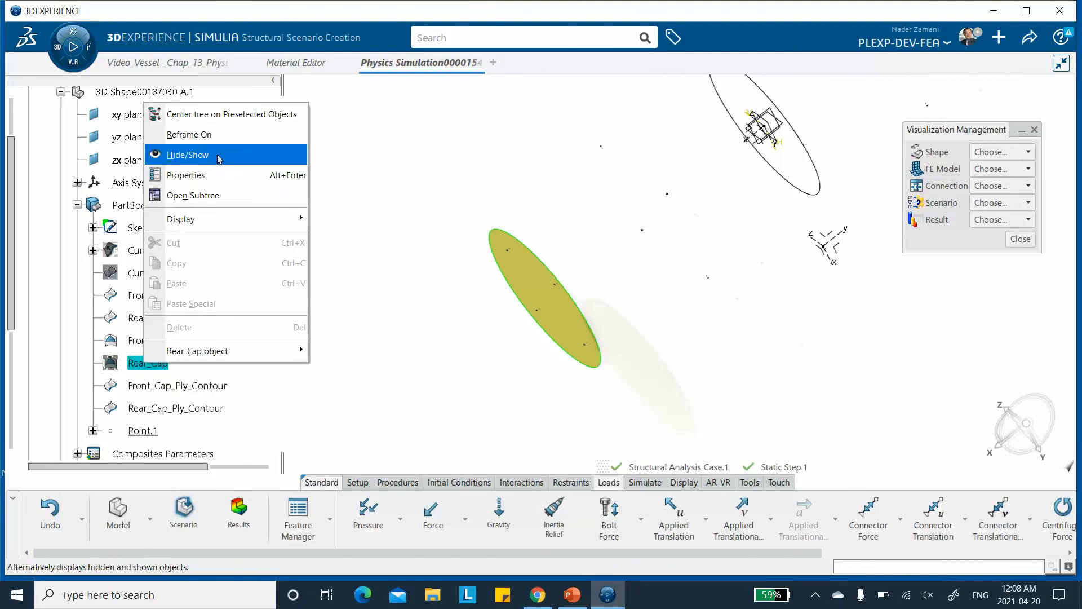
{"action": "left_click", "coordinate": [181, 154]}
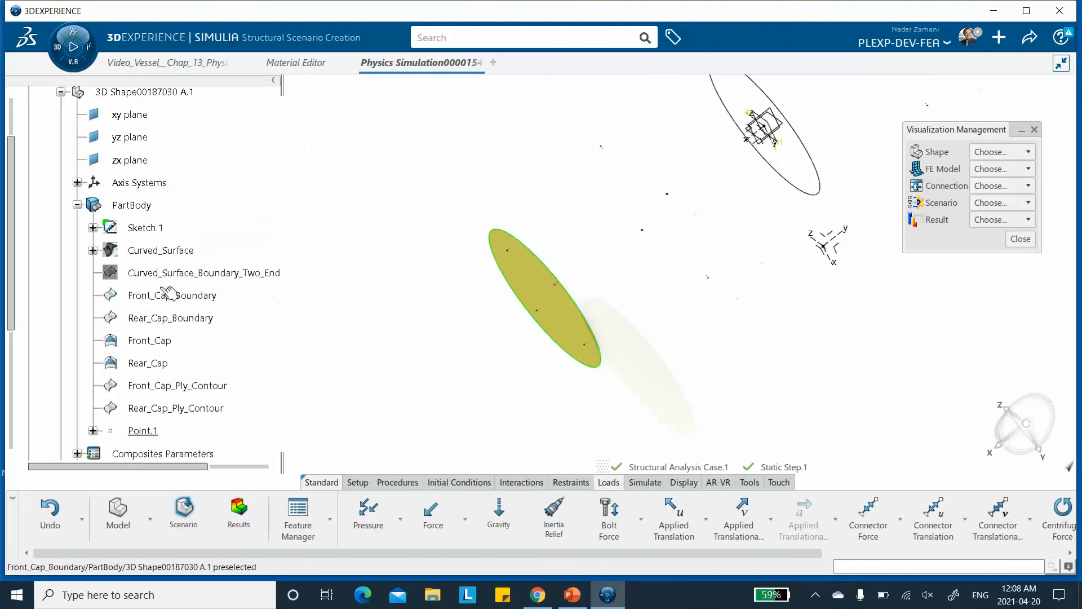
Show the Curved_Surface again and hide the Curved_Surface_Boundary_Two_Ends curves.
{"action": "scroll", "coordinate": [214, 287], "scroll_direction": "down", "scroll_amount": 3}
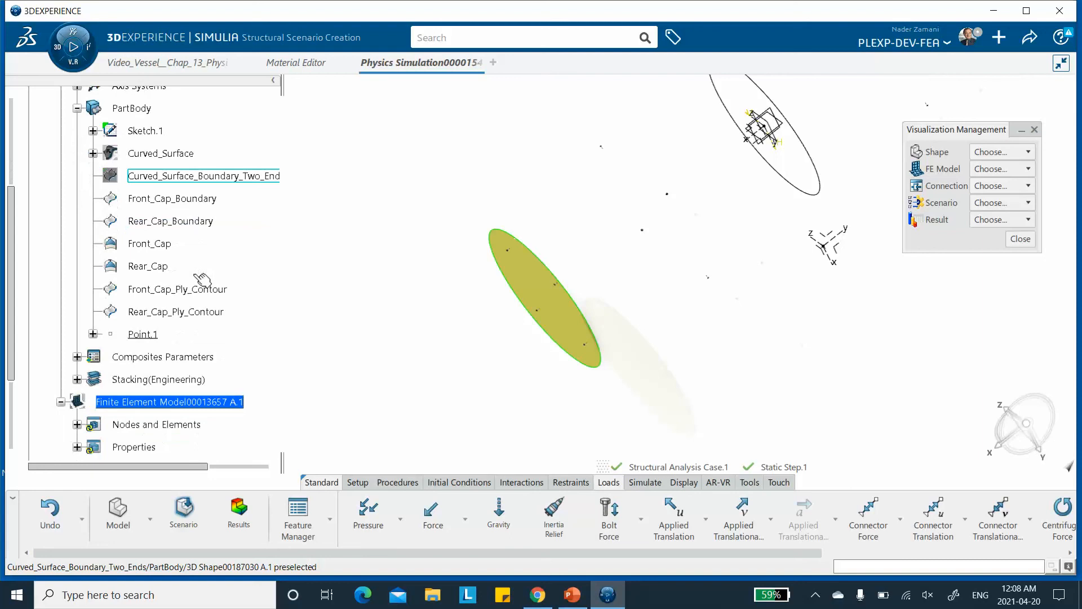
{"action": "scroll", "coordinate": [191, 277], "scroll_direction": "up", "scroll_amount": 1}
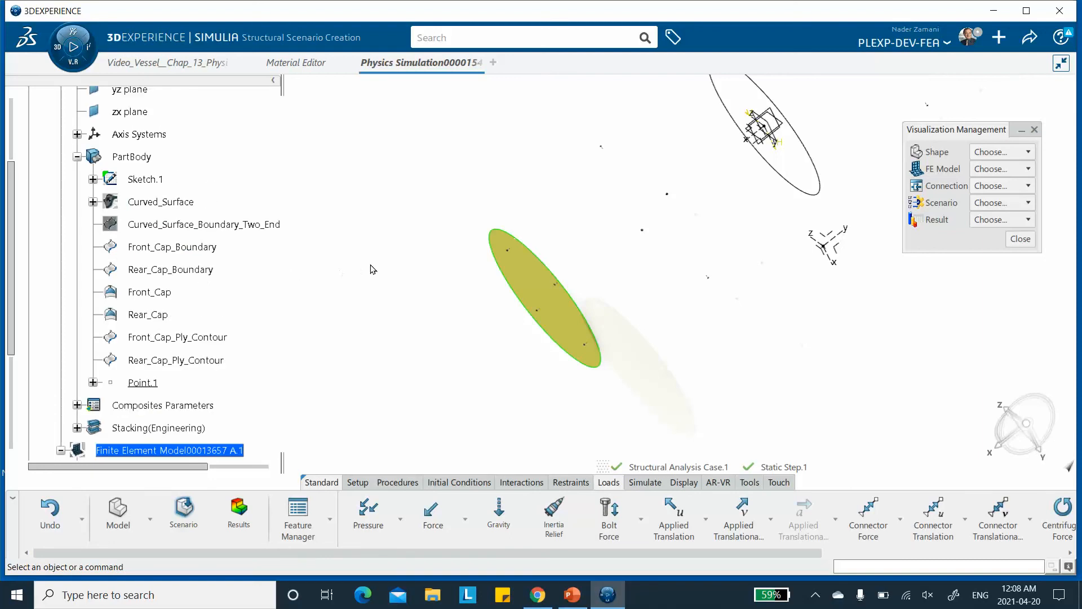
{"action": "middle_click_drag", "start_coordinate": [276, 293], "coordinate": [297, 278]}
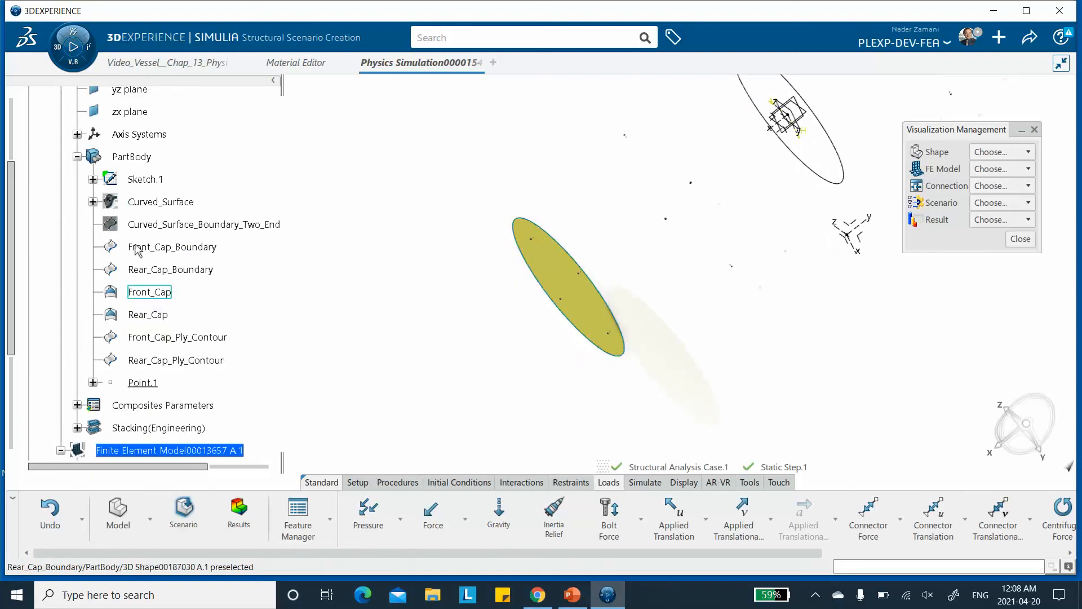
{"action": "right_click", "coordinate": [156, 204]}
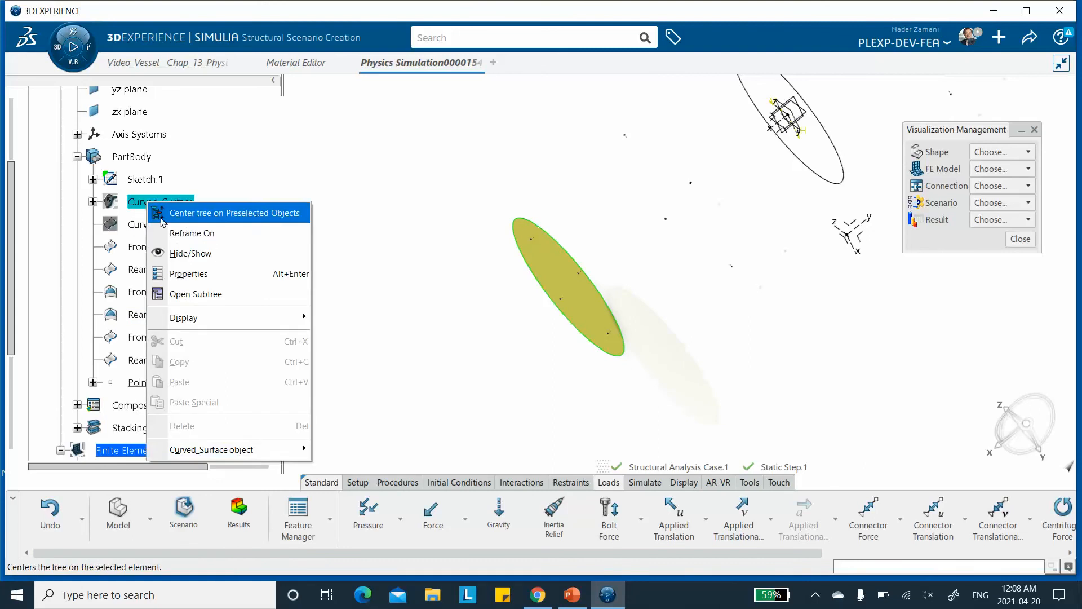
{"action": "left_click", "coordinate": [172, 252]}
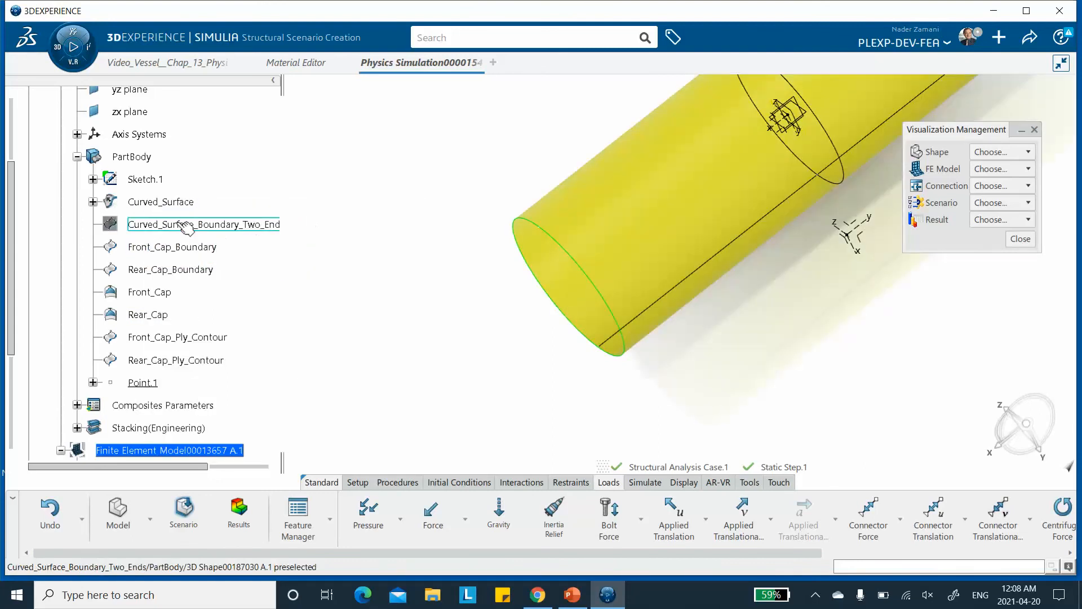
{"action": "right_click", "coordinate": [186, 227]}
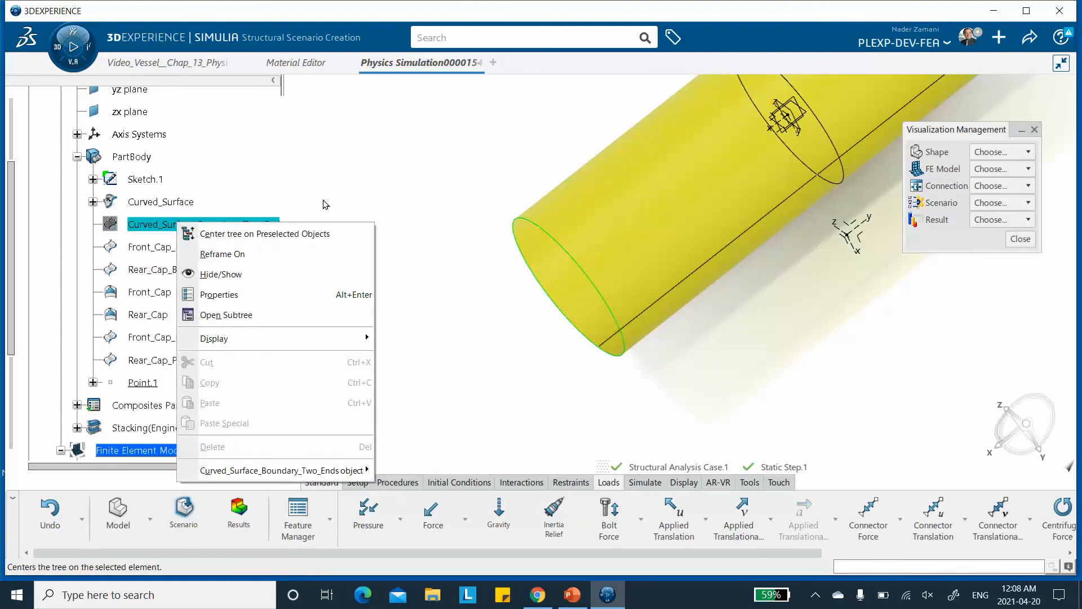
{"action": "left_click", "coordinate": [237, 275]}
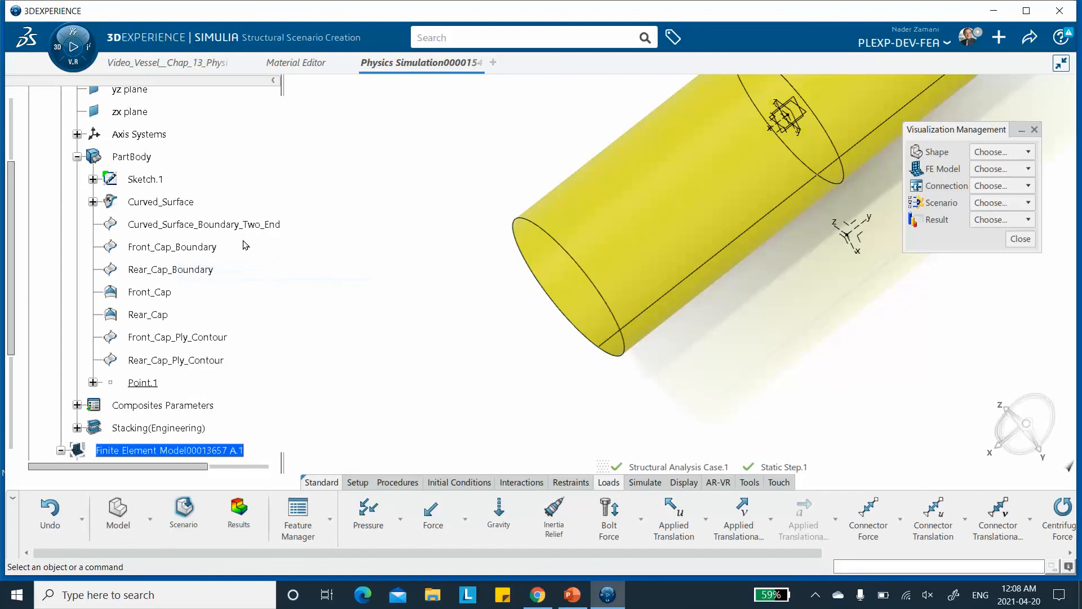
Hide the vessel's curved surface so the rear cap is exposed.
{"action": "left_click", "coordinate": [158, 317]}
{"action": "middle_click_drag", "start_coordinate": [408, 246], "coordinate": [333, 342]}
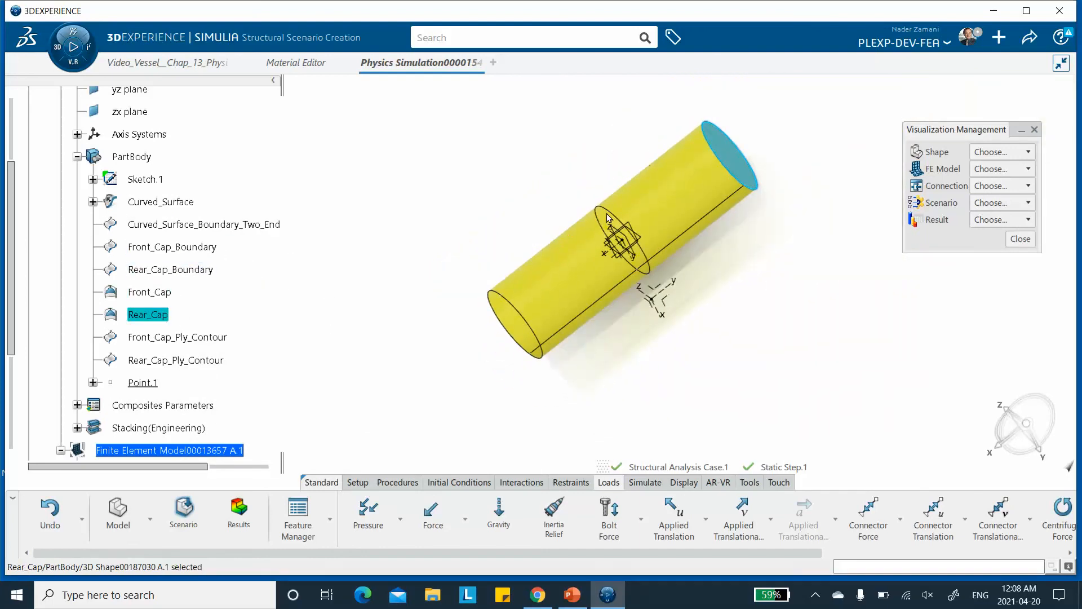
{"action": "left_click", "coordinate": [481, 174]}
{"action": "right_click", "coordinate": [665, 194]}
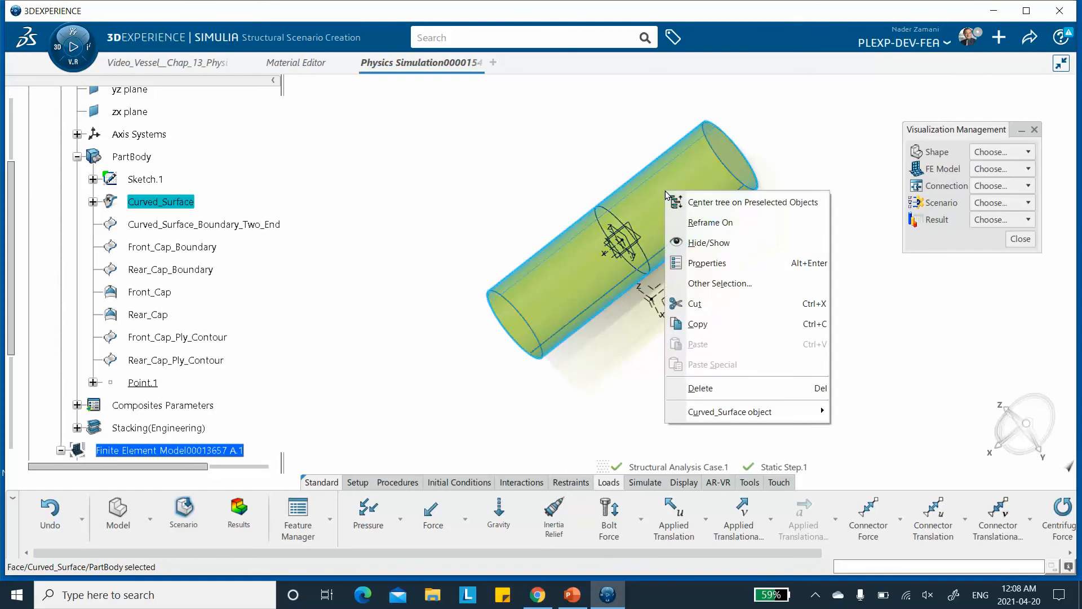
{"action": "left_click", "coordinate": [699, 253]}
{"action": "mouse_move", "coordinate": [702, 251]}
{"action": "middle_mouse_down"}
{"action": "mouse_move", "coordinate": [760, 204]}
{"action": "mouse_move", "coordinate": [599, 231]}
{"action": "mouse_move", "coordinate": [608, 163]}
{"action": "middle_mouse_up"}
{"action": "middle_click_drag", "start_coordinate": [667, 191], "coordinate": [562, 288]}
{"action": "middle_click_drag", "start_coordinate": [609, 257], "coordinate": [612, 202]}
{"action": "middle_click_drag", "start_coordinate": [623, 191], "coordinate": [544, 306]}
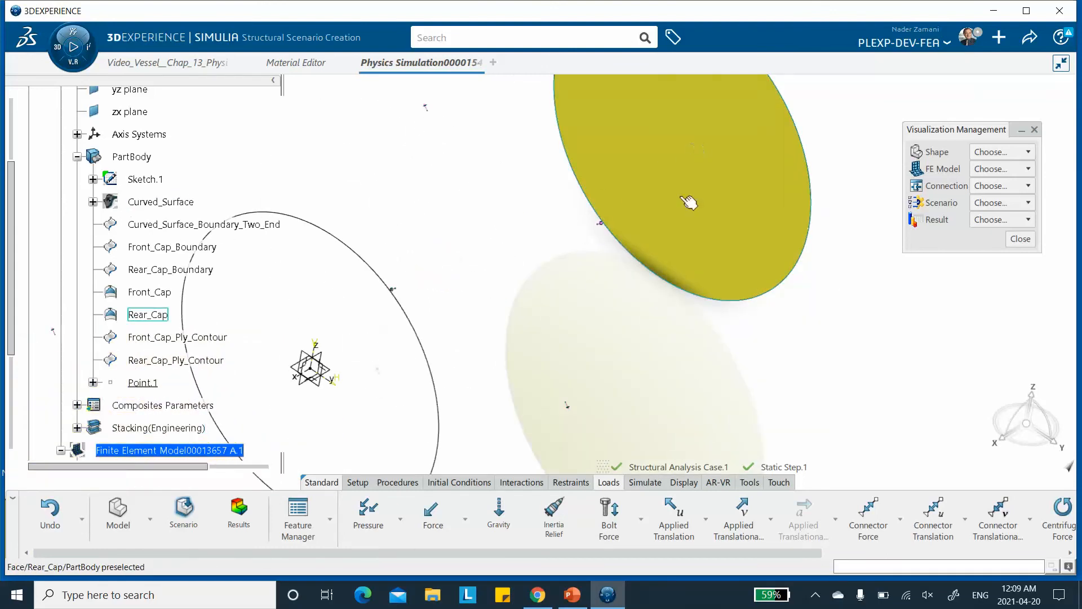
Apply a pressure load of 50 to the rear cap face.
{"action": "left_click", "coordinate": [367, 511]}
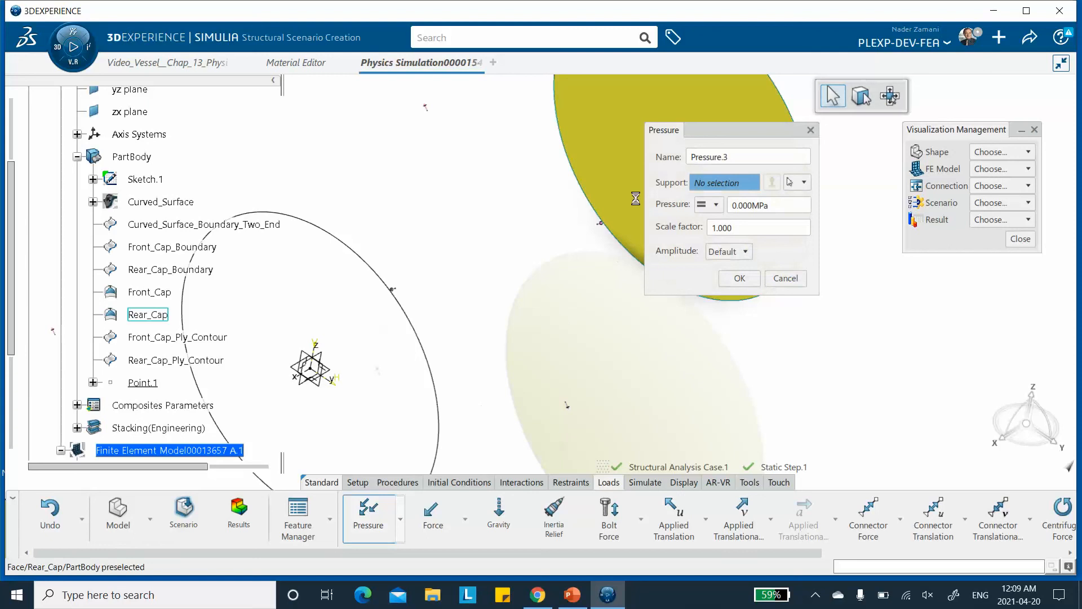
{"action": "left_click", "coordinate": [631, 159]}
{"action": "left_click", "coordinate": [758, 202]}
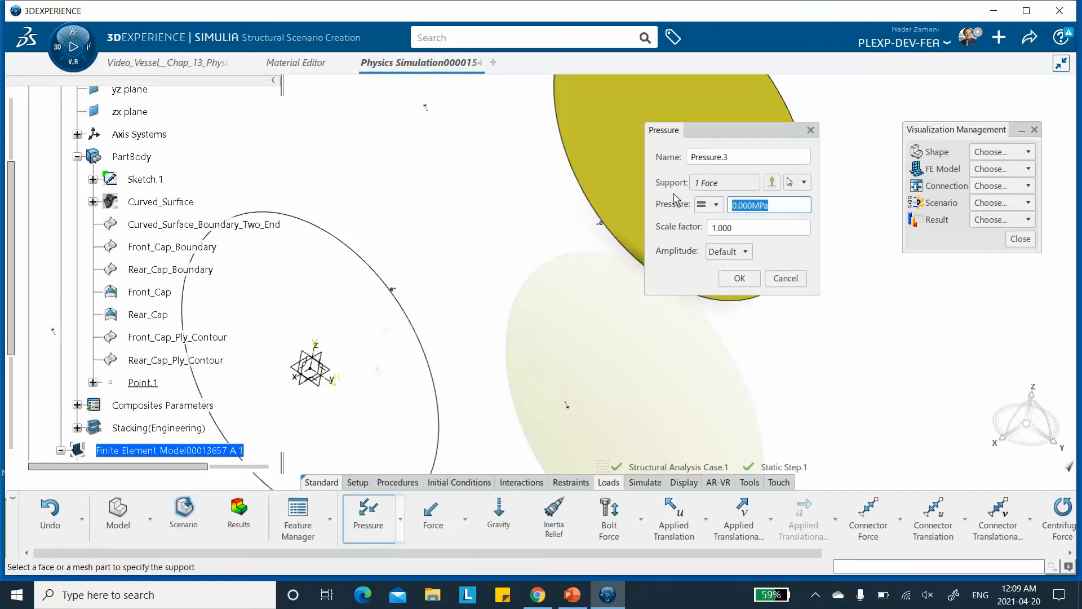
{"action": "type", "text": "50"}
{"action": "left_click", "coordinate": [734, 277]}
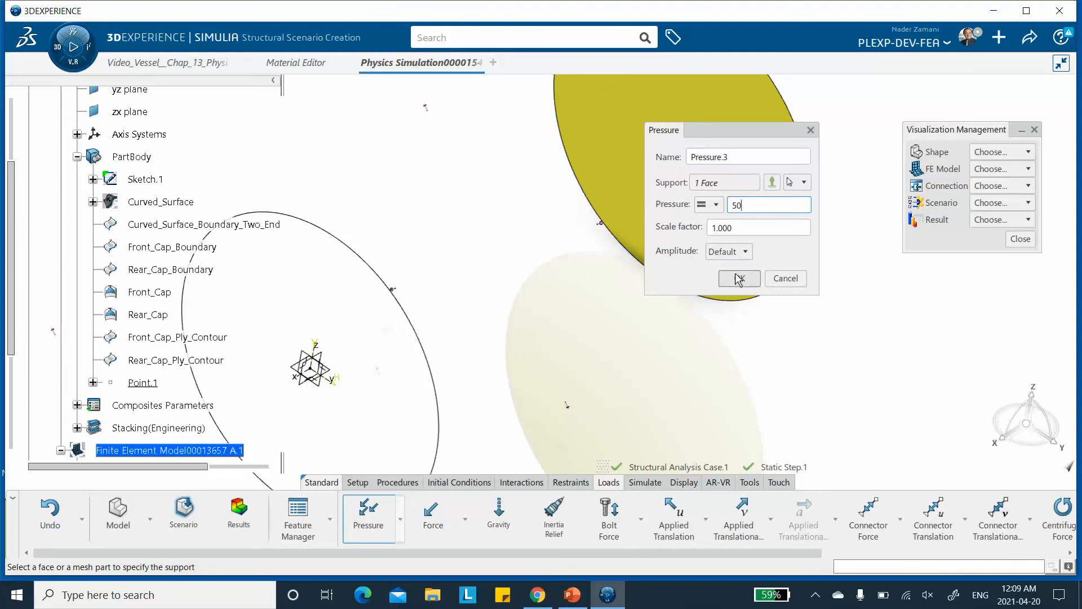
Edit the rear cap pressure load, making its value negative: -50 MPa.
{"action": "mouse_move", "coordinate": [663, 225]}
{"action": "middle_mouse_down"}
{"action": "mouse_move", "coordinate": [662, 240]}
{"action": "mouse_move", "coordinate": [620, 257]}
{"action": "mouse_move", "coordinate": [519, 339]}
{"action": "mouse_move", "coordinate": [607, 296]}
{"action": "mouse_move", "coordinate": [611, 321]}
{"action": "mouse_move", "coordinate": [608, 302]}
{"action": "mouse_move", "coordinate": [694, 202]}
{"action": "middle_mouse_up"}
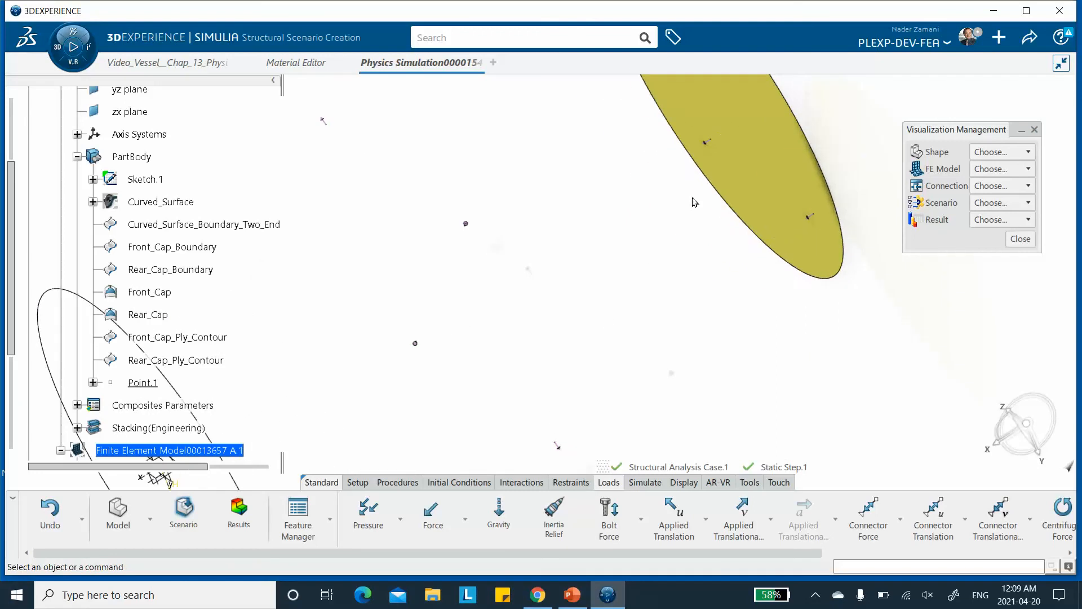
{"action": "left_click", "coordinate": [715, 148]}
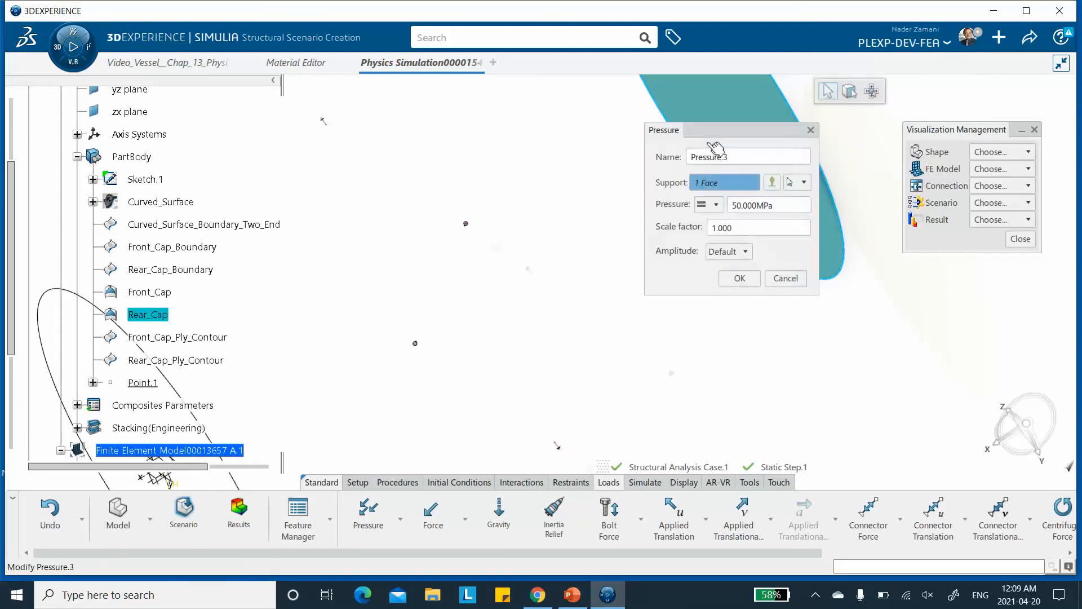
{"action": "left_click", "coordinate": [732, 205]}
{"action": "left_click", "coordinate": [732, 205]}
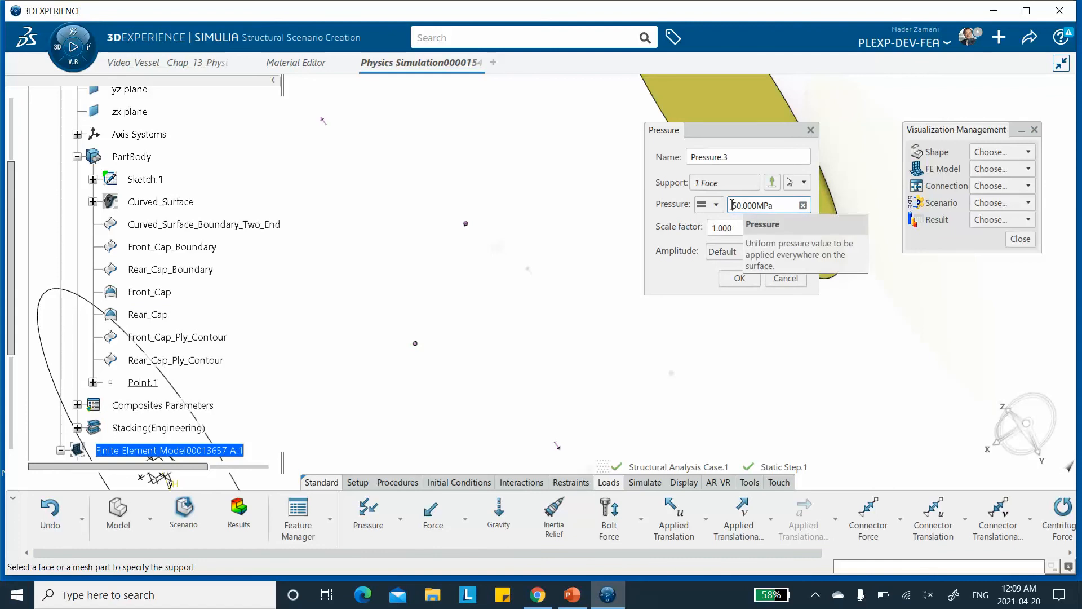
{"action": "type", "text": "-"}
{"action": "left_click", "coordinate": [738, 279]}
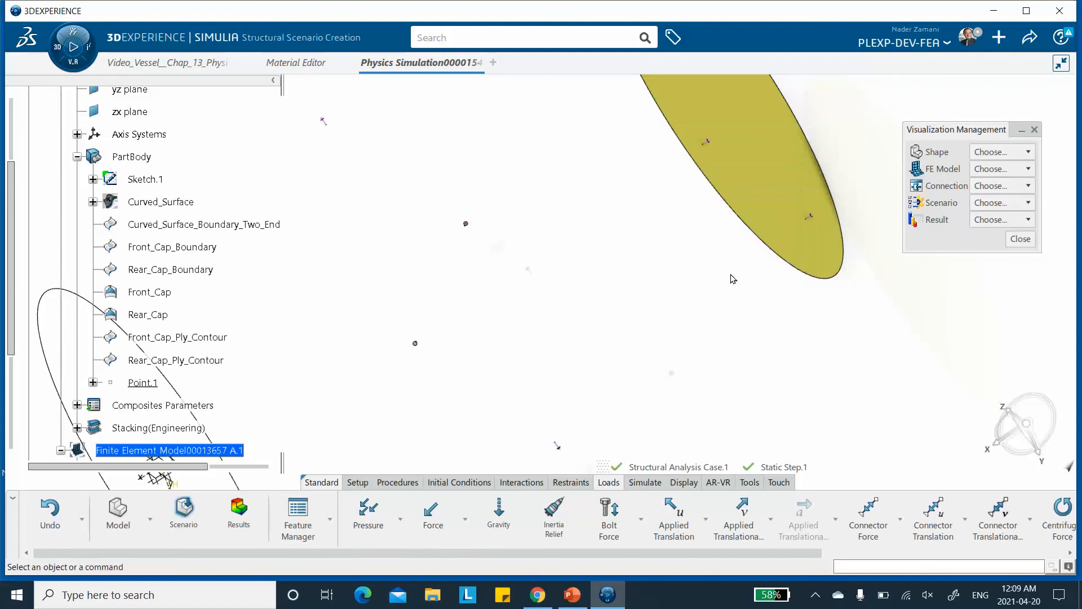
Save the physics simulation.
{"action": "middle_click_drag", "start_coordinate": [729, 219], "coordinate": [716, 400]}
{"action": "middle_click_drag", "start_coordinate": [514, 260], "coordinate": [478, 207]}
{"action": "middle_click_drag", "start_coordinate": [341, 256], "coordinate": [475, 224]}
{"action": "middle_click_drag", "start_coordinate": [488, 260], "coordinate": [380, 293]}
{"action": "middle_click_drag", "start_coordinate": [572, 242], "coordinate": [592, 326]}
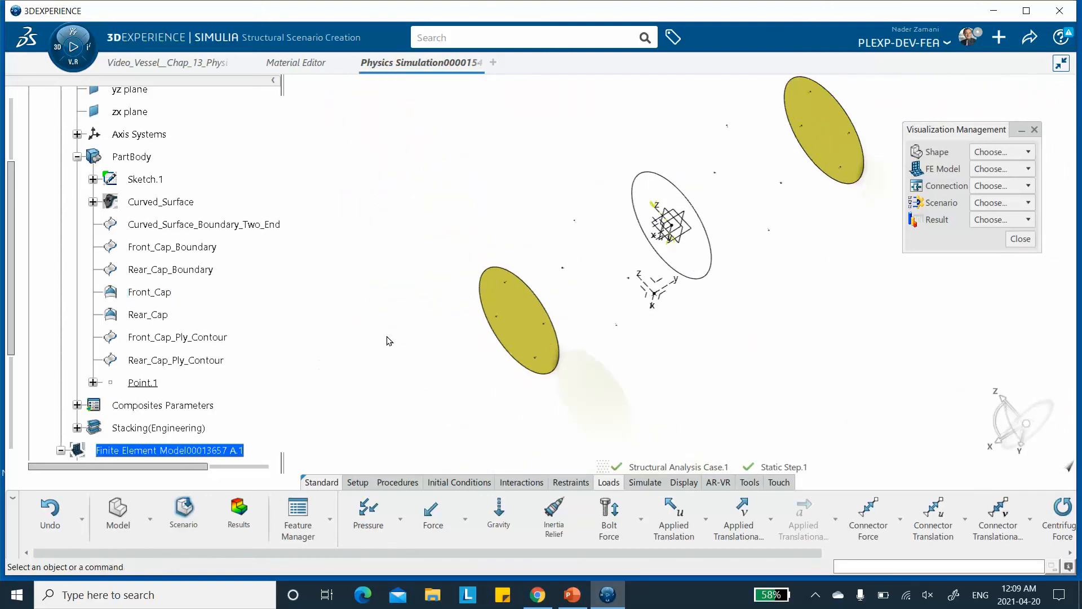
{"action": "left_click", "coordinate": [1030, 37]}
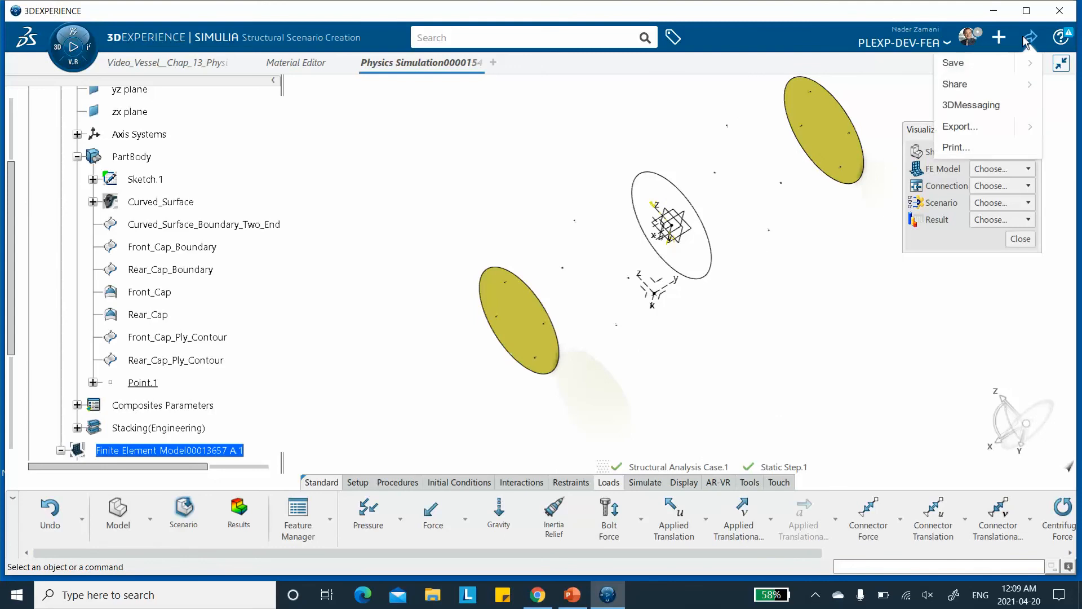
{"action": "left_click", "coordinate": [954, 63]}
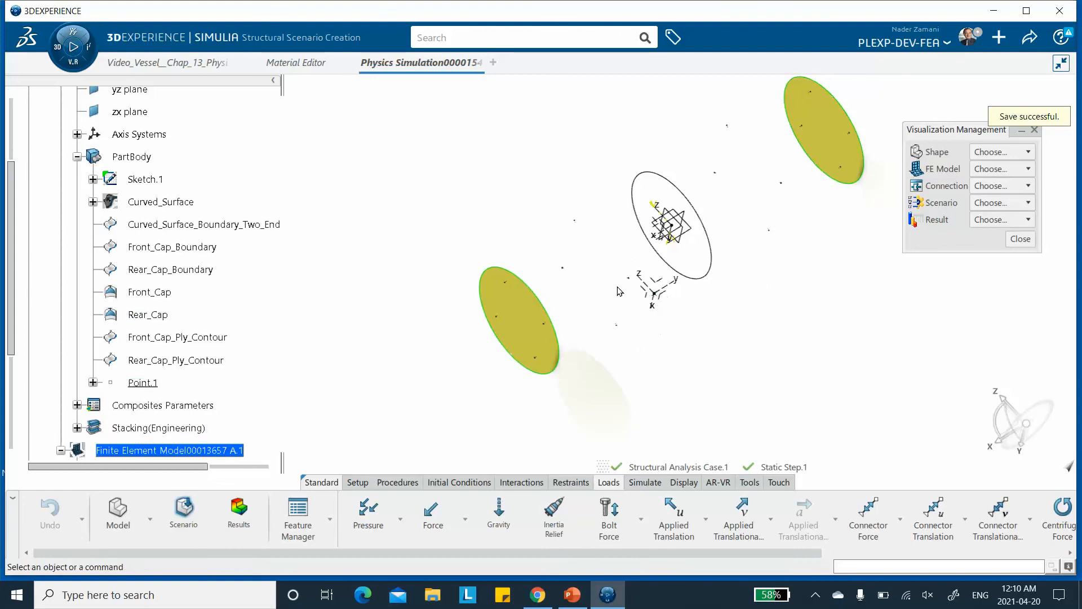
Close the Visualization Management panel and try saving the simulation again.
{"action": "middle_click_drag", "start_coordinate": [591, 251], "coordinate": [676, 287]}
{"action": "middle_click_drag", "start_coordinate": [772, 306], "coordinate": [775, 374]}
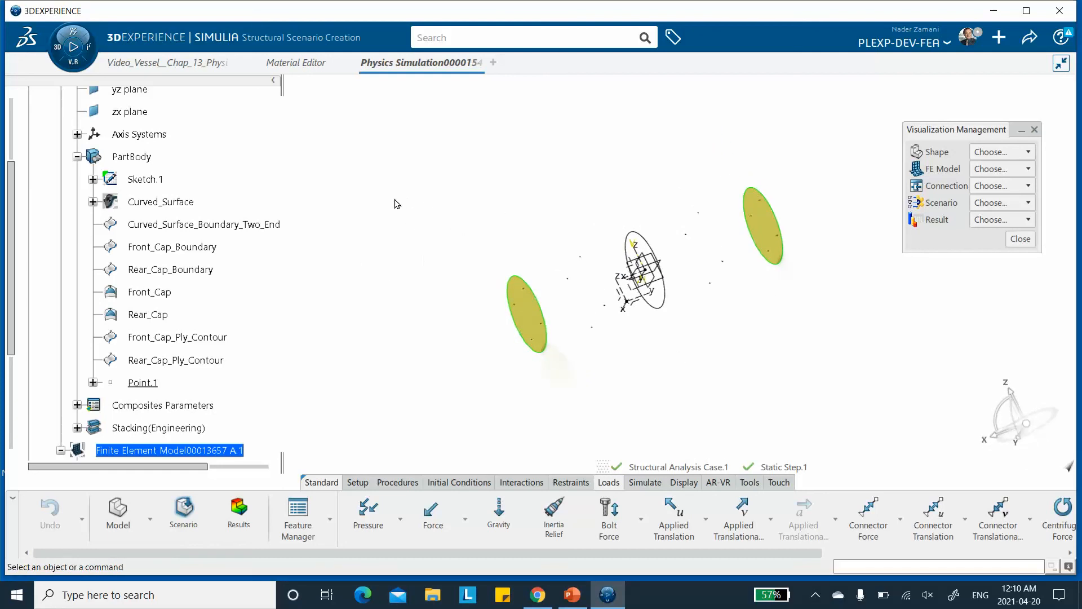
{"action": "scroll", "coordinate": [213, 162], "scroll_direction": "up", "scroll_amount": 2}
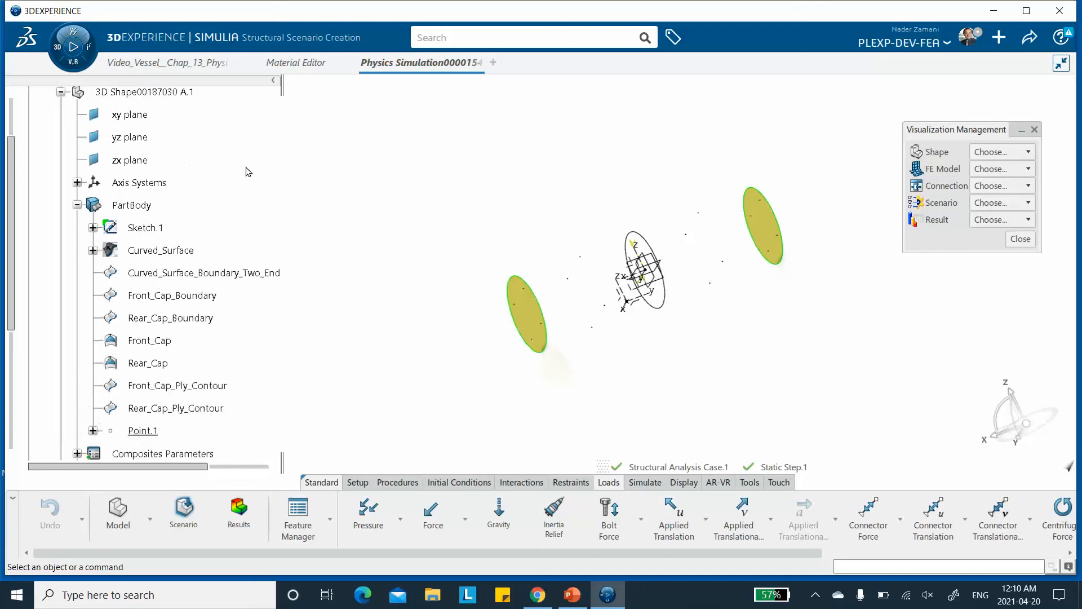
{"action": "scroll", "coordinate": [250, 172], "scroll_direction": "down", "scroll_amount": 4}
{"action": "left_click", "coordinate": [1020, 238]}
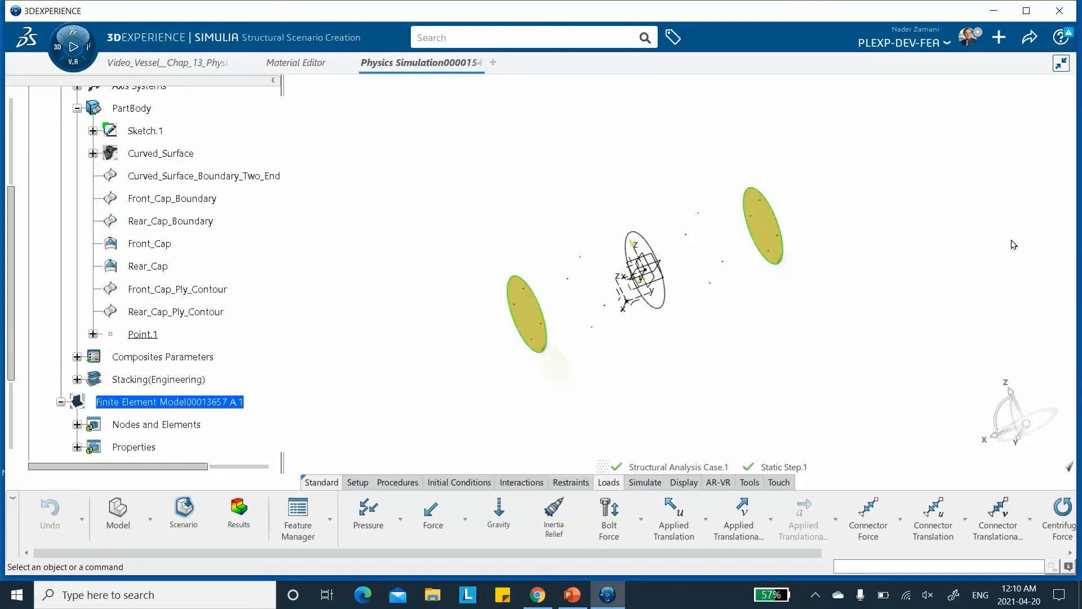
{"action": "left_click", "coordinate": [1029, 38]}
{"action": "left_click", "coordinate": [986, 63]}
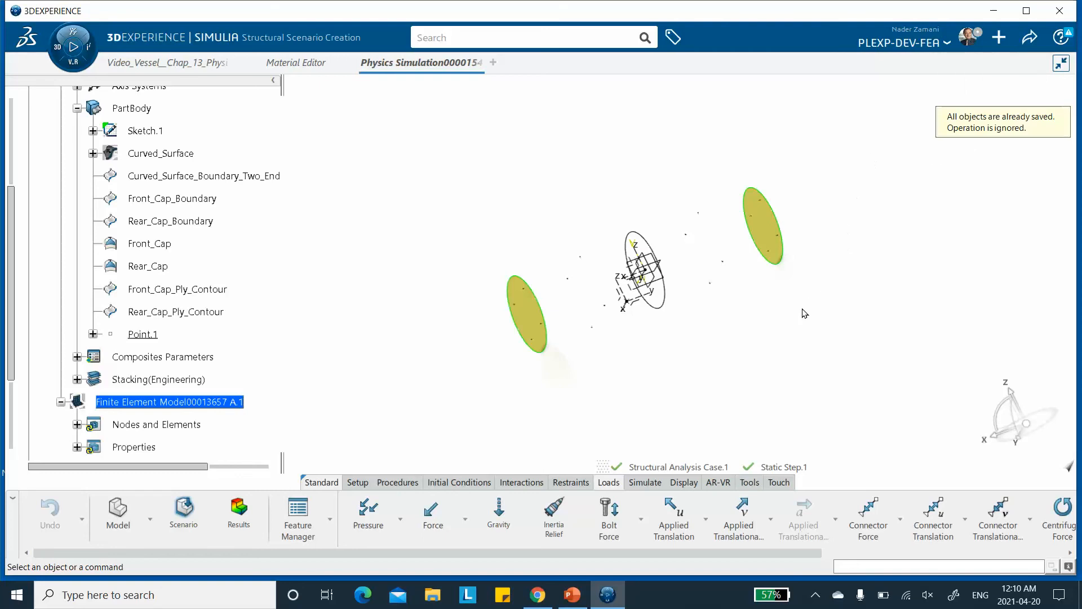
Run the model and scenario checks.
{"action": "left_click", "coordinate": [637, 484]}
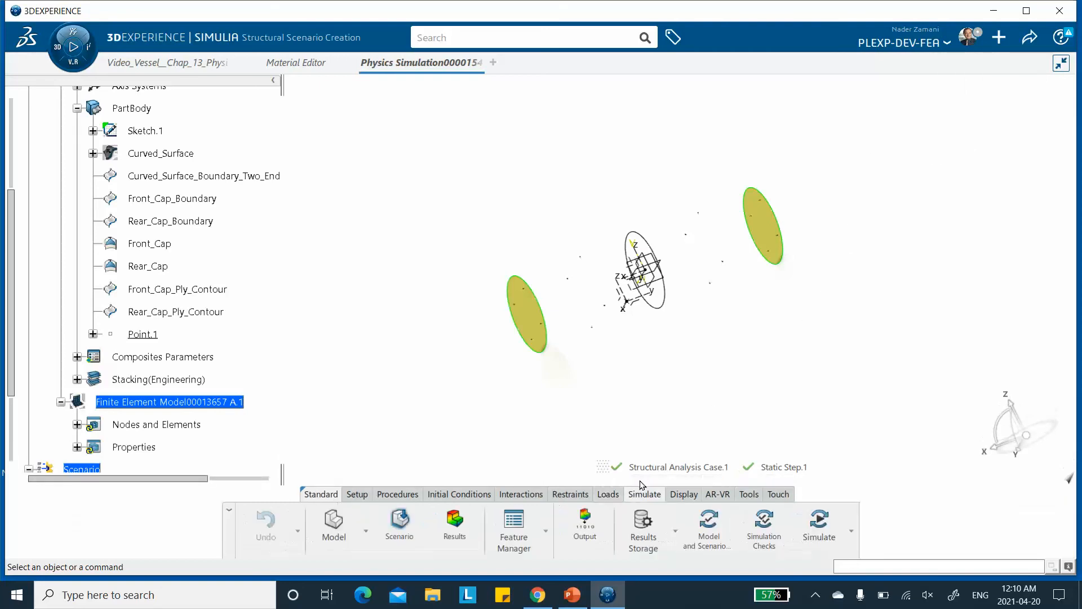
{"action": "left_click", "coordinate": [708, 529]}
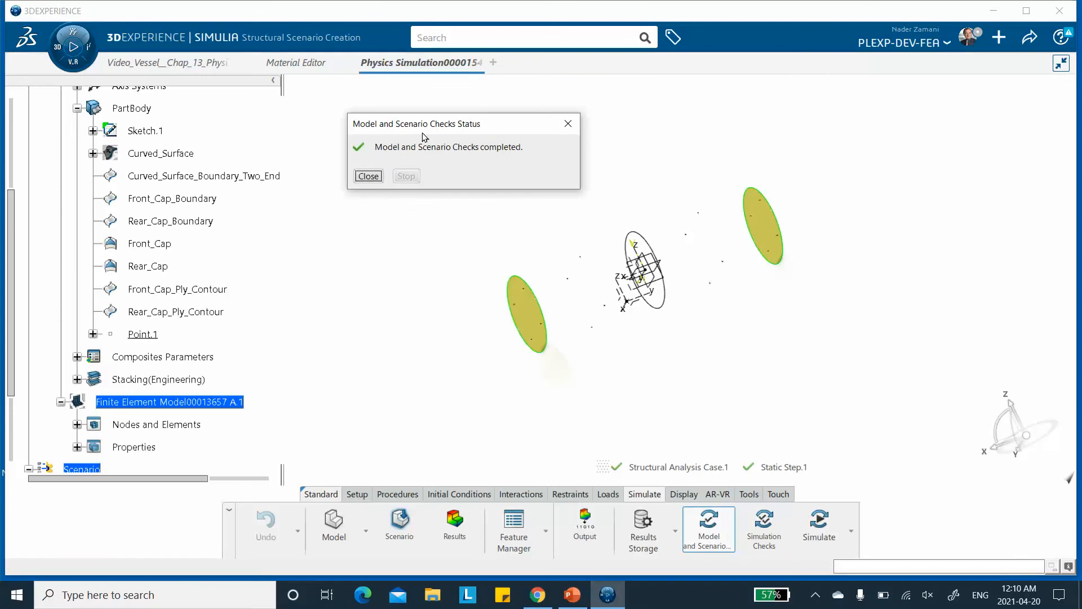
{"action": "left_click", "coordinate": [369, 177]}
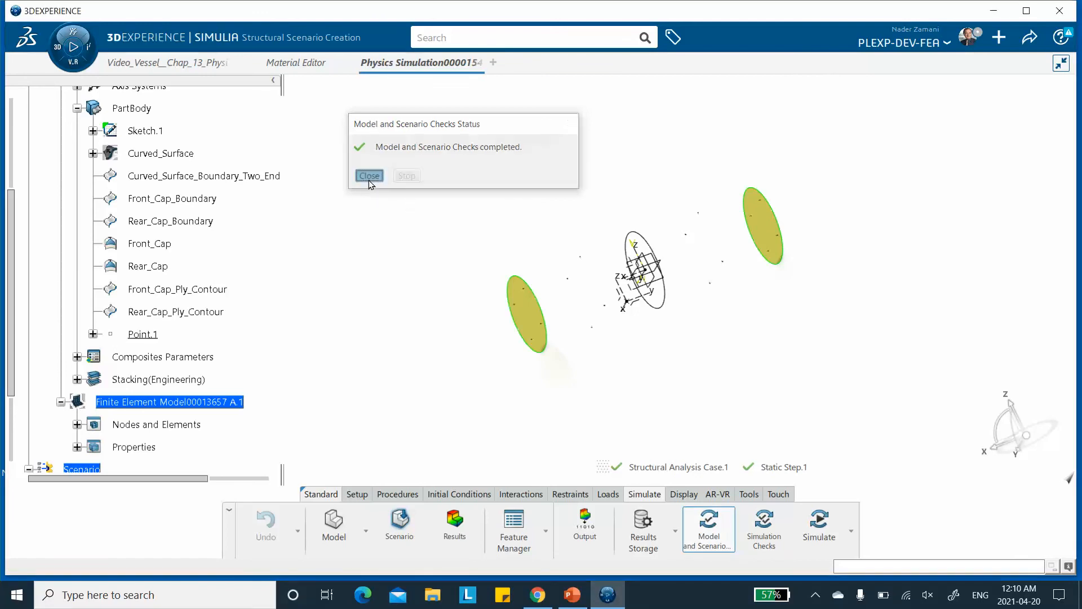
Run the simulation checks and review the reported warnings.
{"action": "left_click", "coordinate": [763, 525]}
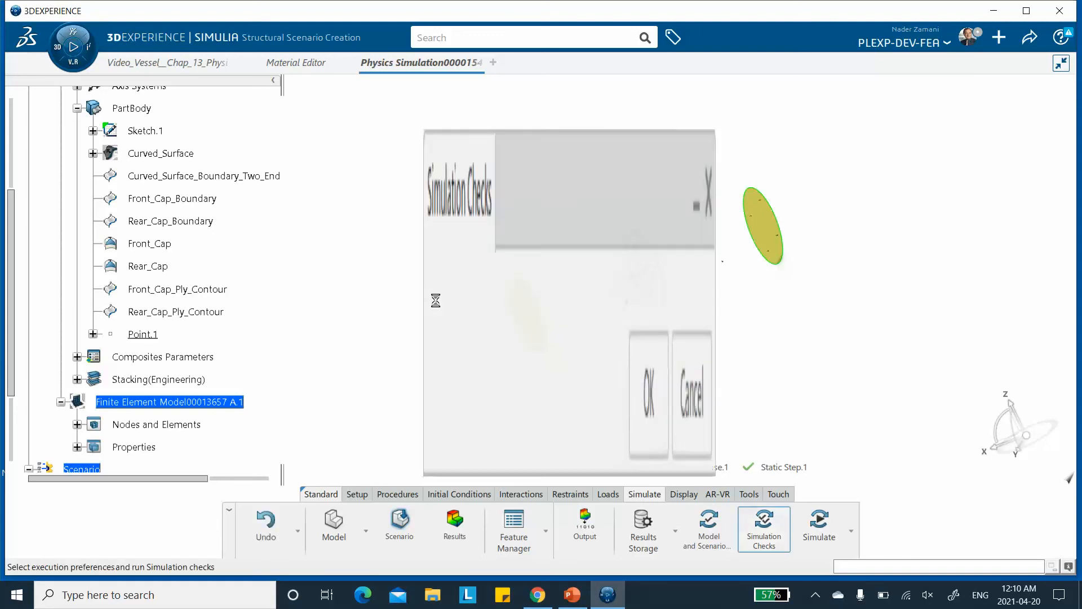
{"action": "left_click", "coordinate": [647, 386]}
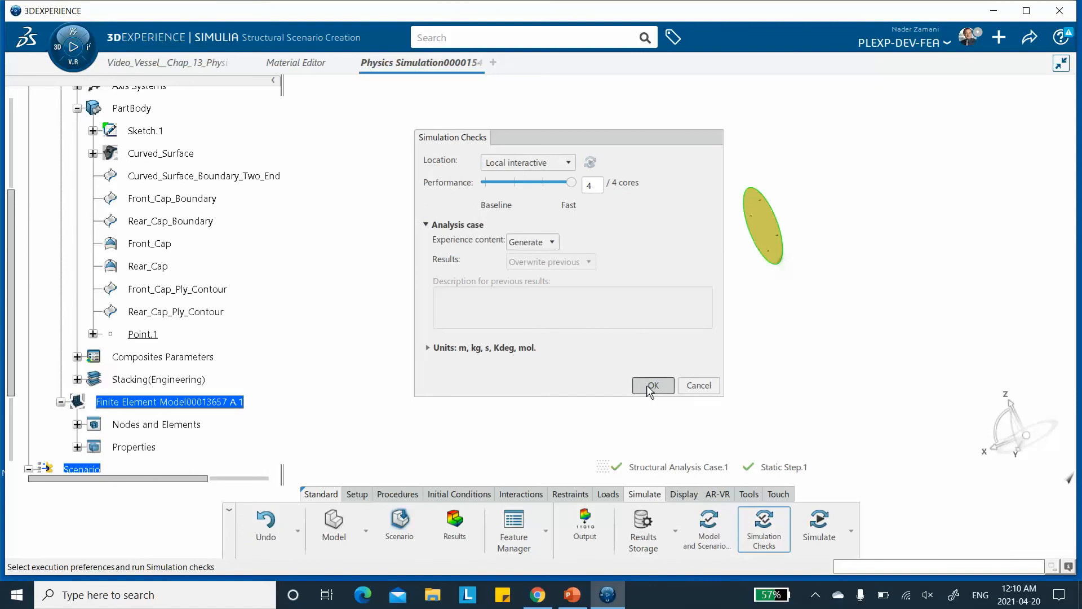
{"action": "left_click", "coordinate": [649, 388]}
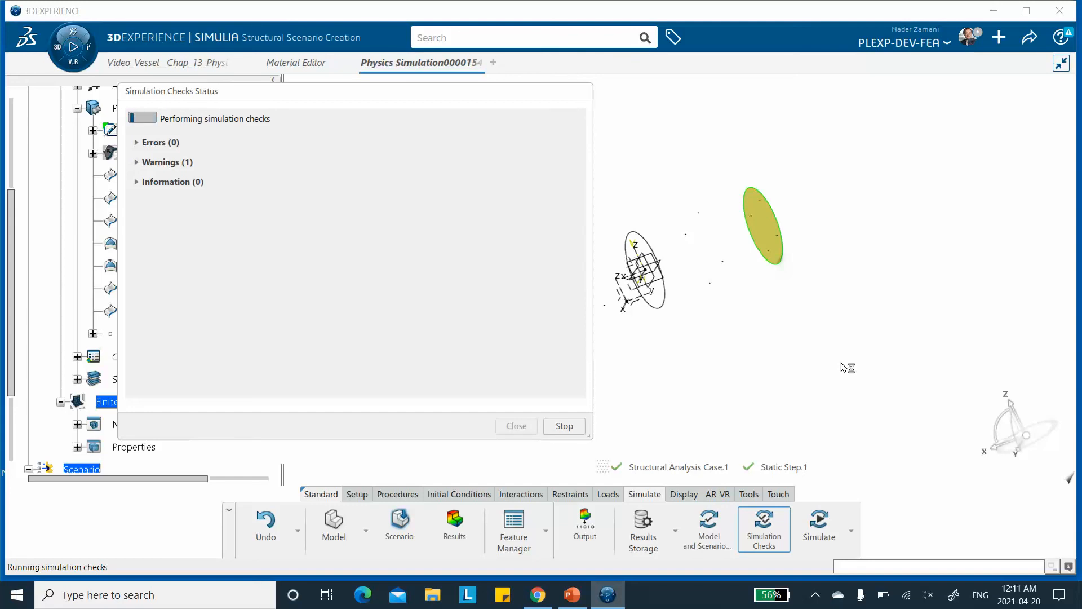
{"action": "left_click", "coordinate": [136, 163]}
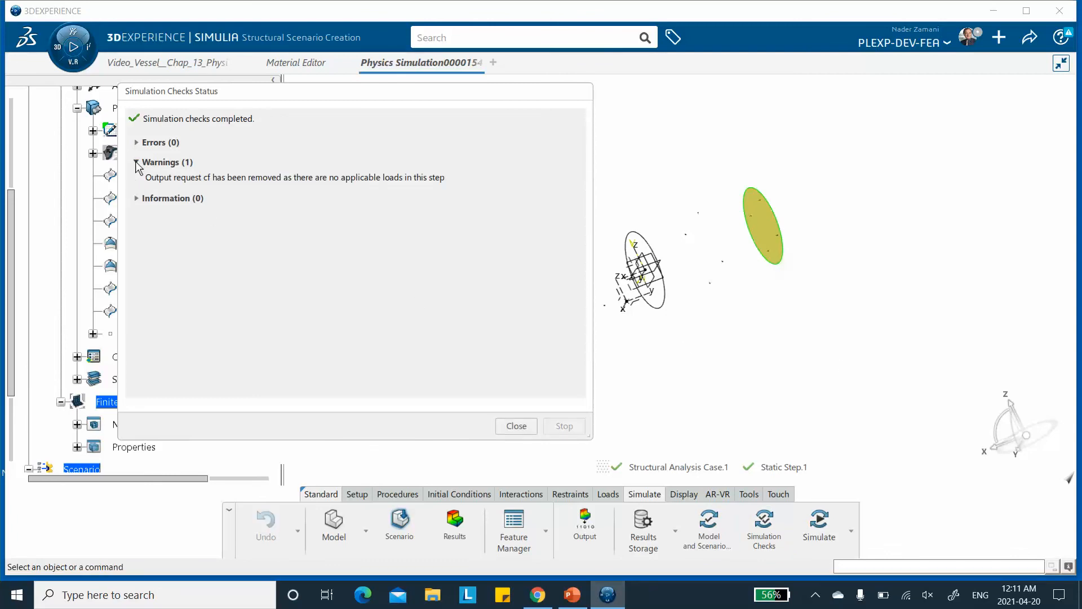
{"action": "left_click", "coordinate": [136, 163]}
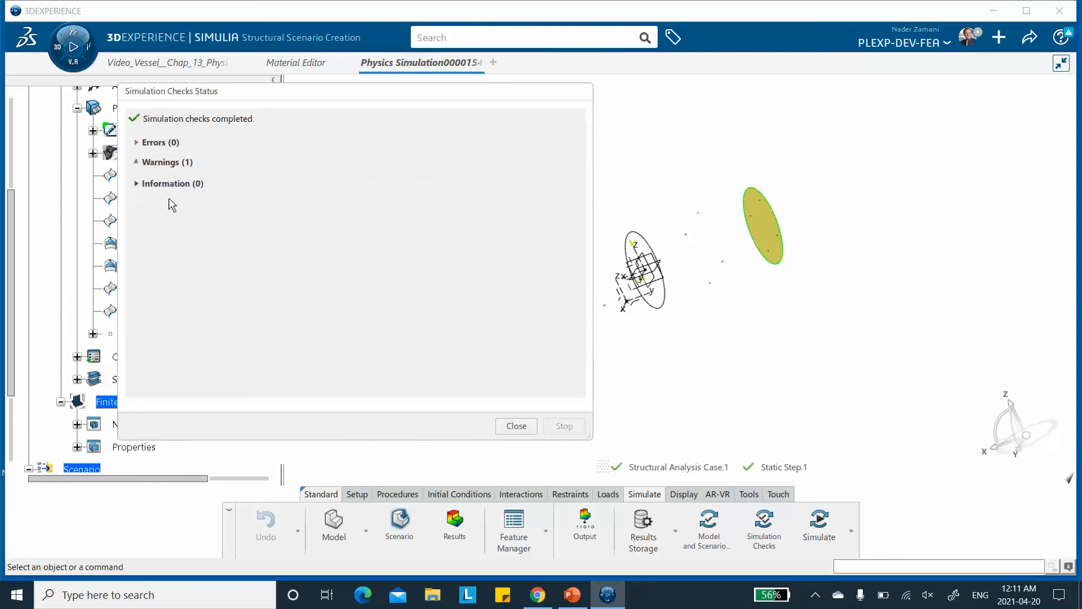
{"action": "left_click", "coordinate": [516, 428]}
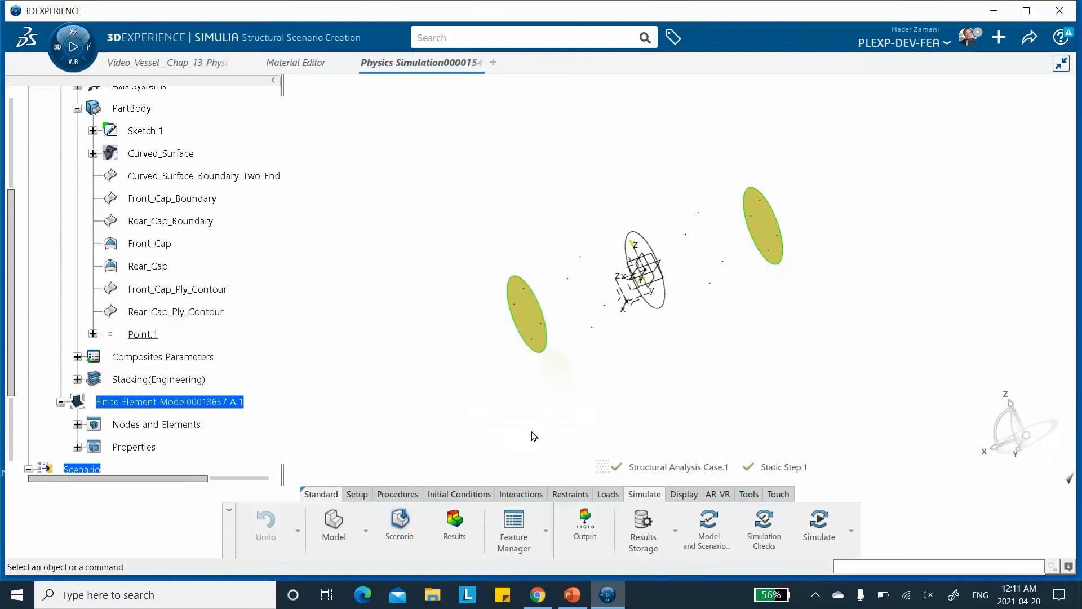
Run the structural simulation and review the warnings in its status report.
{"action": "left_click", "coordinate": [818, 527]}
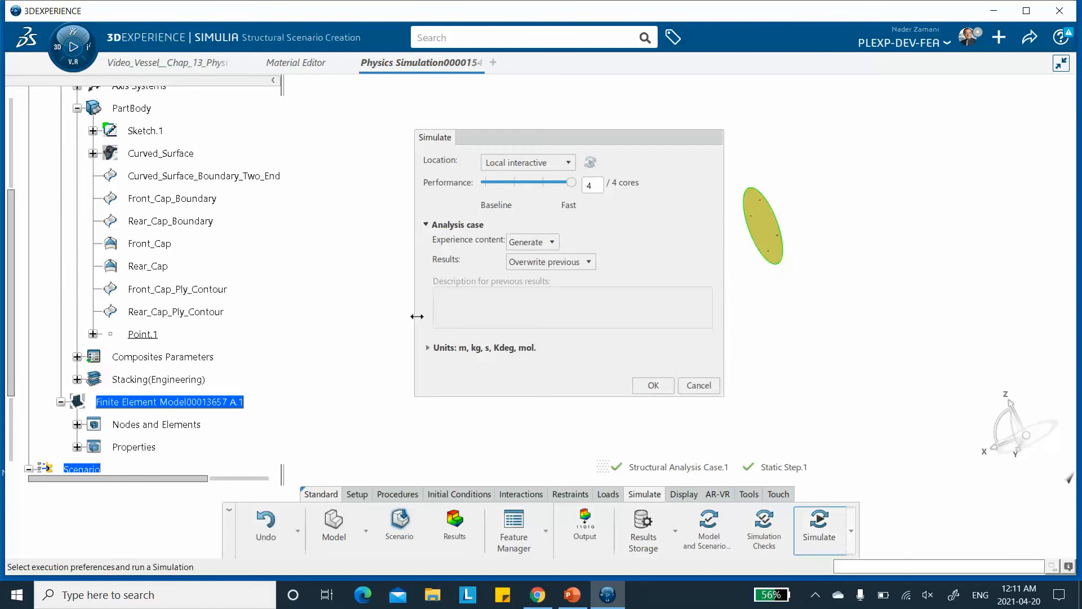
{"action": "left_click", "coordinate": [652, 385]}
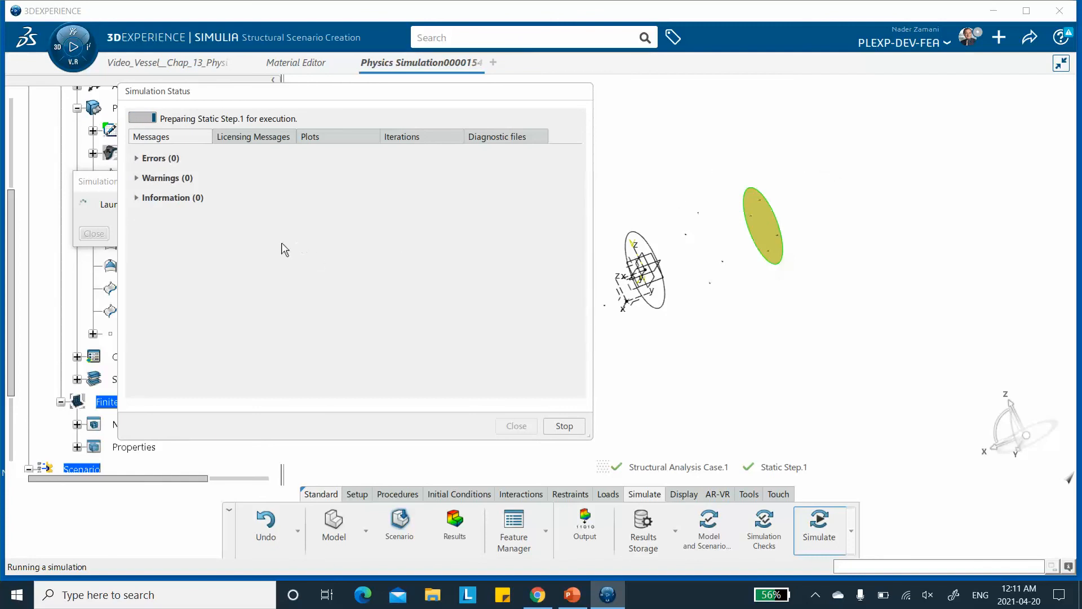
{"action": "left_click", "coordinate": [137, 179]}
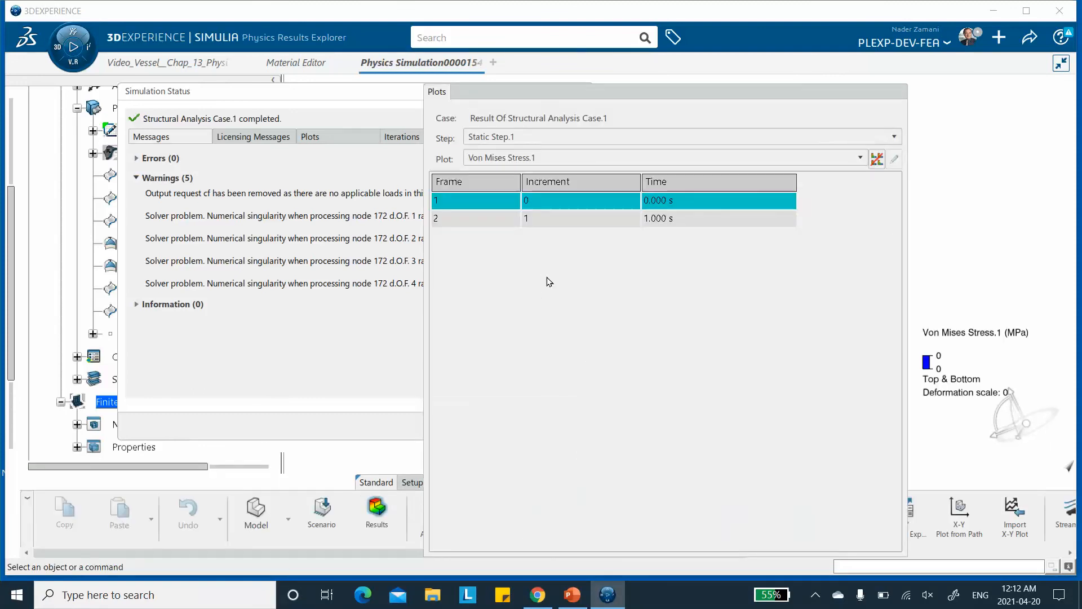
{"action": "left_click", "coordinate": [289, 99]}
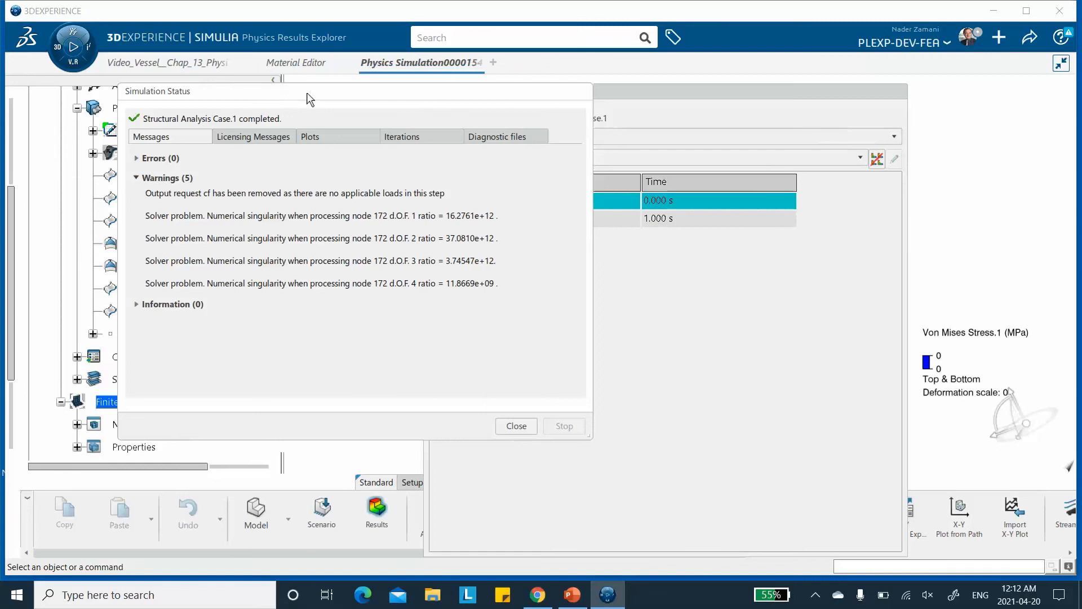
{"action": "left_click", "coordinate": [515, 426]}
{"action": "left_click_drag", "start_coordinate": [631, 96], "coordinate": [315, 97]}
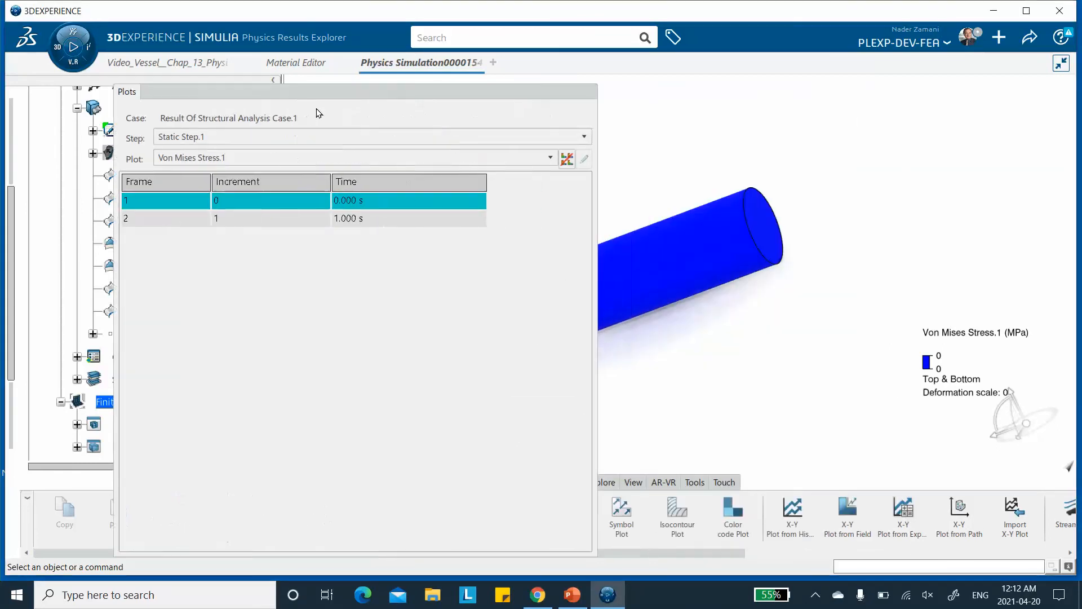
Display the Von Mises stress result for frame 2 of the static step.
{"action": "middle_click_drag", "start_coordinate": [837, 271], "coordinate": [812, 316]}
{"action": "middle_click_drag", "start_coordinate": [722, 326], "coordinate": [782, 306]}
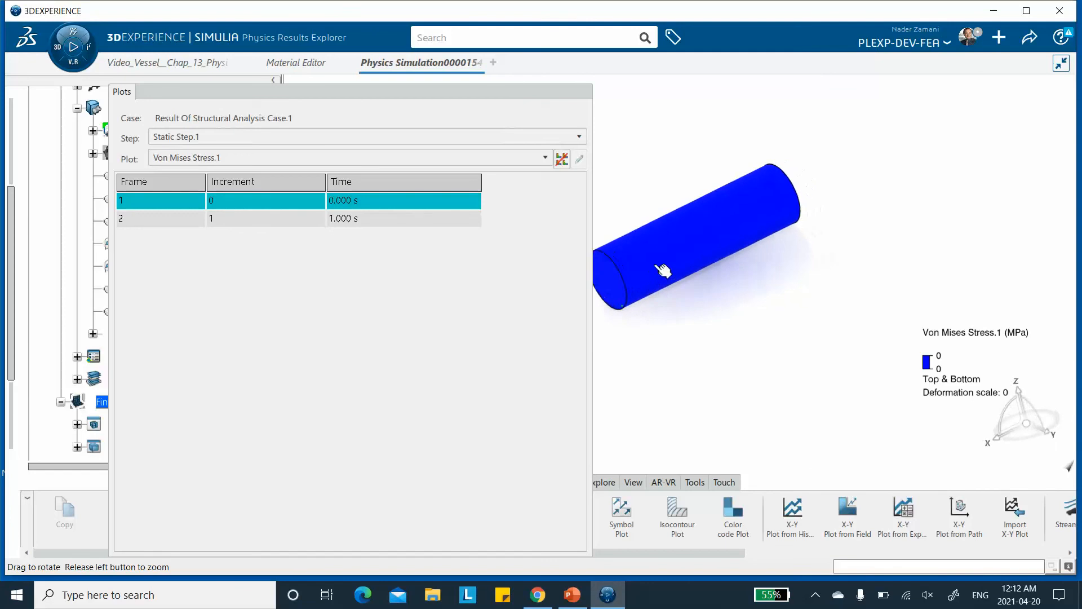
{"action": "middle_click_drag", "start_coordinate": [647, 253], "coordinate": [777, 302]}
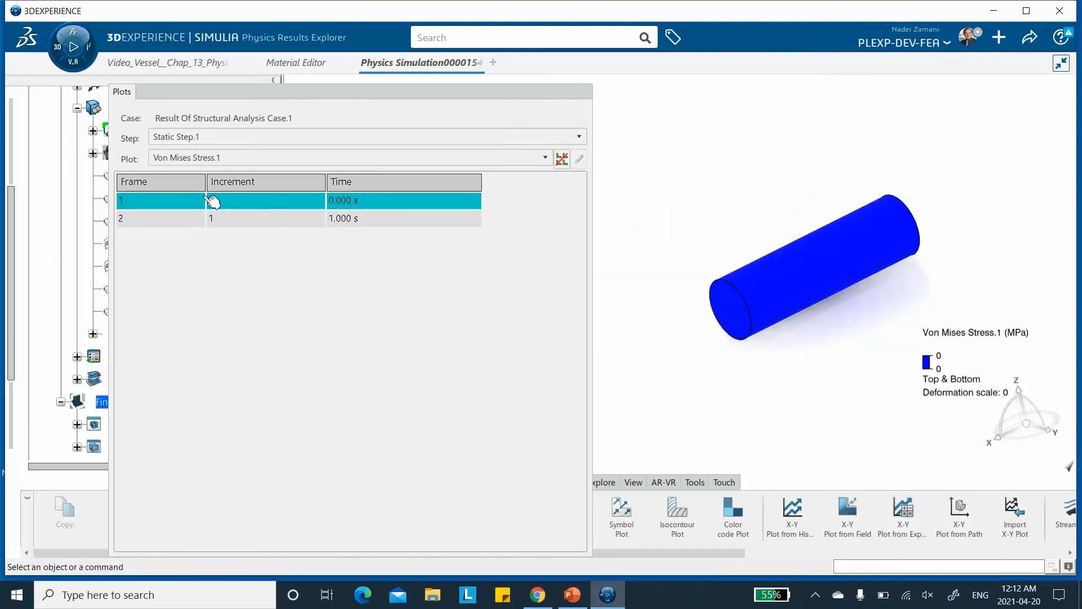
{"action": "left_click", "coordinate": [151, 219]}
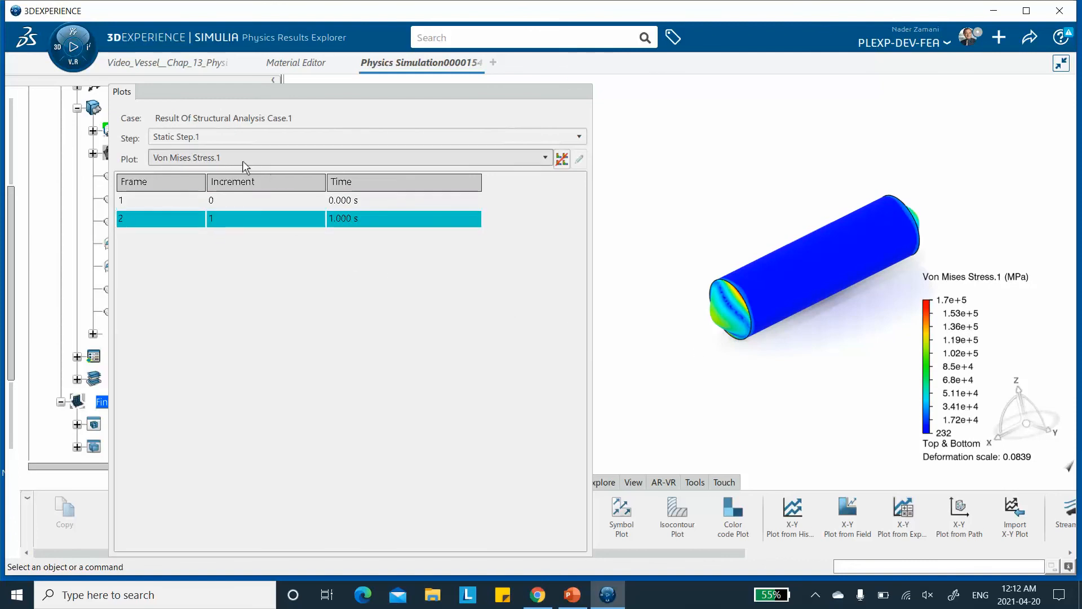
Switch the results plot to Displacement.1.
{"action": "left_click", "coordinate": [218, 158]}
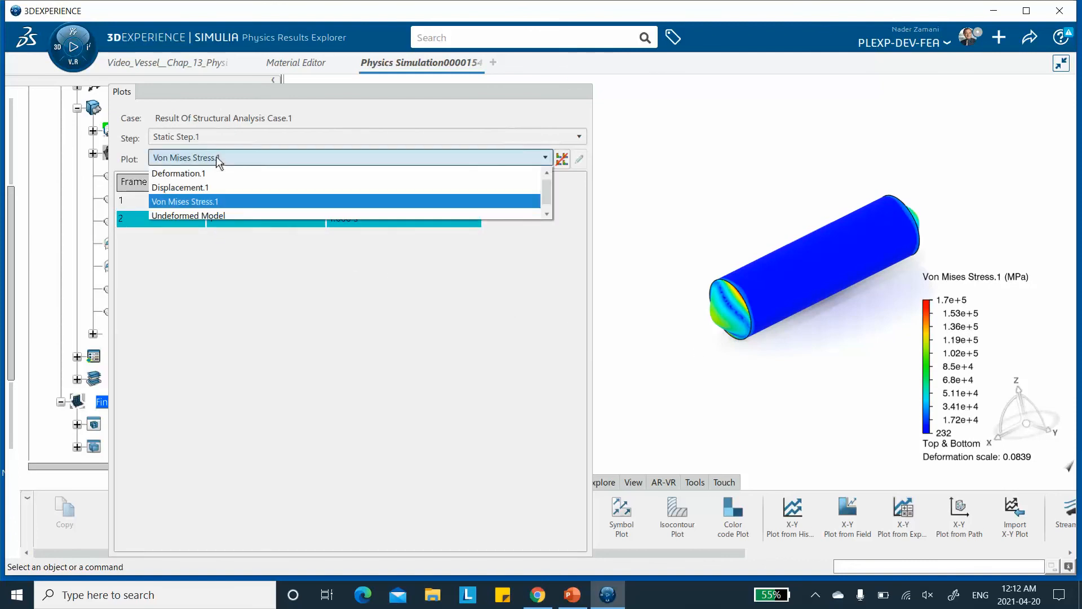
{"action": "left_click", "coordinate": [204, 189]}
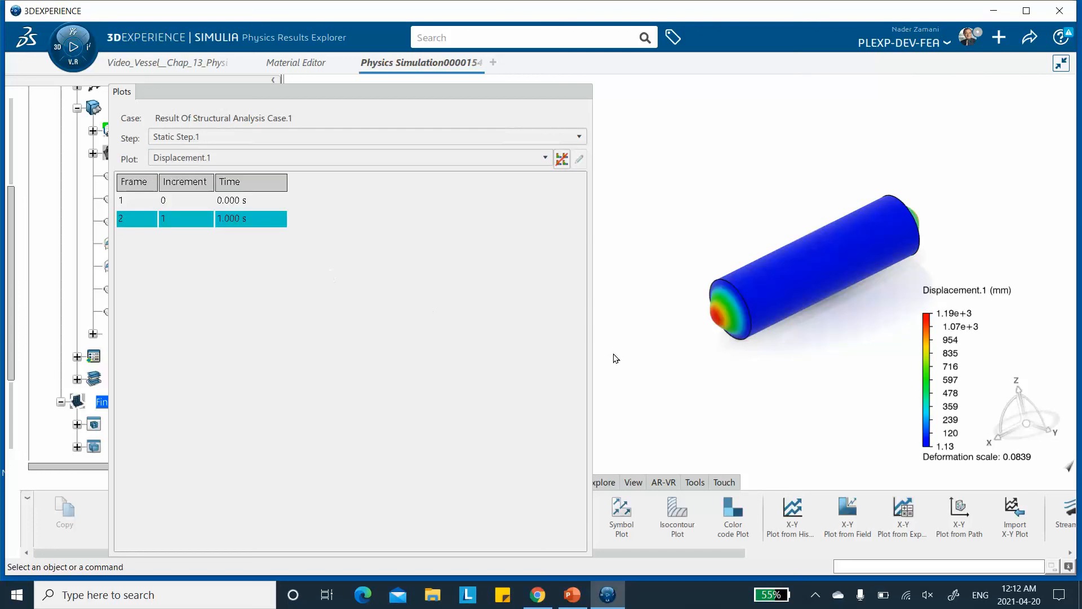
{"action": "middle_click_drag", "start_coordinate": [828, 282], "coordinate": [773, 322]}
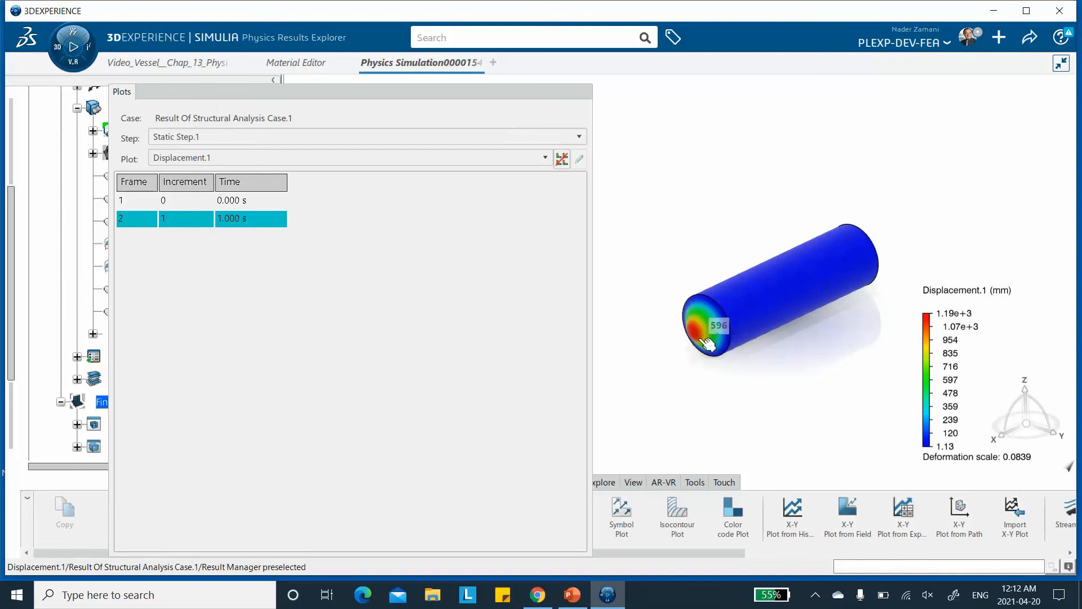
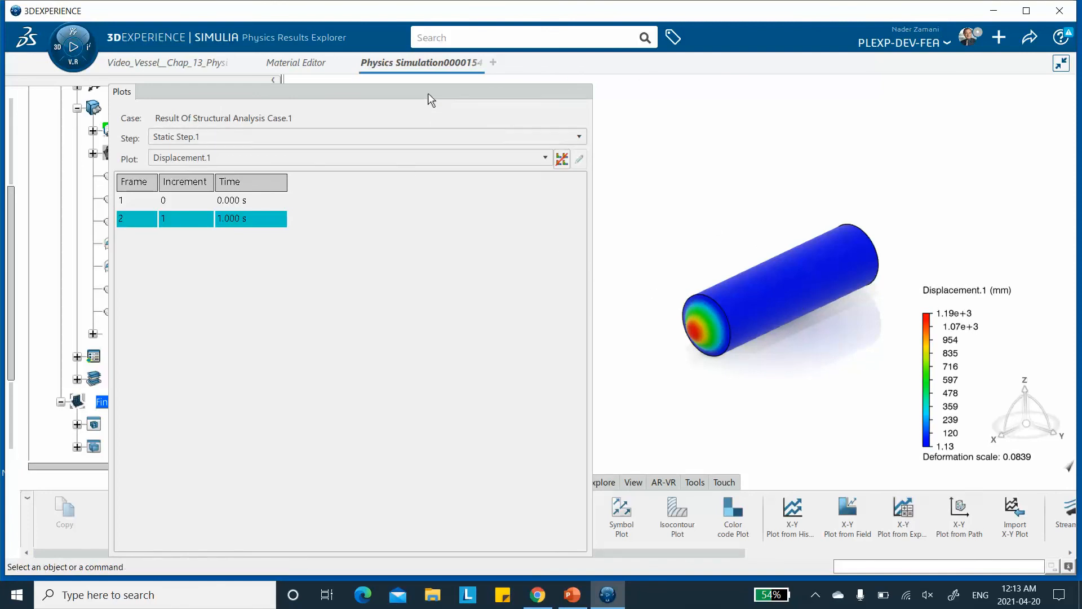
Switch the results plot back to Von Mises Stress.1 and close the plots panel.
{"action": "left_click", "coordinate": [241, 158]}
{"action": "left_click", "coordinate": [235, 202]}
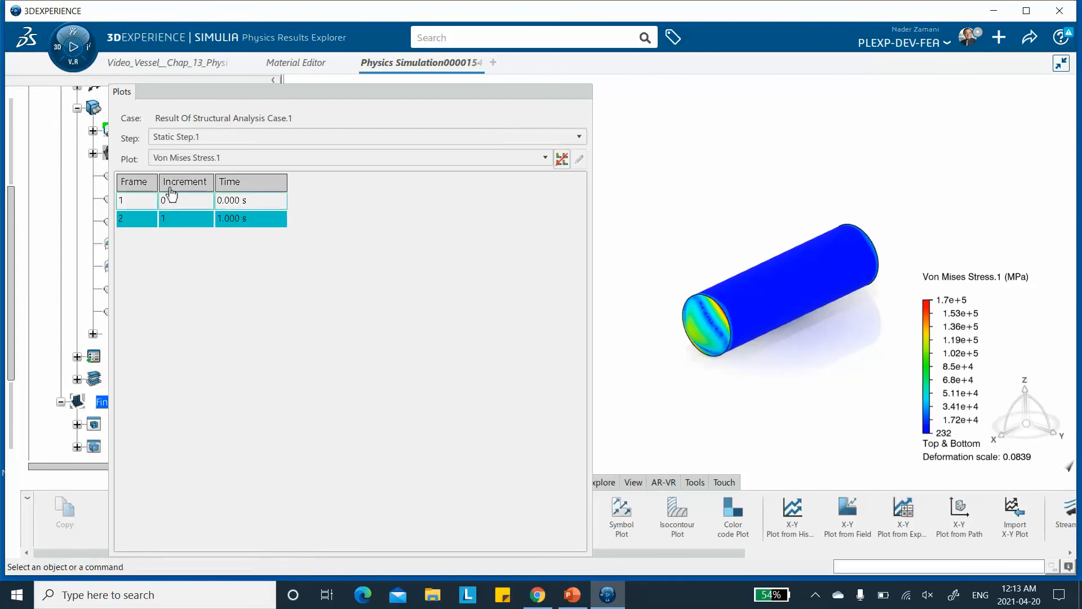
{"action": "left_click", "coordinate": [384, 95]}
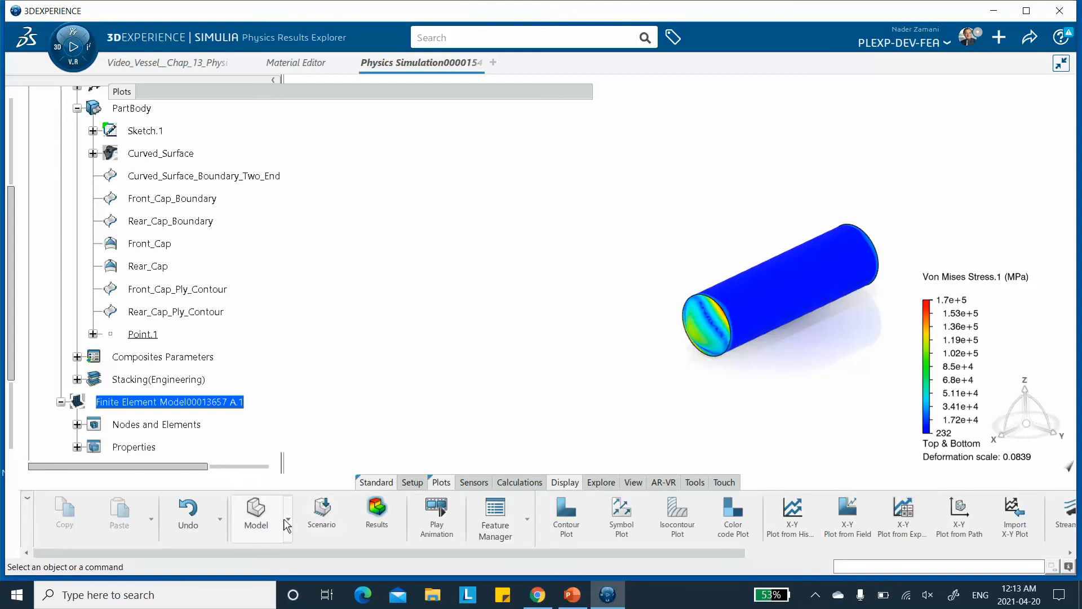
Return to the structural model creation workspace with the meshed vessel.
{"action": "left_click", "coordinate": [257, 525]}
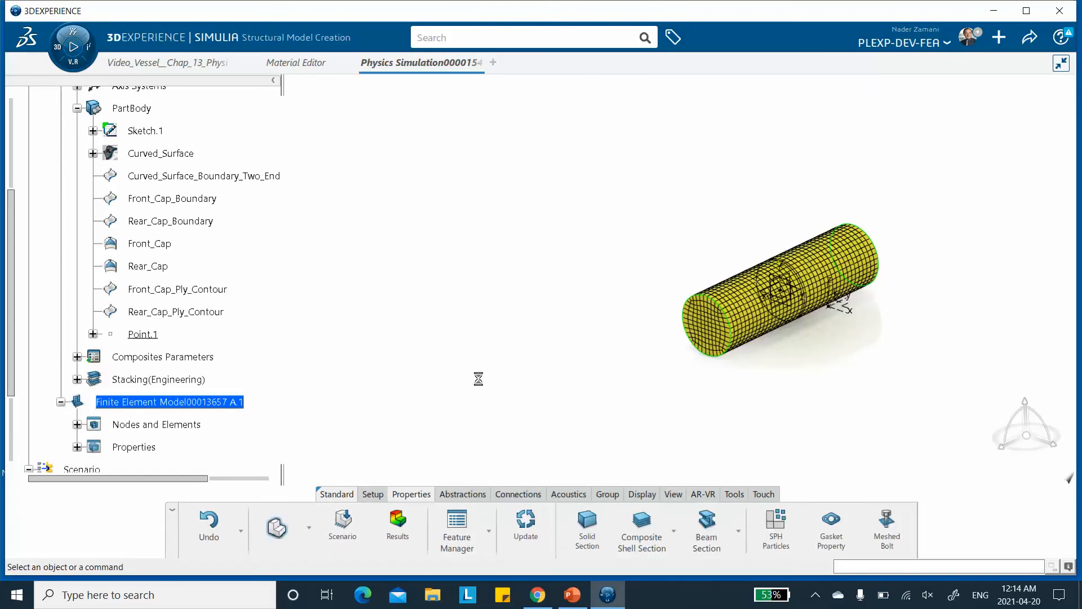
{"action": "middle_click_drag", "start_coordinate": [585, 354], "coordinate": [737, 302]}
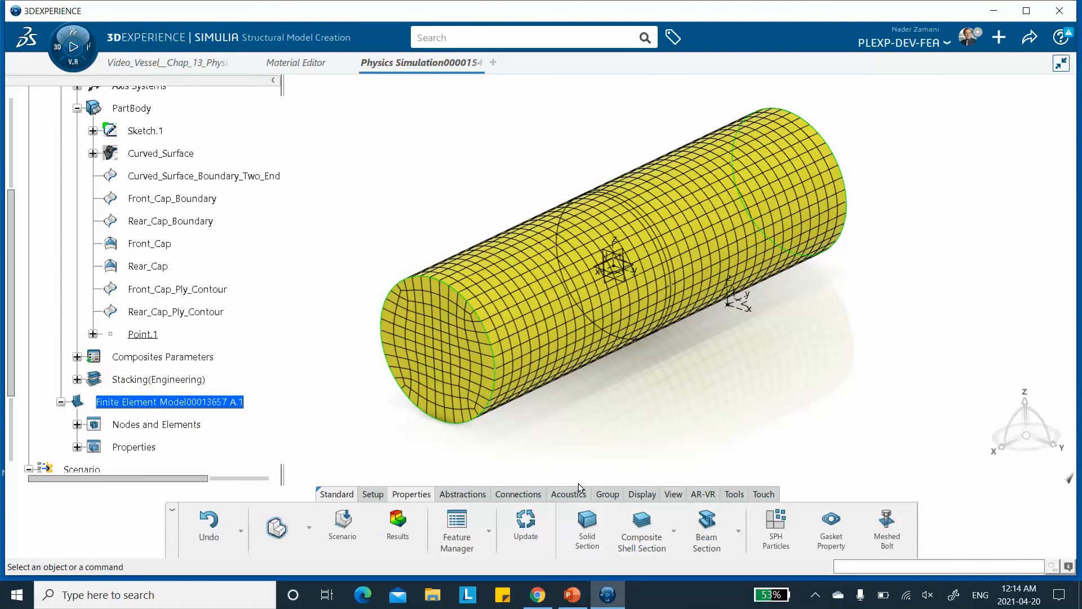
Try to create an element spatial group with a small box drawn on the vessel's middle.
{"action": "left_click", "coordinate": [607, 494]}
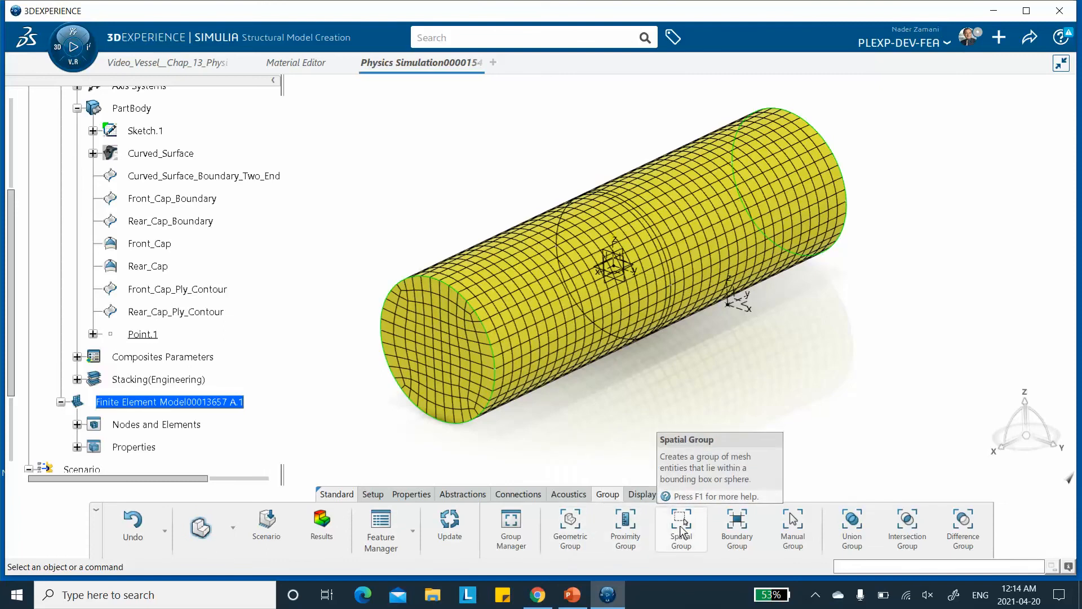
{"action": "left_click", "coordinate": [681, 525]}
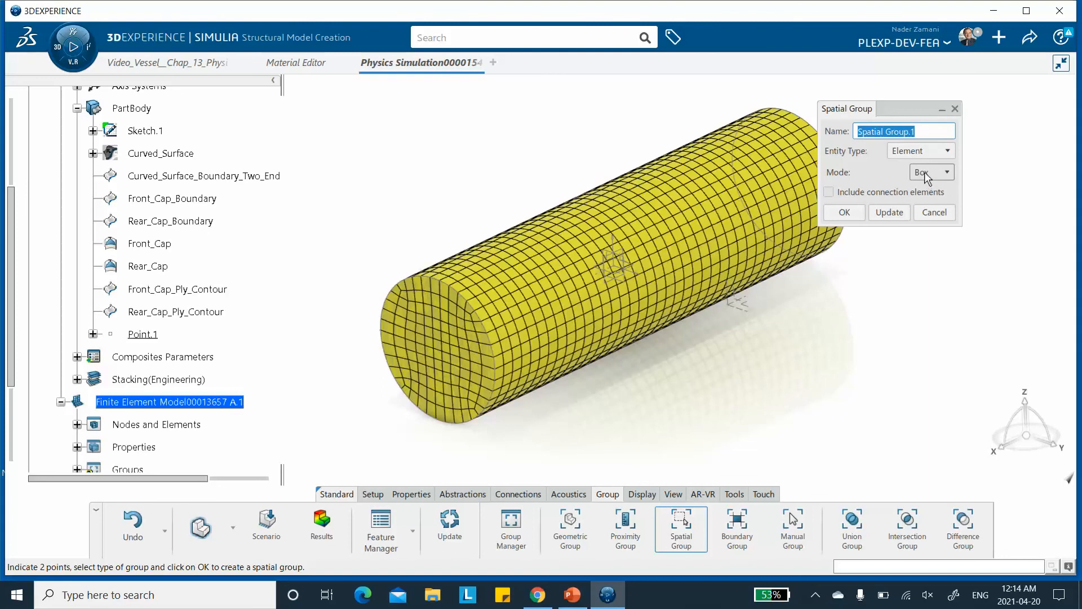
{"action": "left_click", "coordinate": [924, 153]}
{"action": "left_click", "coordinate": [923, 153]}
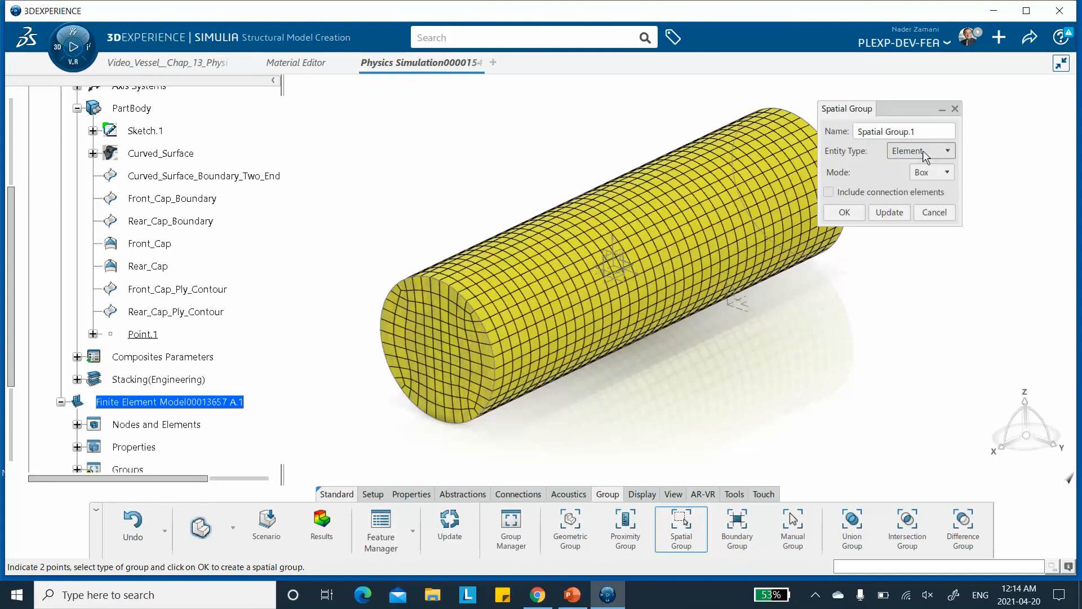
{"action": "left_click", "coordinate": [933, 179]}
{"action": "left_click", "coordinate": [931, 176]}
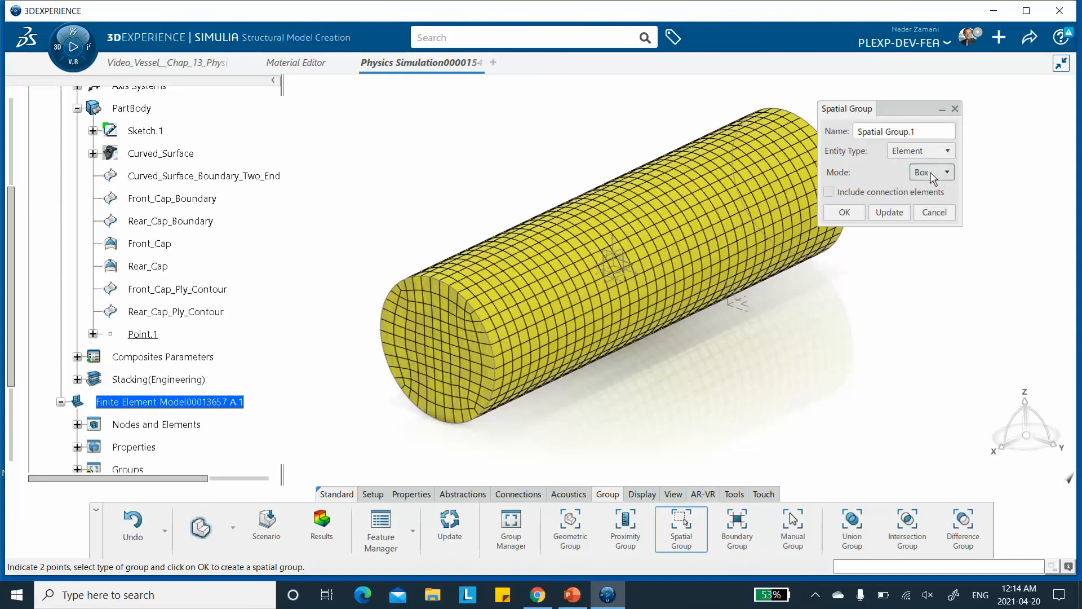
{"action": "left_click", "coordinate": [649, 234]}
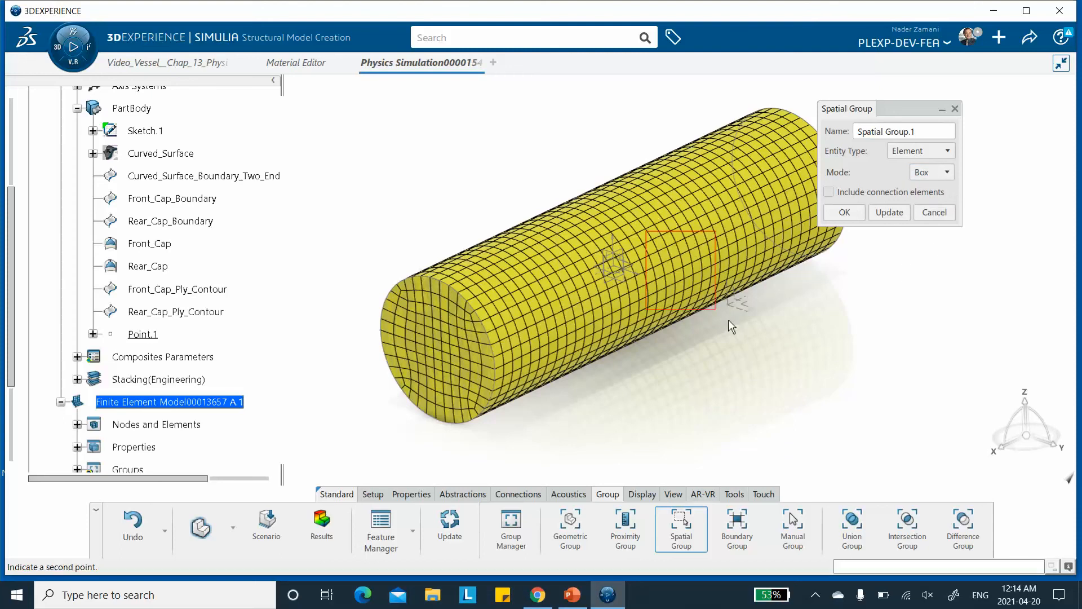
{"action": "left_click", "coordinate": [679, 285]}
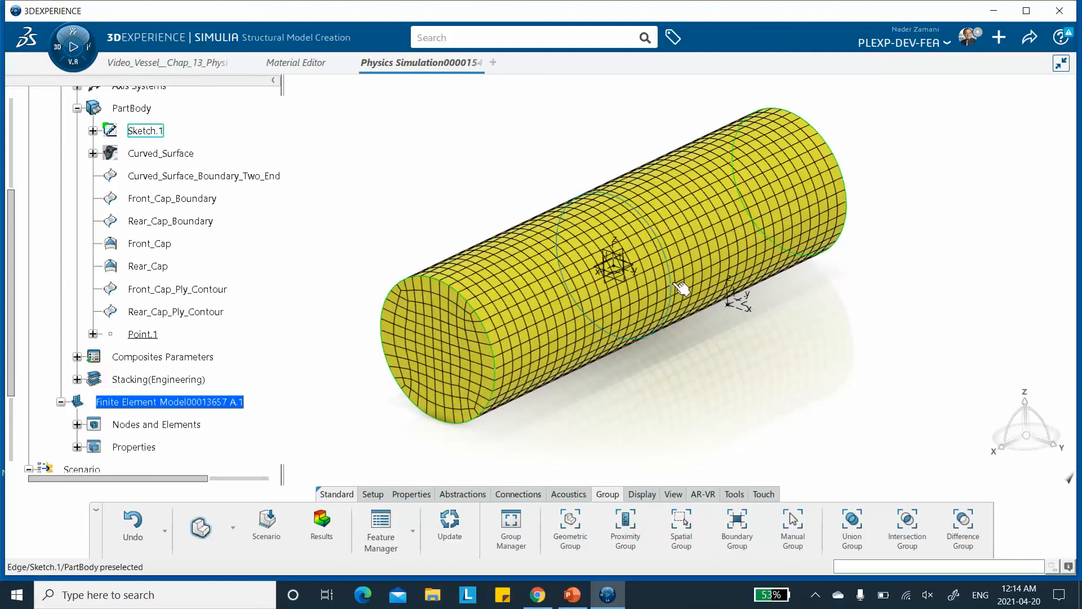
{"action": "left_click", "coordinate": [681, 526]}
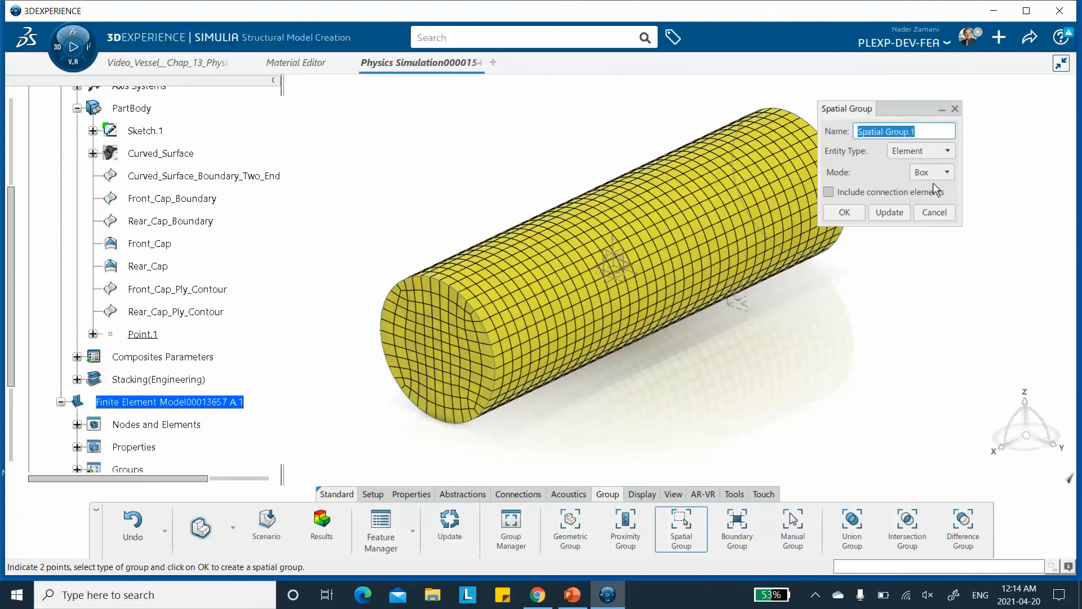
{"action": "left_click", "coordinate": [492, 166]}
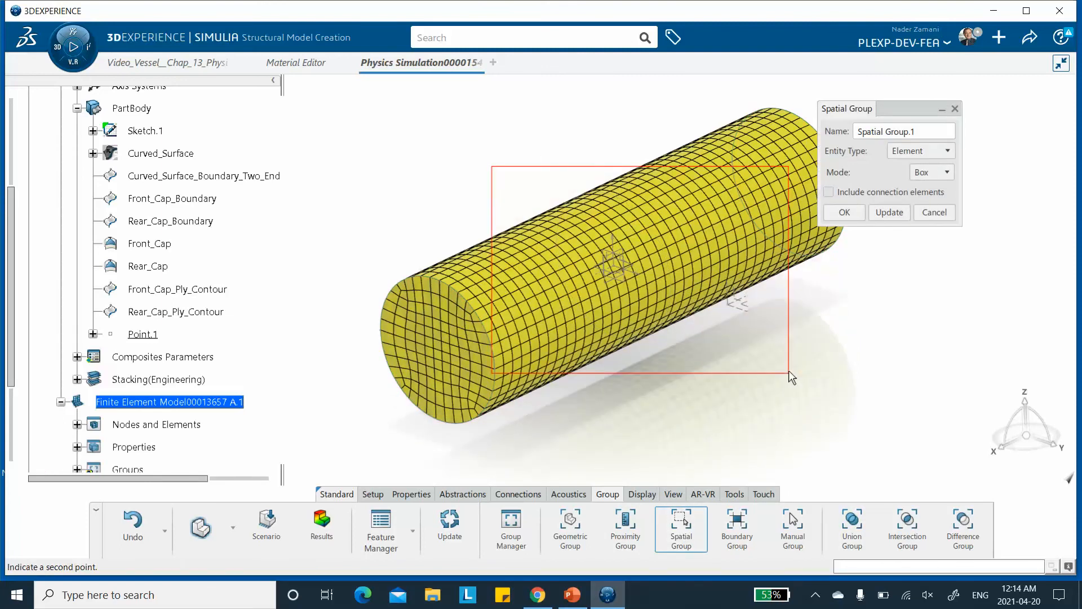
{"action": "left_click", "coordinate": [789, 372]}
{"action": "middle_click_drag", "start_coordinate": [551, 295], "coordinate": [598, 308]}
{"action": "left_click", "coordinate": [933, 213]}
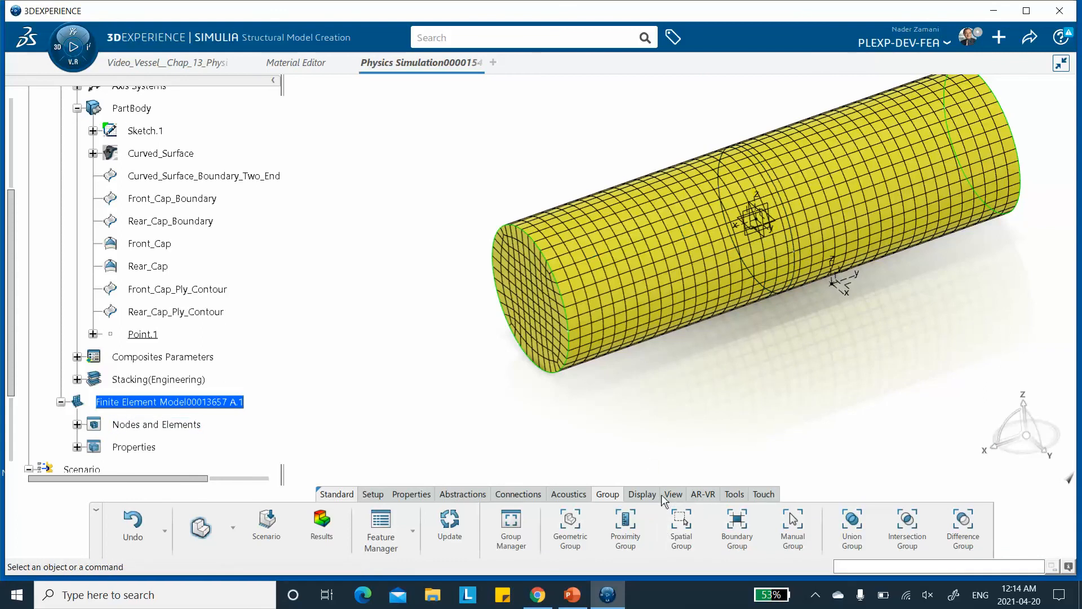
Set the view to the standard left view of the vessel.
{"action": "left_click", "coordinate": [672, 494]}
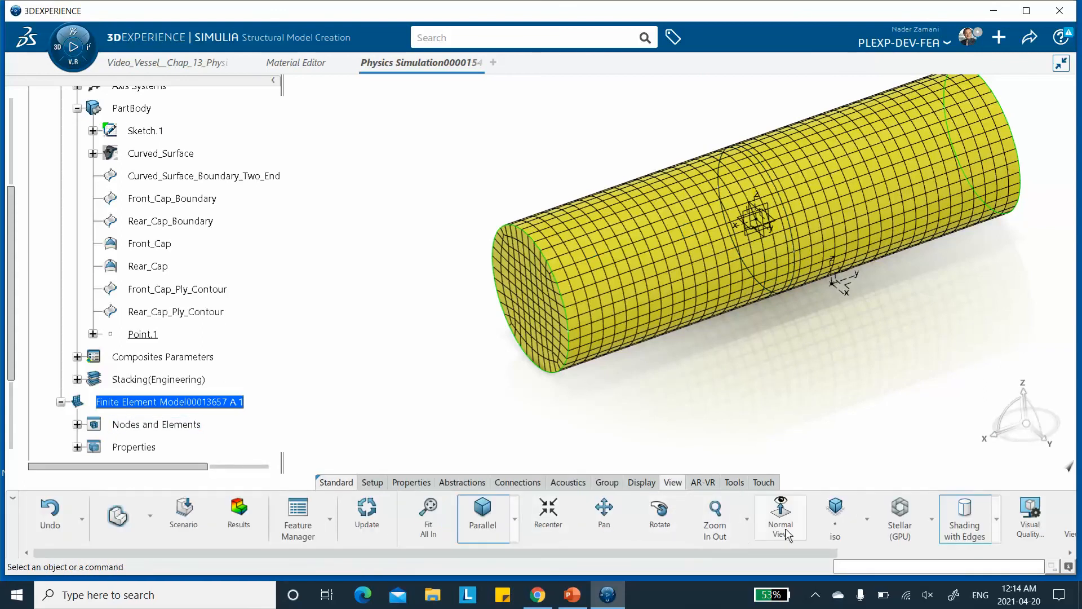
{"action": "left_click", "coordinate": [867, 519]}
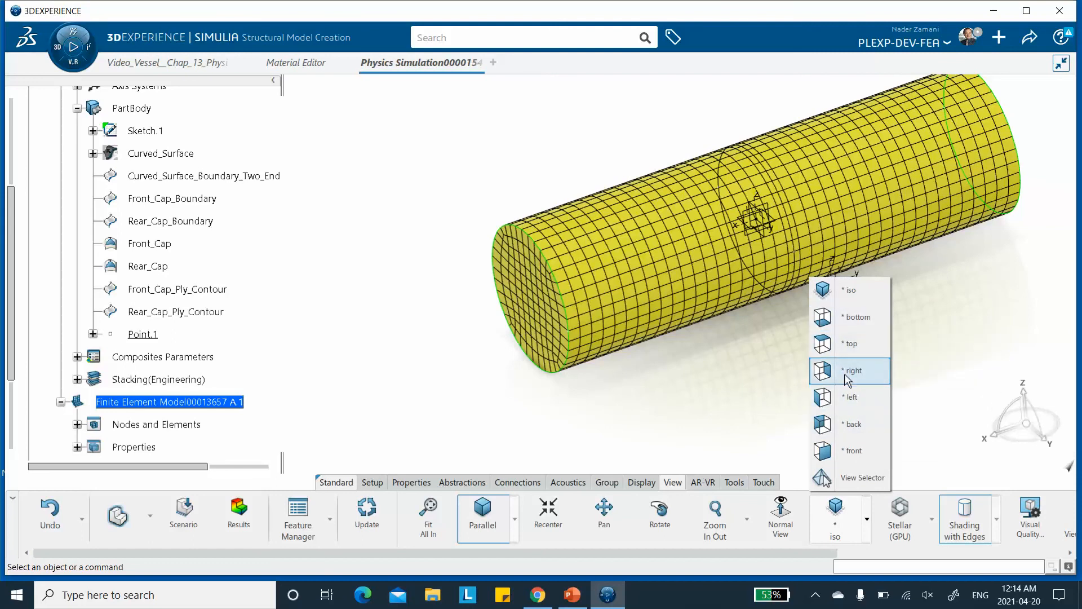
{"action": "left_click", "coordinate": [852, 397]}
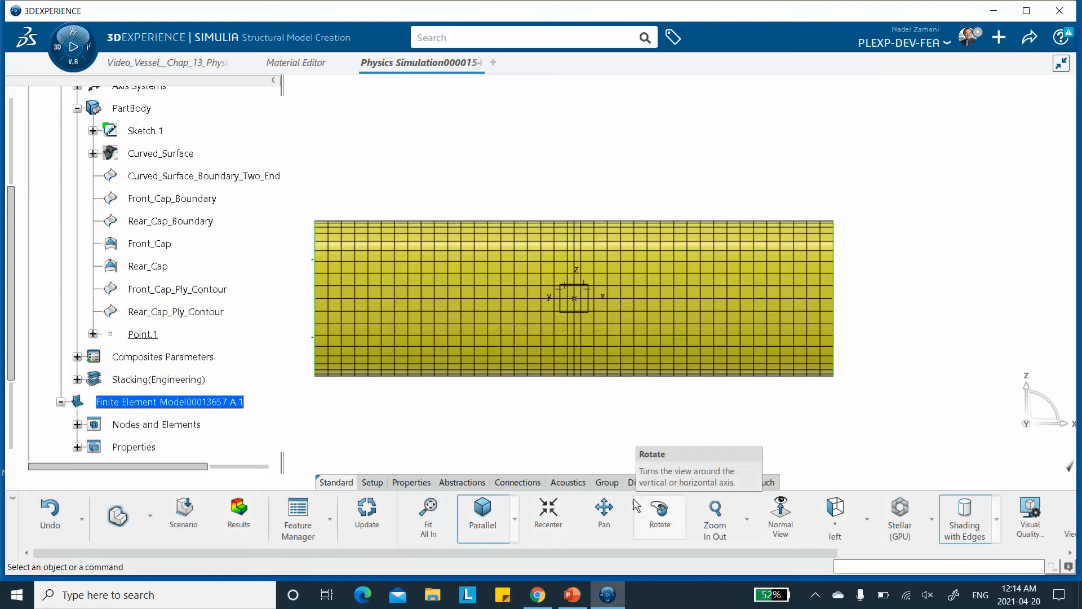
Create an element spatial group in Box mode, boxing the middle section of the vessel.
{"action": "left_click", "coordinate": [607, 483]}
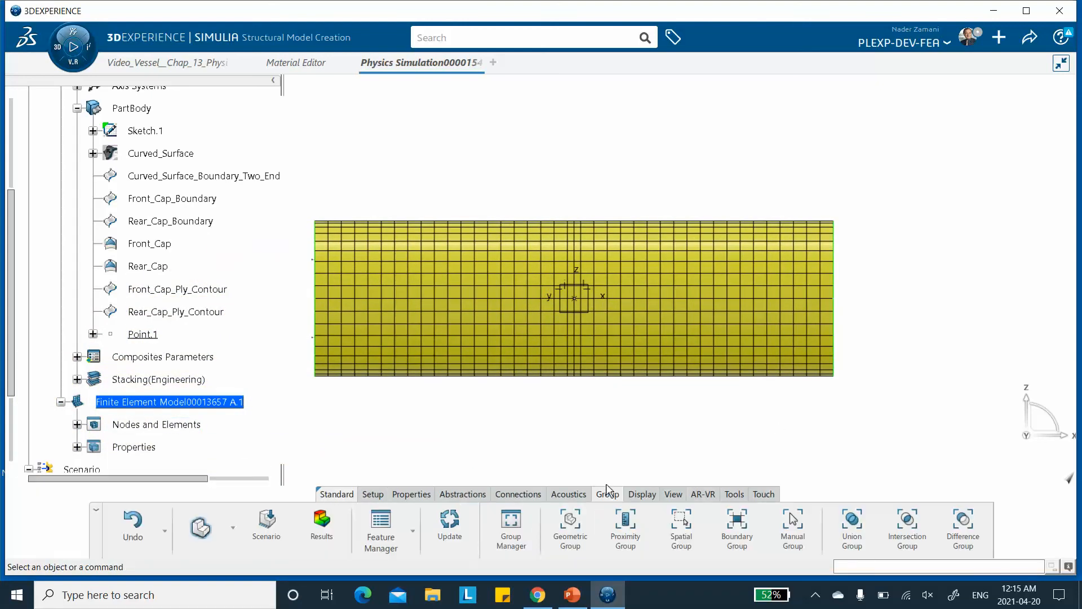
{"action": "left_click", "coordinate": [681, 520]}
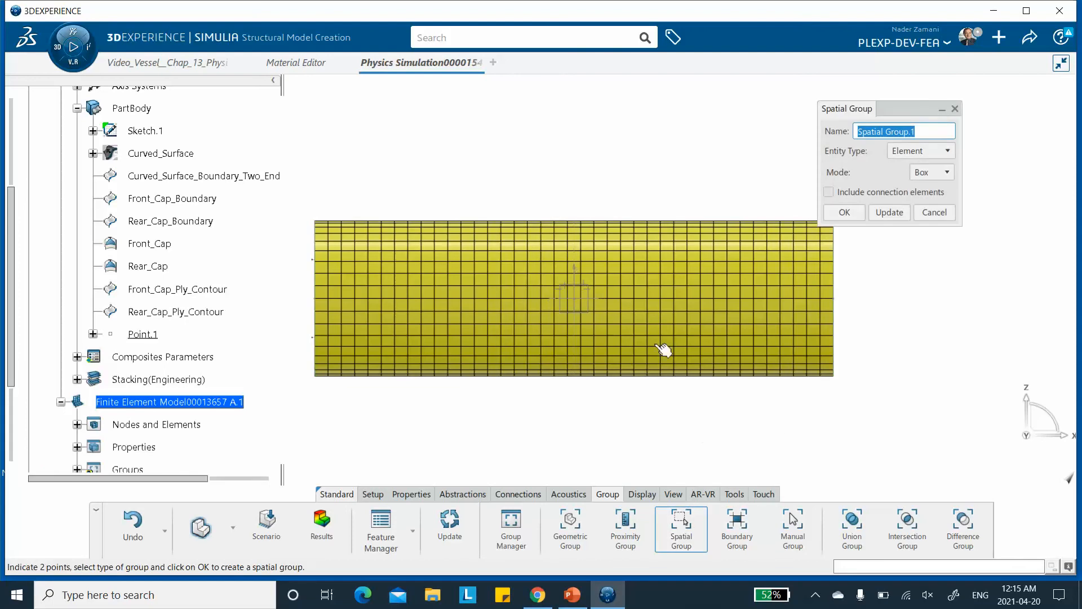
{"action": "left_click", "coordinate": [407, 156]}
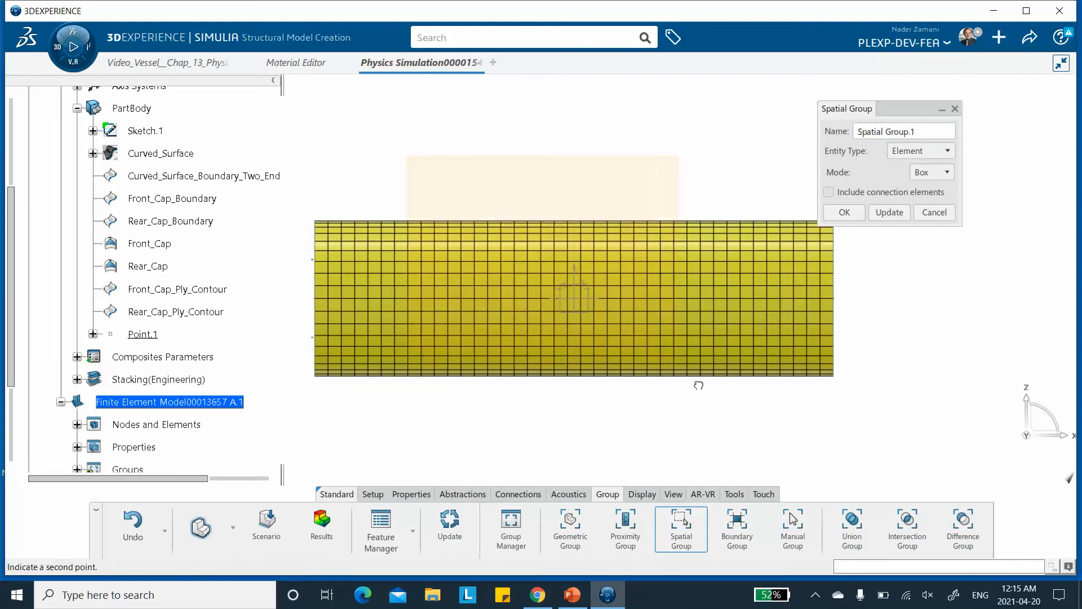
{"action": "left_click", "coordinate": [736, 418]}
{"action": "middle_click_drag", "start_coordinate": [604, 317], "coordinate": [704, 279]}
{"action": "middle_click_drag", "start_coordinate": [669, 355], "coordinate": [751, 337]}
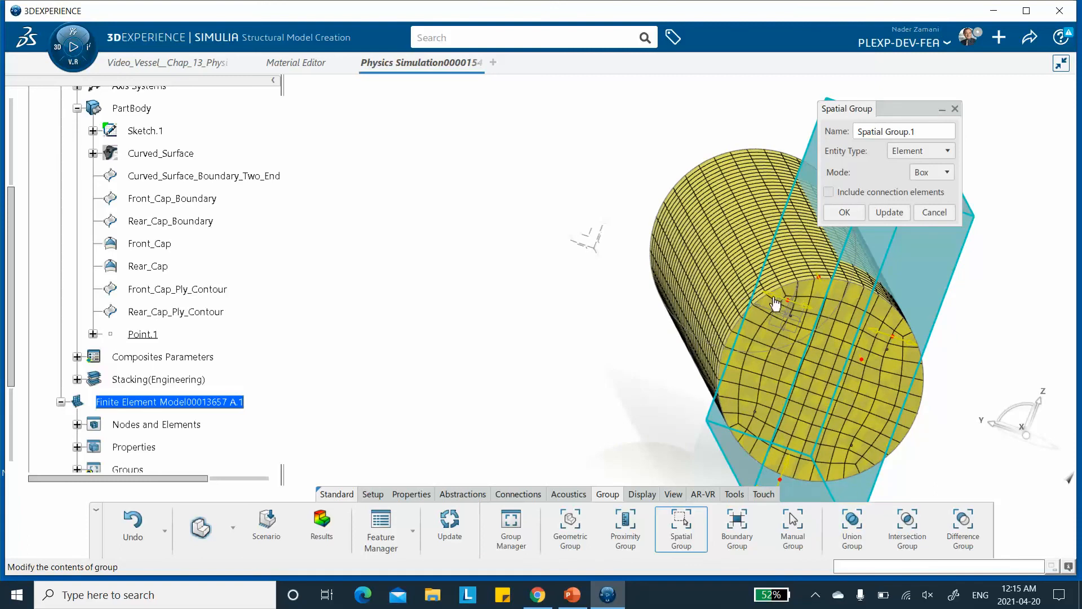
{"action": "middle_click_drag", "start_coordinate": [789, 302], "coordinate": [759, 292]}
{"action": "left_click", "coordinate": [842, 213]}
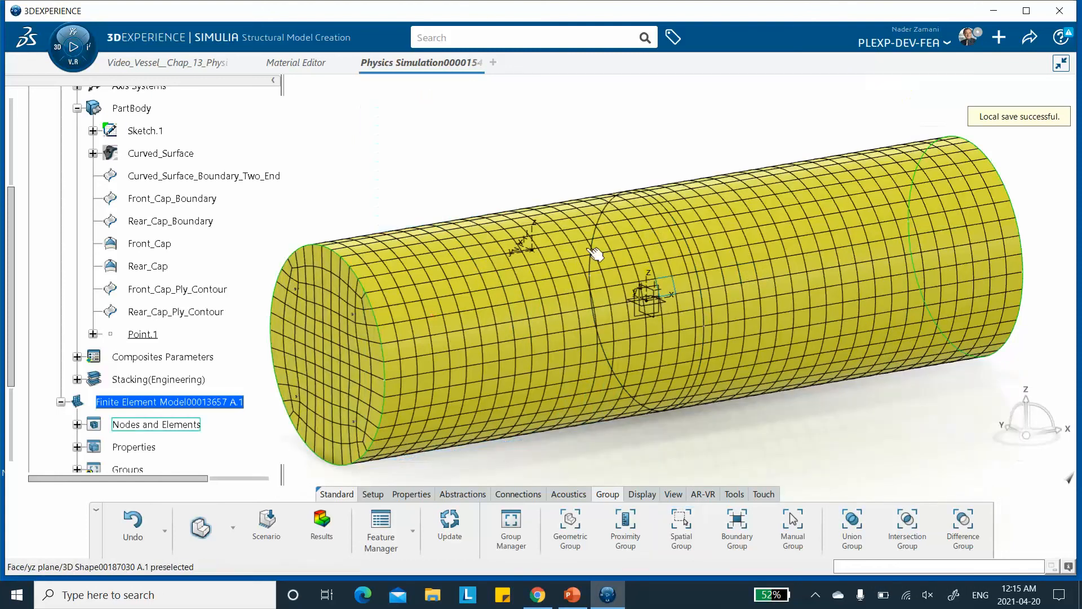
Open Spatial Group.1 in the model tree to inspect its contents, then cancel.
{"action": "scroll", "coordinate": [193, 162], "scroll_direction": "down", "scroll_amount": 5}
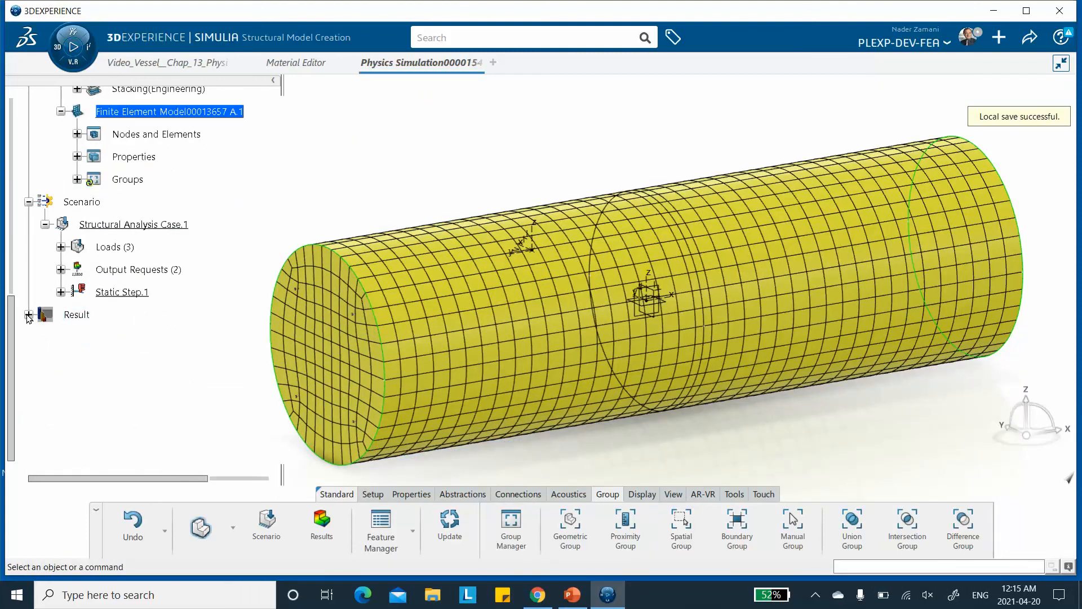
{"action": "left_click", "coordinate": [77, 180]}
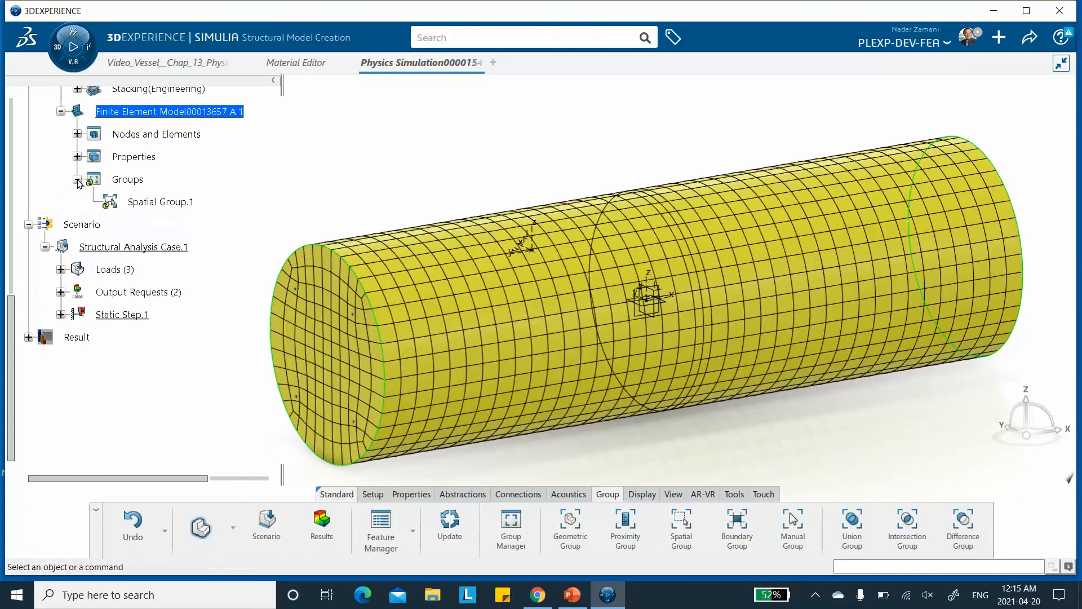
{"action": "double_click", "coordinate": [145, 203]}
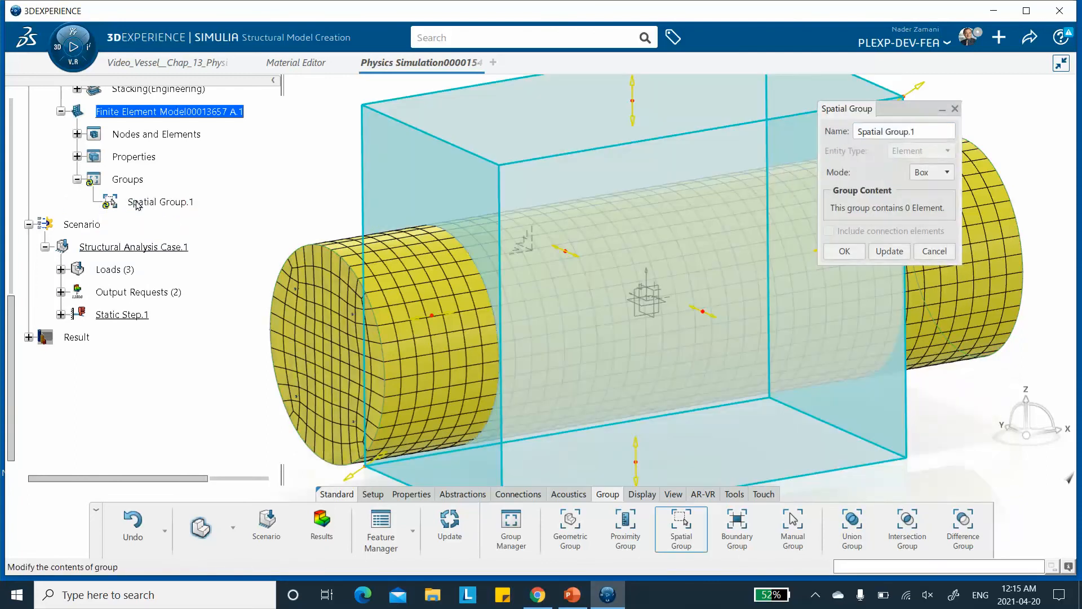
{"action": "left_click", "coordinate": [938, 254]}
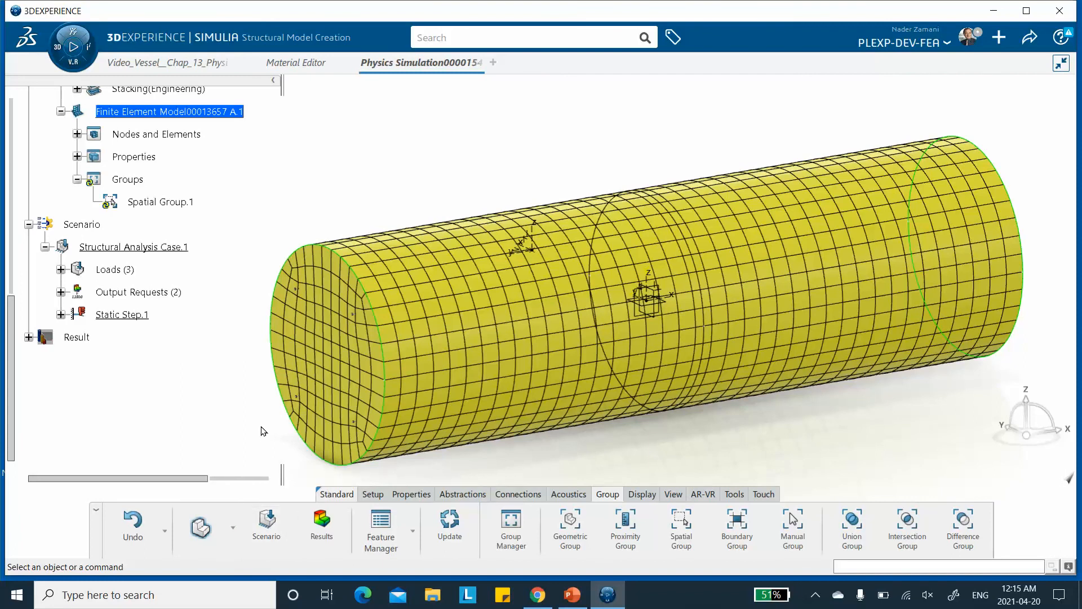
Rerun the structural simulation with local interactive execution and close the status report.
{"action": "left_click", "coordinate": [266, 521]}
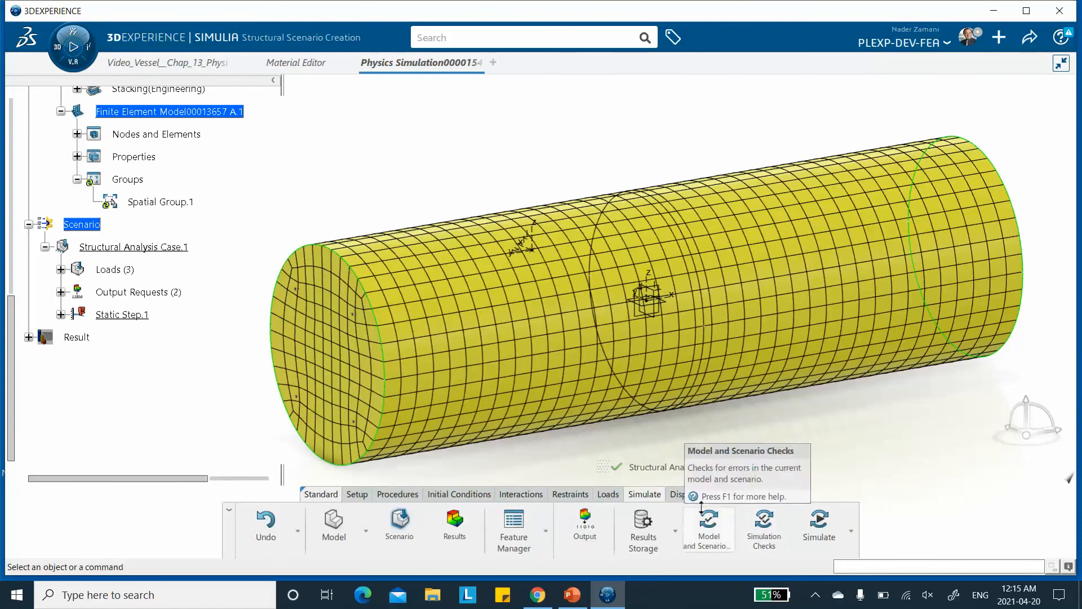
{"action": "left_click", "coordinate": [820, 527]}
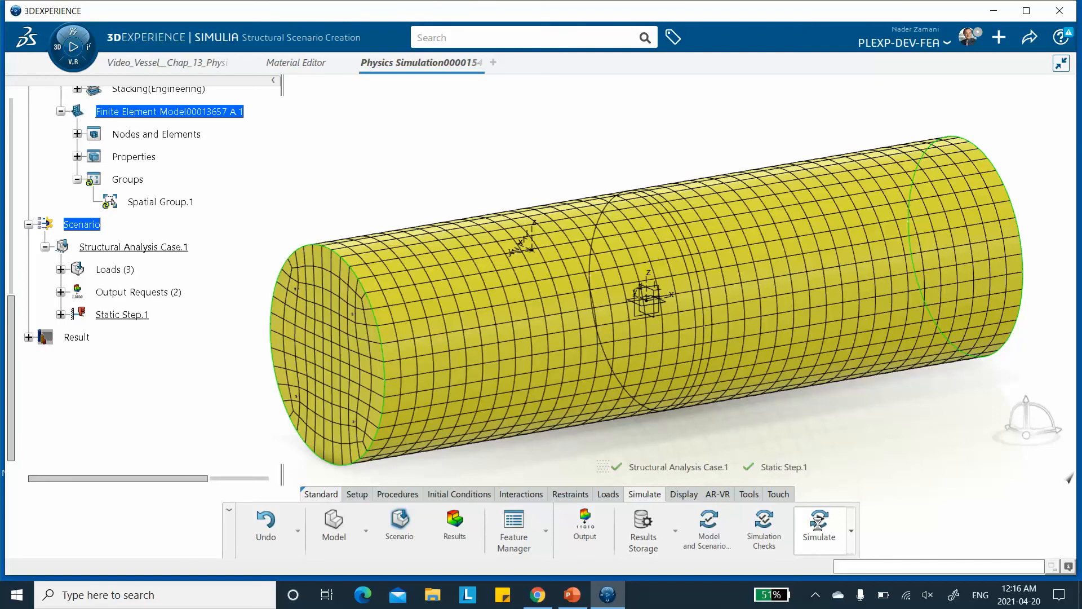
{"action": "left_click", "coordinate": [818, 524]}
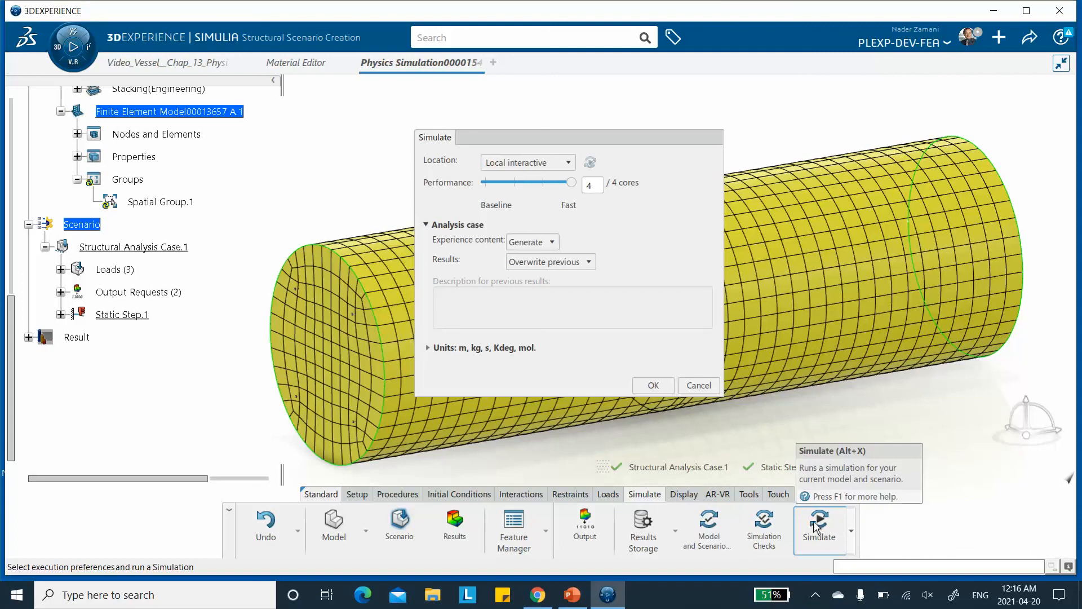
{"action": "left_click", "coordinate": [654, 386]}
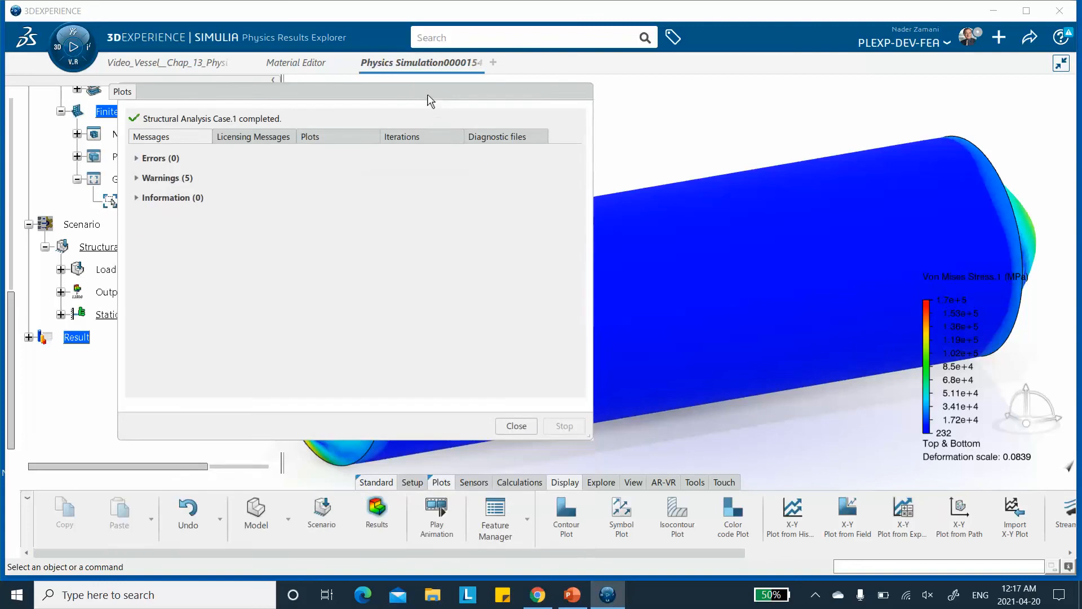
{"action": "left_click", "coordinate": [516, 425]}
{"action": "middle_click_drag", "start_coordinate": [650, 240], "coordinate": [599, 255]}
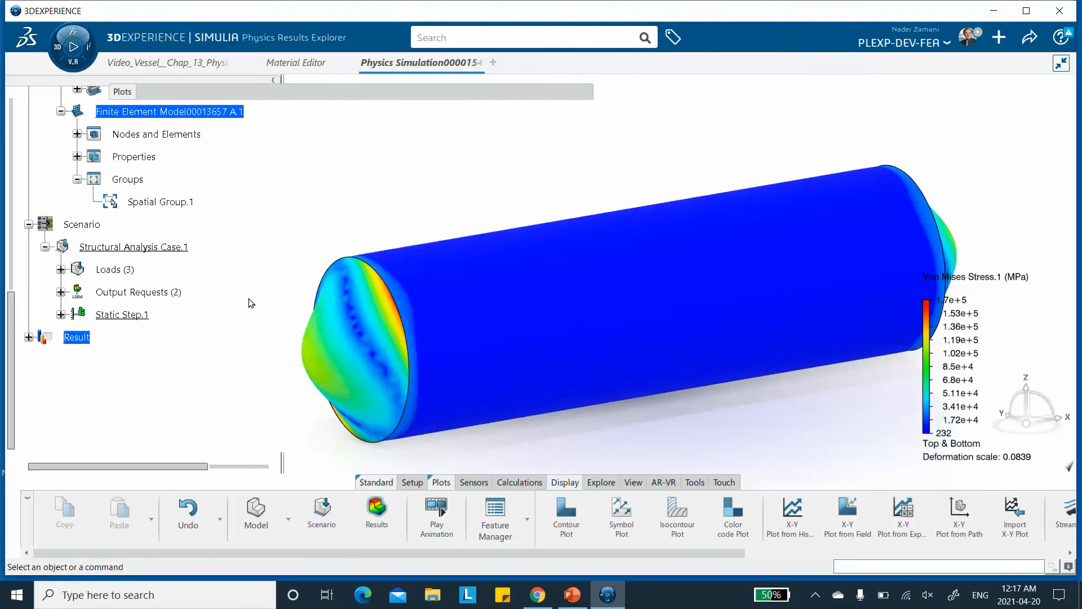
Open the default display group of the results and replace its content with the FEM group Spatial Group.1.
{"action": "left_click", "coordinate": [28, 337]}
{"action": "left_click", "coordinate": [44, 360]}
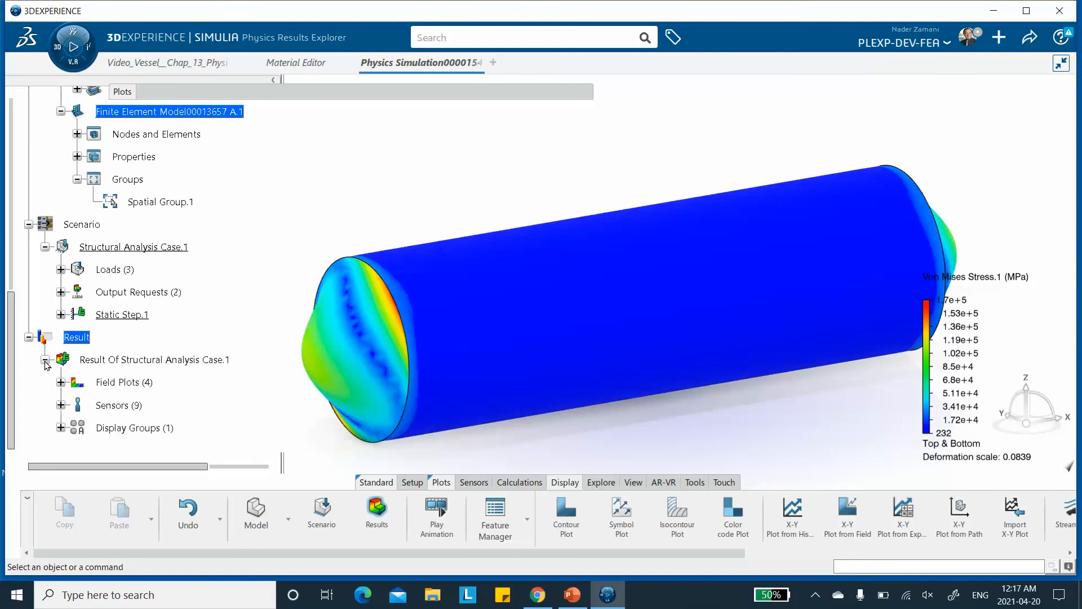
{"action": "scroll", "coordinate": [113, 395], "scroll_direction": "down", "scroll_amount": 1}
{"action": "left_click", "coordinate": [61, 380]}
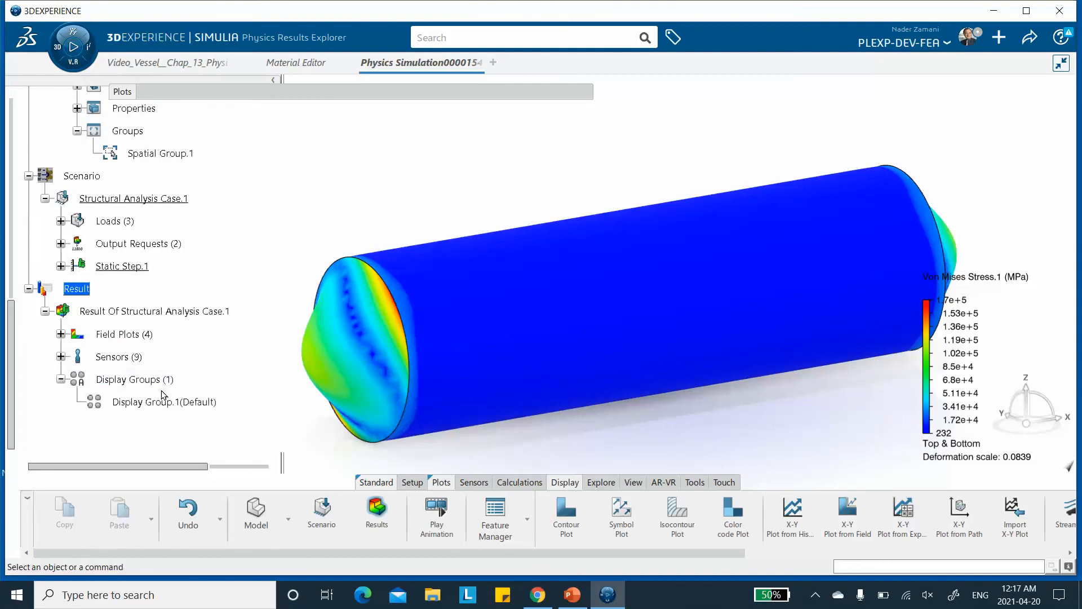
{"action": "left_click", "coordinate": [162, 404]}
{"action": "double_click", "coordinate": [162, 404]}
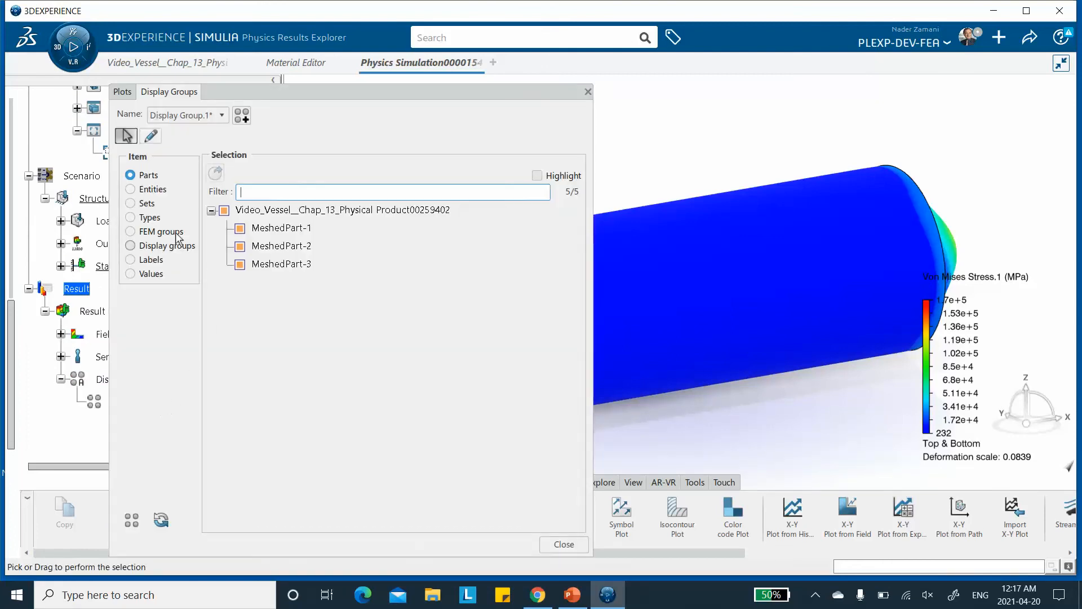
{"action": "left_click", "coordinate": [130, 232]}
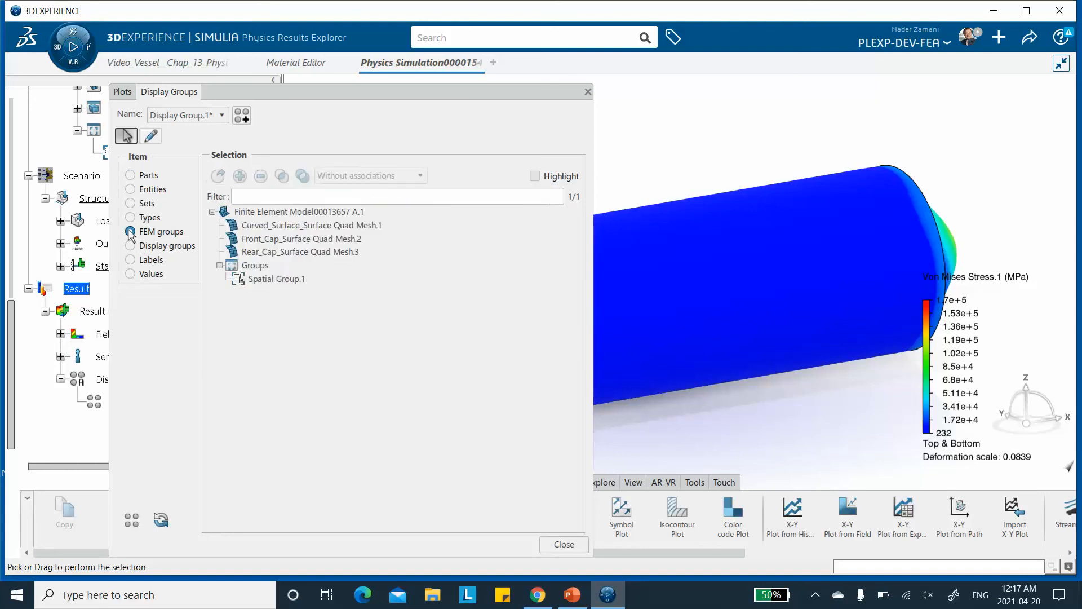
{"action": "left_click", "coordinate": [273, 279]}
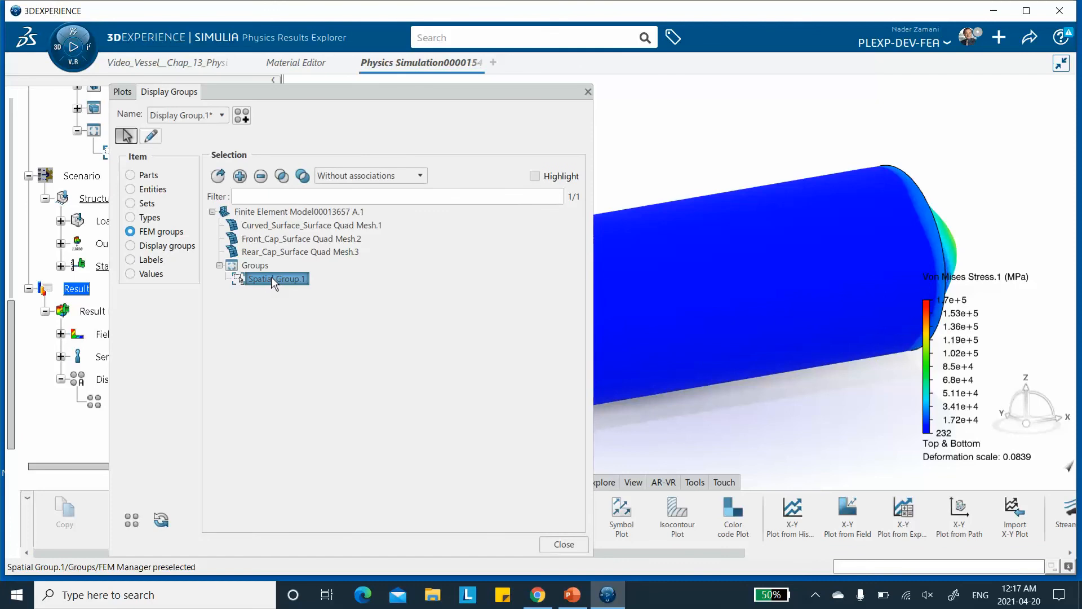
{"action": "left_click_drag", "start_coordinate": [331, 94], "coordinate": [649, 114]}
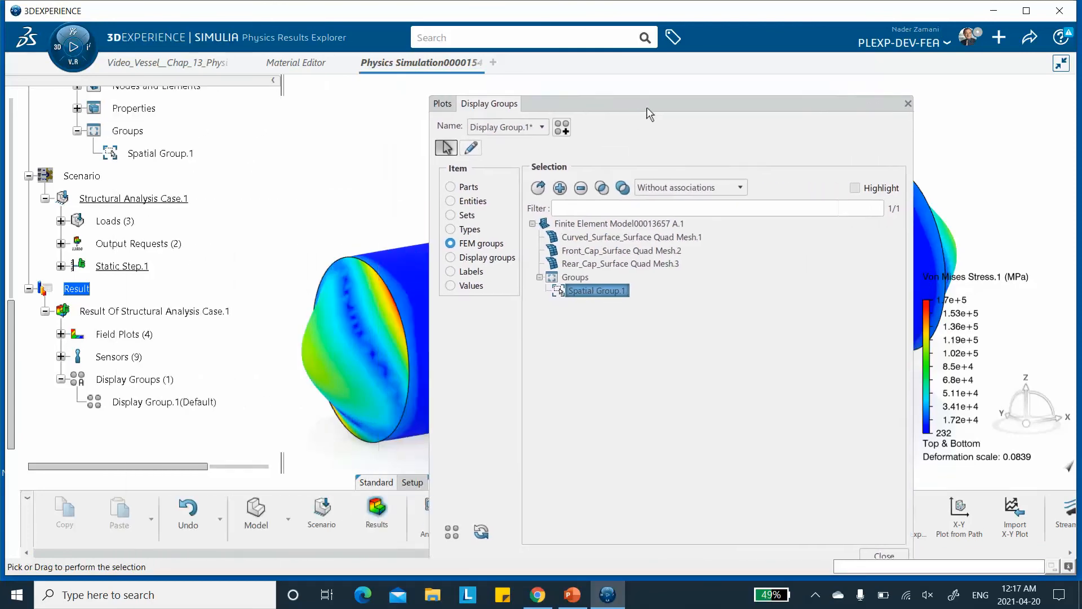
{"action": "left_click", "coordinate": [545, 176]}
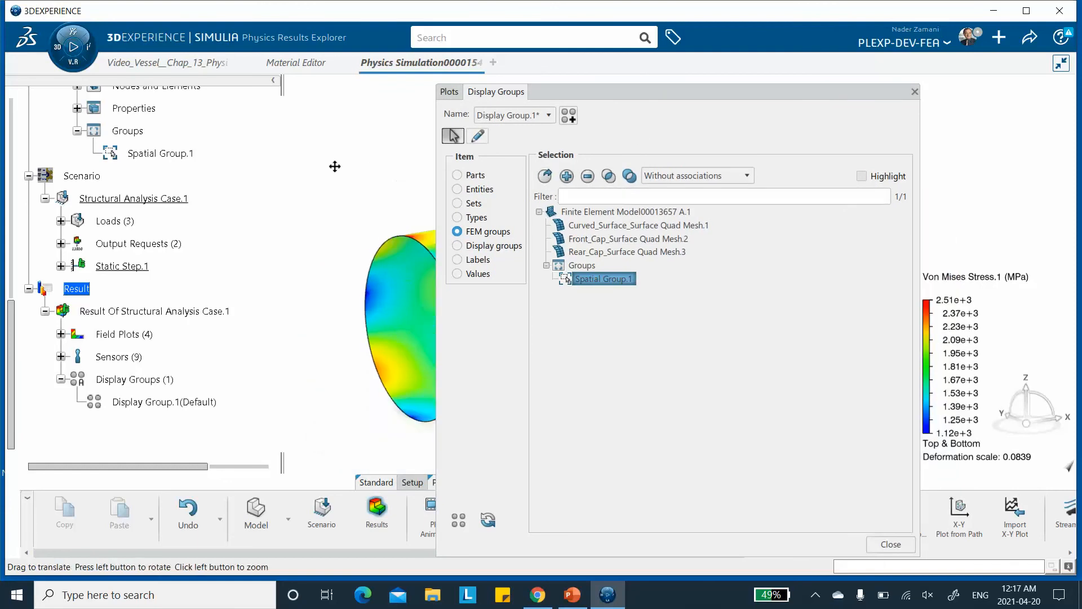
Rotate and inspect the stress contour shown on the vessel's middle section.
{"action": "left_click_drag", "start_coordinate": [584, 95], "coordinate": [743, 113]}
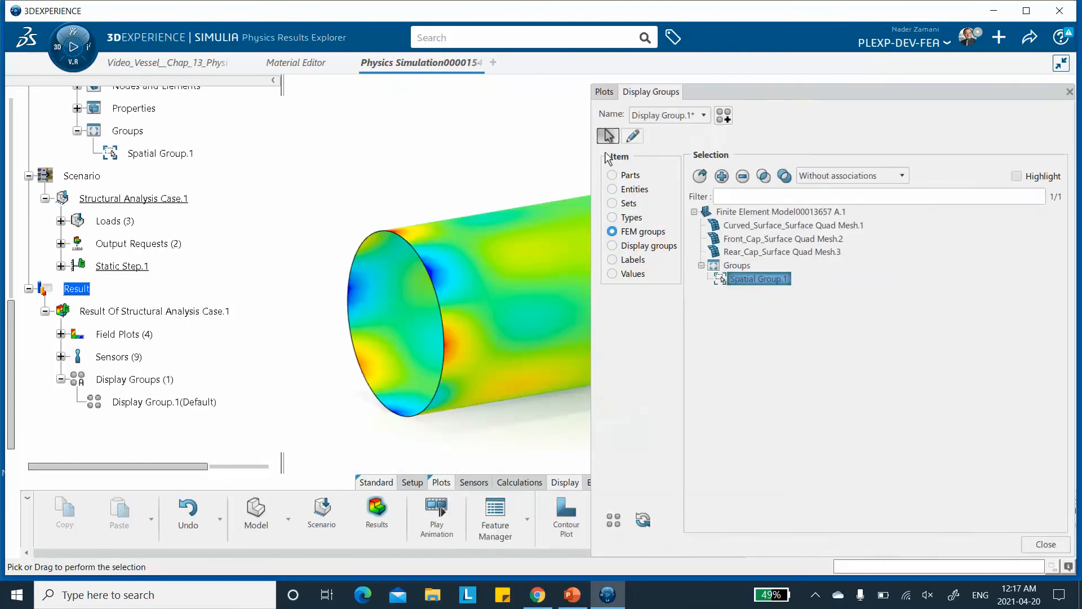
{"action": "left_click", "coordinate": [429, 145]}
{"action": "middle_click_drag", "start_coordinate": [485, 153], "coordinate": [442, 182]}
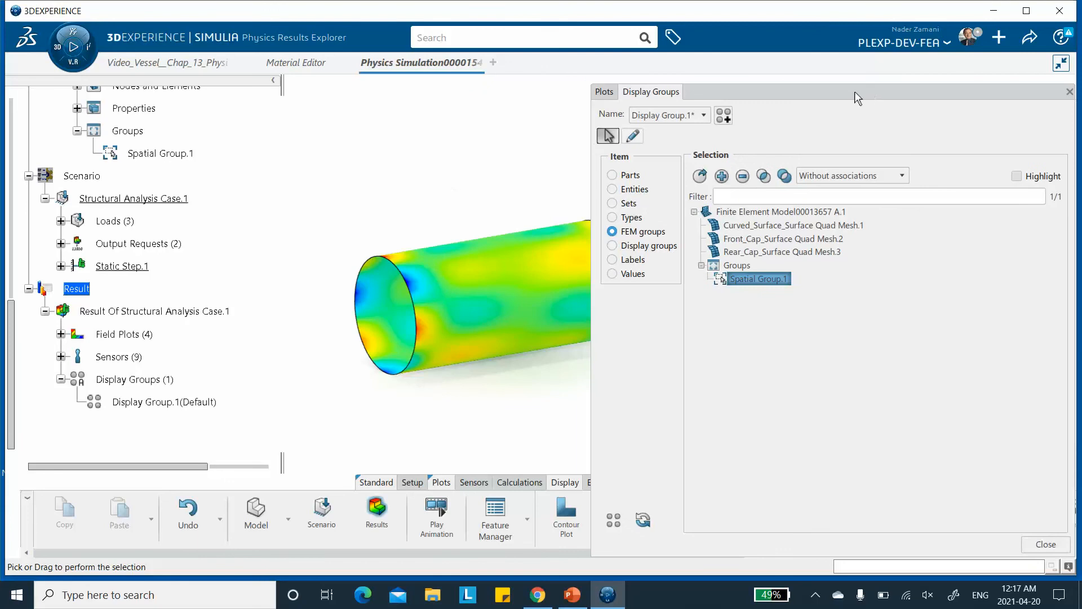
{"action": "left_click_drag", "start_coordinate": [820, 96], "coordinate": [383, 95]}
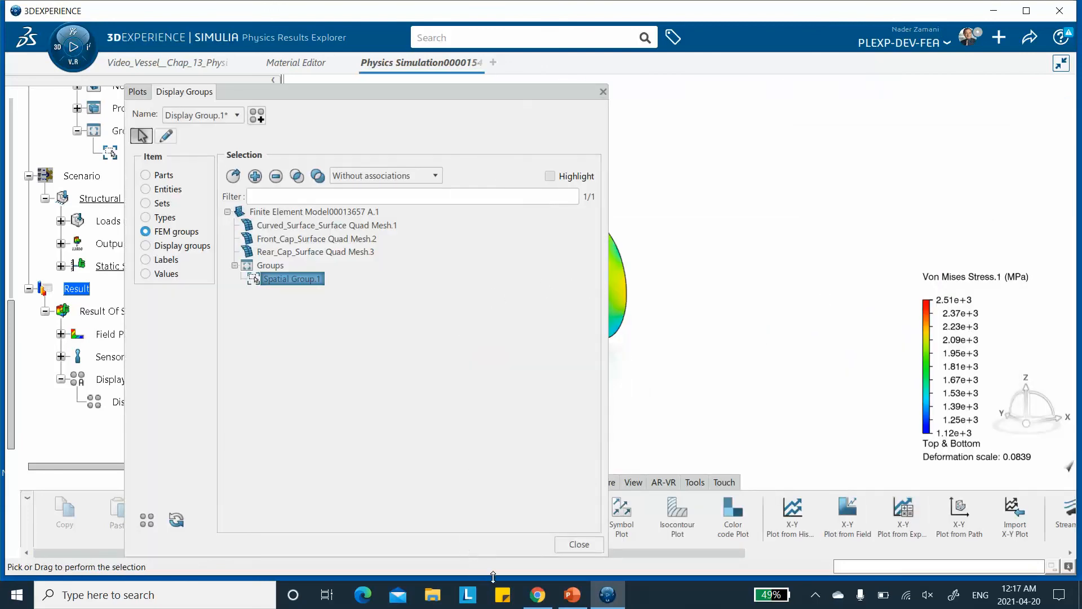
{"action": "left_click_drag", "start_coordinate": [506, 556], "coordinate": [506, 361]}
{"action": "left_click_drag", "start_coordinate": [299, 97], "coordinate": [766, 95]}
{"action": "middle_click_drag", "start_coordinate": [555, 159], "coordinate": [483, 195]}
{"action": "left_click_drag", "start_coordinate": [797, 87], "coordinate": [857, 289]}
{"action": "left_click_drag", "start_coordinate": [928, 183], "coordinate": [369, 173]}
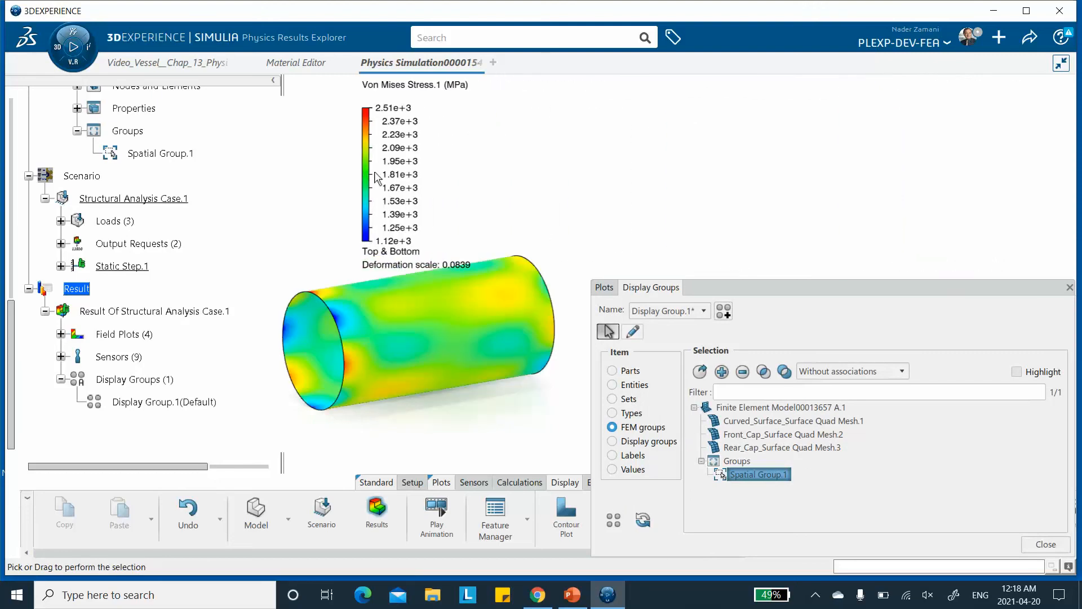
{"action": "left_click_drag", "start_coordinate": [780, 289], "coordinate": [763, 147]}
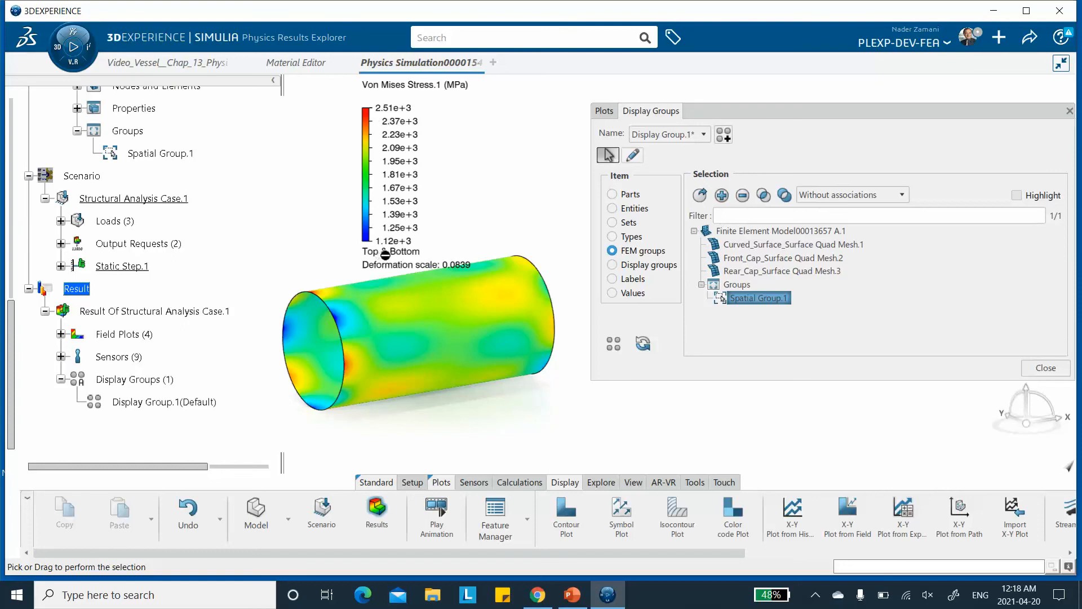
{"action": "left_click_drag", "start_coordinate": [778, 111], "coordinate": [766, 110]}
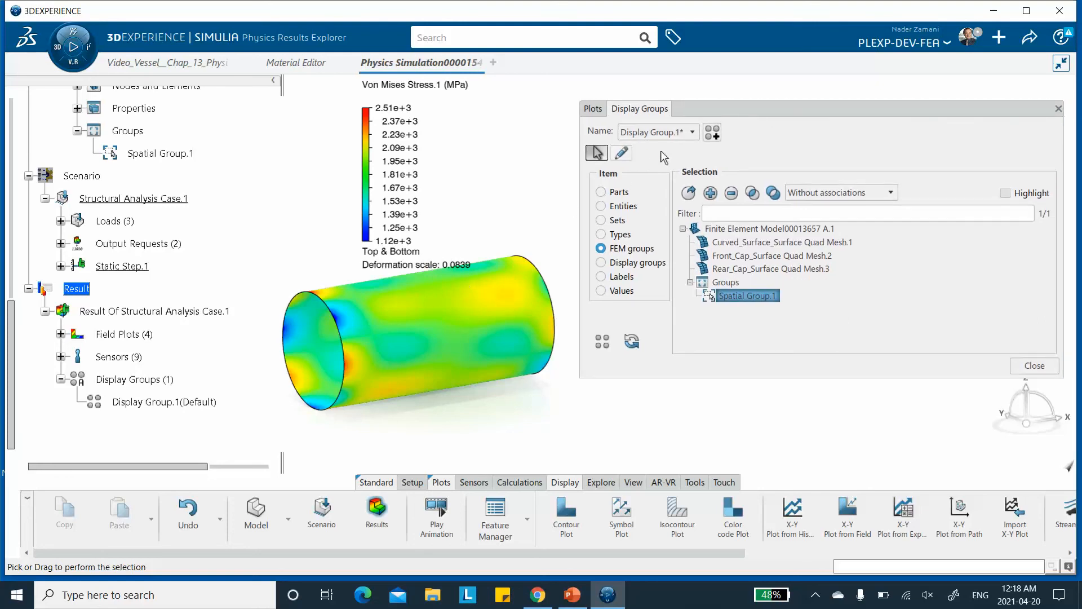
Reset the display group to show the entire vessel and close the display group dialog.
{"action": "left_click", "coordinate": [437, 338]}
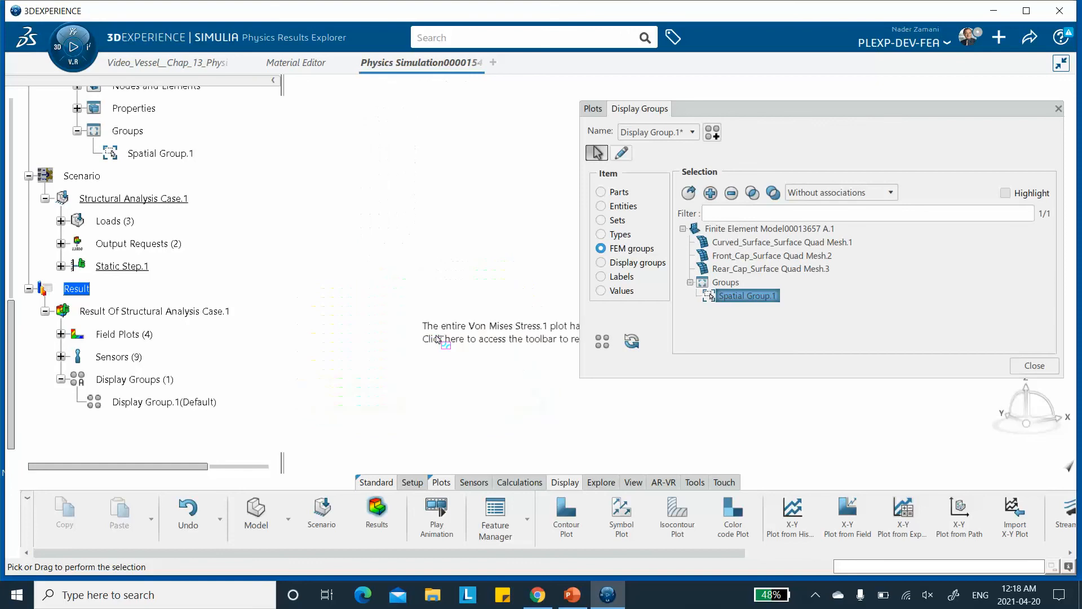
{"action": "left_click", "coordinate": [602, 341]}
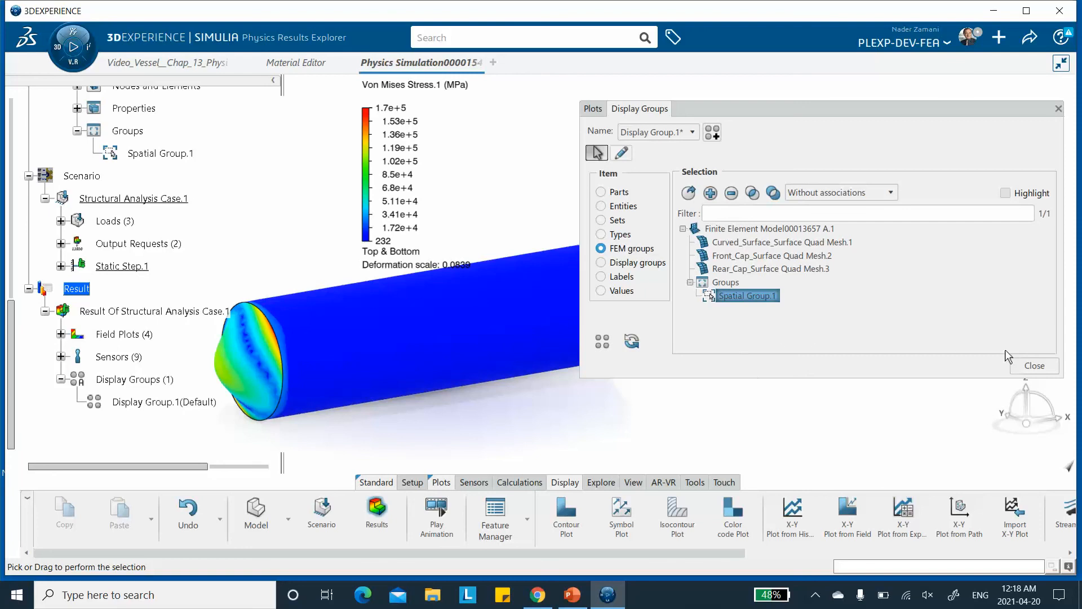
{"action": "left_click", "coordinate": [1034, 365]}
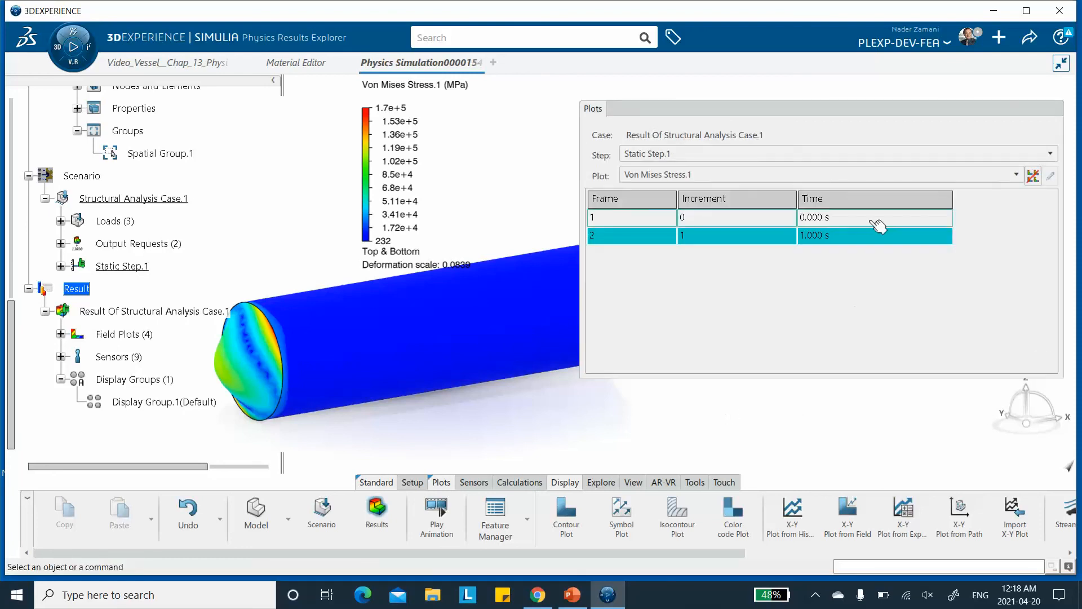
Edit the Von Mises stress contour plot to use the Curved_Surface_90/Sequence.3 ply at the Bottom location.
{"action": "left_click", "coordinate": [843, 109]}
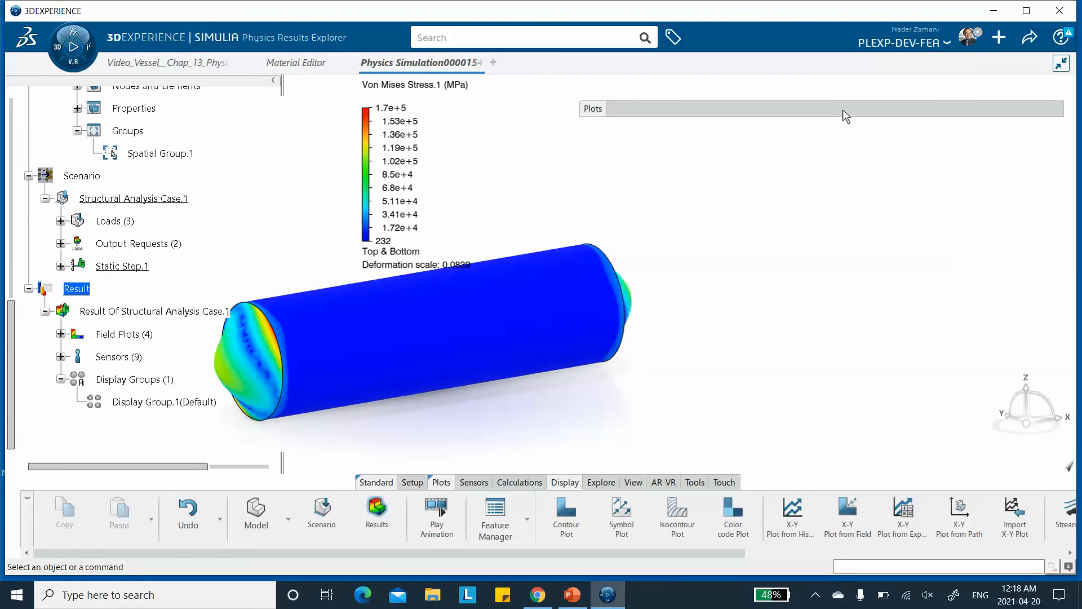
{"action": "double_click", "coordinate": [433, 337]}
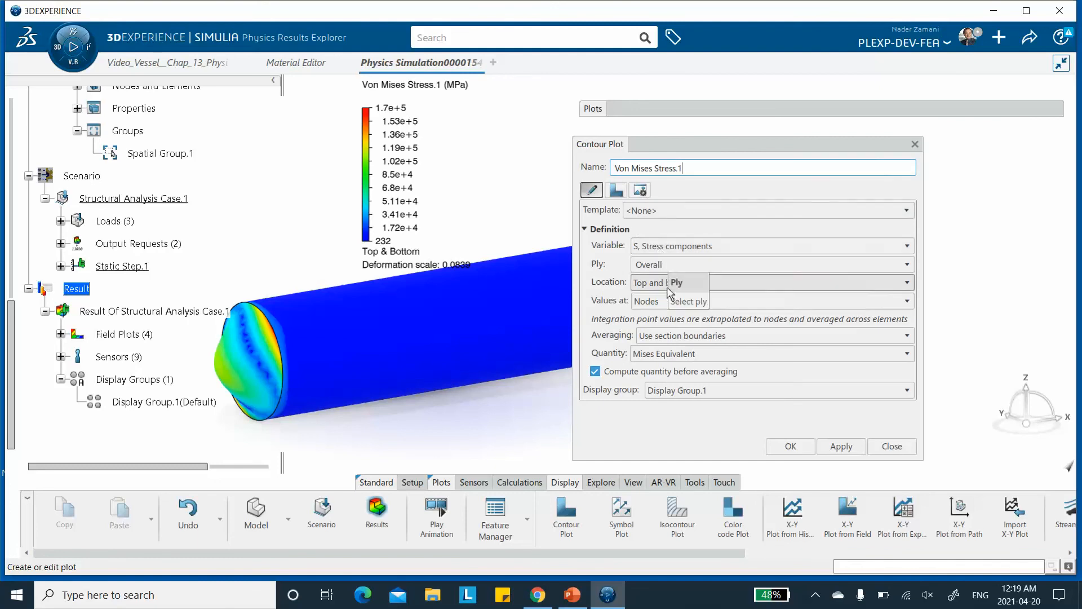
{"action": "left_click", "coordinate": [660, 266]}
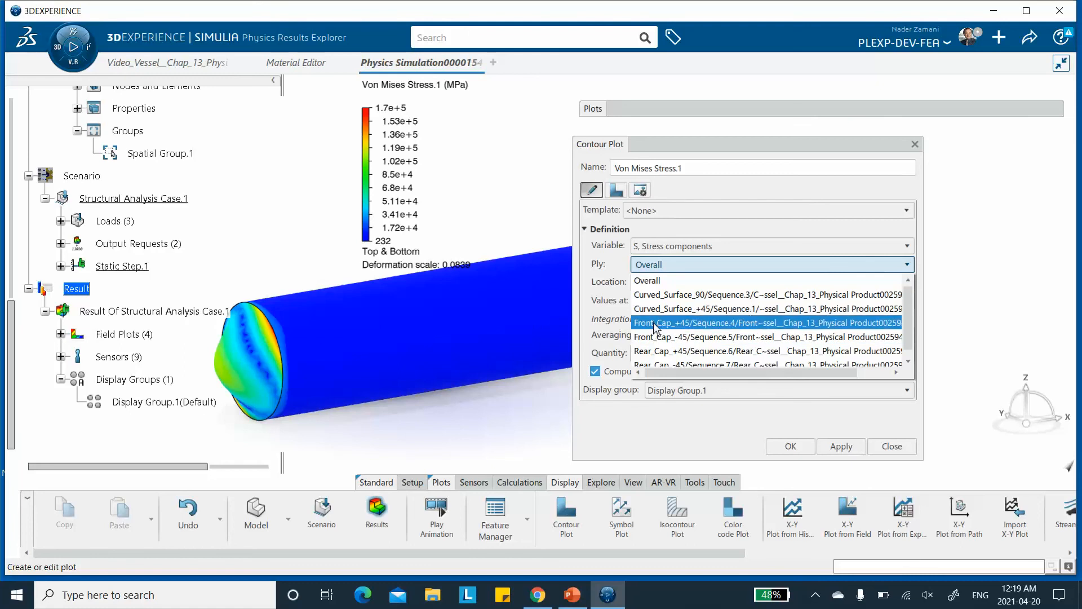
{"action": "left_click", "coordinate": [659, 294]}
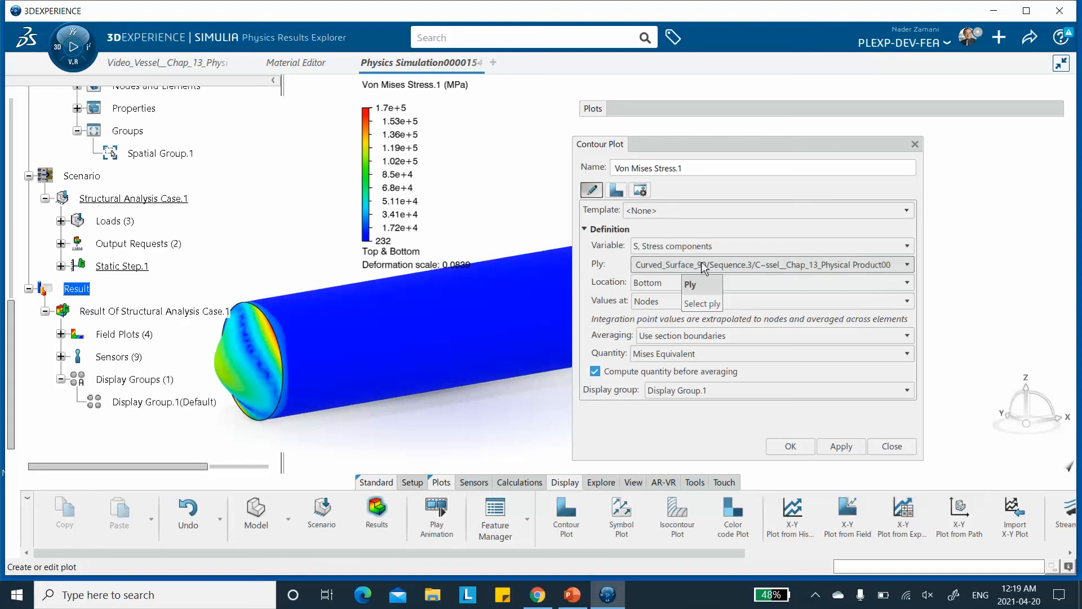
{"action": "left_click", "coordinate": [658, 285]}
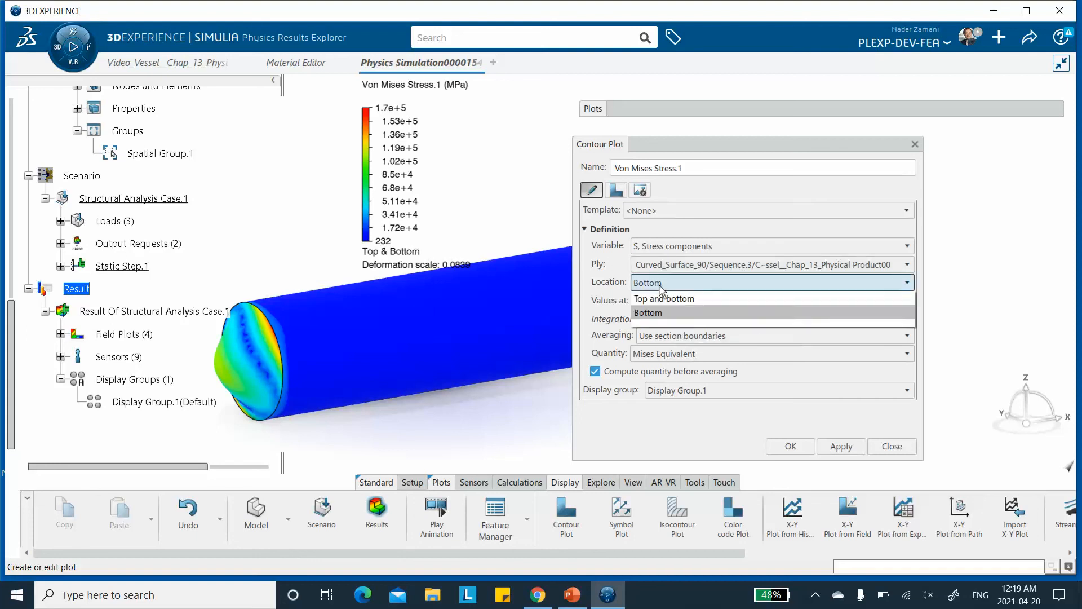
{"action": "left_click", "coordinate": [660, 287]}
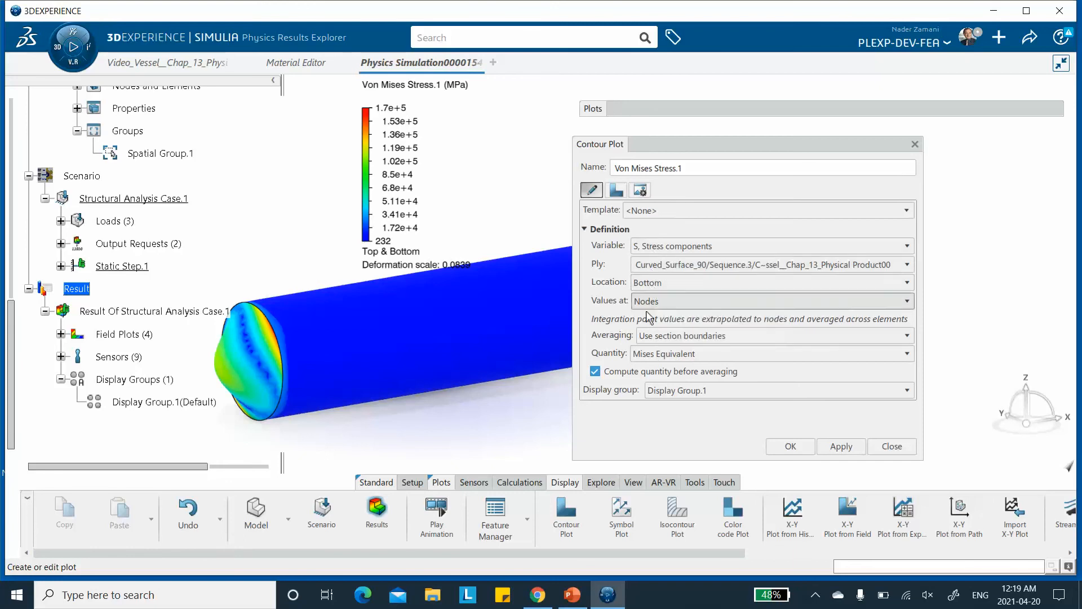
Set the contour plot quantity to Tensor Component 11, then apply and confirm the plot.
{"action": "left_click", "coordinate": [667, 336]}
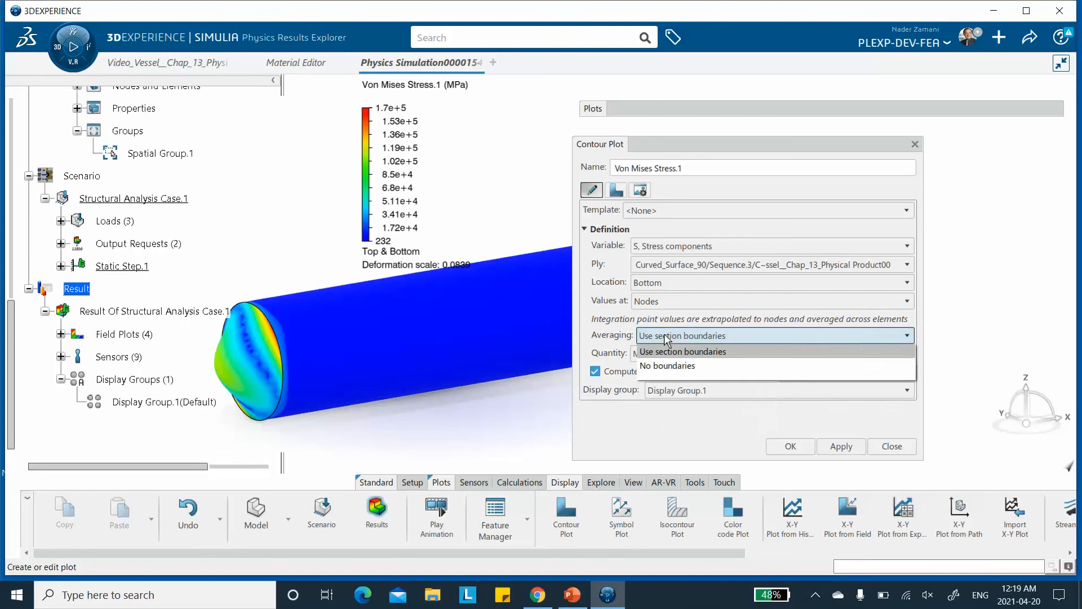
{"action": "left_click", "coordinate": [665, 335]}
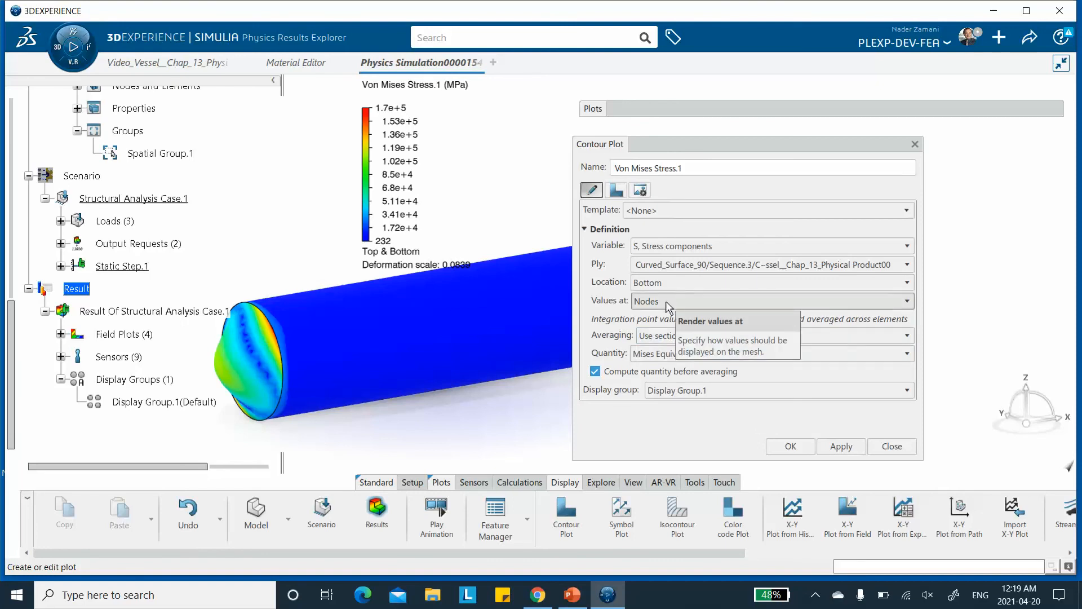
{"action": "left_click", "coordinate": [676, 262]}
{"action": "left_click", "coordinate": [677, 263]}
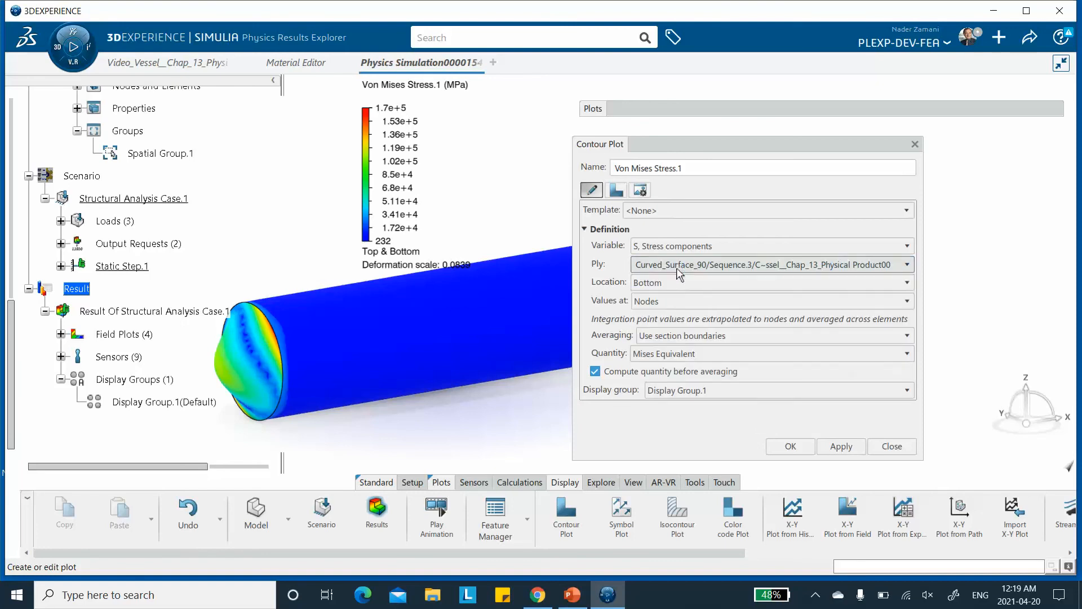
{"action": "left_click", "coordinate": [670, 351]}
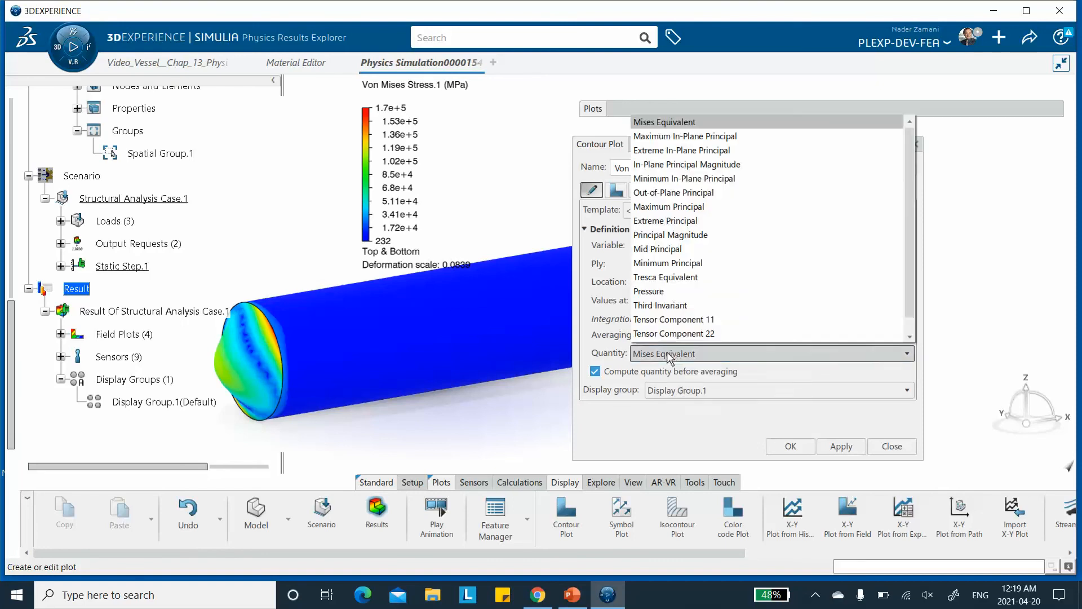
{"action": "left_click", "coordinate": [684, 319]}
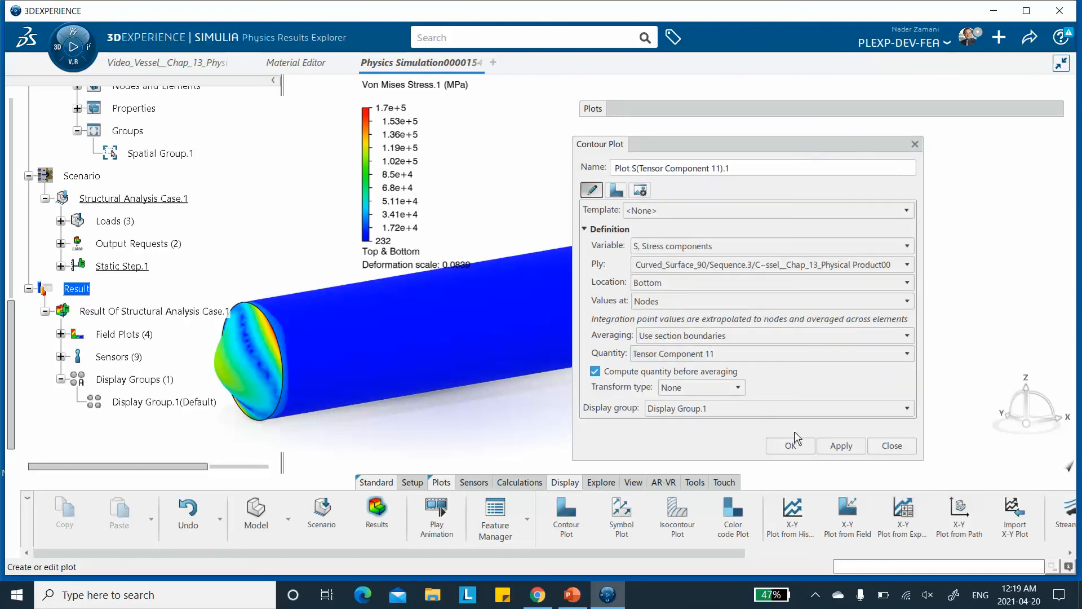
{"action": "left_click", "coordinate": [839, 446]}
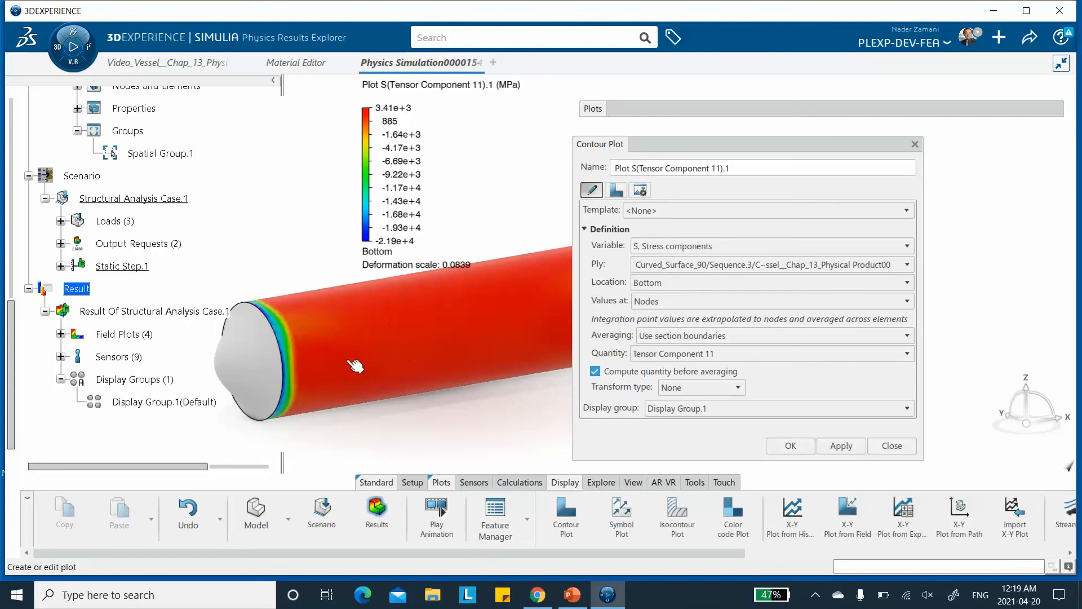
{"action": "left_click", "coordinate": [791, 446]}
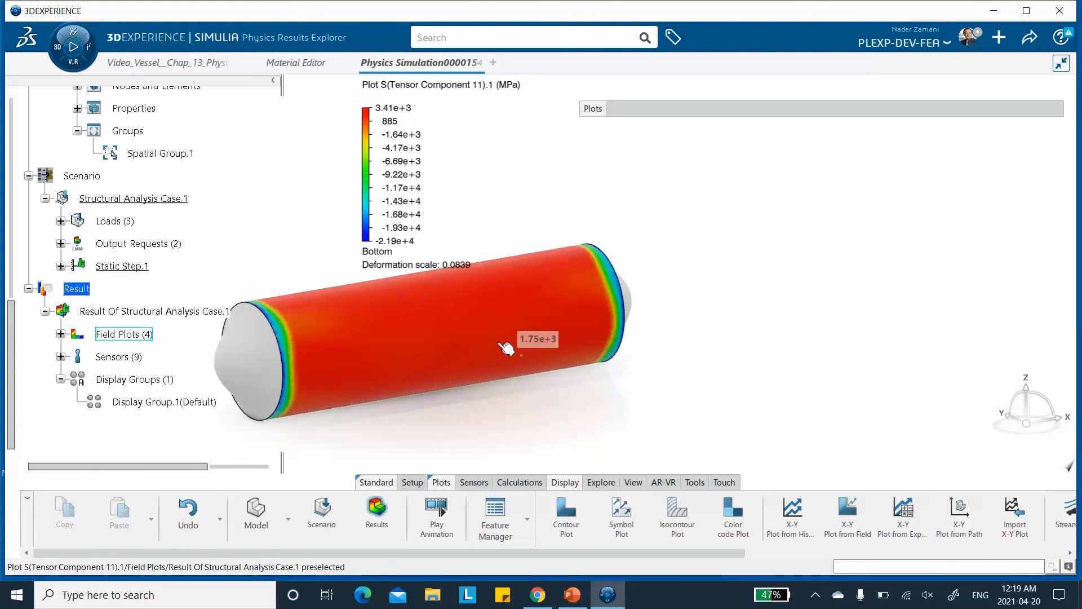
Replace the display group content with Spatial Group.1 again to show only the vessel's middle section.
{"action": "middle_click_drag", "start_coordinate": [443, 333], "coordinate": [509, 362]}
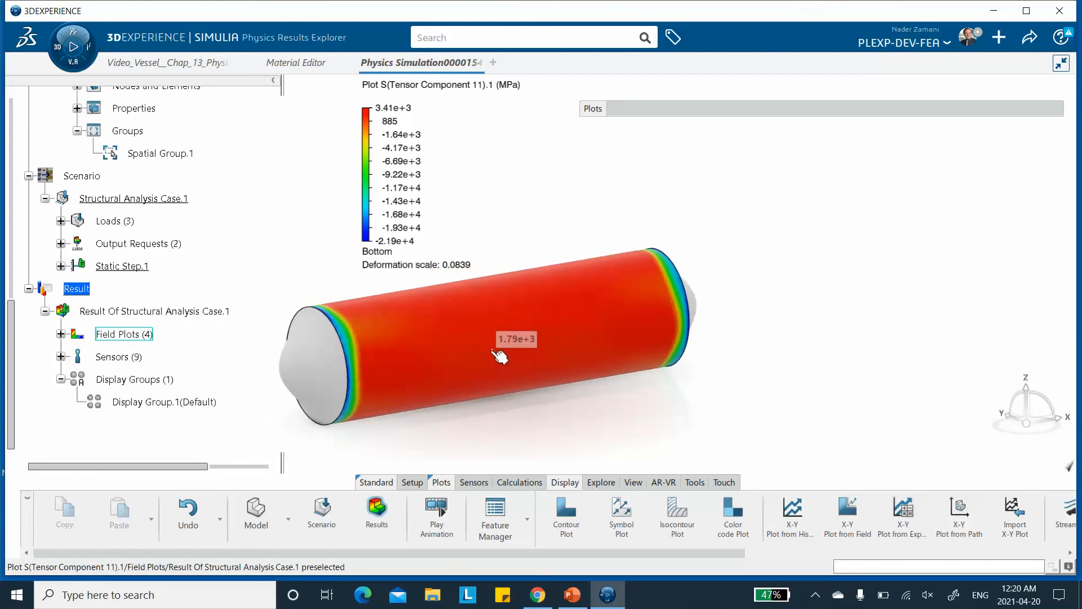
{"action": "double_click", "coordinate": [138, 402]}
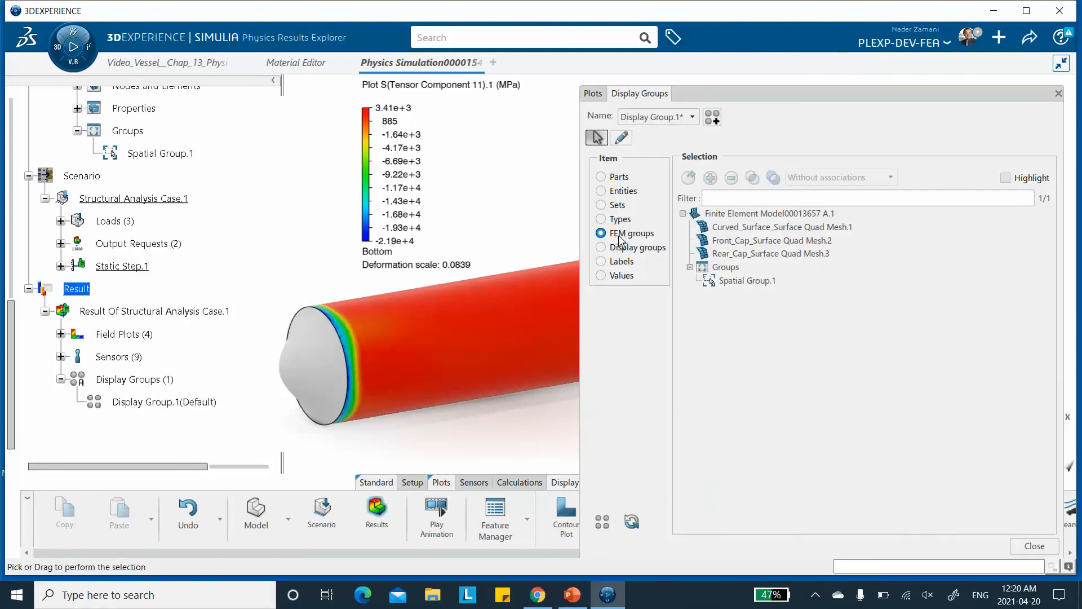
{"action": "left_click", "coordinate": [731, 278]}
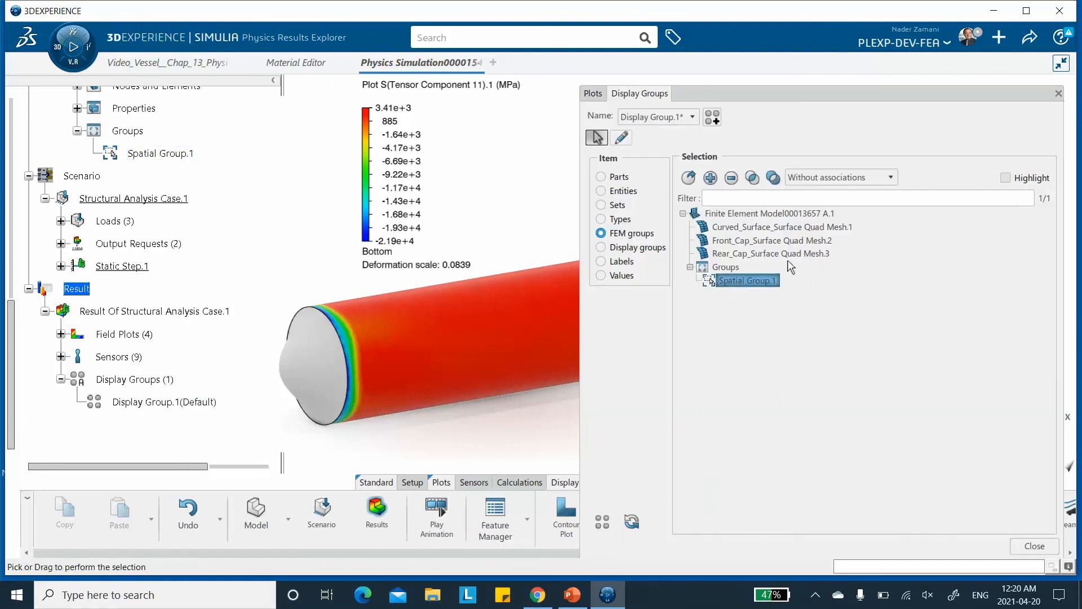
{"action": "left_click", "coordinate": [688, 178]}
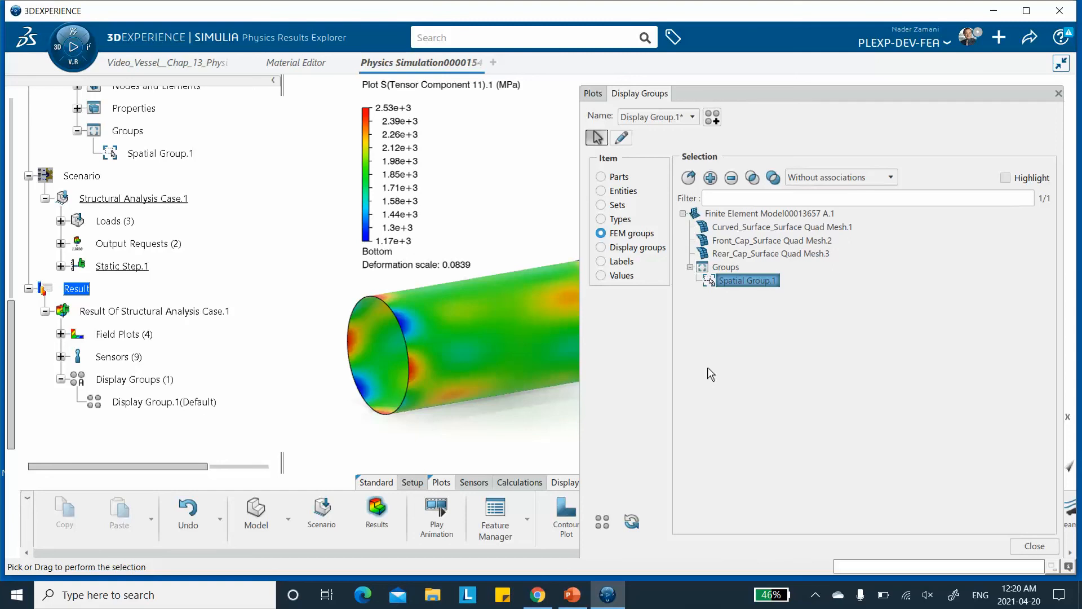
{"action": "left_click", "coordinate": [815, 595]}
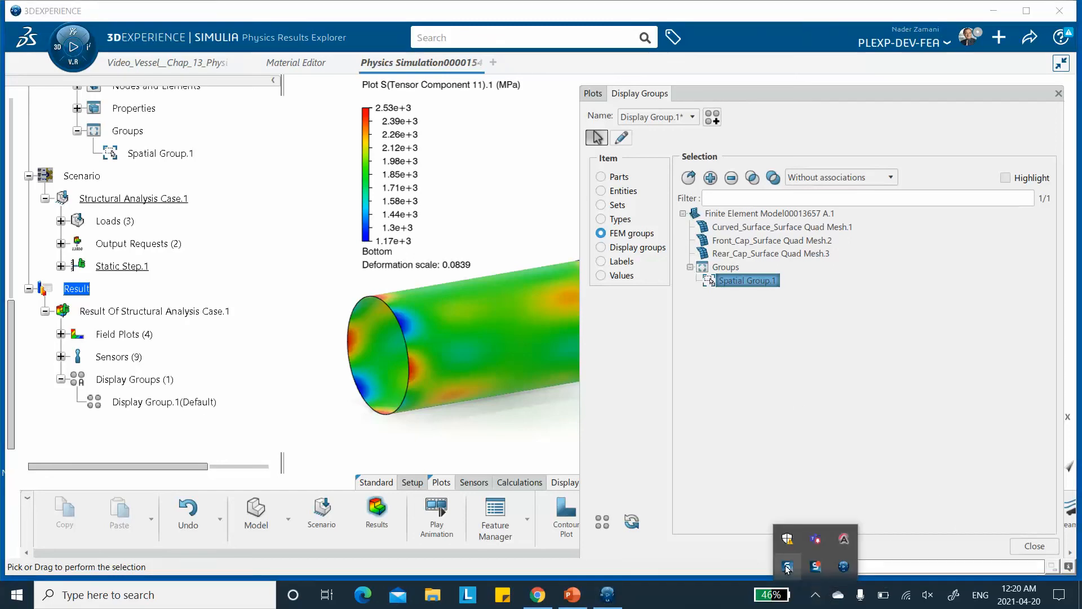